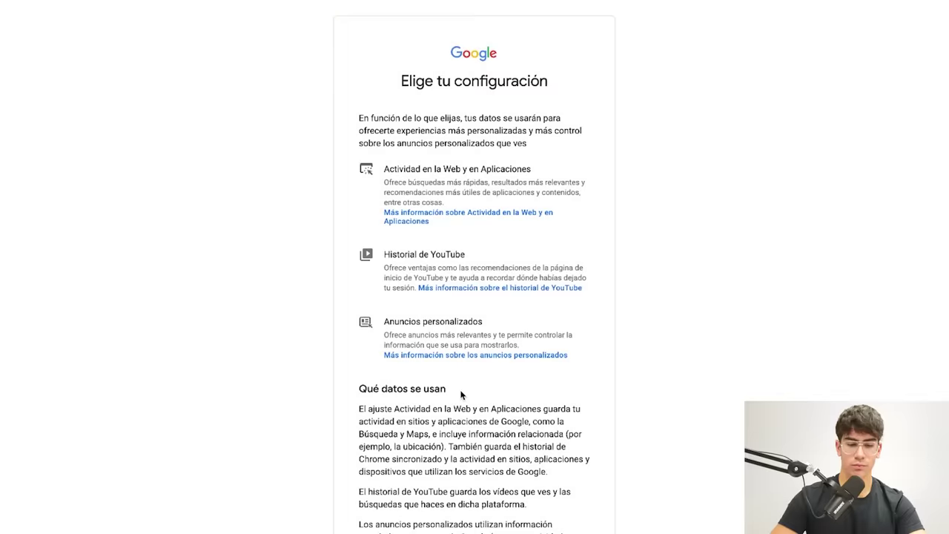
Accept all personalization settings with 'Aceptar todo' in the Google Account setup.
{"action": "scroll", "coordinate": [461, 395], "scroll_direction": "down", "scroll_amount": 6}
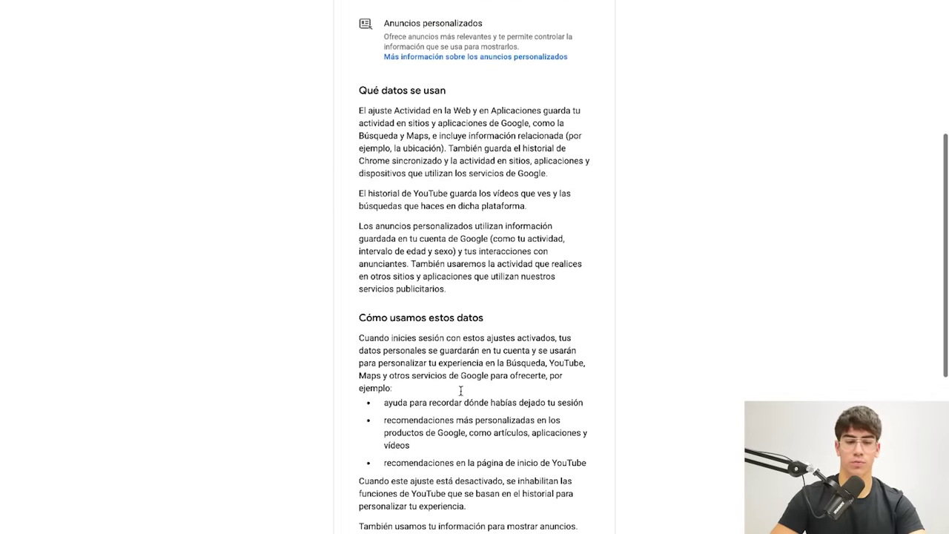
{"action": "scroll", "coordinate": [460, 391], "scroll_direction": "down", "scroll_amount": 2}
{"action": "left_click", "coordinate": [537, 445]}
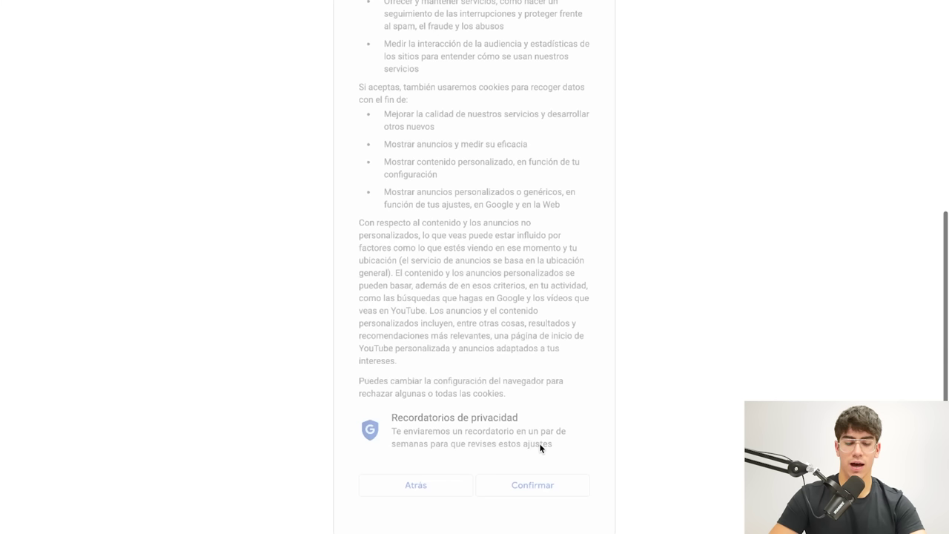
Agree to Google's Privacidad y Términos with 'Acepto'.
{"action": "scroll", "coordinate": [539, 448], "scroll_direction": "down", "scroll_amount": 6}
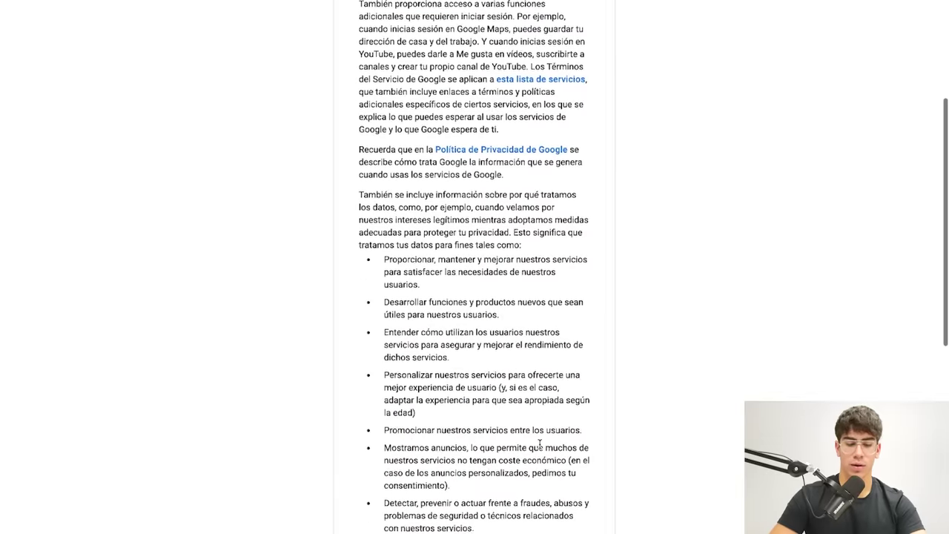
{"action": "scroll", "coordinate": [539, 444], "scroll_direction": "down", "scroll_amount": 1}
{"action": "left_click", "coordinate": [552, 439]}
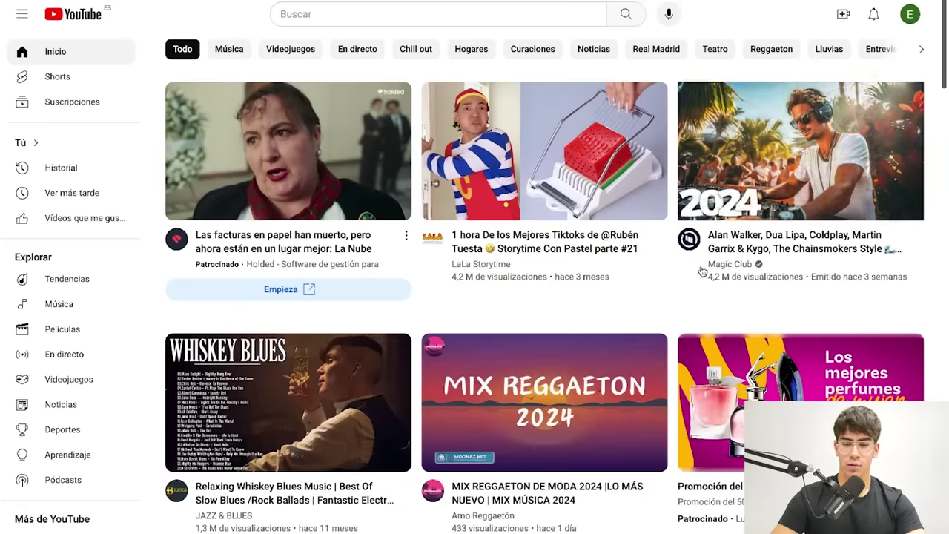
Go to YouTube Studio from the avatar menu and focus the Nombre field of 'Cómo te verán'.
{"action": "mouse_move", "coordinate": [702, 272]}
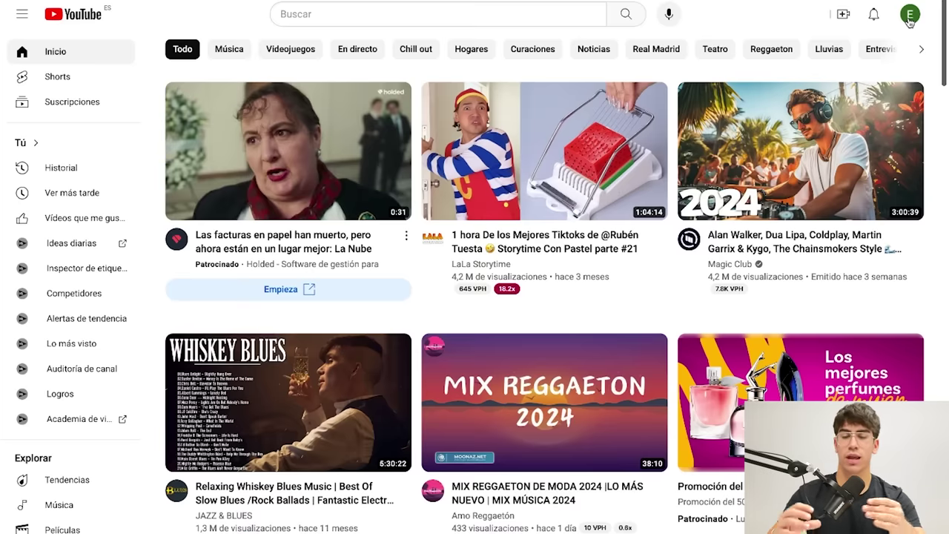
{"action": "left_click", "coordinate": [909, 18]}
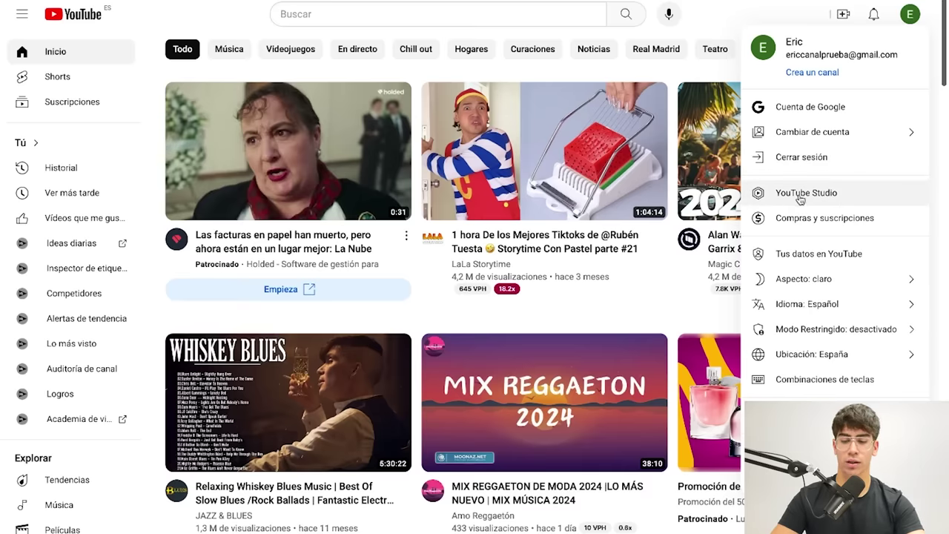
{"action": "left_click", "coordinate": [804, 195]}
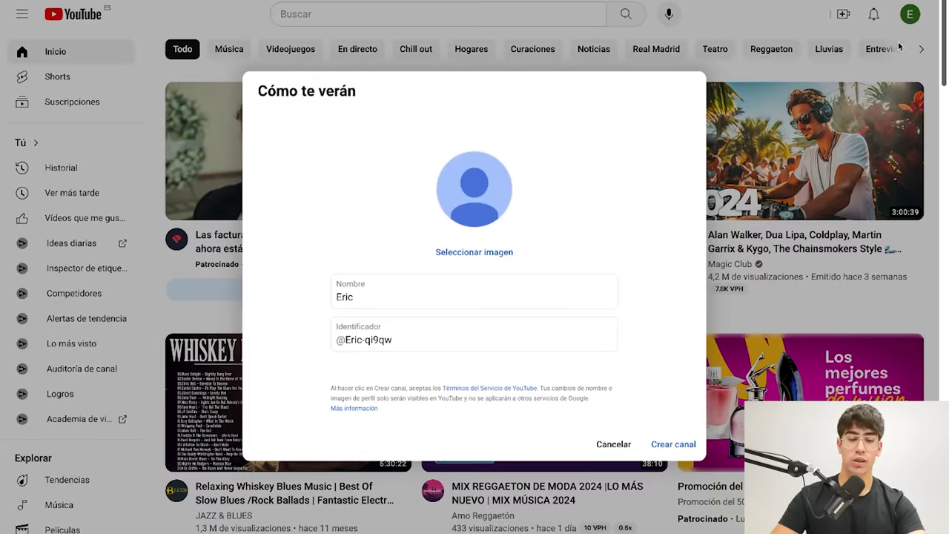
{"action": "left_click", "coordinate": [374, 293]}
Replace the default channel name with 'Negocios Para Todos' and click 'Crear canal'.
{"action": "key", "text": "ctrl+a"}
{"action": "key", "text": "BackSpace"}
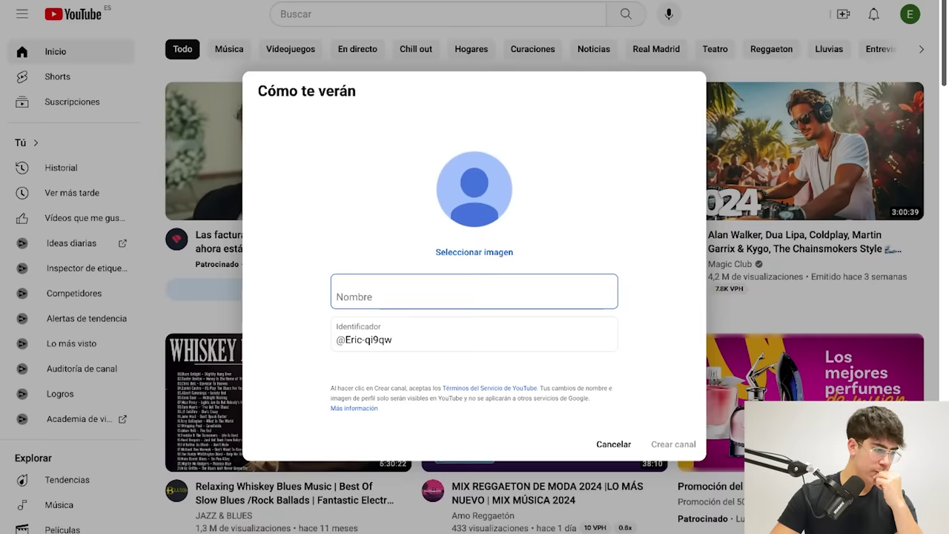
{"action": "type", "text": "Negocios "}
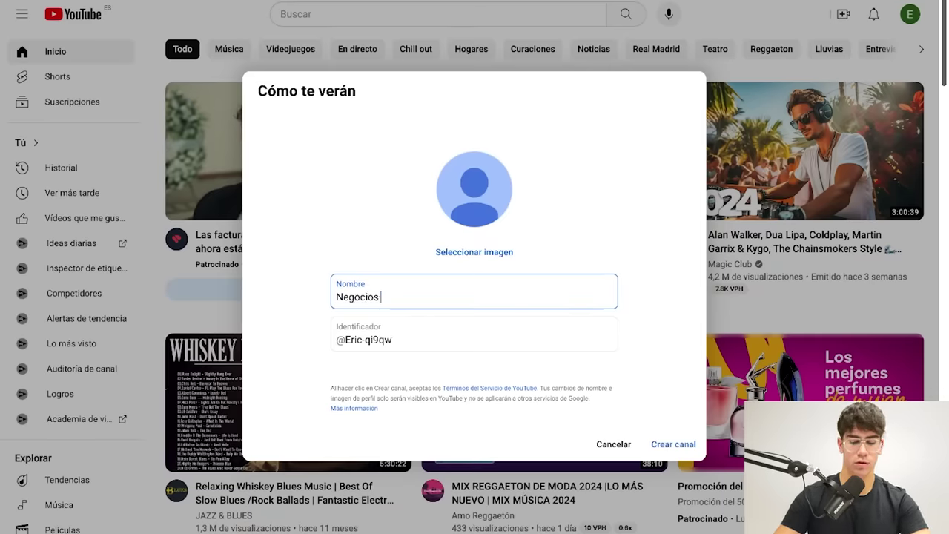
{"action": "type", "text": "Desde"}
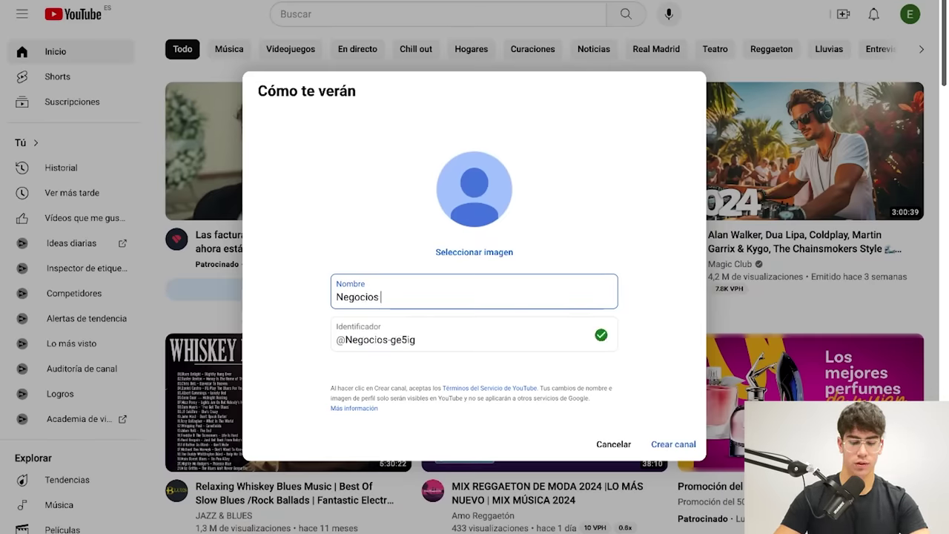
{"action": "key", "text": "BackSpace"}
{"action": "key", "text": "BackSpace"}
{"action": "key", "text": "BackSpace"}
{"action": "key", "text": "BackSpace"}
{"action": "key", "text": "BackSpace"}
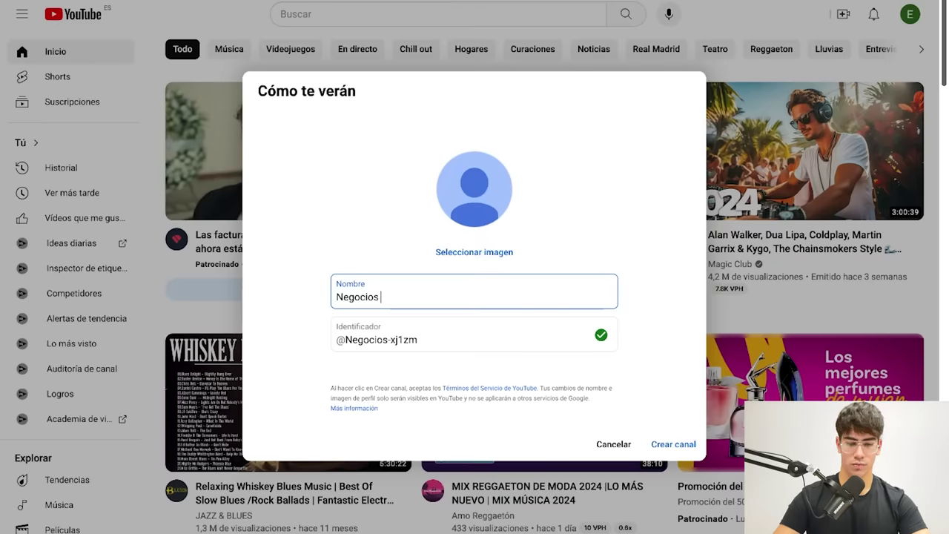
{"action": "type", "text": "De Eric"}
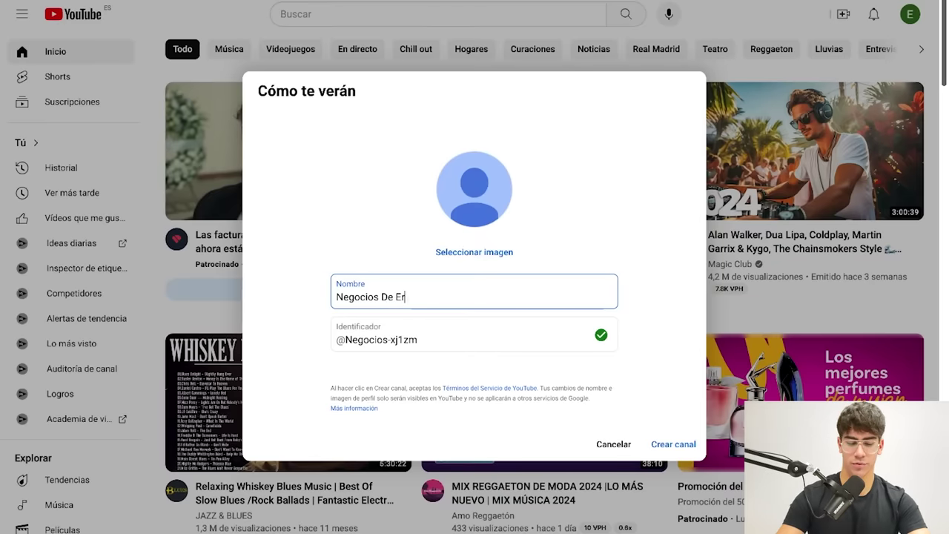
{"action": "key", "text": "BackSpace"}
{"action": "key", "text": "BackSpace"}
{"action": "key", "text": "BackSpace"}
{"action": "key", "text": "BackSpace"}
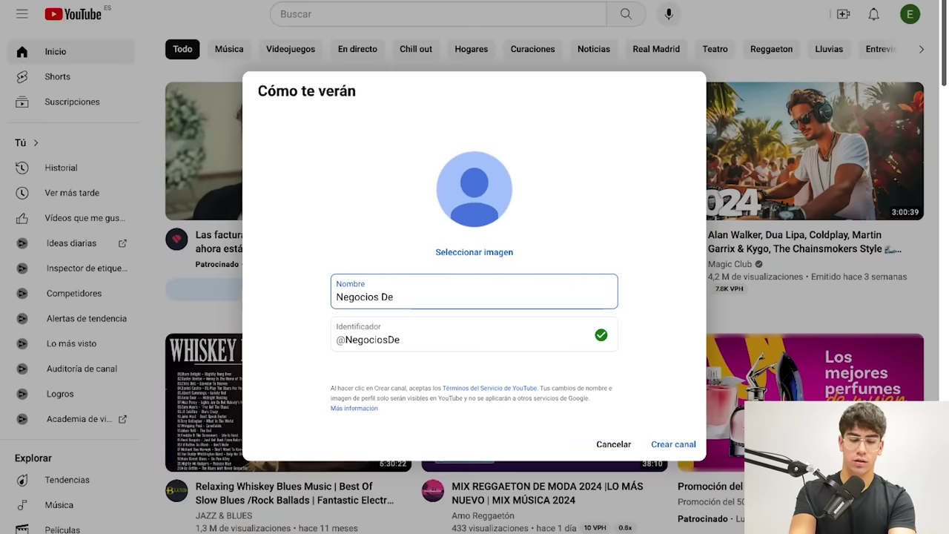
{"action": "type", "text": "Juan"}
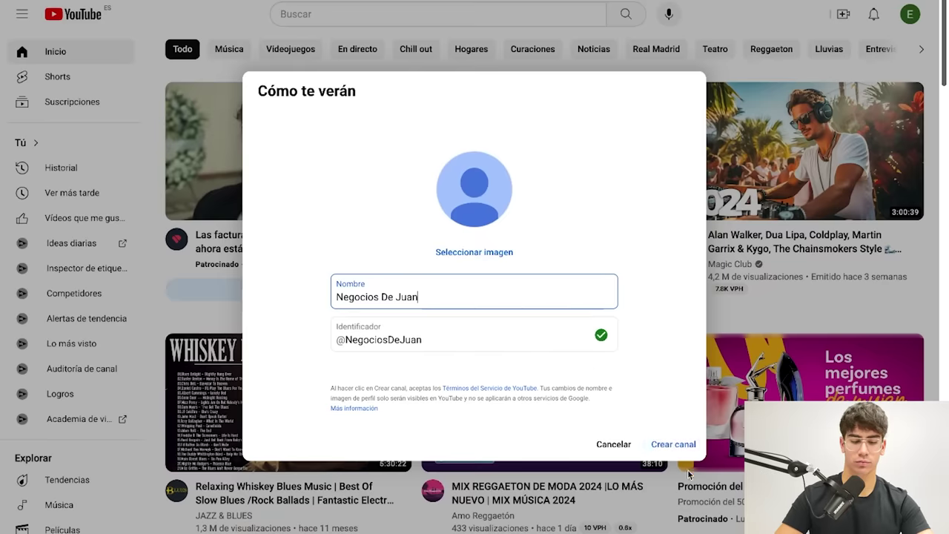
{"action": "key", "text": "BackSpace"}
{"action": "key", "text": "BackSpace"}
{"action": "key", "text": "BackSpace"}
{"action": "key", "text": "BackSpace"}
{"action": "key", "text": "BackSpace"}
{"action": "key", "text": "BackSpace"}
{"action": "key", "text": "BackSpace"}
{"action": "type", "text": "Para Todos"}
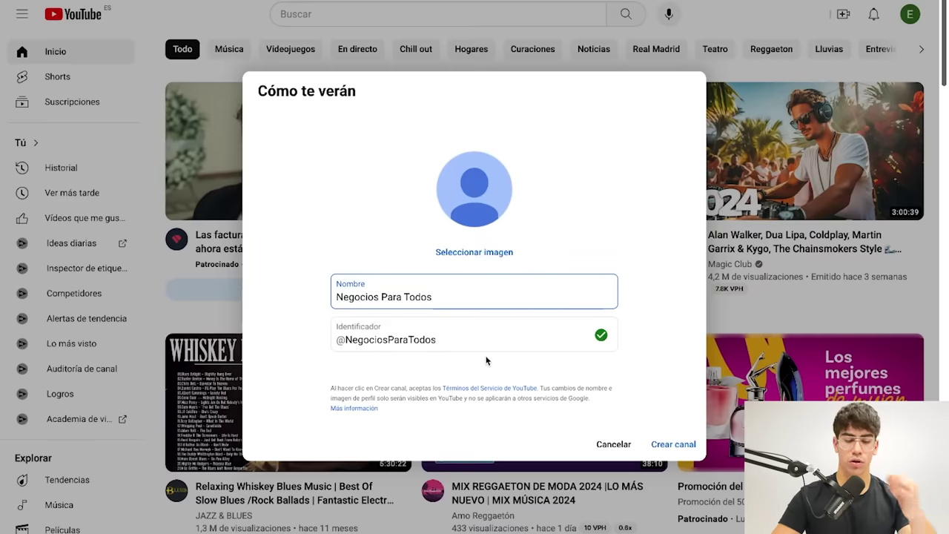
{"action": "left_click", "coordinate": [666, 443]}
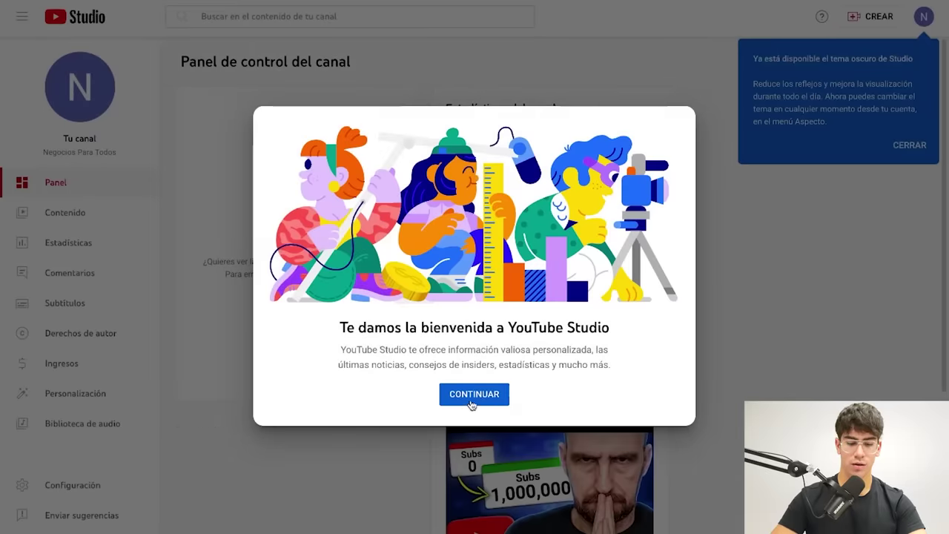
Dismiss the welcome message and the dark theme and playlists tips, then view Contenido.
{"action": "left_click", "coordinate": [471, 398]}
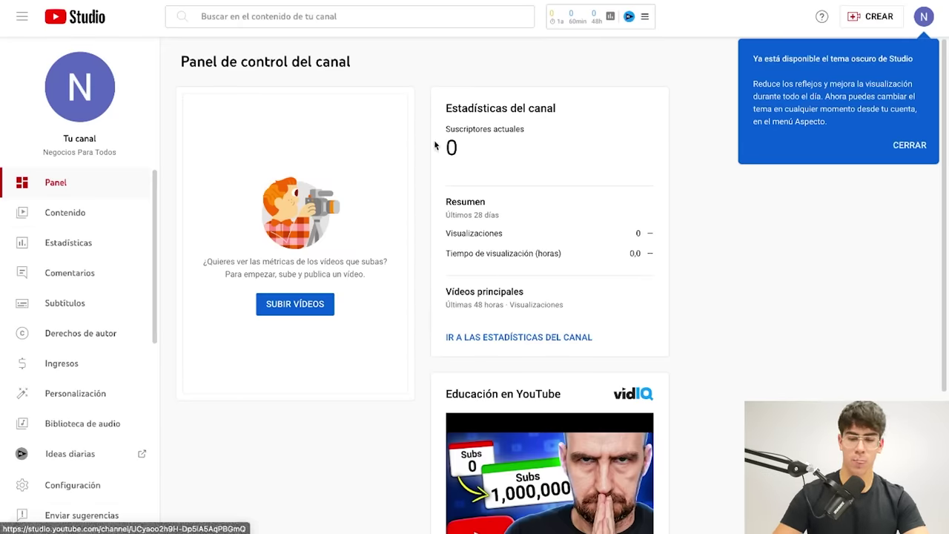
{"action": "left_click", "coordinate": [912, 144]}
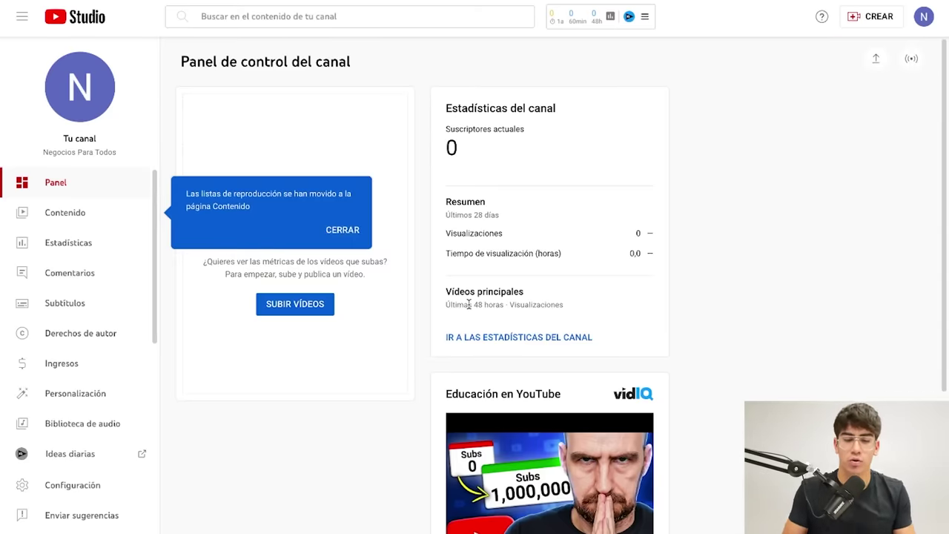
{"action": "left_click", "coordinate": [340, 235]}
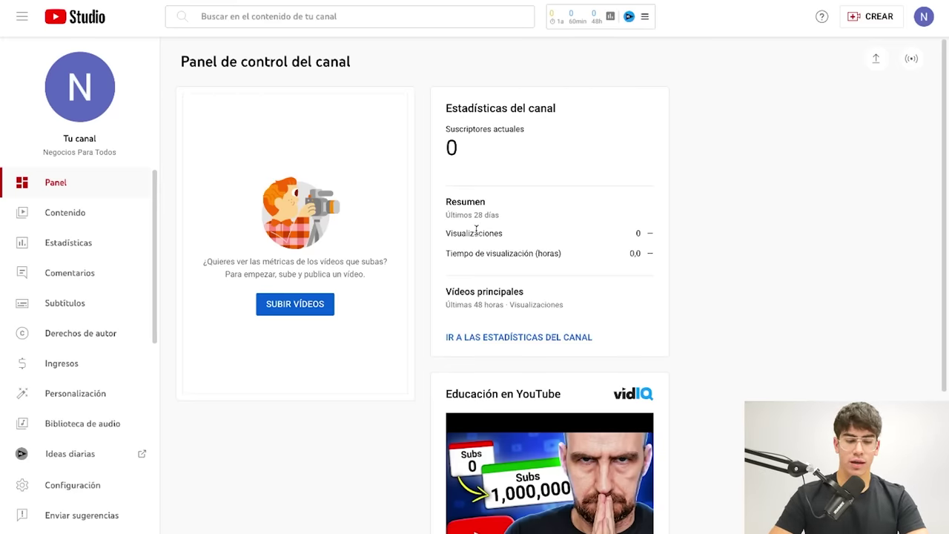
{"action": "left_click", "coordinate": [61, 214]}
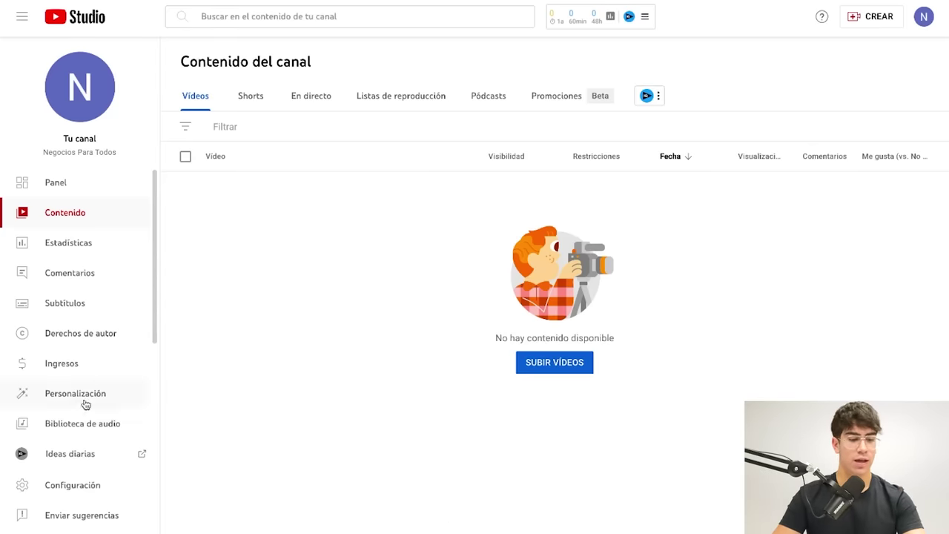
View the Estadísticas page with the last 28 days' channel statistics.
{"action": "left_click", "coordinate": [72, 256]}
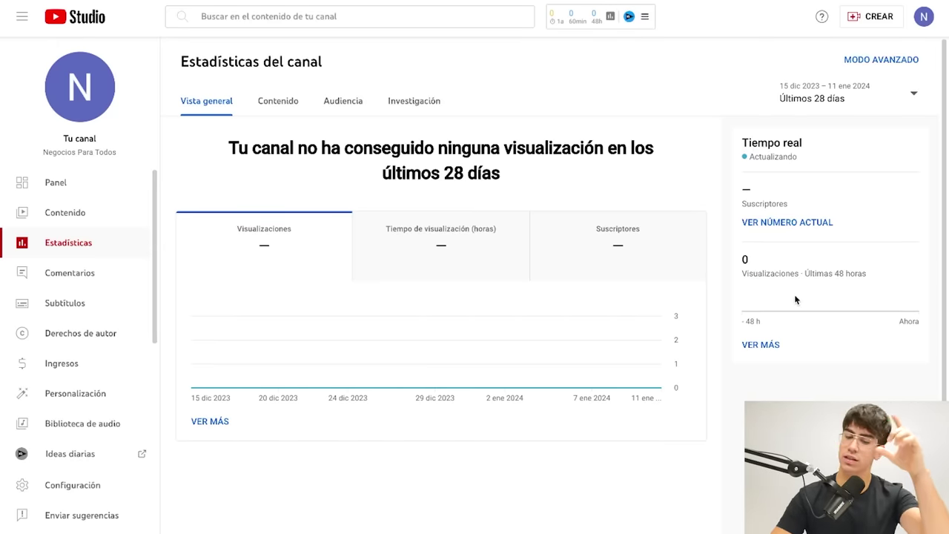
Browse the Comentarios and Subtítulos pages, ending on Derechos de autor.
{"action": "mouse_move", "coordinate": [789, 304]}
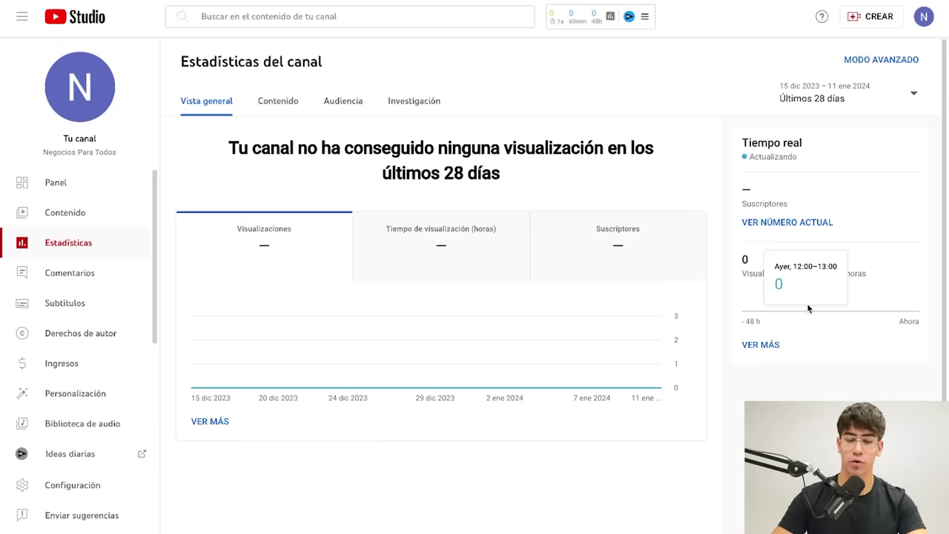
{"action": "left_click", "coordinate": [65, 269]}
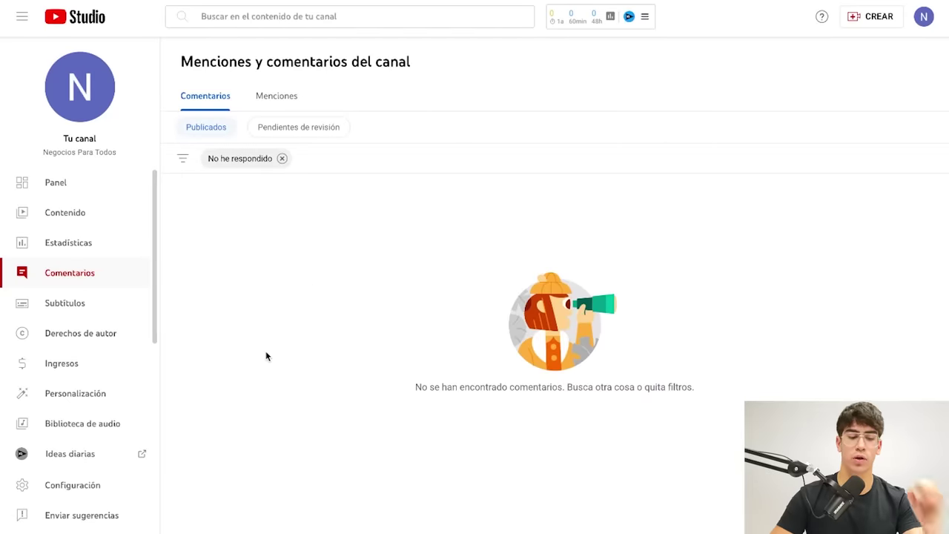
{"action": "left_click", "coordinate": [94, 305]}
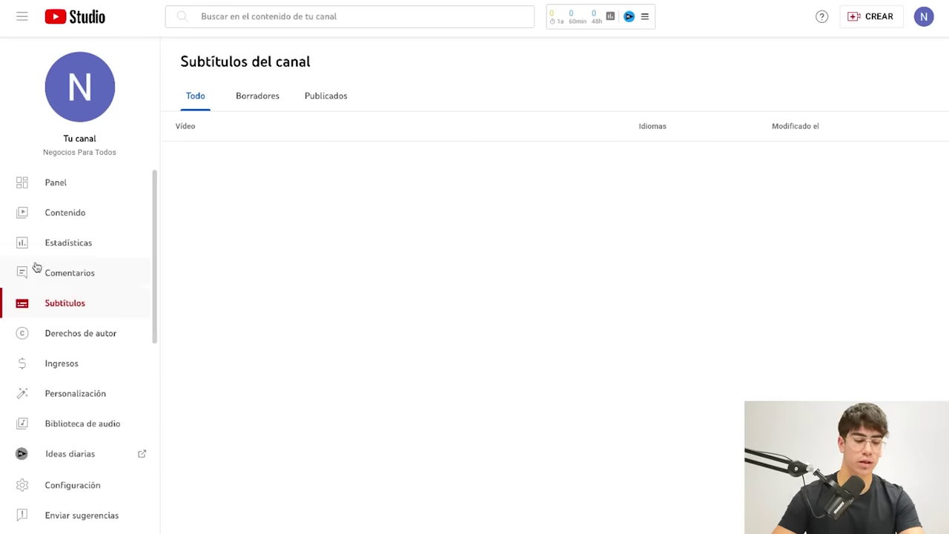
{"action": "left_click", "coordinate": [80, 333]}
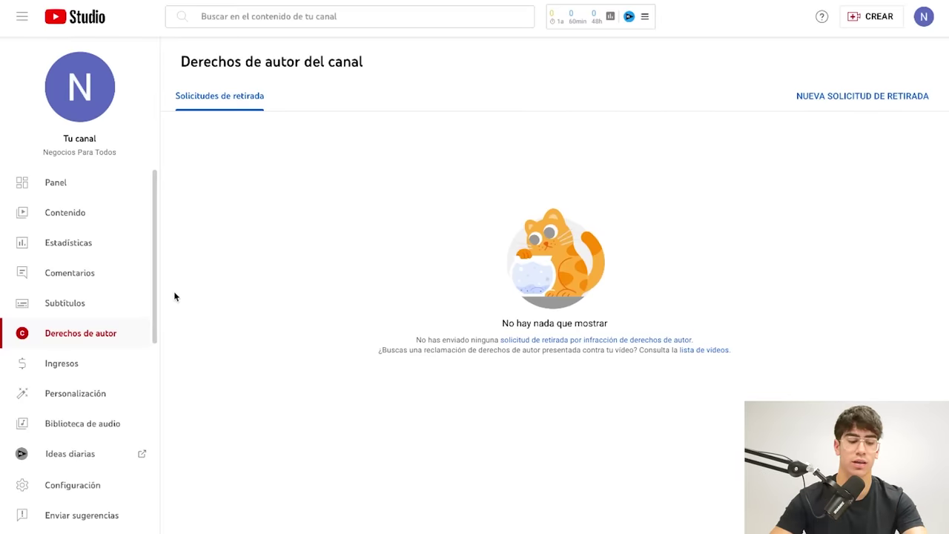
Review the Ingresos partner programme requirements down to '¿Cómo puedo unirme?', then go to Personalización.
{"action": "left_click", "coordinate": [60, 364]}
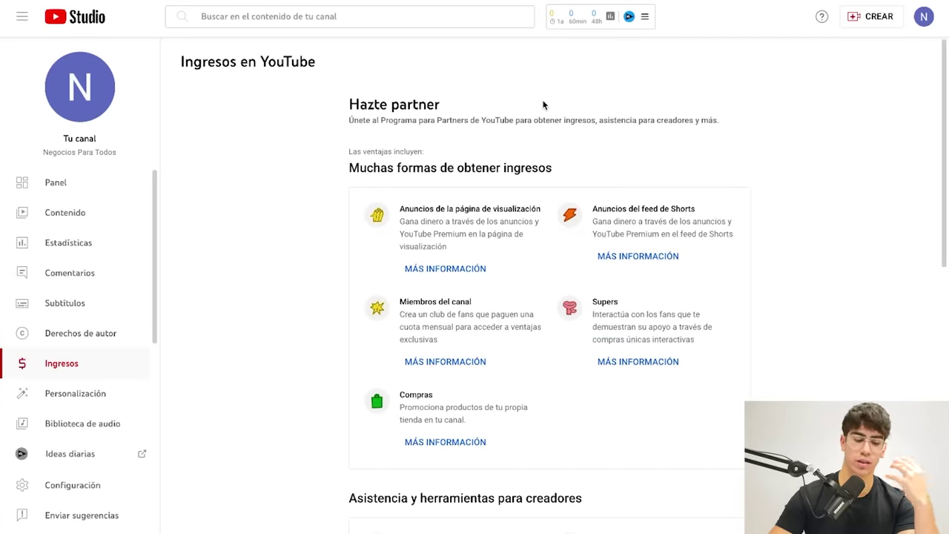
{"action": "scroll", "coordinate": [692, 265], "scroll_direction": "down", "scroll_amount": 5}
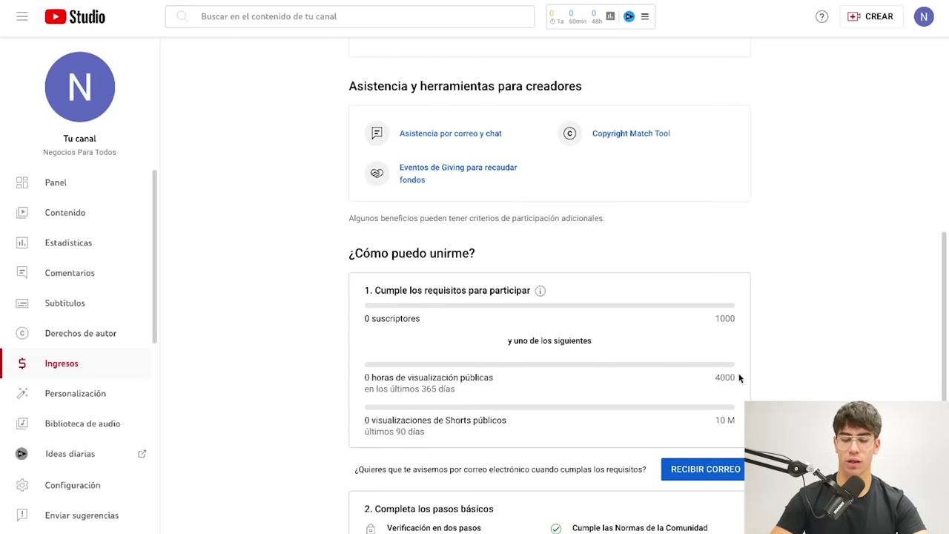
{"action": "scroll", "coordinate": [614, 416], "scroll_direction": "down", "scroll_amount": 1}
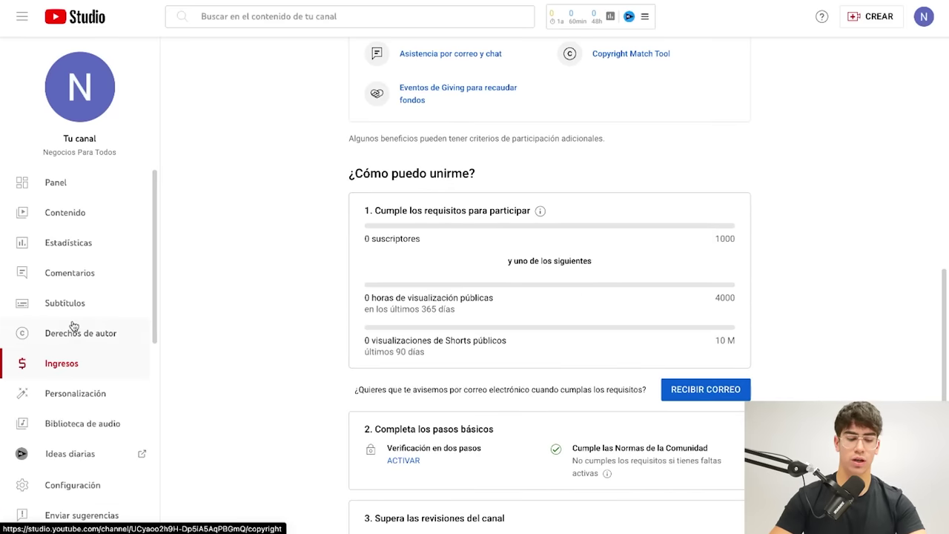
{"action": "left_click", "coordinate": [80, 396]}
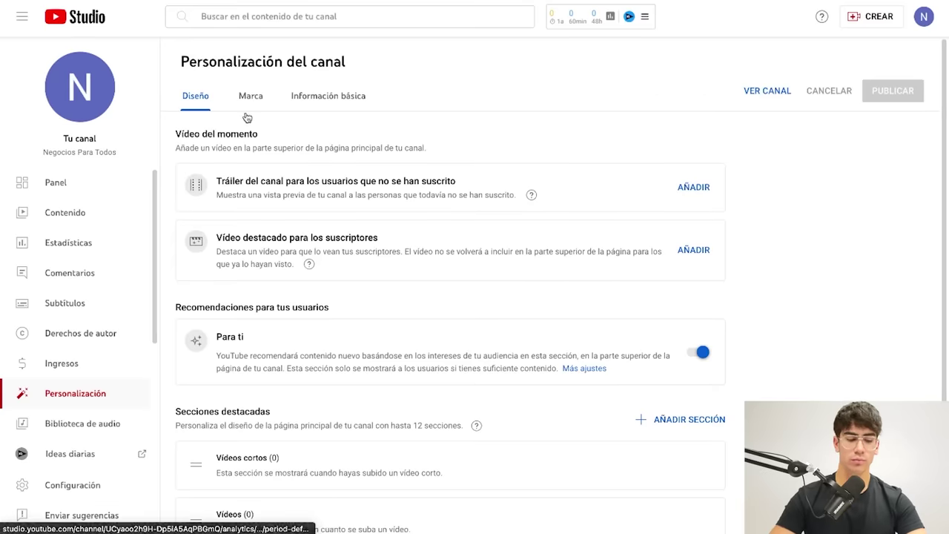
{"action": "left_click", "coordinate": [95, 418]}
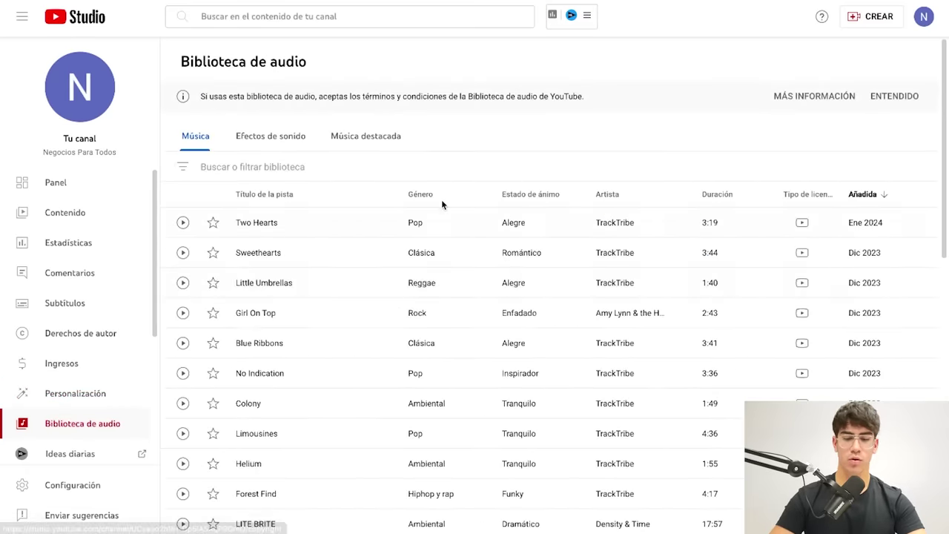
{"action": "scroll", "coordinate": [415, 276], "scroll_direction": "down", "scroll_amount": 1}
{"action": "scroll", "coordinate": [416, 273], "scroll_direction": "down", "scroll_amount": 5}
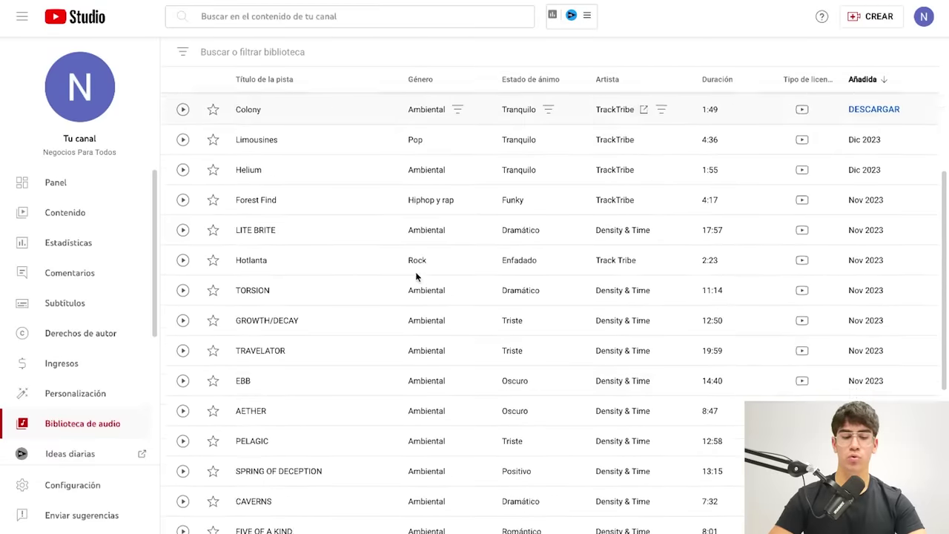
{"action": "scroll", "coordinate": [417, 272], "scroll_direction": "down", "scroll_amount": 3}
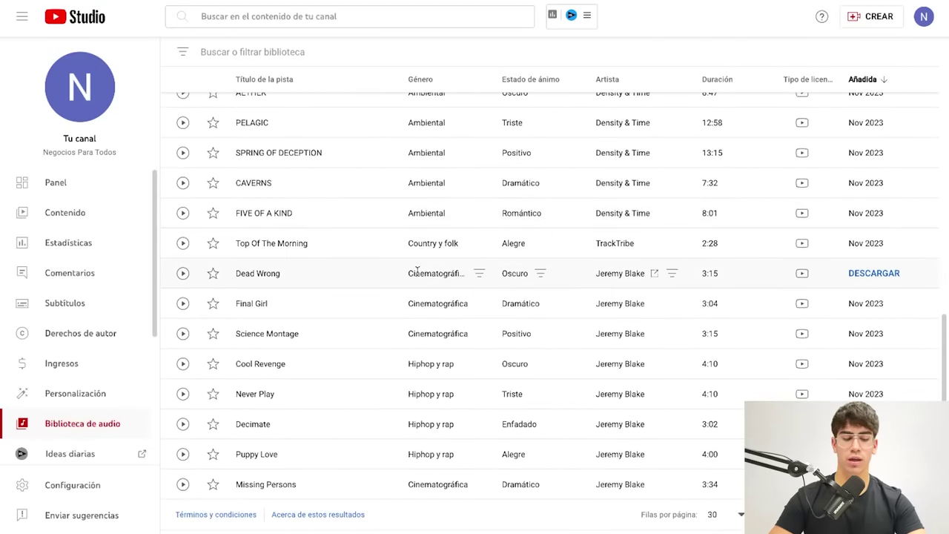
{"action": "scroll", "coordinate": [417, 271], "scroll_direction": "up", "scroll_amount": 10}
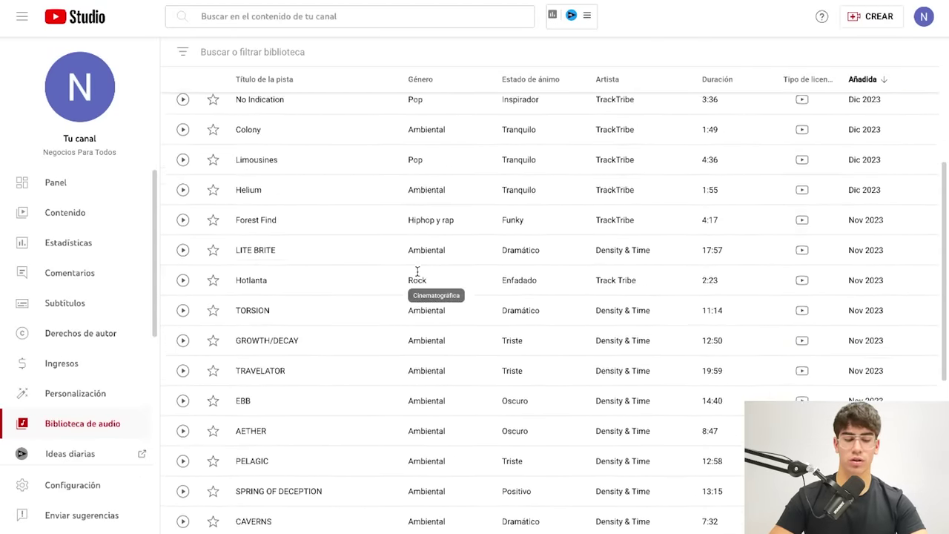
{"action": "left_click", "coordinate": [70, 394]}
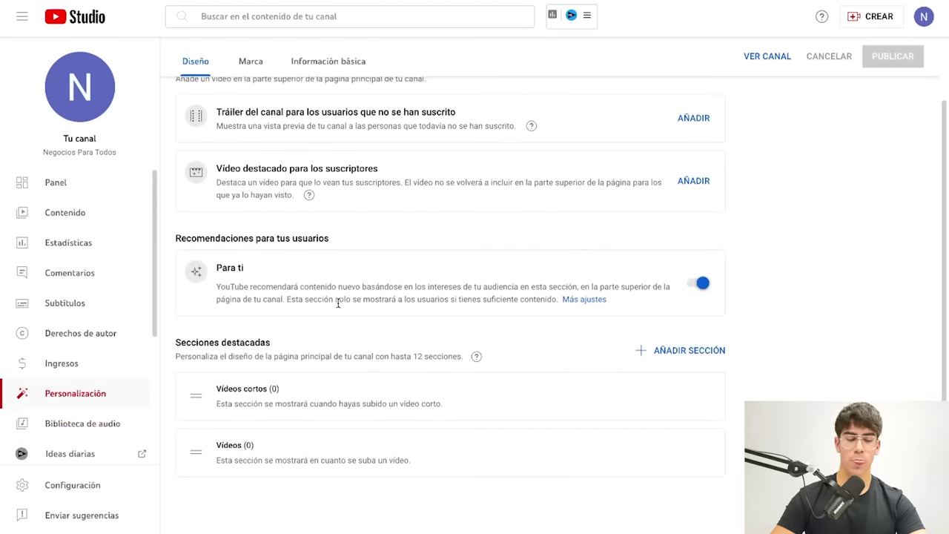
{"action": "scroll", "coordinate": [337, 301], "scroll_direction": "up", "scroll_amount": 2}
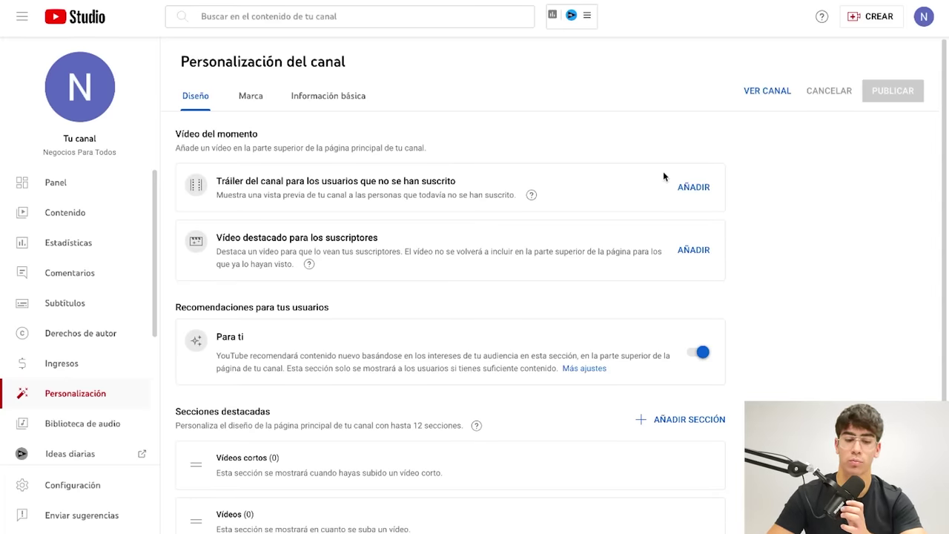
{"action": "scroll", "coordinate": [448, 355], "scroll_direction": "down", "scroll_amount": 1}
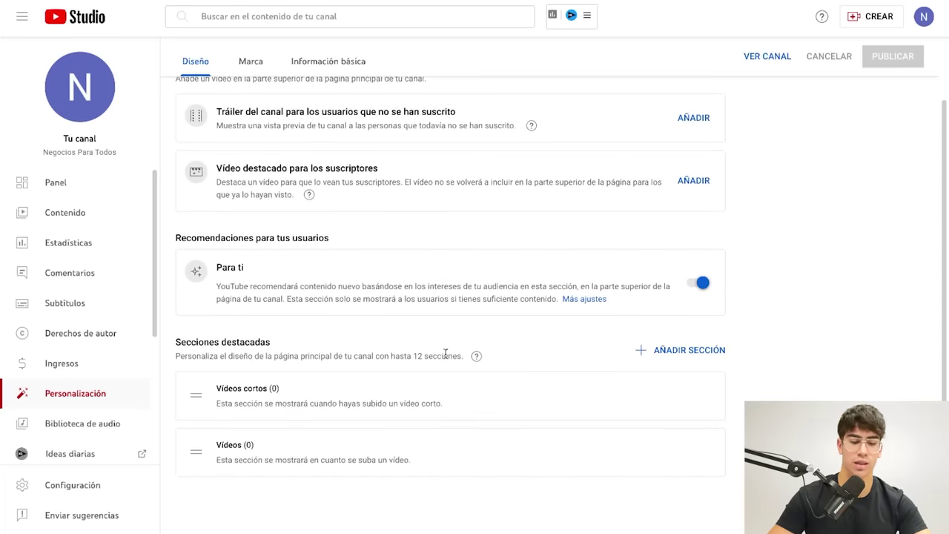
{"action": "scroll", "coordinate": [307, 249], "scroll_direction": "up", "scroll_amount": 1}
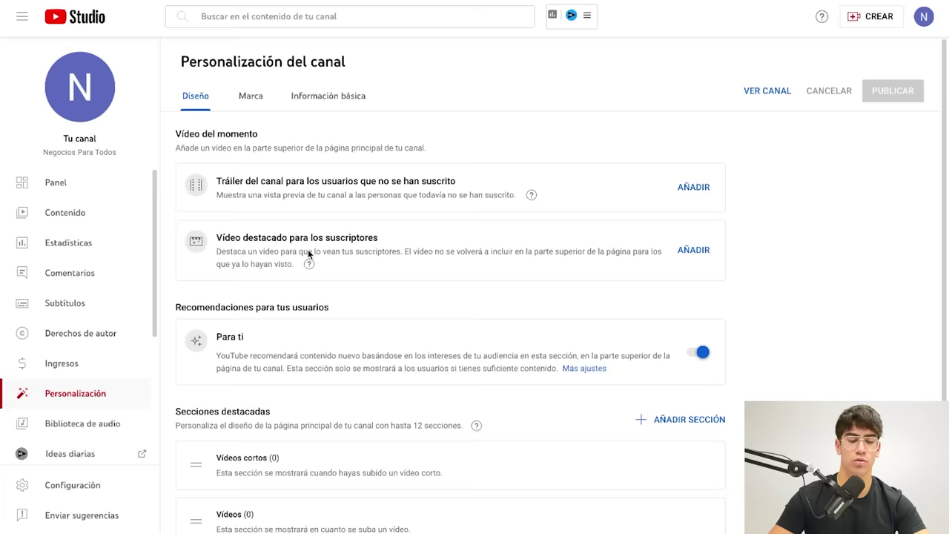
Switch to the Marca tab with profile picture, banner and watermark upload options.
{"action": "left_click", "coordinate": [248, 102]}
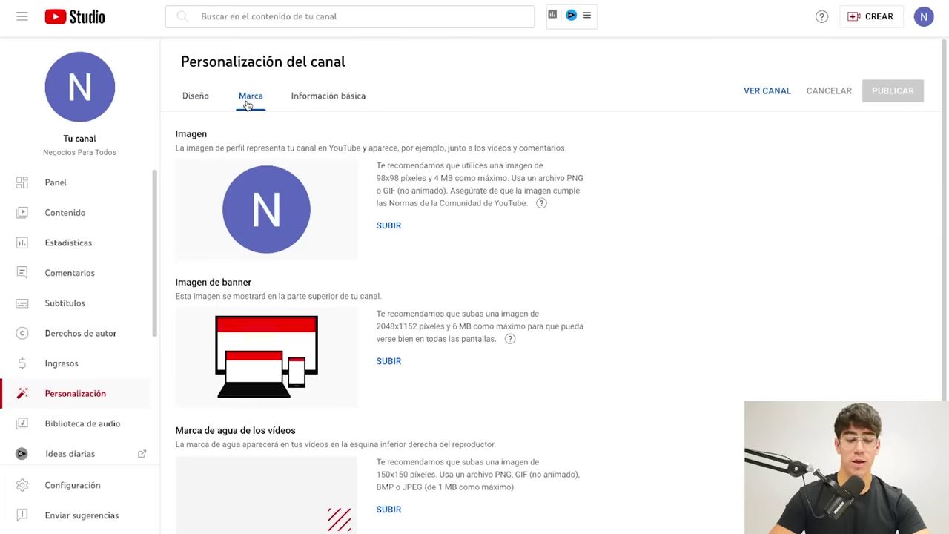
{"action": "scroll", "coordinate": [584, 332], "scroll_direction": "down", "scroll_amount": 1}
{"action": "scroll", "coordinate": [584, 332], "scroll_direction": "up", "scroll_amount": 1}
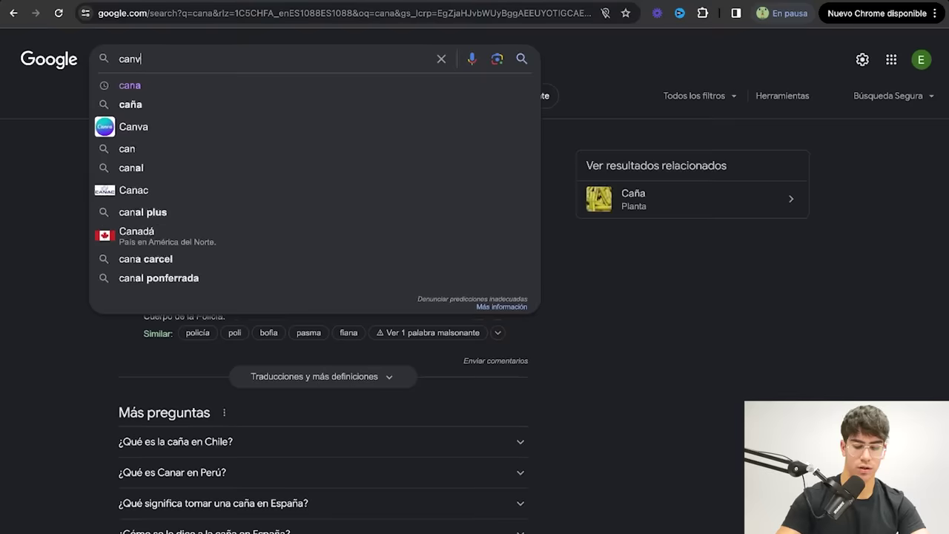
Reach canva.com from the Google search results and sign out of the current Canva account.
{"action": "left_click", "coordinate": [130, 84]}
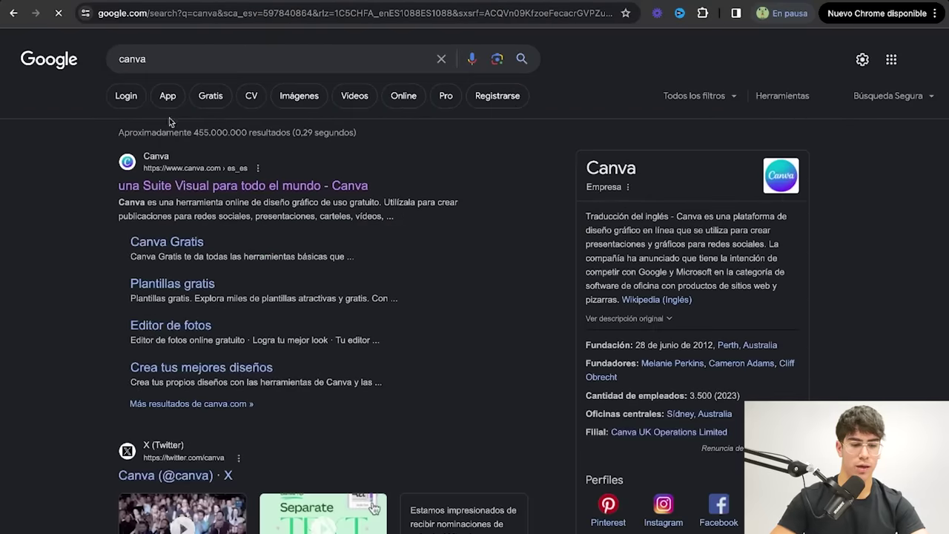
{"action": "left_click", "coordinate": [156, 187]}
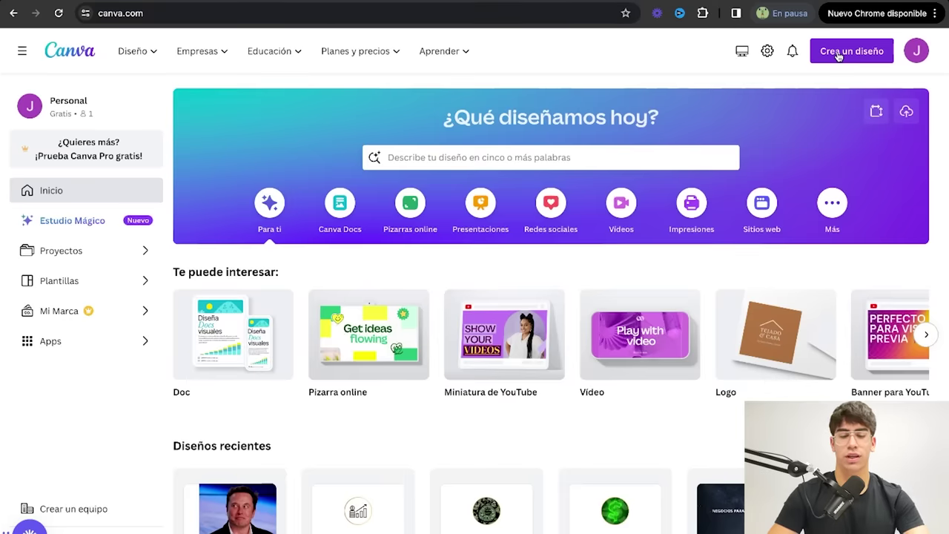
{"action": "scroll", "coordinate": [734, 284], "scroll_direction": "down", "scroll_amount": 1}
{"action": "scroll", "coordinate": [736, 287], "scroll_direction": "up", "scroll_amount": 1}
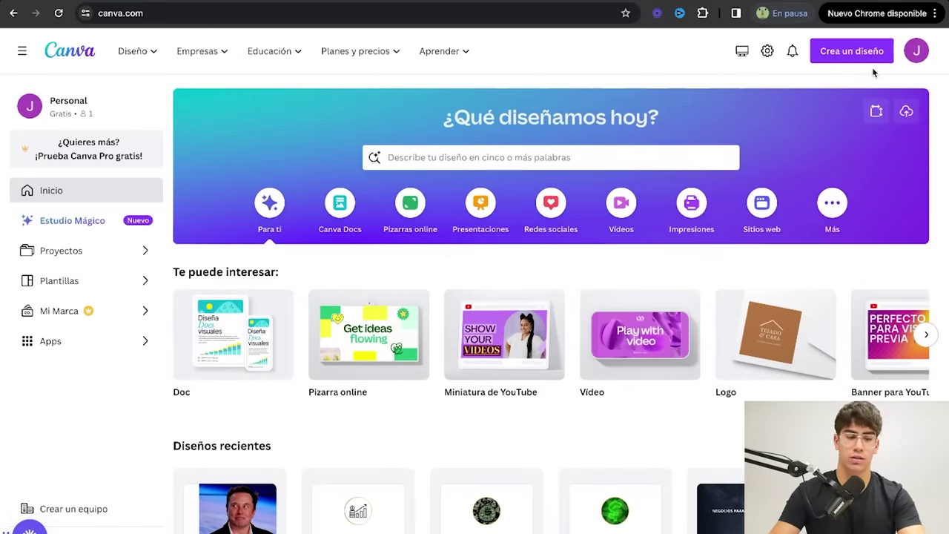
{"action": "left_click", "coordinate": [916, 50]}
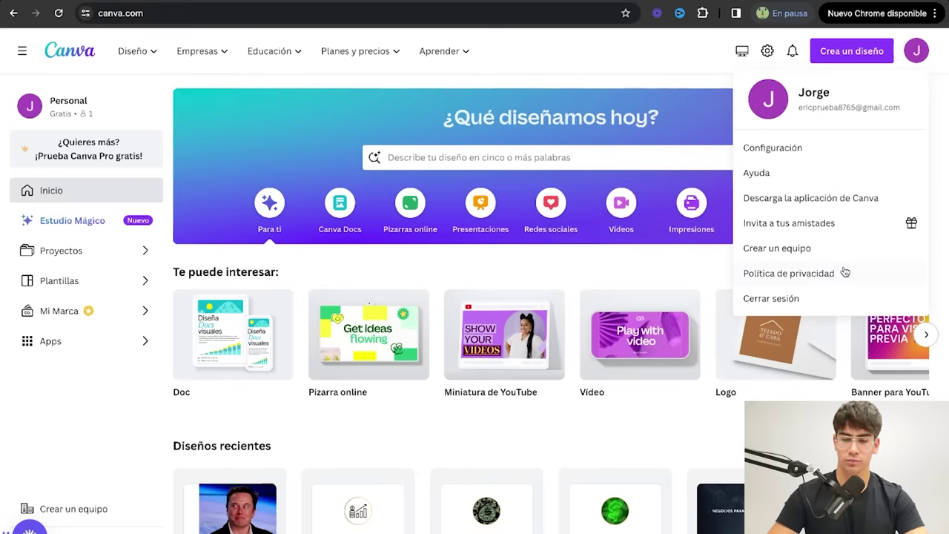
{"action": "left_click", "coordinate": [818, 299]}
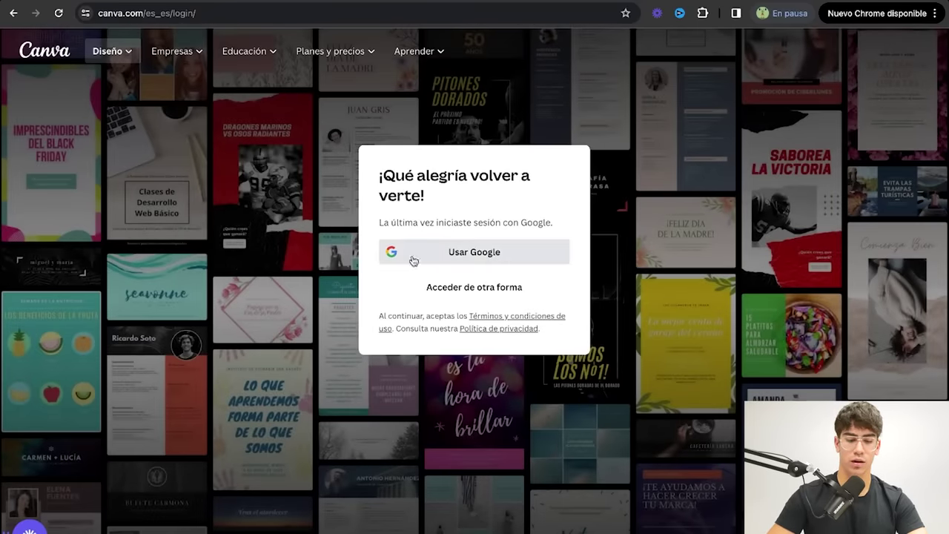
Sign in with Google, choose Uso personal, and decline the Pro trial and newsletter.
{"action": "left_click", "coordinate": [473, 220]}
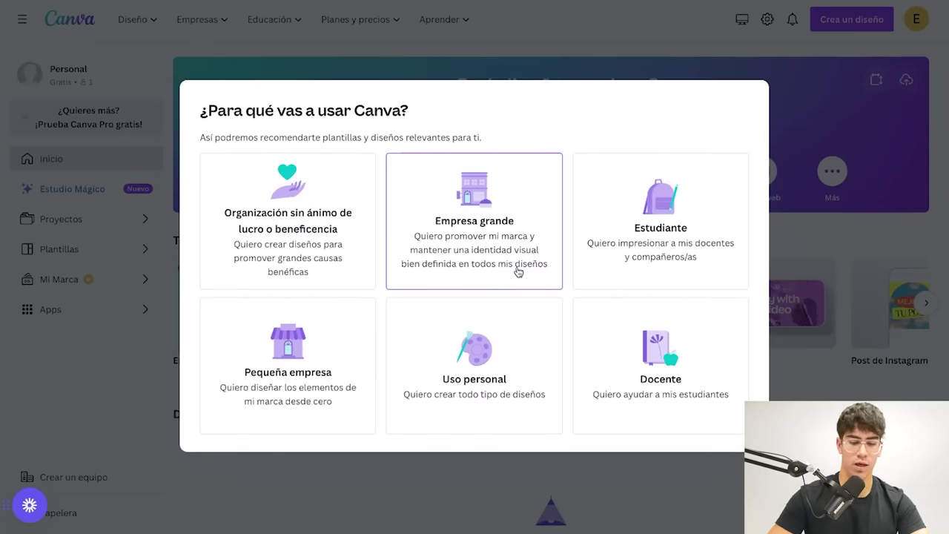
{"action": "left_click", "coordinate": [469, 374]}
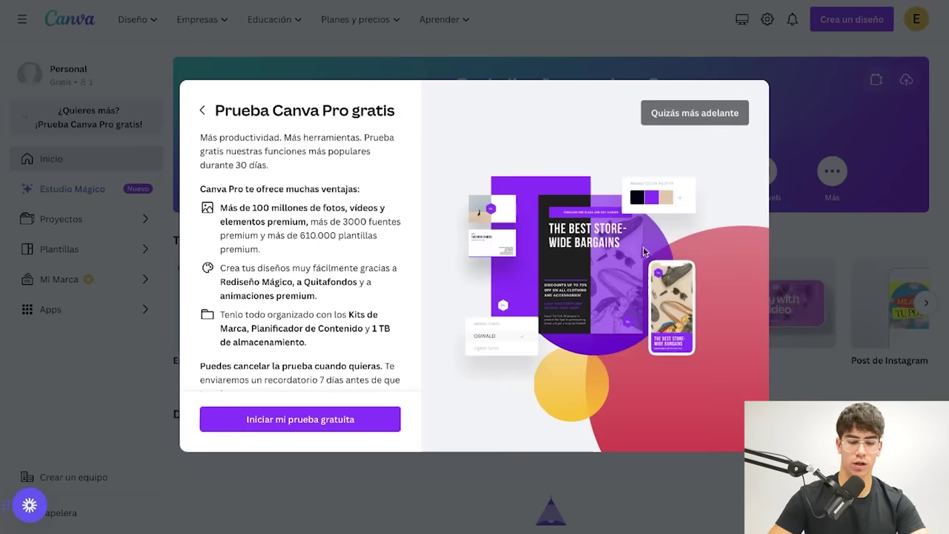
{"action": "left_click", "coordinate": [292, 419]}
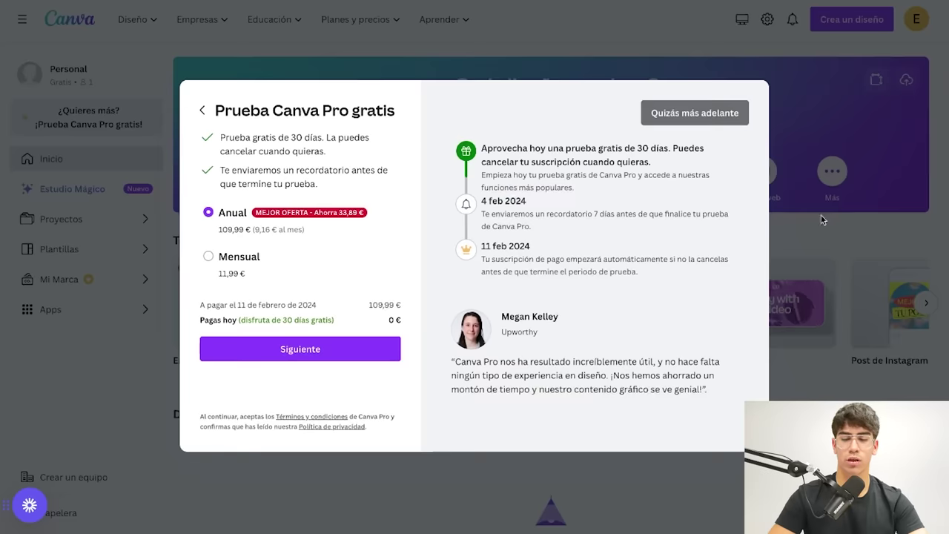
{"action": "left_click", "coordinate": [696, 119]}
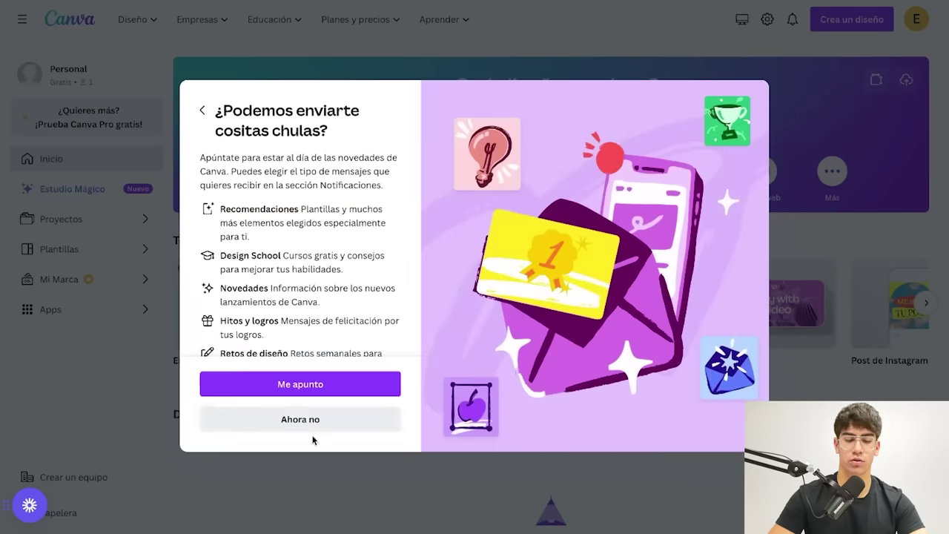
{"action": "left_click", "coordinate": [282, 428]}
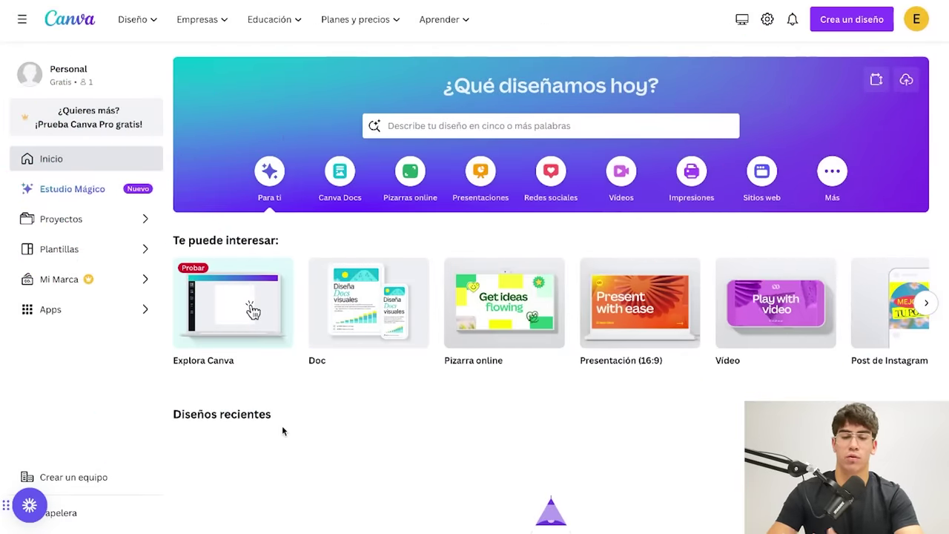
Create a blank 'Miniatura de YouTube' design by searching 'mini' under Crear un diseño.
{"action": "left_click", "coordinate": [860, 24]}
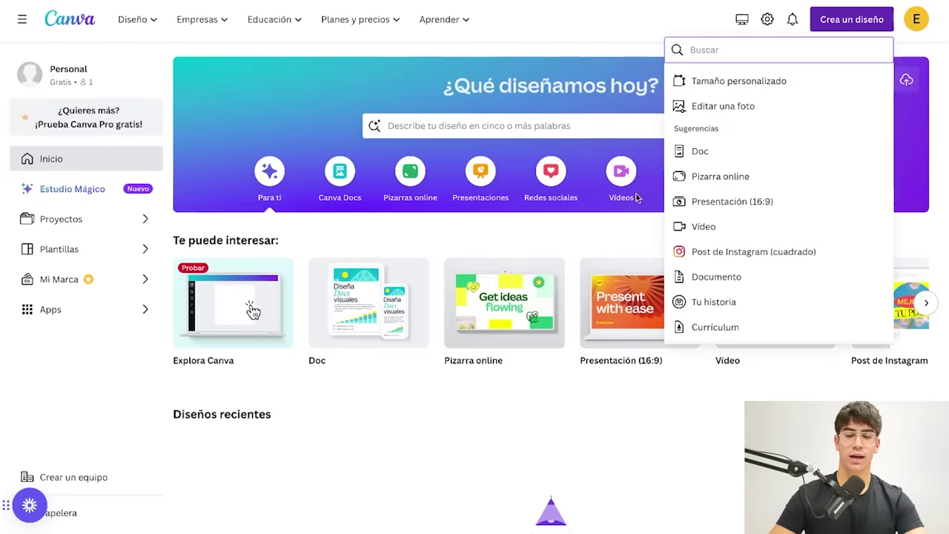
{"action": "left_click", "coordinate": [622, 25]}
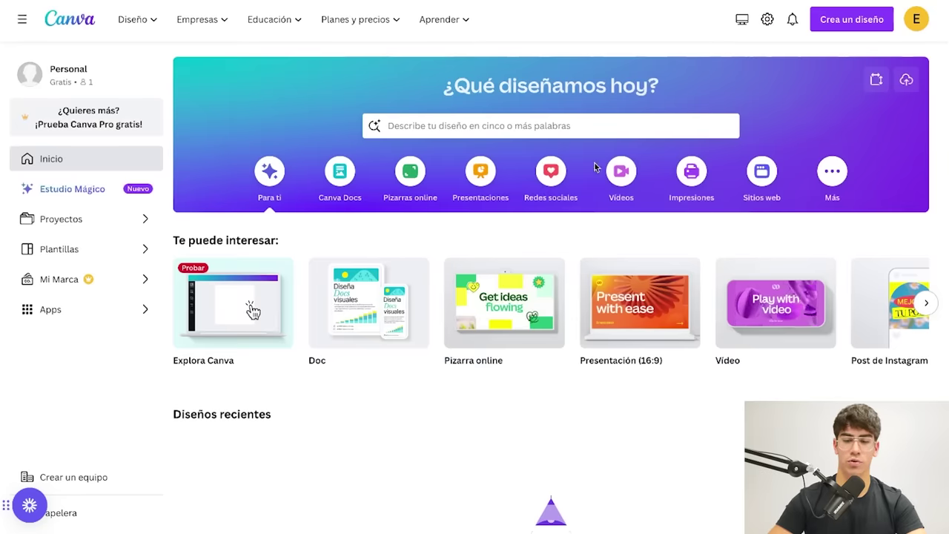
{"action": "left_click", "coordinate": [821, 19]}
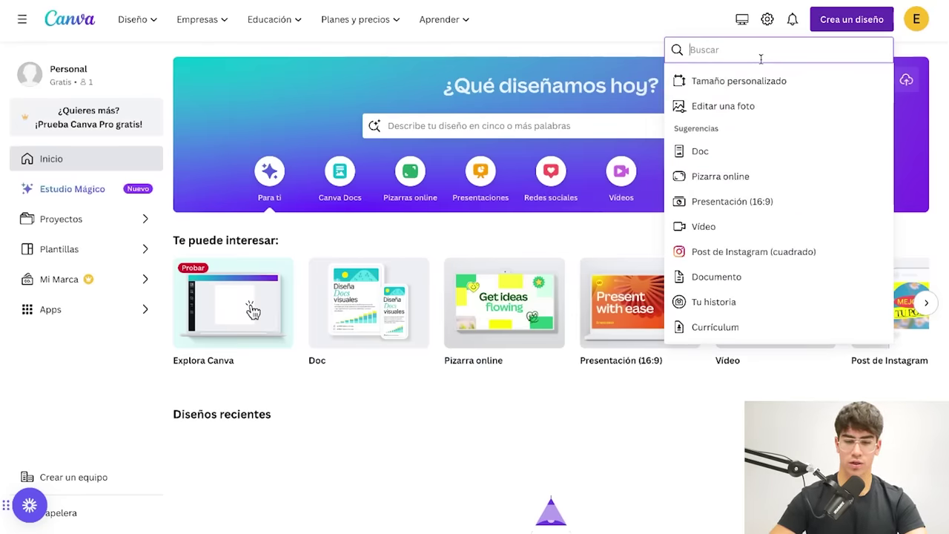
{"action": "type", "text": "mini"}
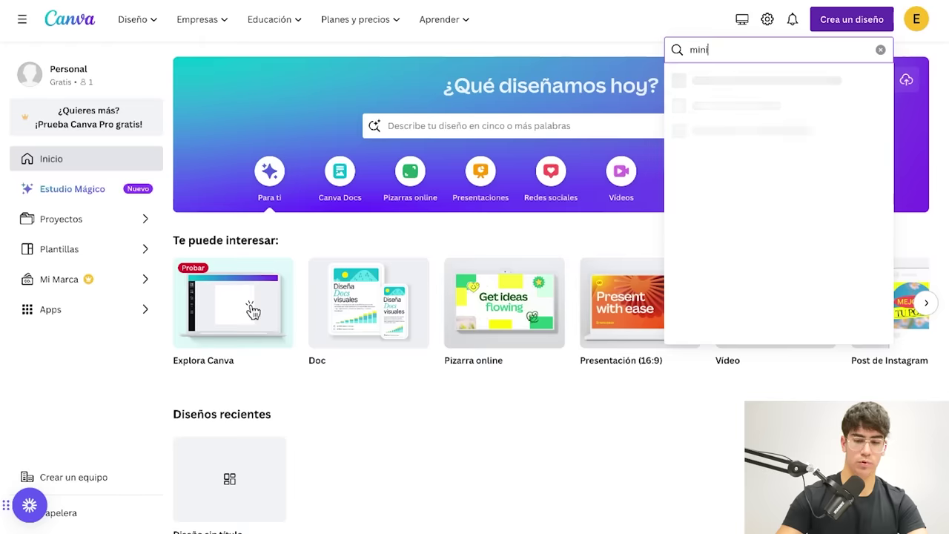
{"action": "left_click", "coordinate": [758, 81]}
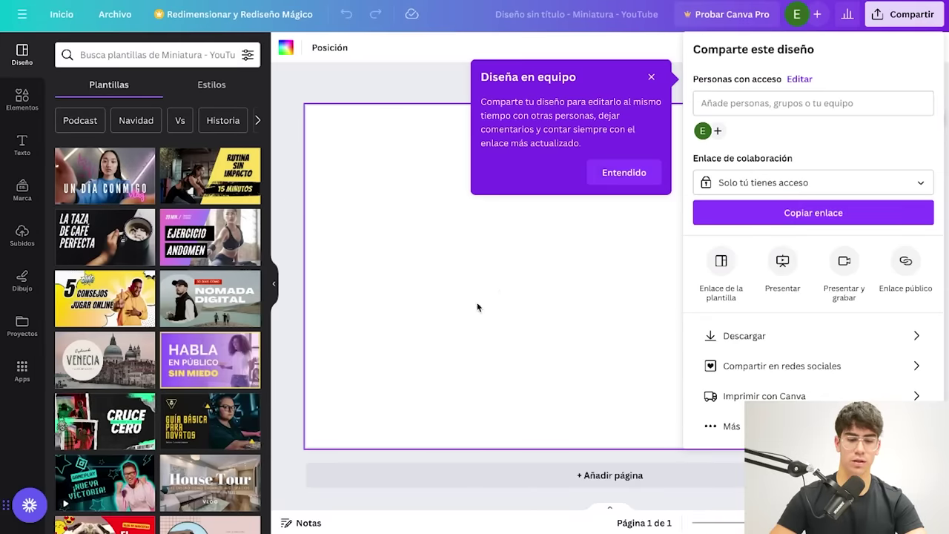
Dismiss the Share panel, search Elementos for 'circulo', then add and delete a test grey circle.
{"action": "left_click", "coordinate": [418, 79]}
{"action": "left_click", "coordinate": [366, 256]}
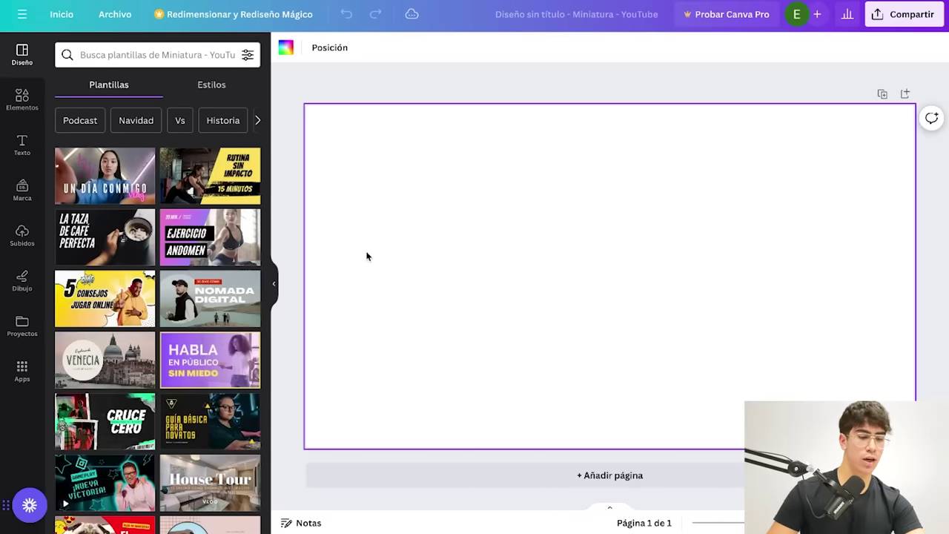
{"action": "left_click", "coordinate": [22, 100]}
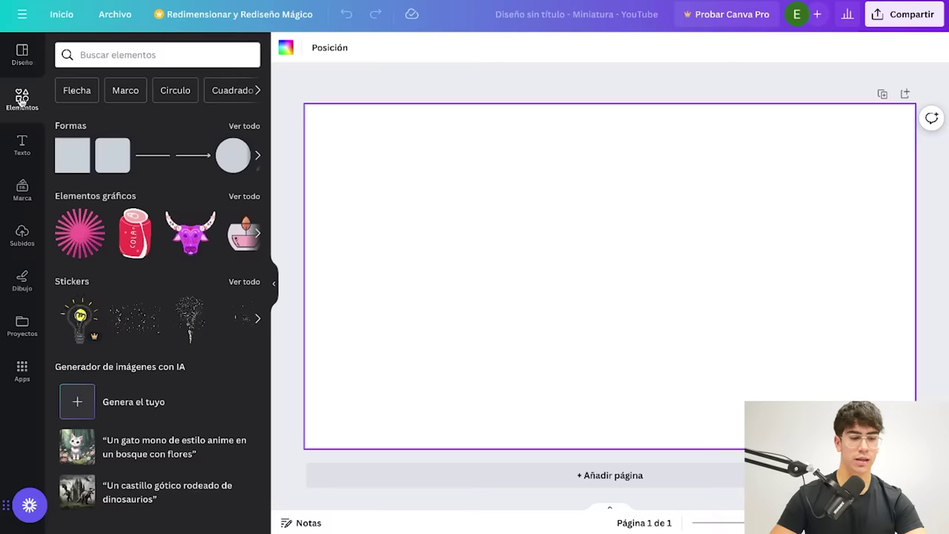
{"action": "left_click", "coordinate": [93, 56]}
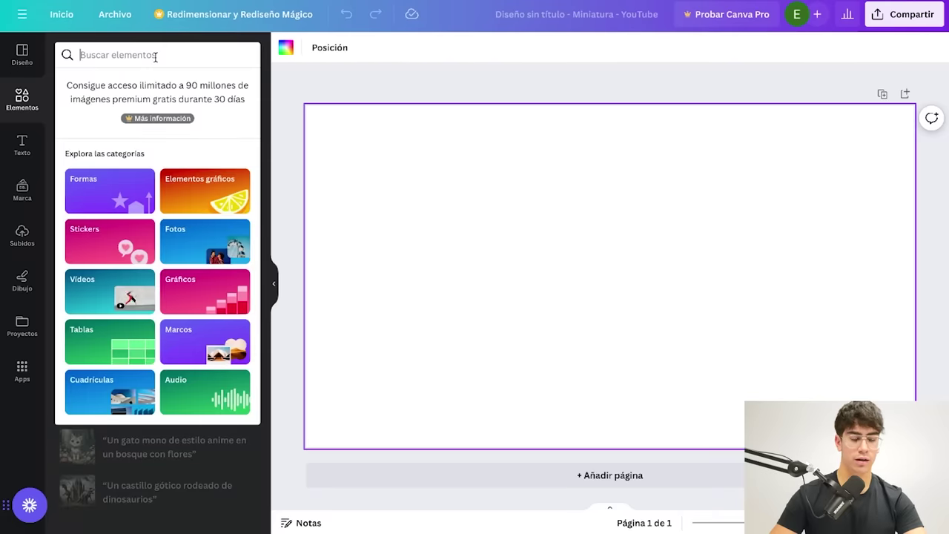
{"action": "type", "text": "circulo"}
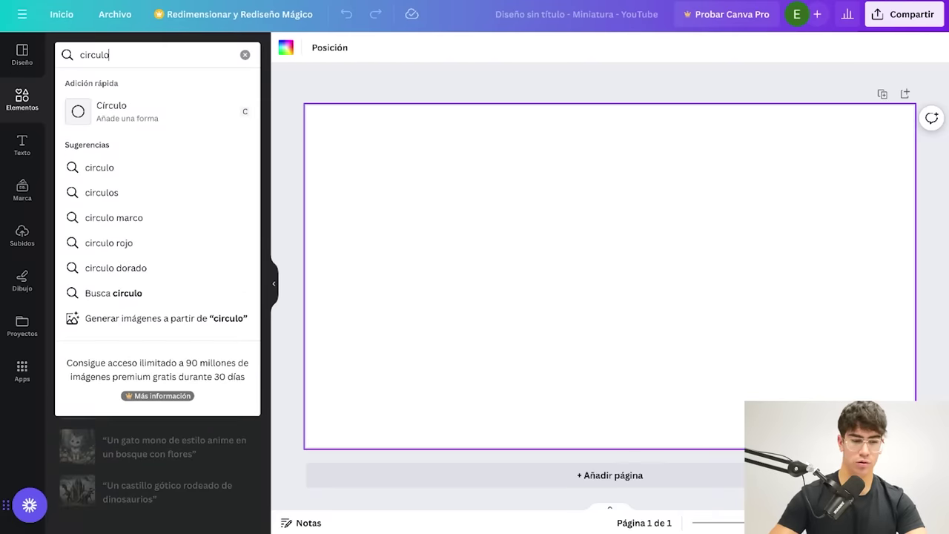
{"action": "left_click", "coordinate": [144, 123]}
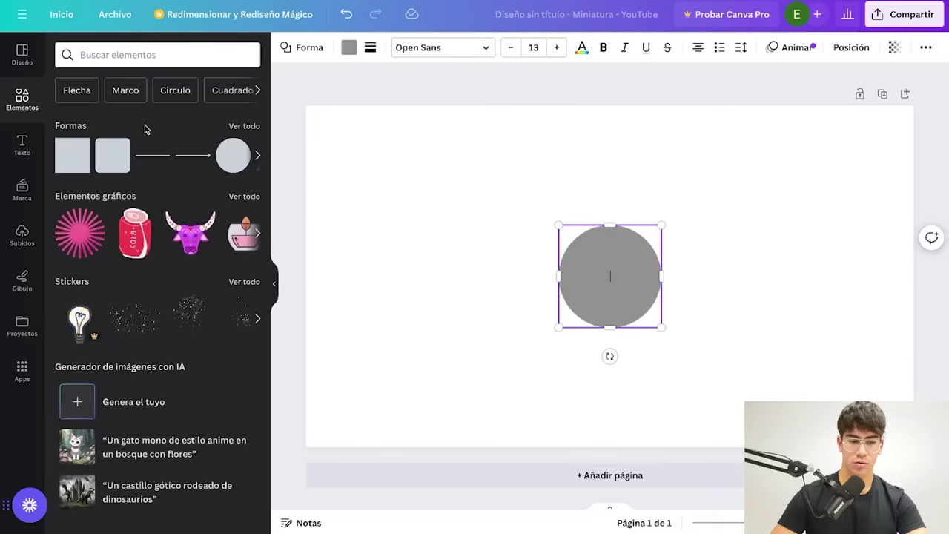
{"action": "left_click", "coordinate": [170, 93]}
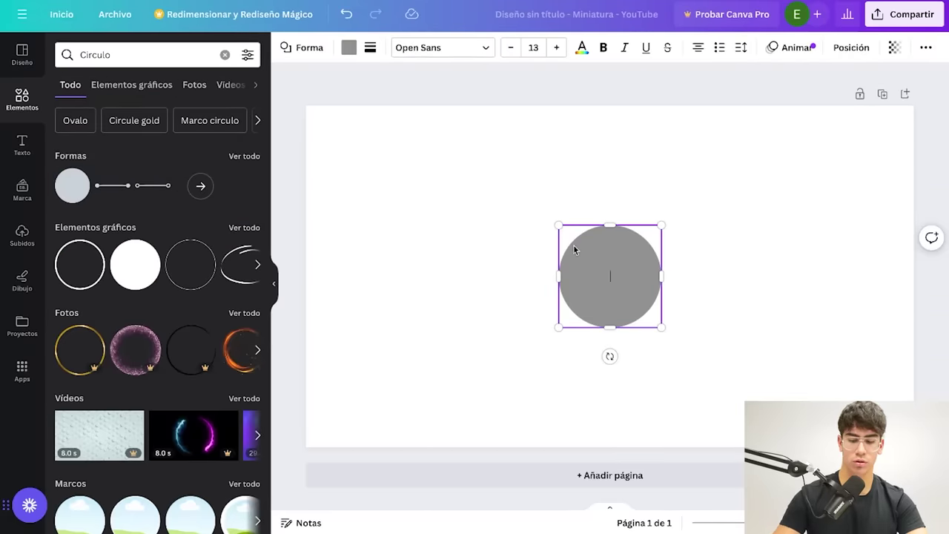
{"action": "left_click", "coordinate": [703, 271]}
{"action": "left_click", "coordinate": [608, 275]}
{"action": "key", "text": "Delete"}
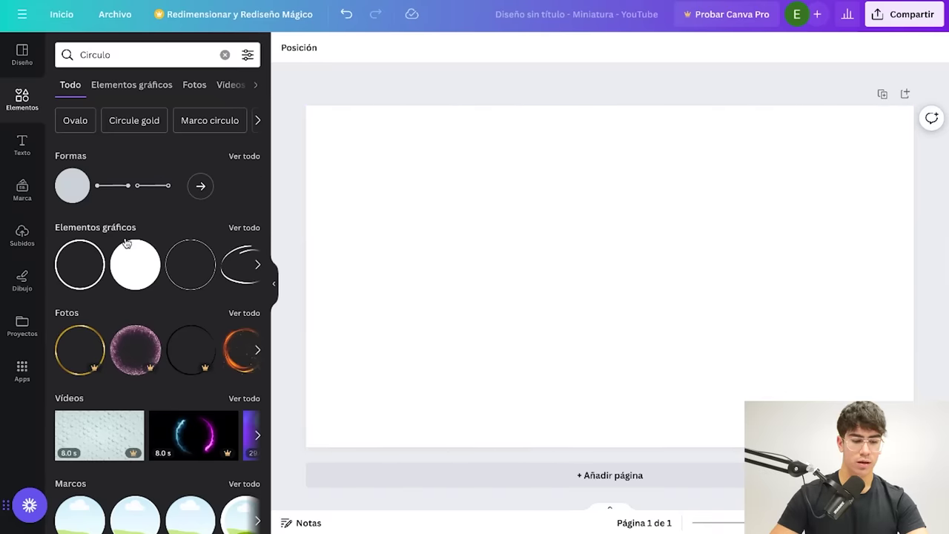
Add the gold-rimmed circular landscape frame from the Marcos row to the page centre.
{"action": "scroll", "coordinate": [126, 244], "scroll_direction": "down", "scroll_amount": 3}
{"action": "scroll", "coordinate": [127, 244], "scroll_direction": "up", "scroll_amount": 3}
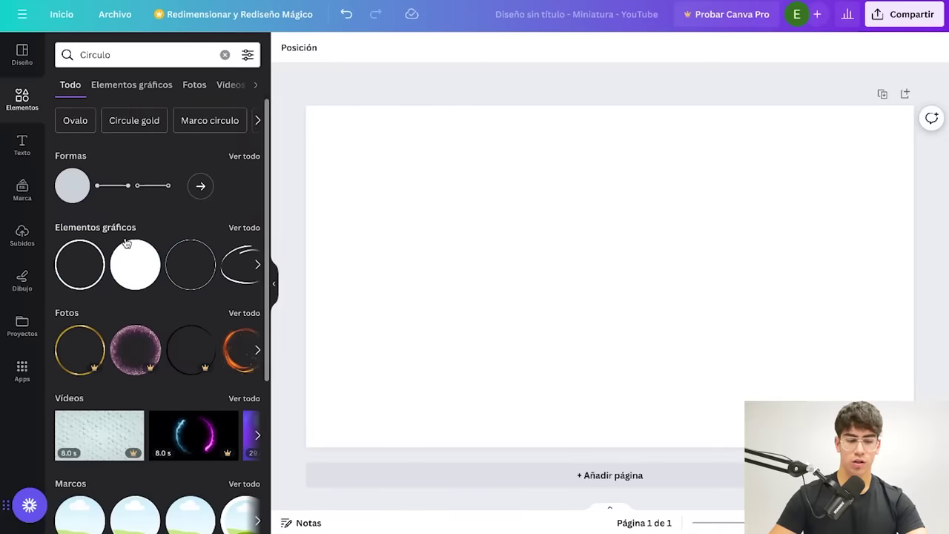
{"action": "scroll", "coordinate": [181, 183], "scroll_direction": "down", "scroll_amount": 3}
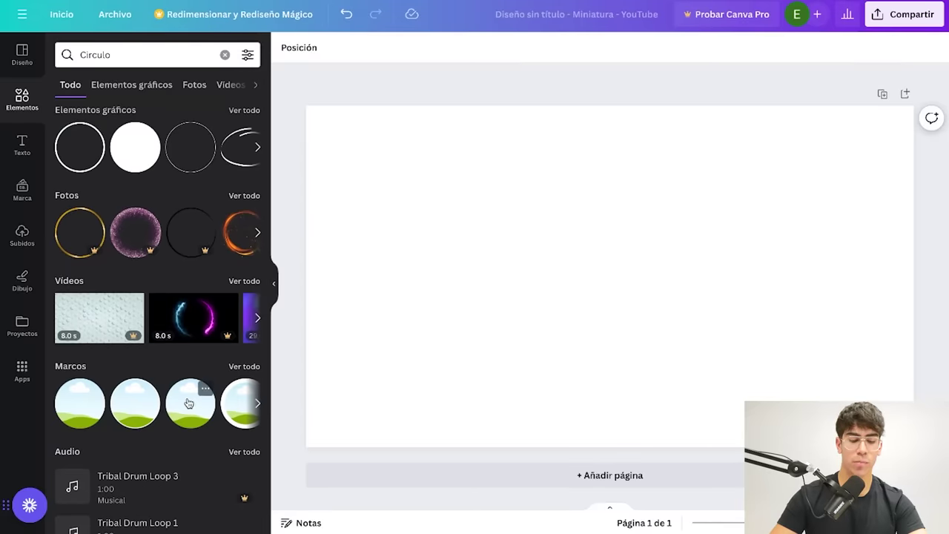
{"action": "scroll", "coordinate": [198, 403], "scroll_direction": "right", "scroll_amount": 2}
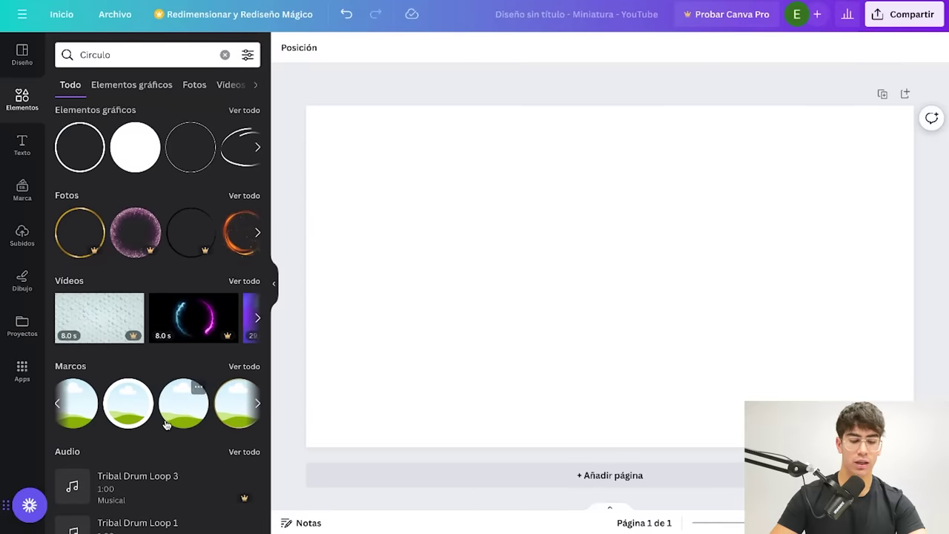
{"action": "scroll", "coordinate": [208, 405], "scroll_direction": "right", "scroll_amount": 1}
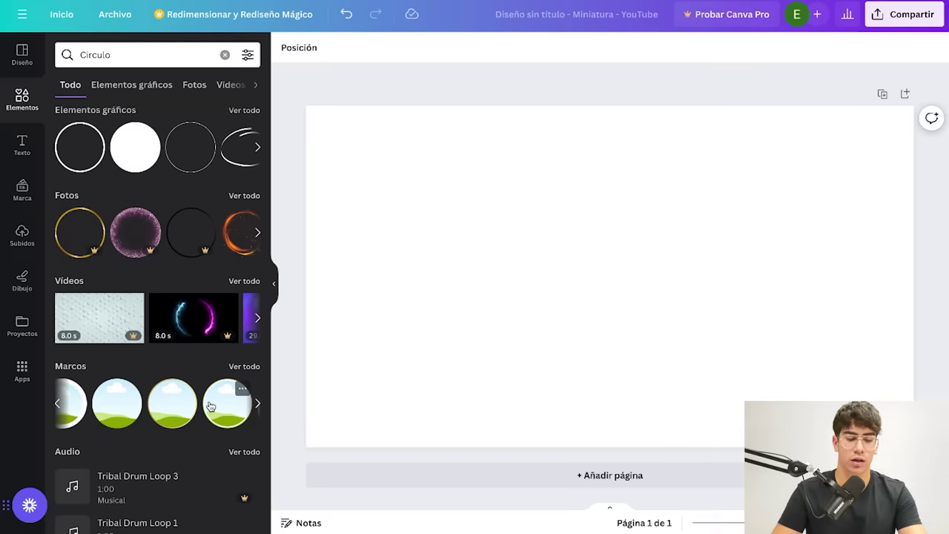
{"action": "left_click", "coordinate": [173, 410]}
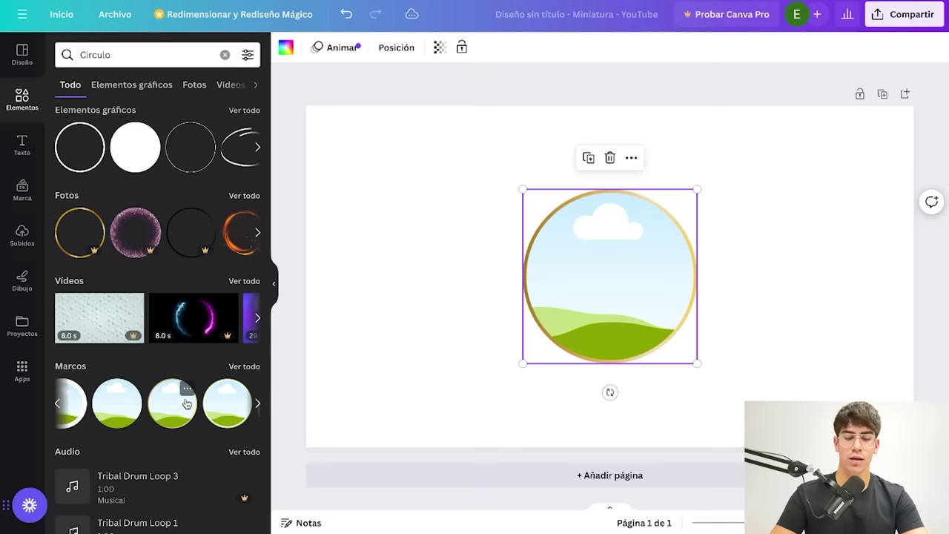
{"action": "left_click", "coordinate": [436, 227]}
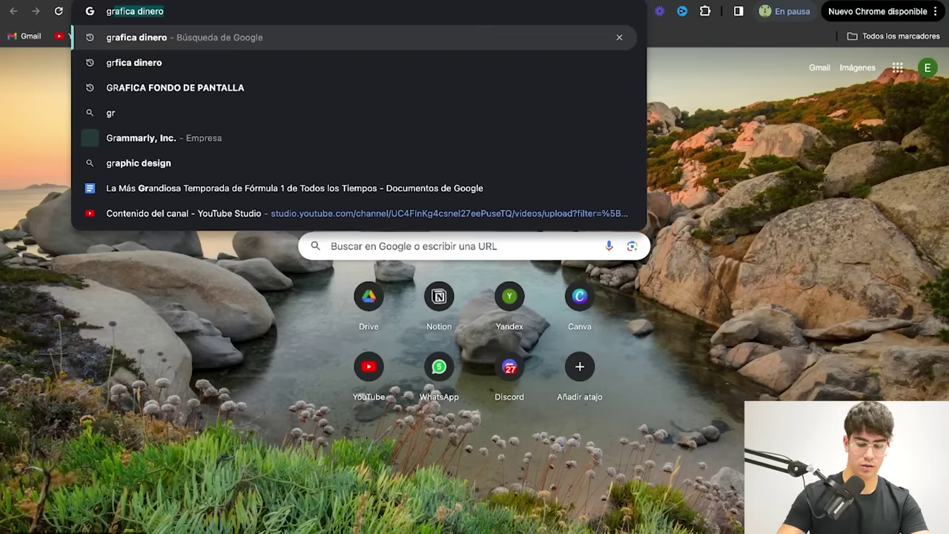
Search Google Images for 'grafica dinero' and preview the purple dollar chart icon.
{"action": "type", "text": "afica dine"}
{"action": "key", "text": "Return"}
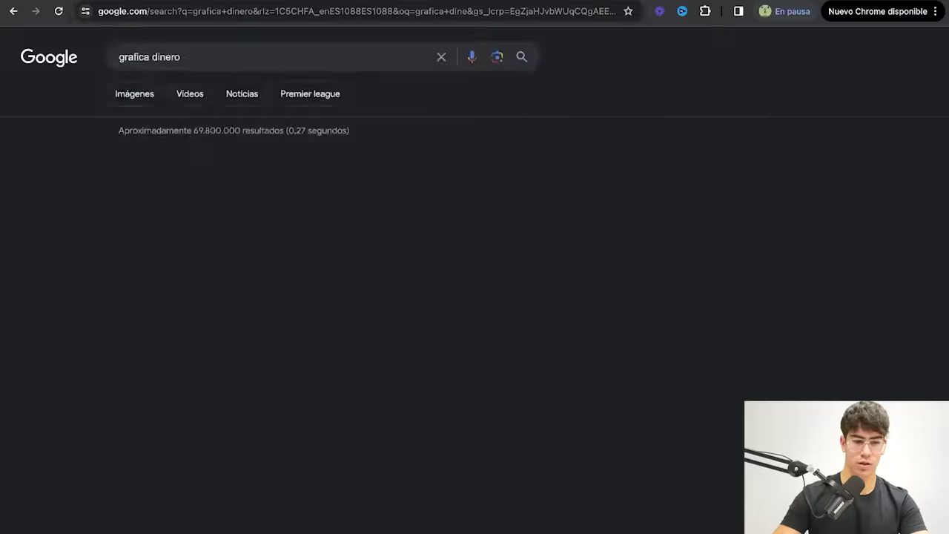
{"action": "left_click", "coordinate": [137, 95]}
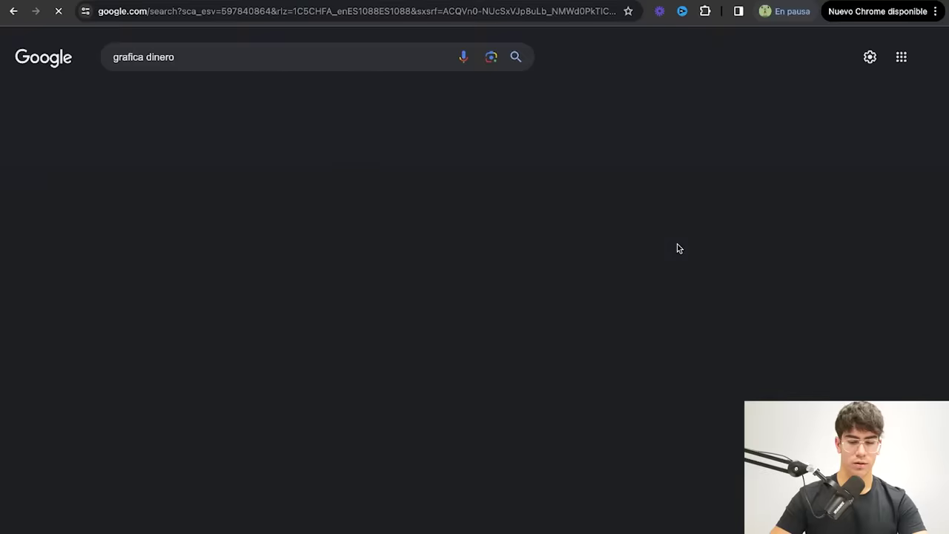
{"action": "scroll", "coordinate": [715, 359], "scroll_direction": "down", "scroll_amount": 8}
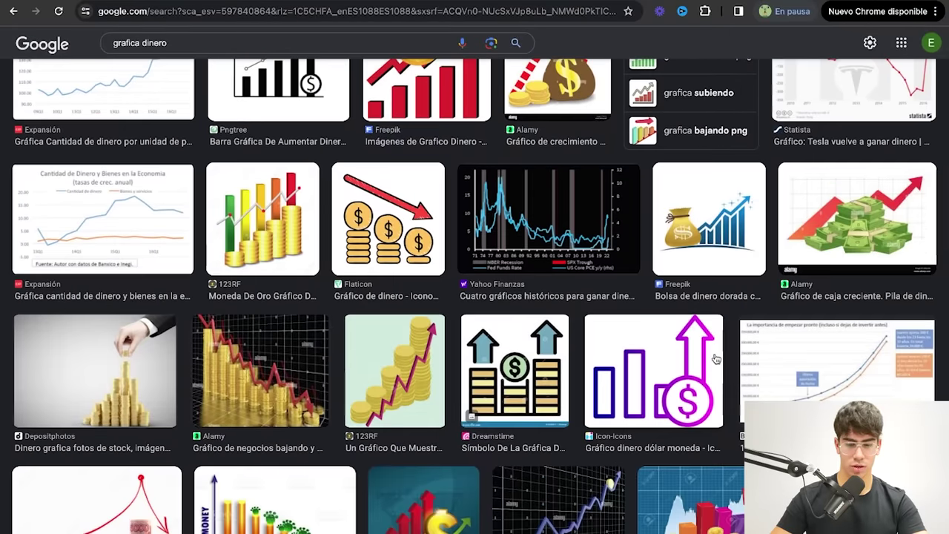
{"action": "left_click", "coordinate": [660, 372]}
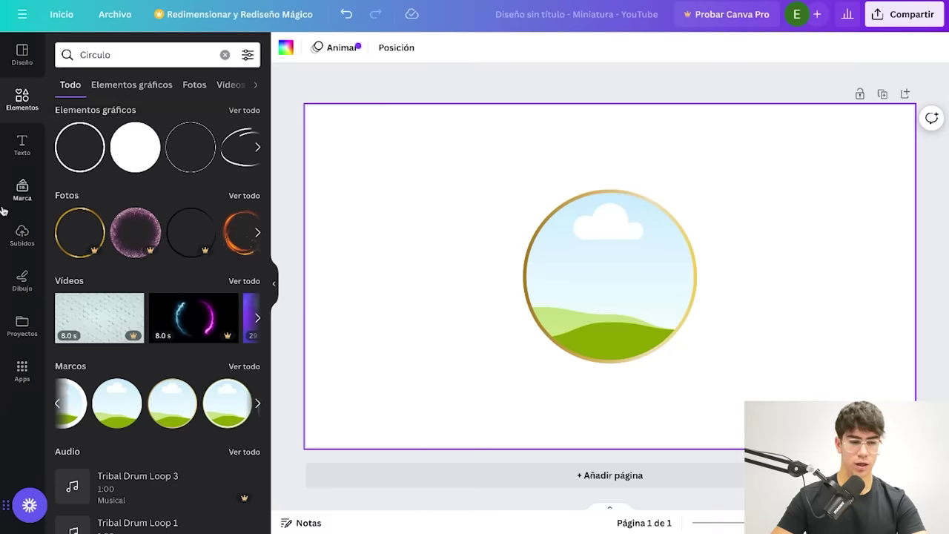
Upload the purple dollar chart PNG from the computer into Canva's uploads.
{"action": "left_click", "coordinate": [22, 234]}
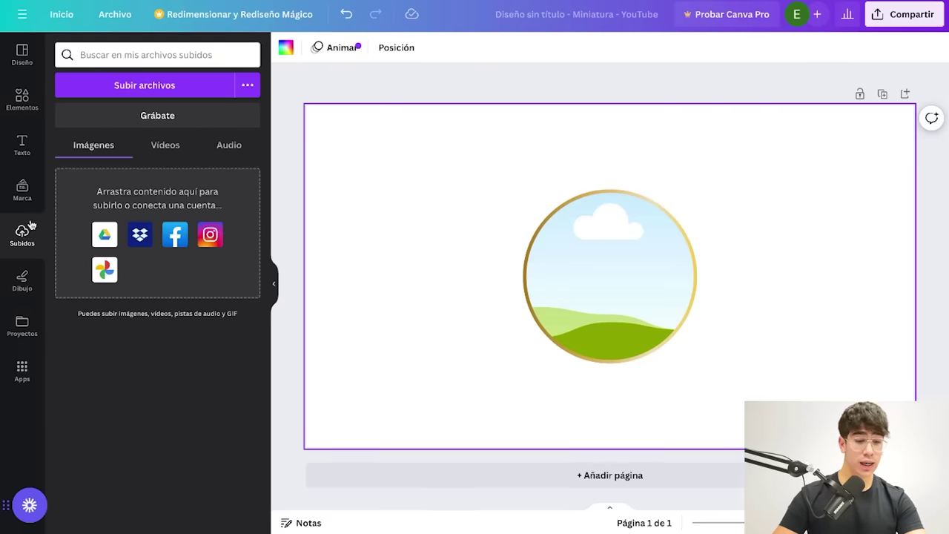
{"action": "left_click", "coordinate": [138, 86]}
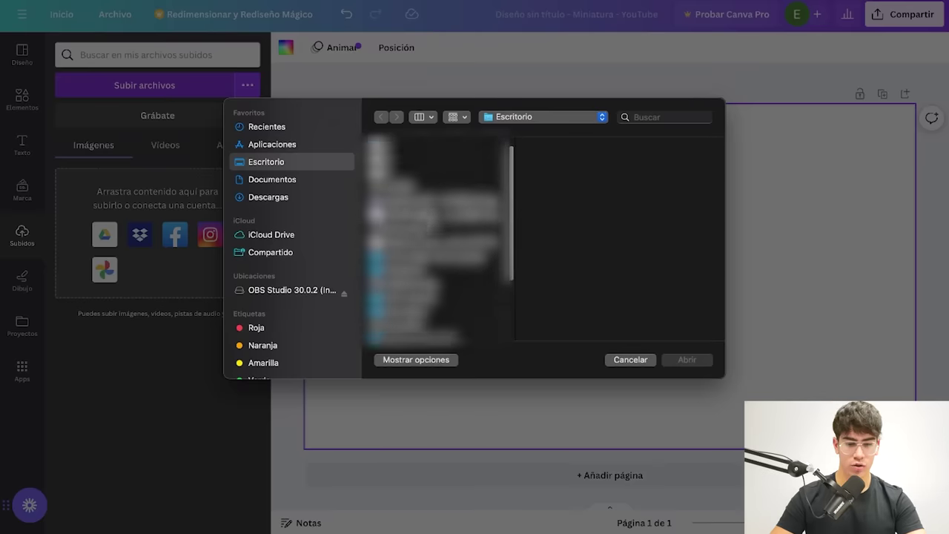
{"action": "left_click", "coordinate": [437, 200]}
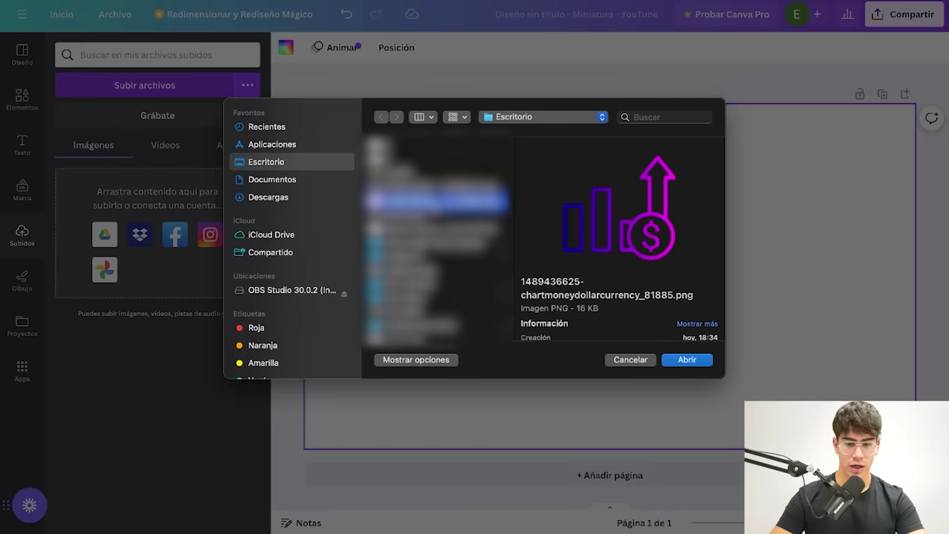
{"action": "left_click", "coordinate": [686, 359]}
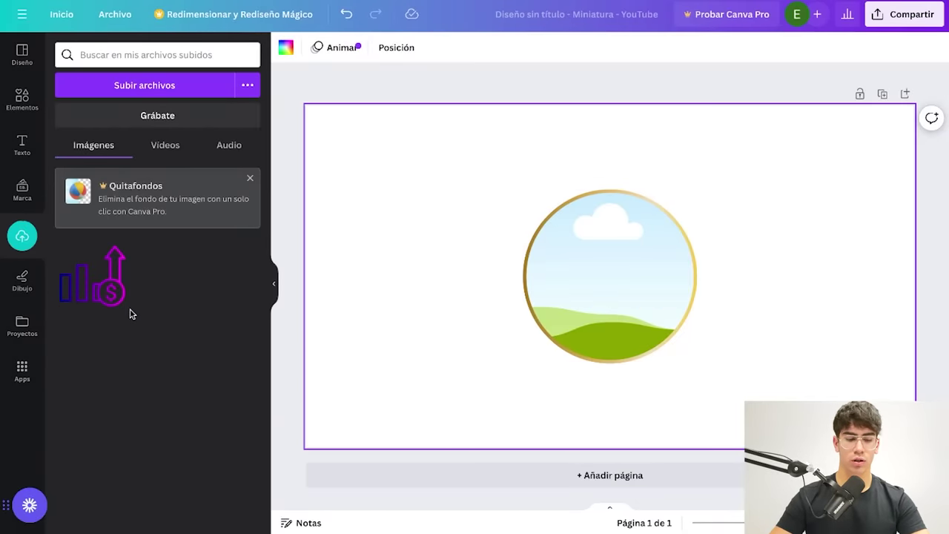
Try the purple chart inside the circle frame, then delete it to leave the frame empty.
{"action": "left_click_drag", "start_coordinate": [99, 286], "coordinate": [551, 227]}
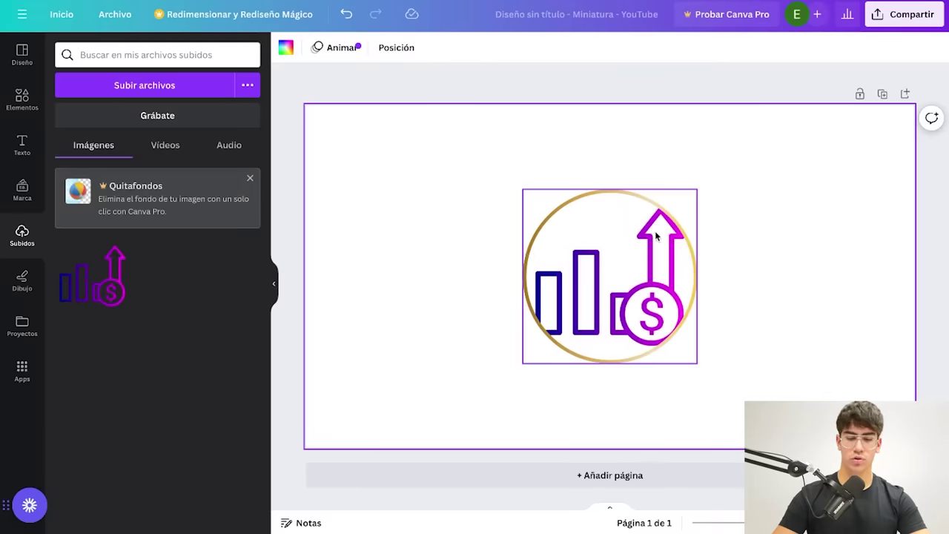
{"action": "left_click", "coordinate": [599, 271]}
{"action": "key", "text": "ctrl+minus"}
{"action": "key", "text": "ctrl+minus"}
{"action": "key", "text": "ctrl+minus"}
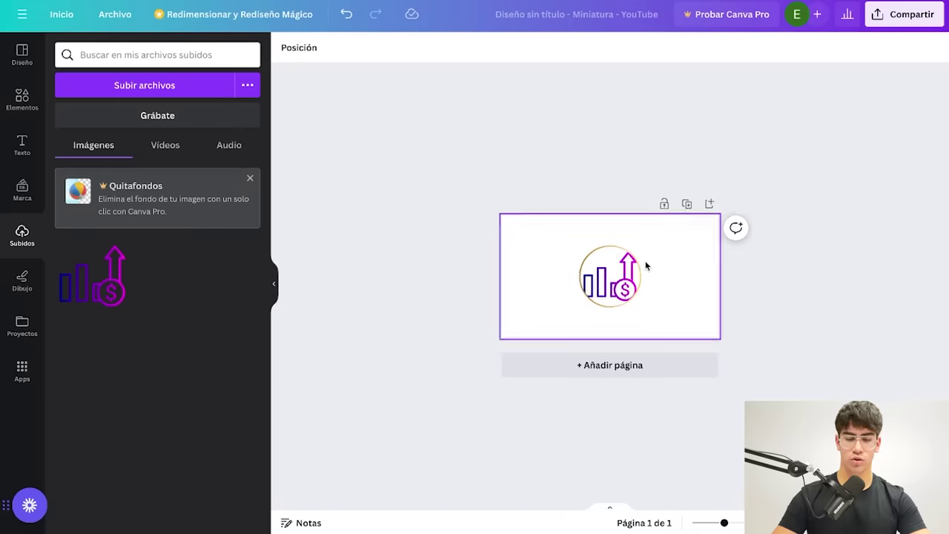
{"action": "left_click", "coordinate": [638, 267]}
{"action": "scroll", "coordinate": [636, 269], "scroll_direction": "up", "scroll_amount": 5}
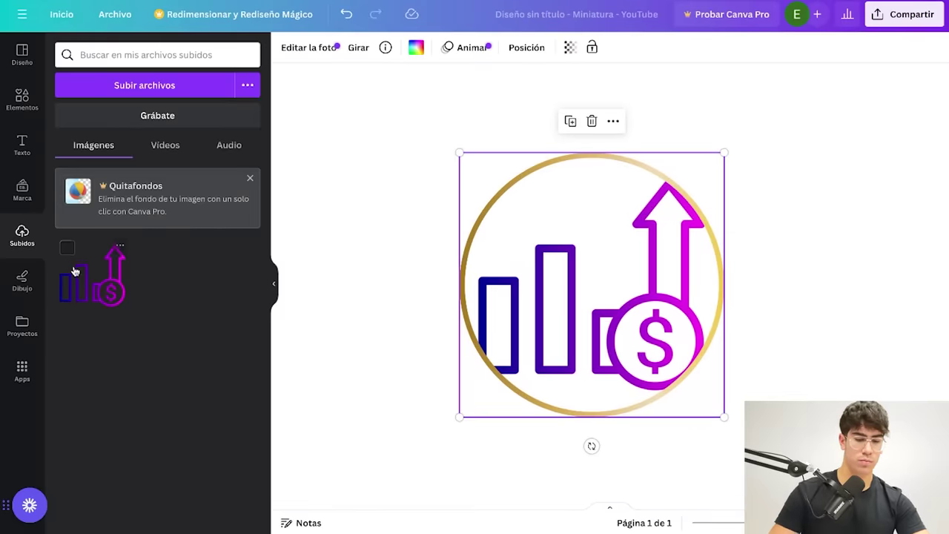
{"action": "key", "text": "Delete"}
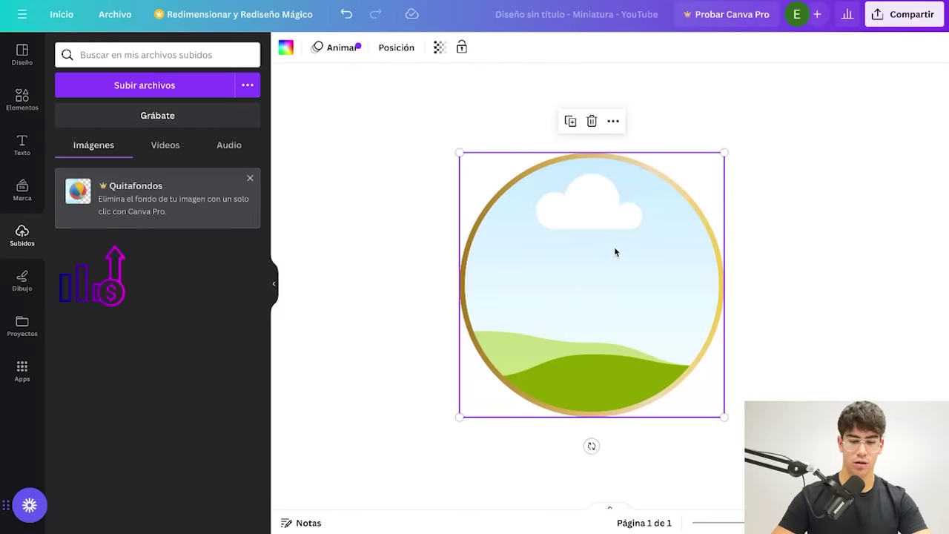
{"action": "scroll", "coordinate": [614, 252], "scroll_direction": "down", "scroll_amount": 5}
Save the Flaticon 'Gráfico de dinero' image with green bars and gold coin to disk.
{"action": "key", "text": "ctrl+Tab"}
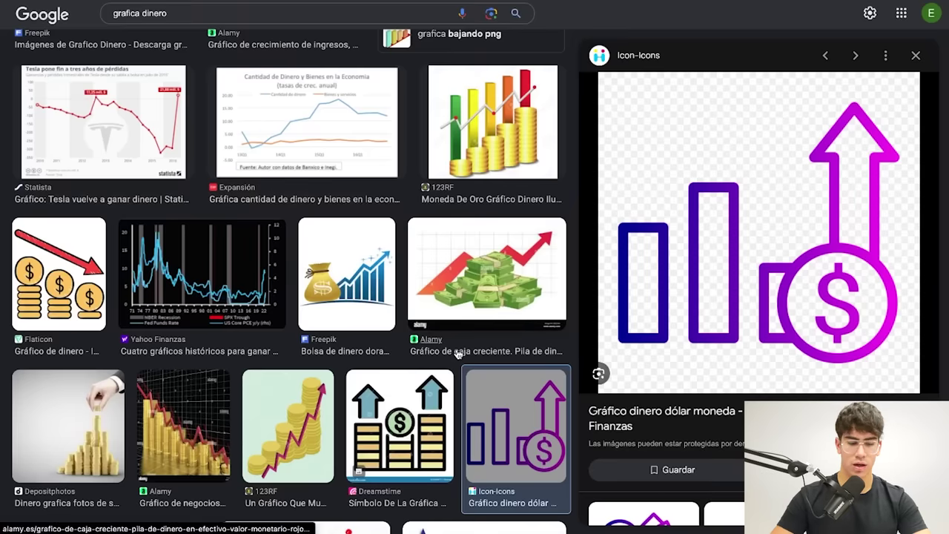
{"action": "scroll", "coordinate": [457, 354], "scroll_direction": "down", "scroll_amount": 3}
{"action": "scroll", "coordinate": [457, 353], "scroll_direction": "down", "scroll_amount": 2}
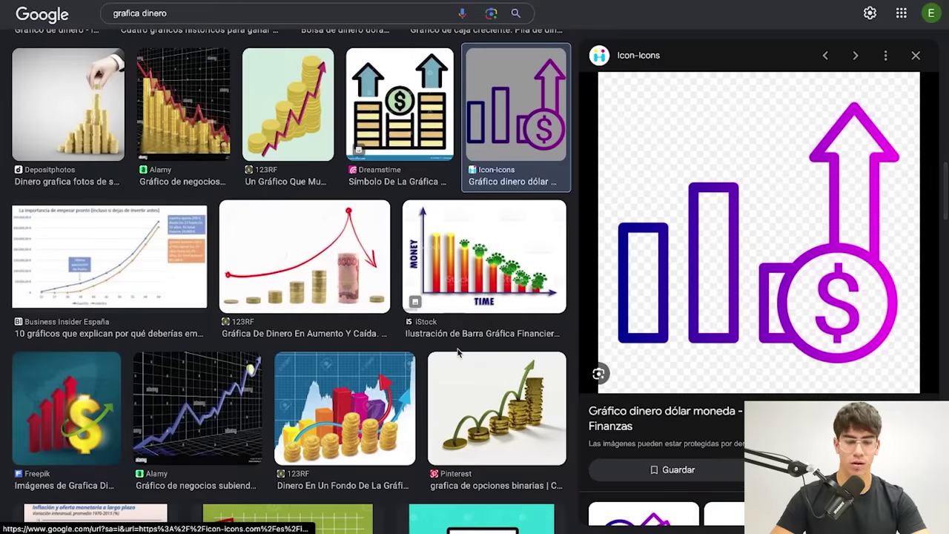
{"action": "scroll", "coordinate": [497, 221], "scroll_direction": "down", "scroll_amount": 8}
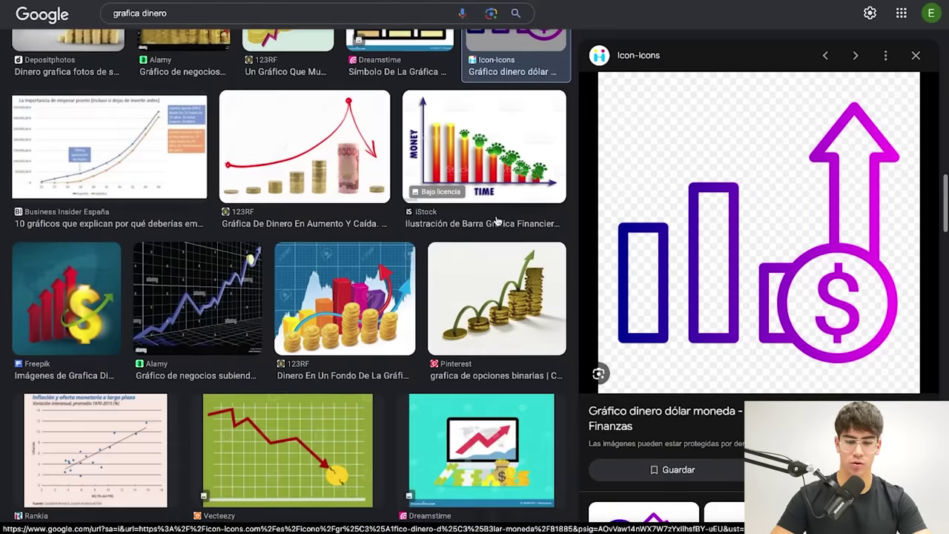
{"action": "scroll", "coordinate": [498, 221], "scroll_direction": "down", "scroll_amount": 4}
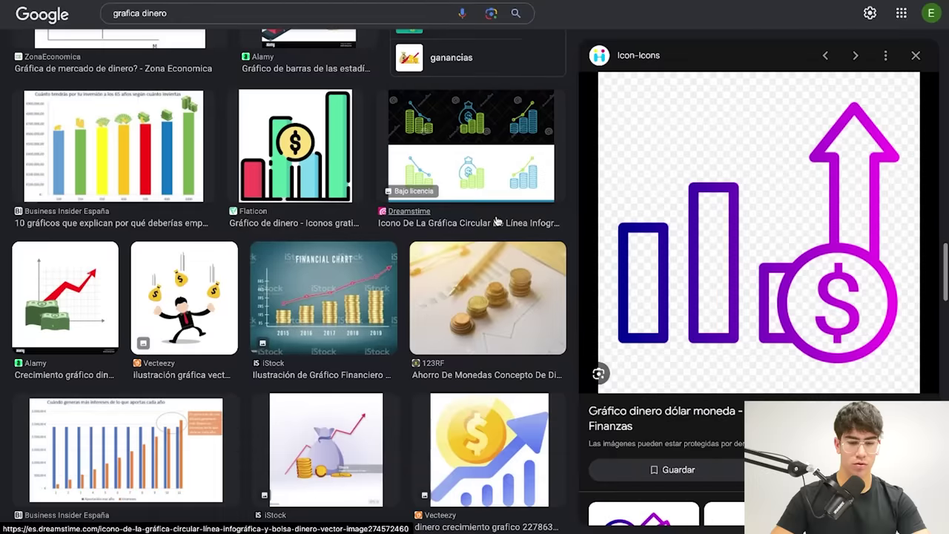
{"action": "left_click", "coordinate": [311, 159]}
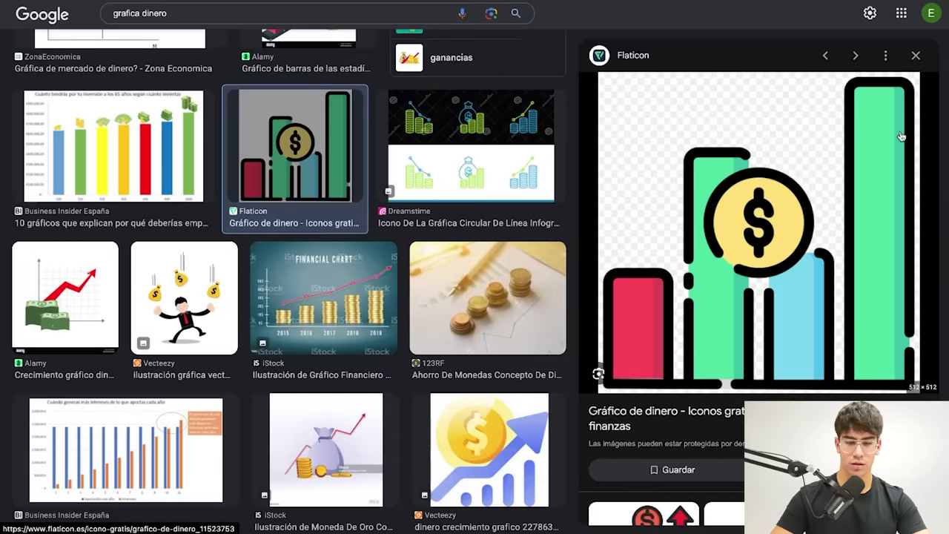
{"action": "right_click", "coordinate": [749, 275]}
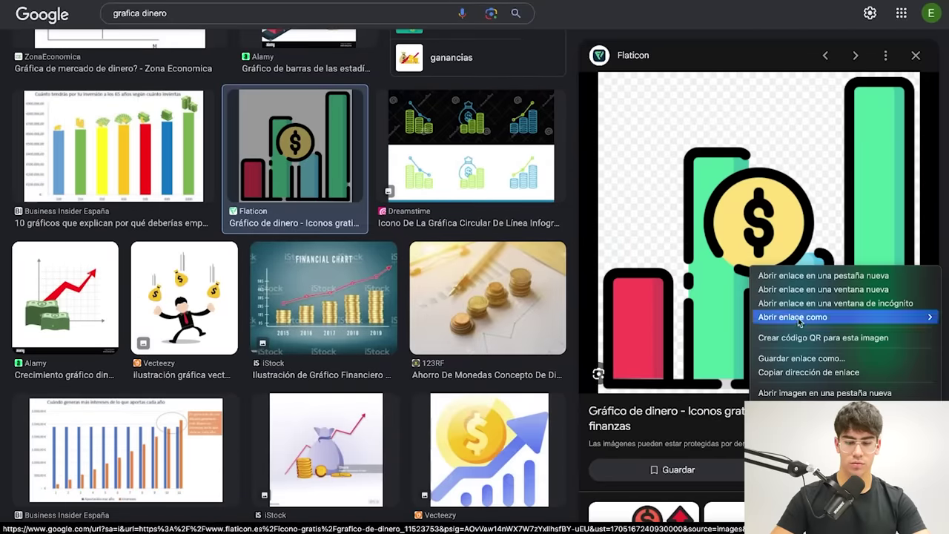
{"action": "left_click", "coordinate": [791, 407]}
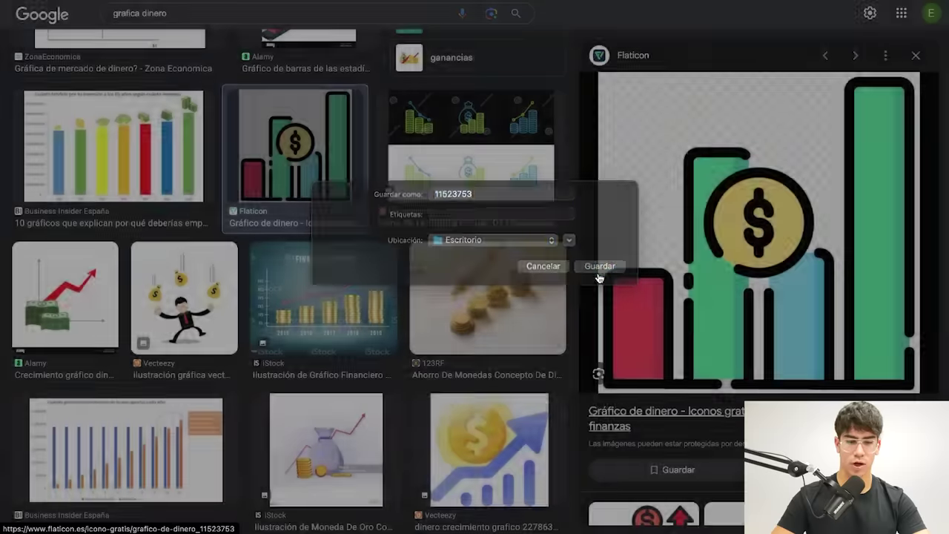
{"action": "left_click", "coordinate": [599, 266]}
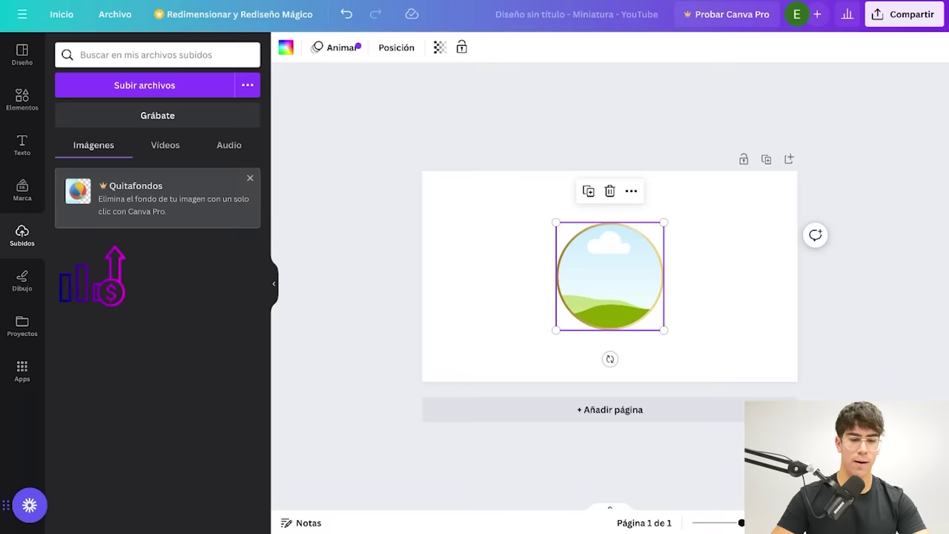
Upload 11523753.png and place the green money chart inside the gold circle frame.
{"action": "left_click", "coordinate": [170, 90]}
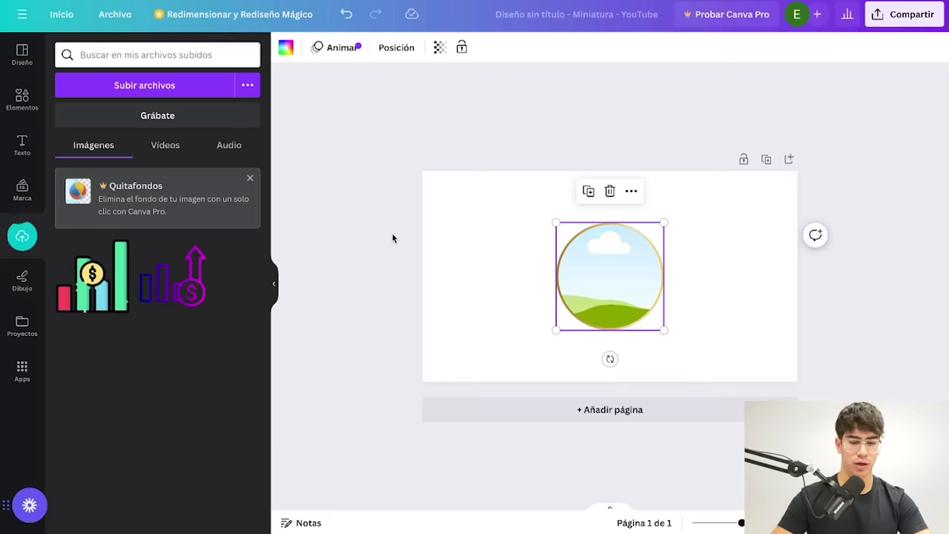
{"action": "left_click_drag", "start_coordinate": [119, 278], "coordinate": [612, 276]}
{"action": "left_click", "coordinate": [736, 203]}
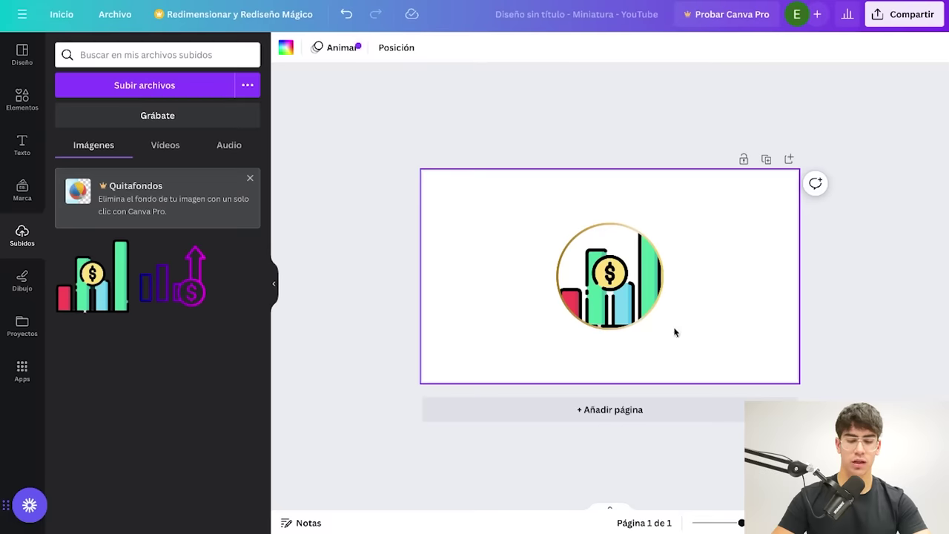
{"action": "left_click", "coordinate": [636, 300]}
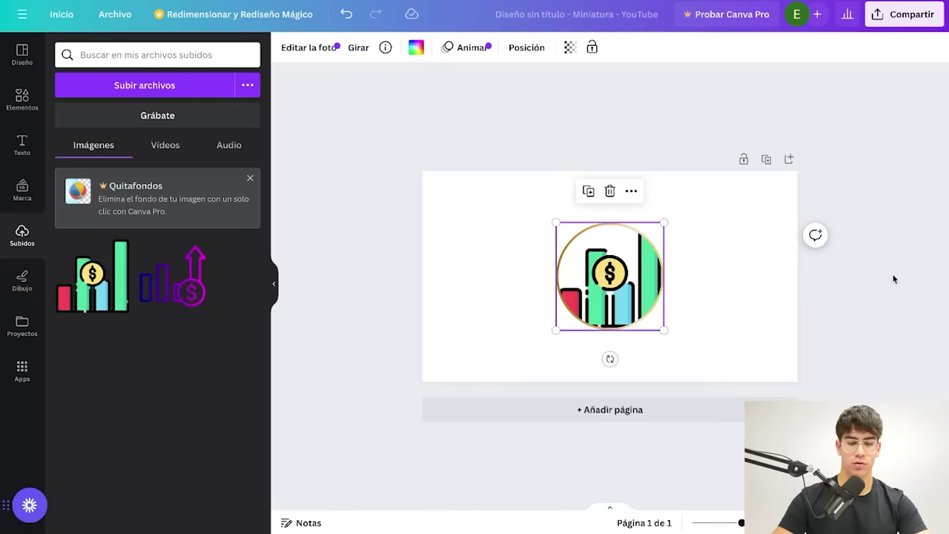
{"action": "left_click", "coordinate": [866, 280]}
{"action": "scroll", "coordinate": [683, 274], "scroll_direction": "up", "scroll_amount": 5}
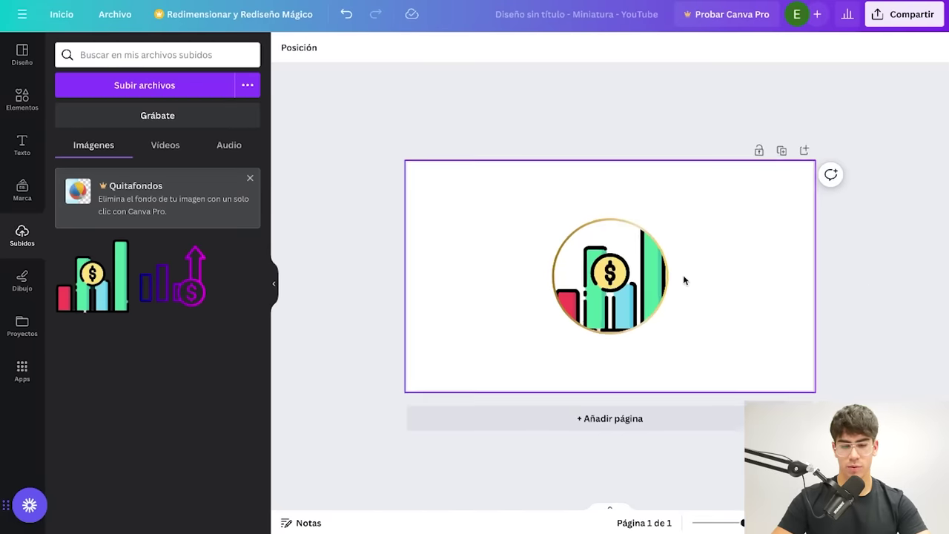
{"action": "scroll", "coordinate": [682, 280], "scroll_direction": "down", "scroll_amount": 5}
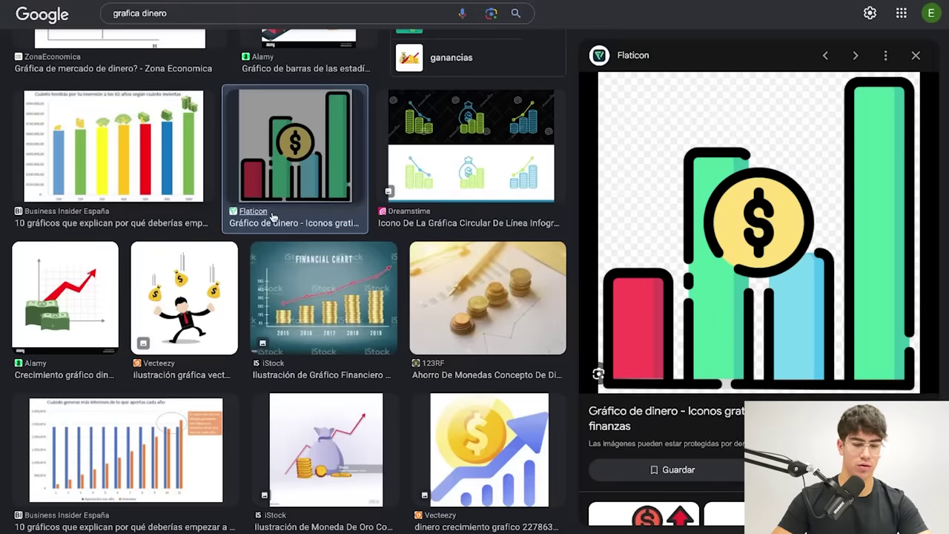
Preview the black Pngtree bar-chart icon with a dollar sign and open its save options.
{"action": "scroll", "coordinate": [273, 215], "scroll_direction": "down", "scroll_amount": 7}
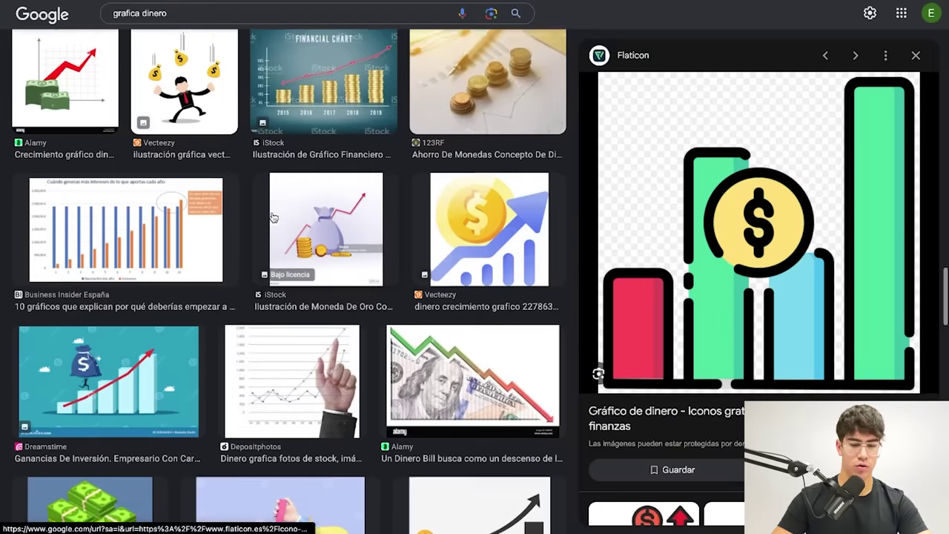
{"action": "scroll", "coordinate": [272, 217], "scroll_direction": "down", "scroll_amount": 8}
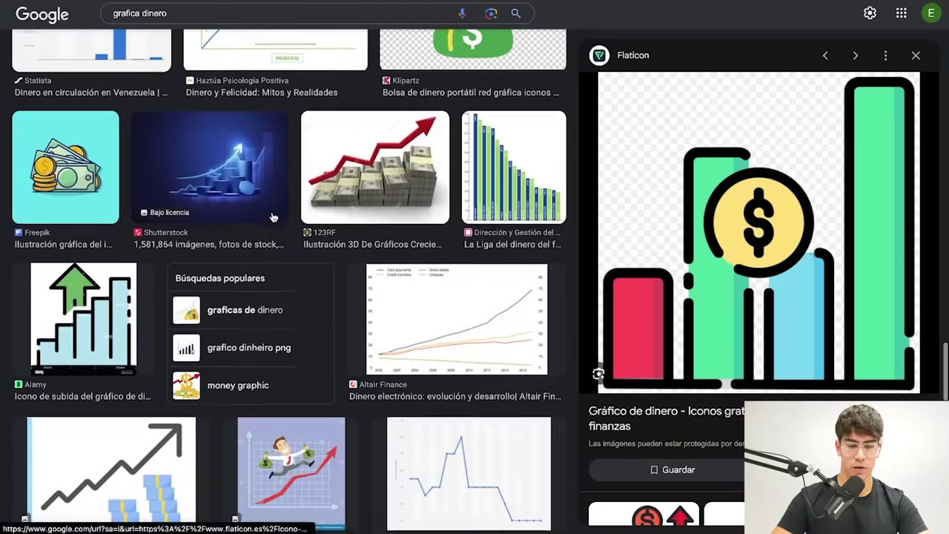
{"action": "scroll", "coordinate": [273, 217], "scroll_direction": "down", "scroll_amount": 7}
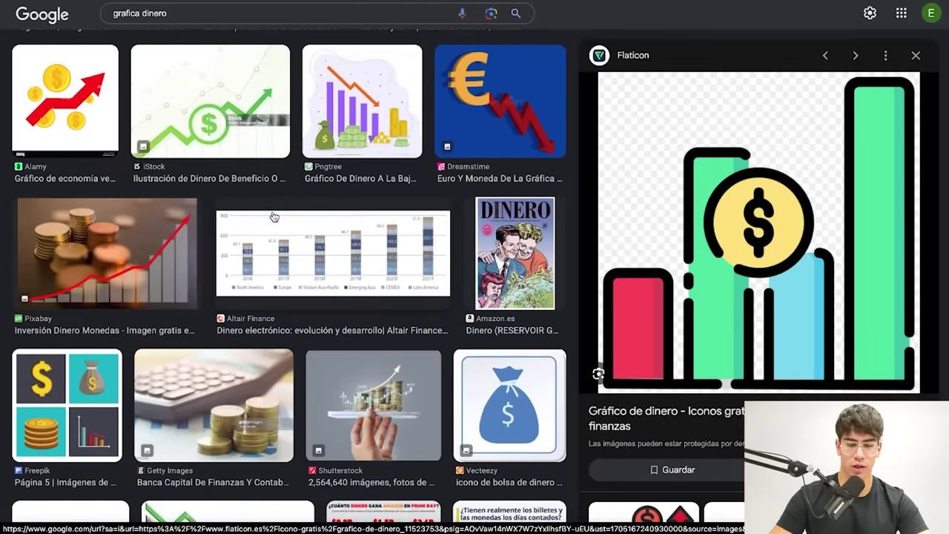
{"action": "scroll", "coordinate": [449, 223], "scroll_direction": "up", "scroll_amount": 8}
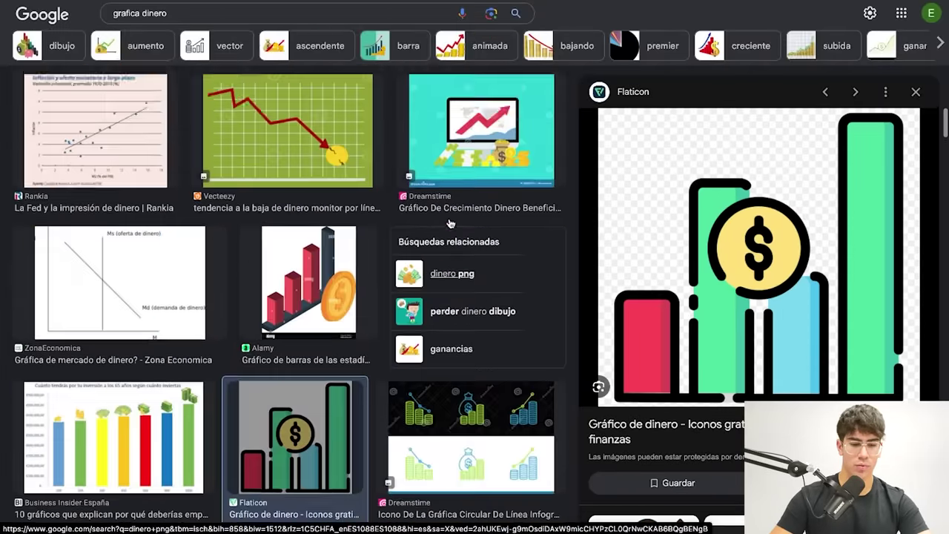
{"action": "scroll", "coordinate": [450, 224], "scroll_direction": "up", "scroll_amount": 6}
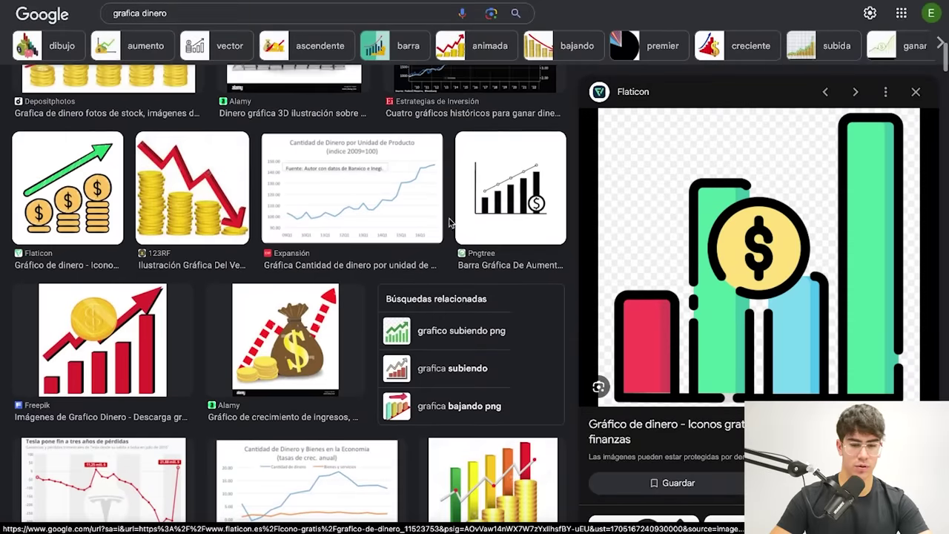
{"action": "left_click", "coordinate": [524, 187]}
{"action": "right_click", "coordinate": [721, 276]}
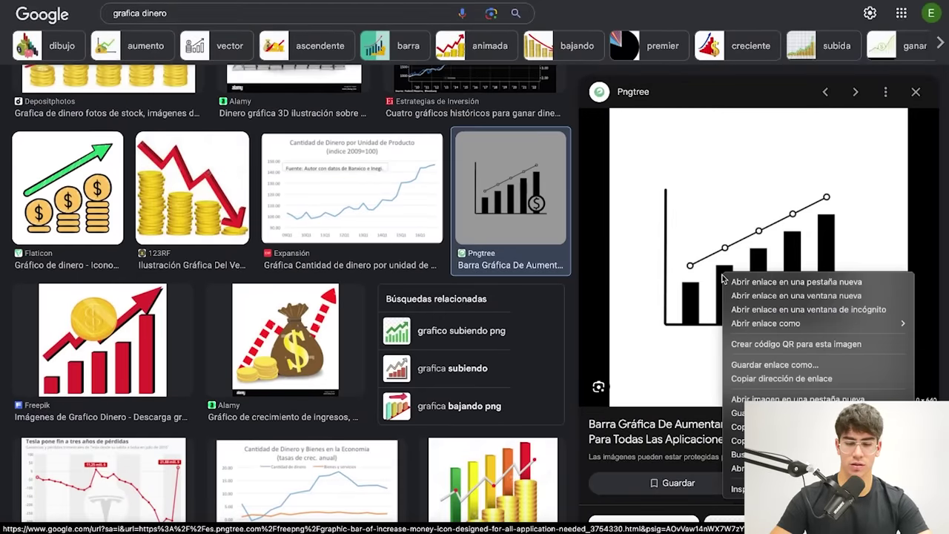
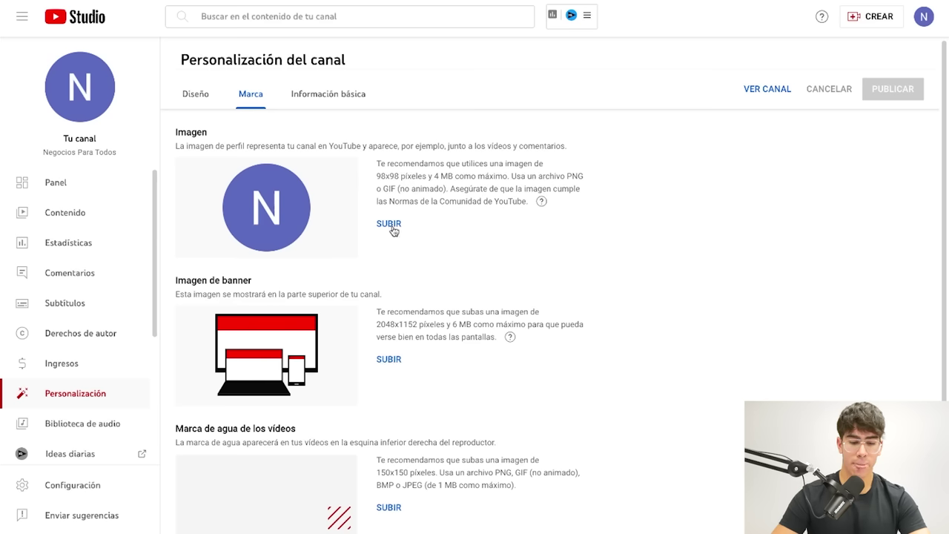
Upload 'Diseño sin título (8).png' from Descargas as the new channel profile picture.
{"action": "left_click", "coordinate": [389, 224]}
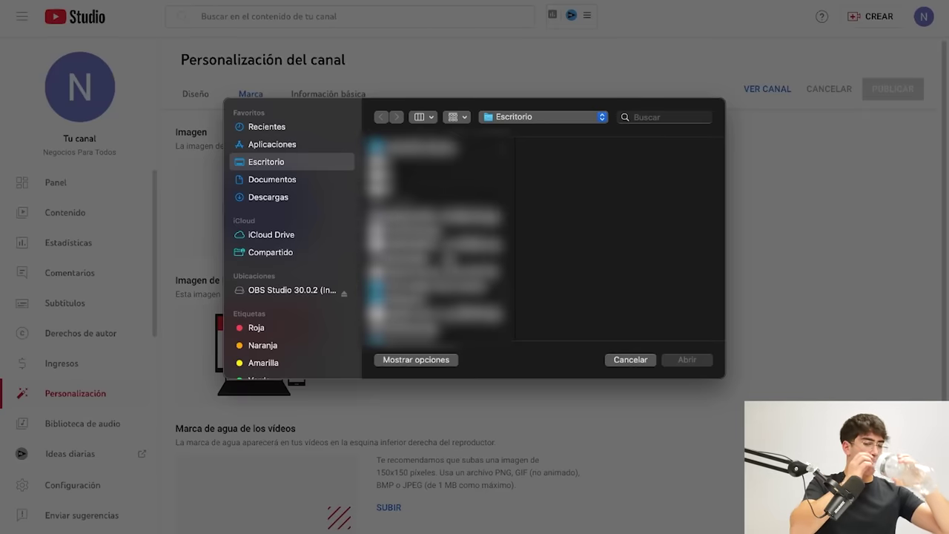
{"action": "left_click", "coordinate": [258, 129]}
{"action": "scroll", "coordinate": [438, 237], "scroll_direction": "down", "scroll_amount": 5}
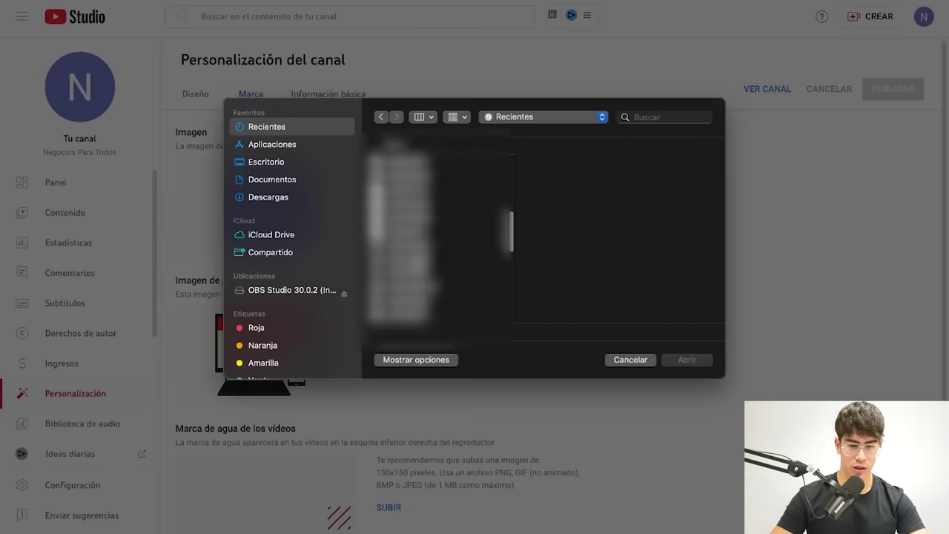
{"action": "left_click", "coordinate": [437, 172]}
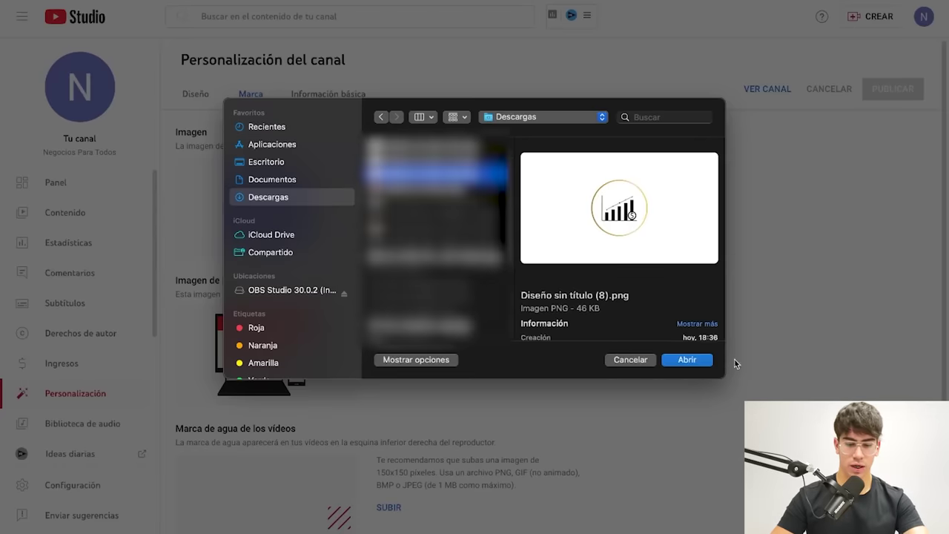
{"action": "left_click", "coordinate": [687, 360]}
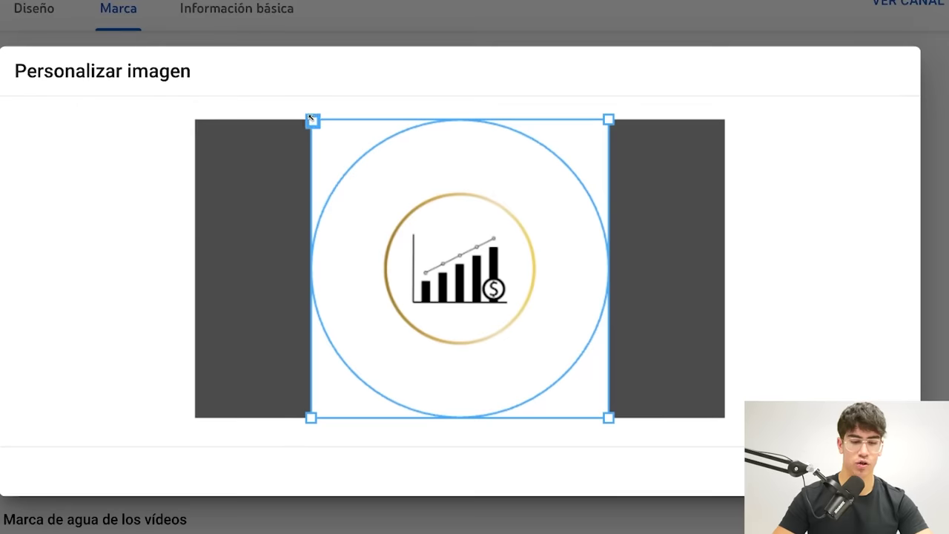
Tighten the crop square around the gold-ring chart logo and confirm with HECHO.
{"action": "left_click_drag", "start_coordinate": [311, 119], "coordinate": [282, 172]}
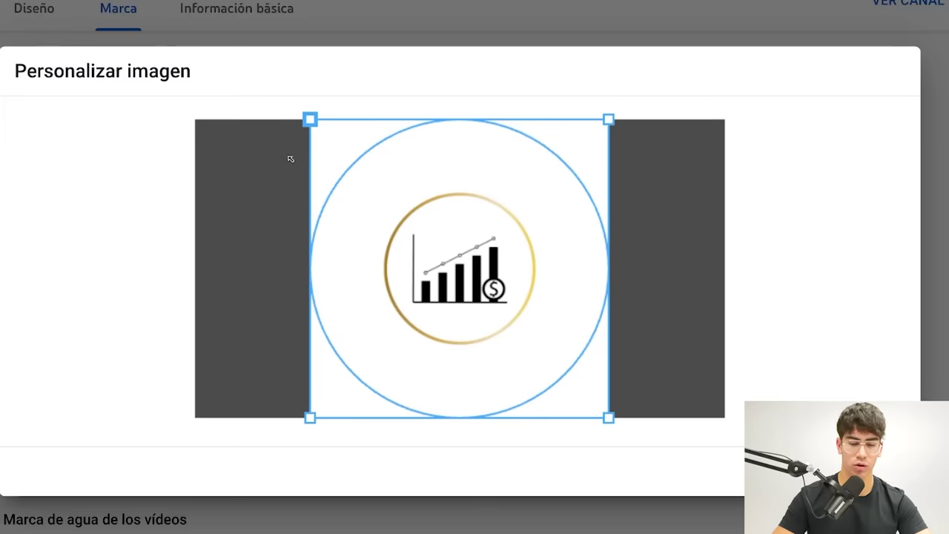
{"action": "left_click_drag", "start_coordinate": [308, 122], "coordinate": [511, 249]}
{"action": "left_click_drag", "start_coordinate": [528, 290], "coordinate": [461, 223]}
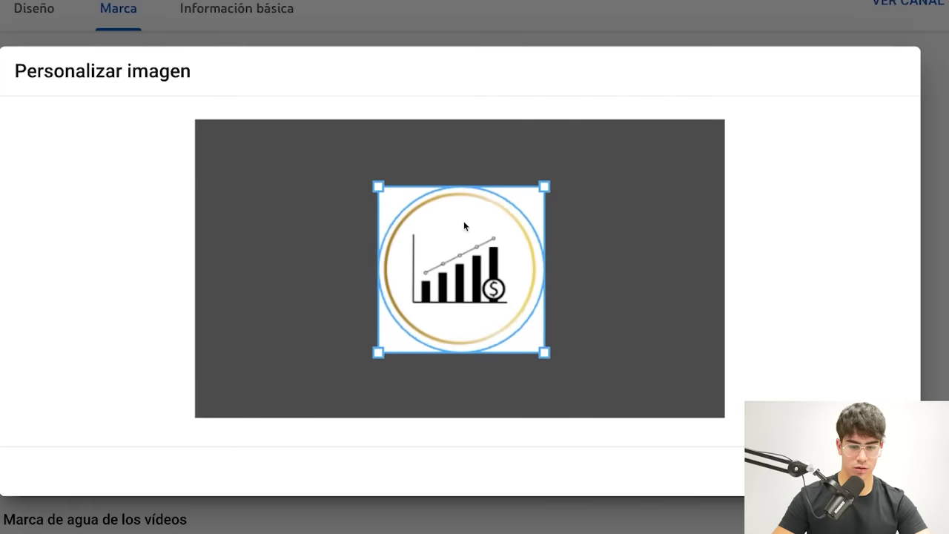
{"action": "left_click_drag", "start_coordinate": [544, 187], "coordinate": [535, 192]}
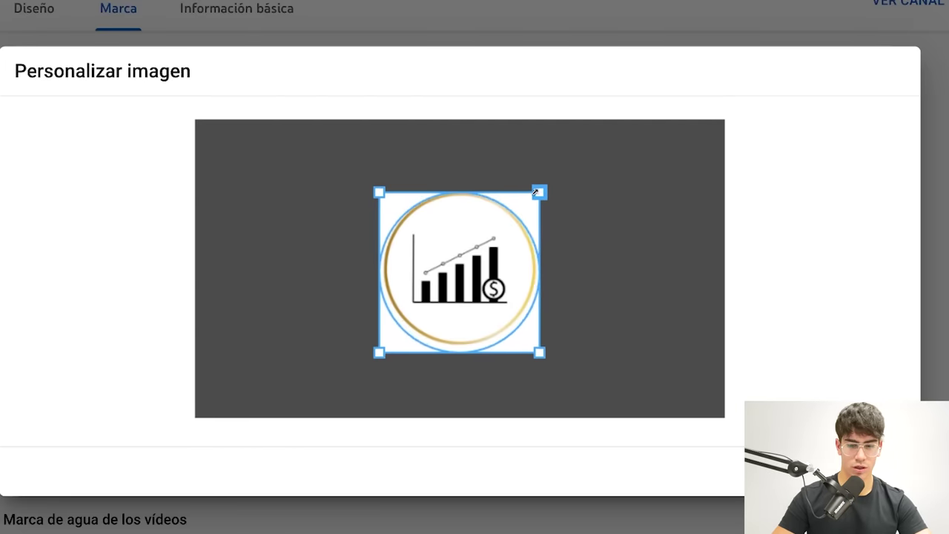
{"action": "left_click_drag", "start_coordinate": [378, 349], "coordinate": [385, 342]}
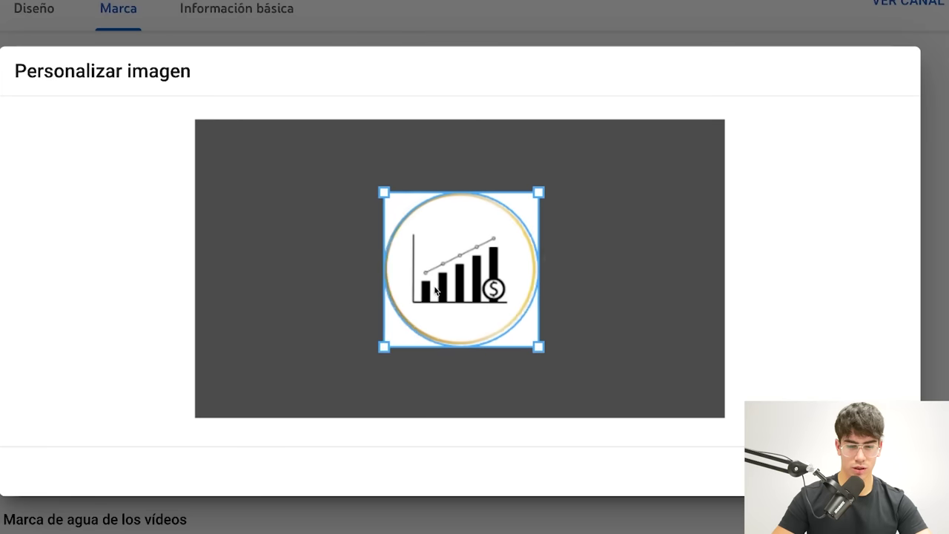
{"action": "left_click_drag", "start_coordinate": [435, 289], "coordinate": [435, 289]}
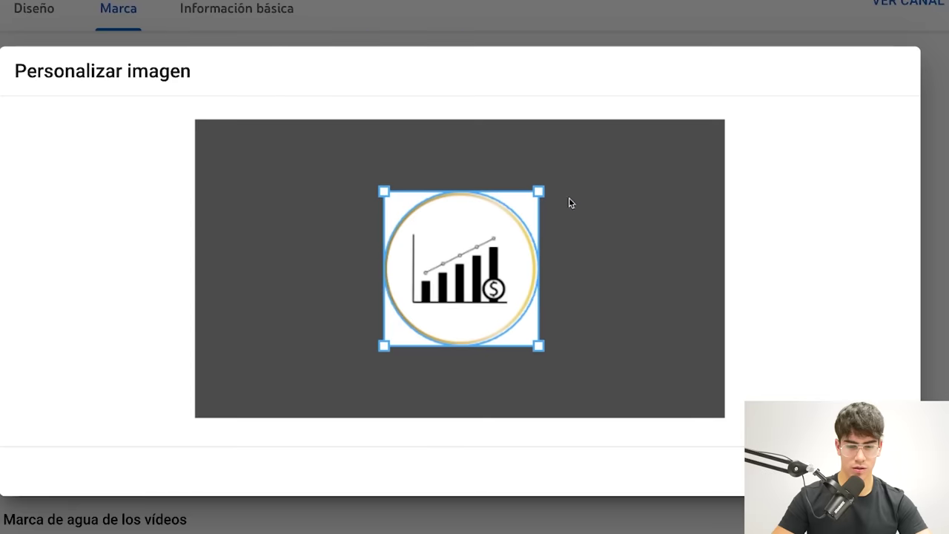
{"action": "left_click_drag", "start_coordinate": [542, 190], "coordinate": [539, 192]}
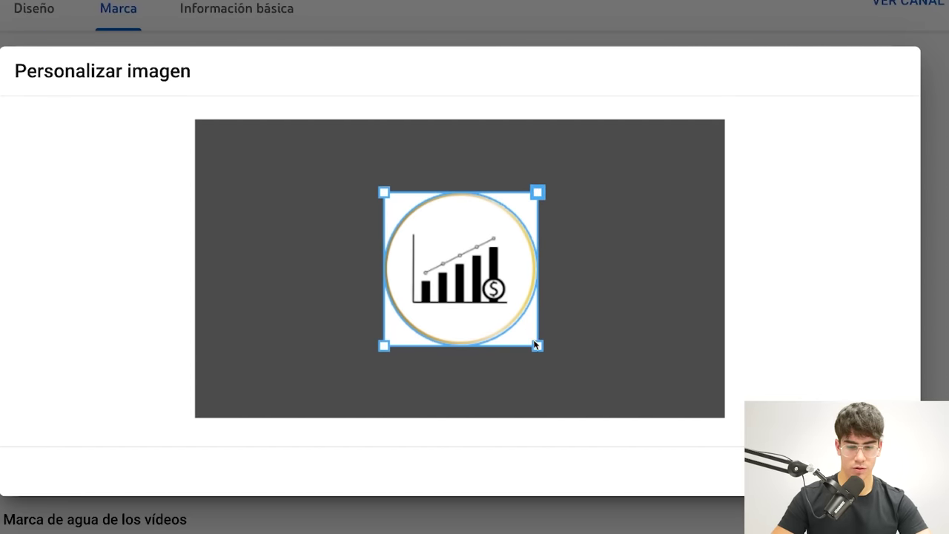
{"action": "left_click_drag", "start_coordinate": [537, 344], "coordinate": [538, 346]}
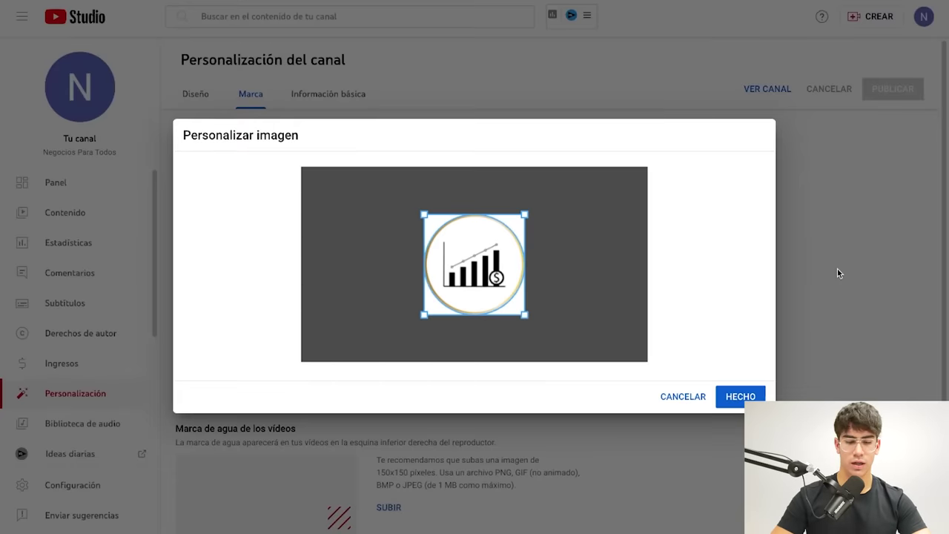
{"action": "left_click", "coordinate": [731, 398]}
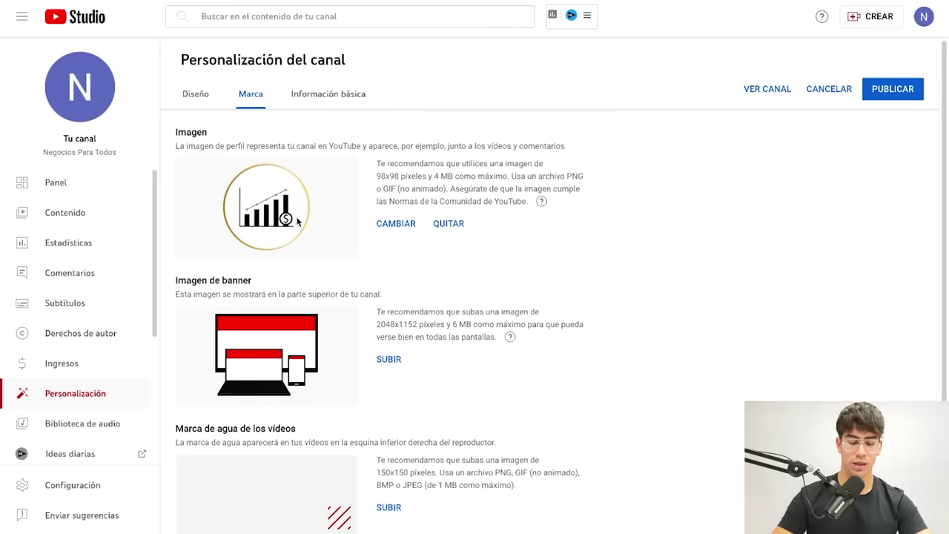
Publish the new profile picture, then open and reload the channel page to check it.
{"action": "left_click", "coordinate": [893, 91]}
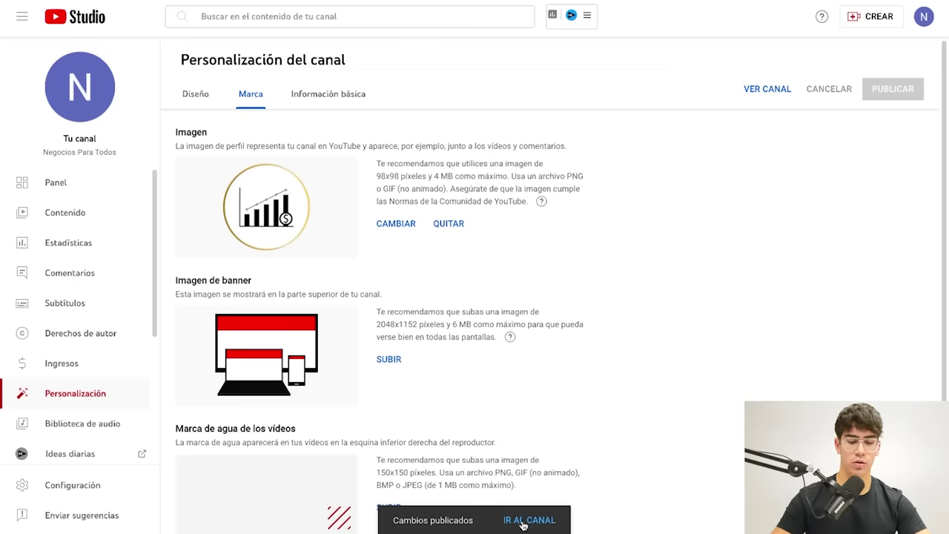
{"action": "left_click", "coordinate": [763, 87]}
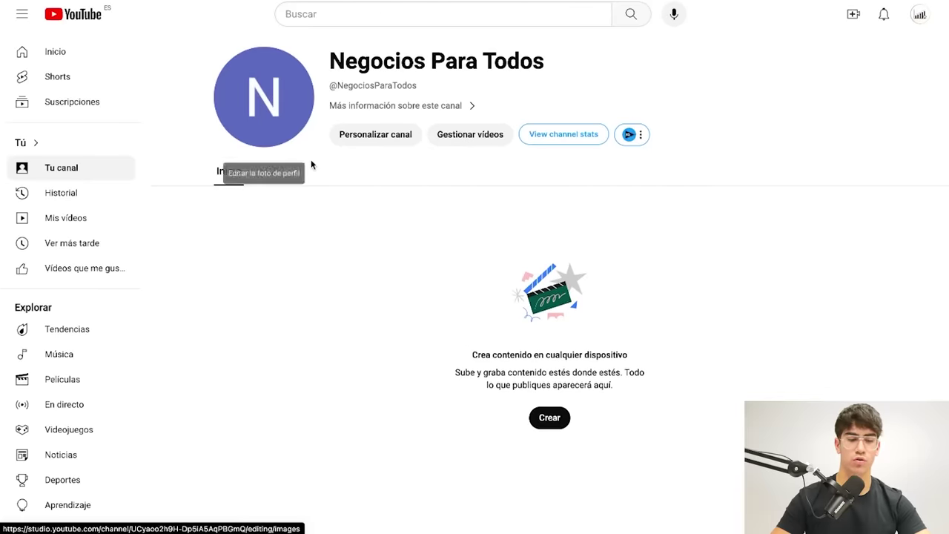
{"action": "key", "text": "F5"}
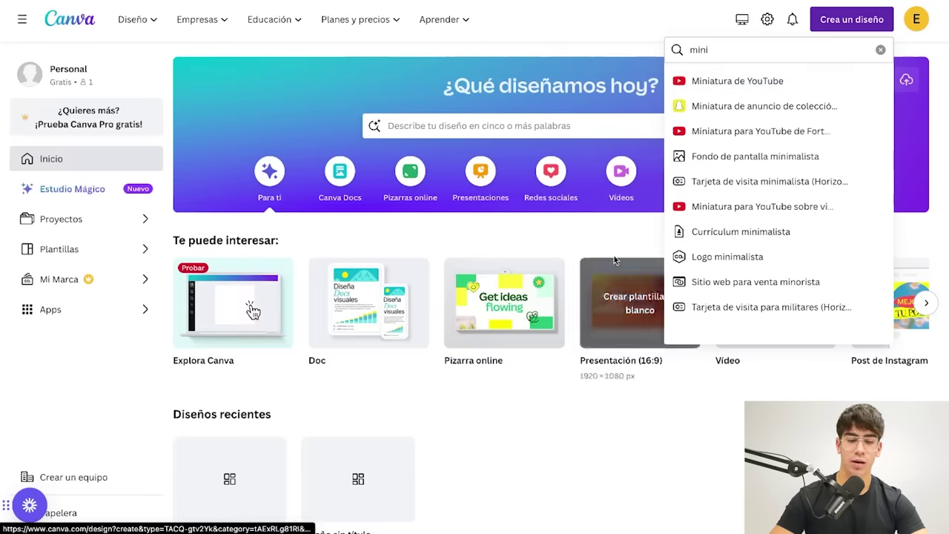
Create a blank 'Banner para YouTube' design found by searching 'banner de youtube'.
{"action": "left_click", "coordinate": [848, 22]}
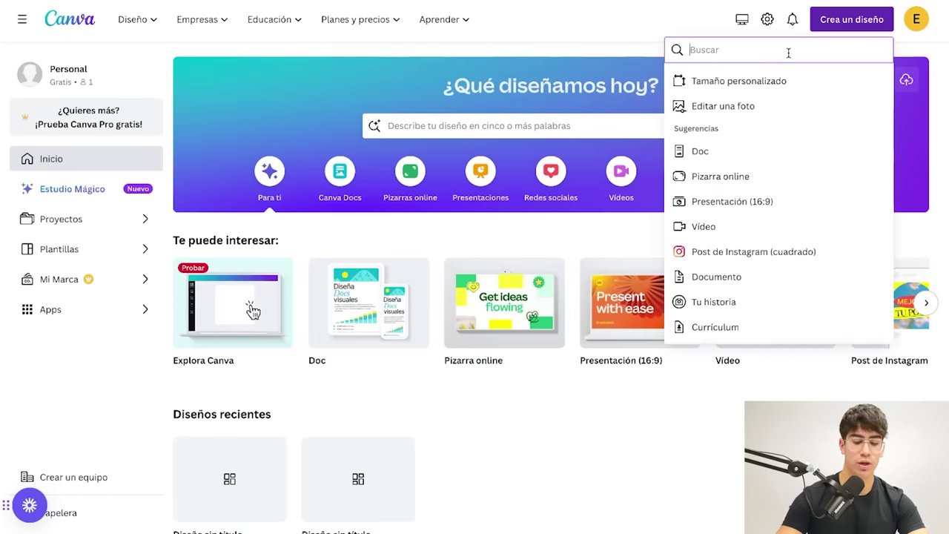
{"action": "type", "text": "banner de youtube"}
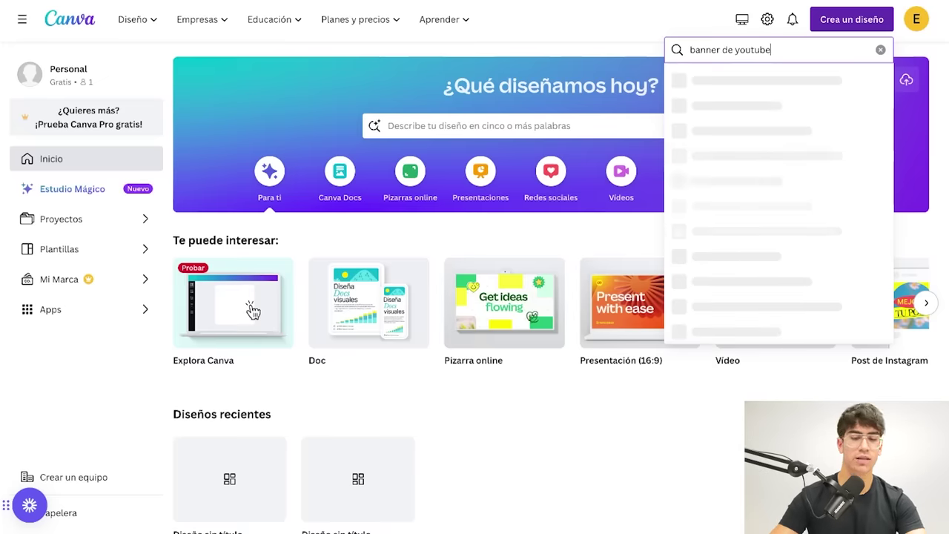
{"action": "left_click", "coordinate": [759, 86]}
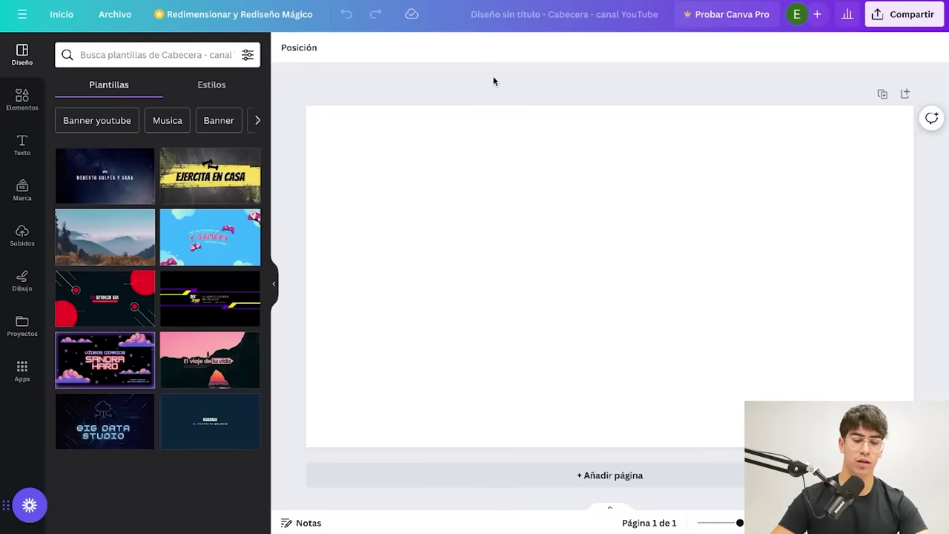
{"action": "left_click", "coordinate": [459, 273]}
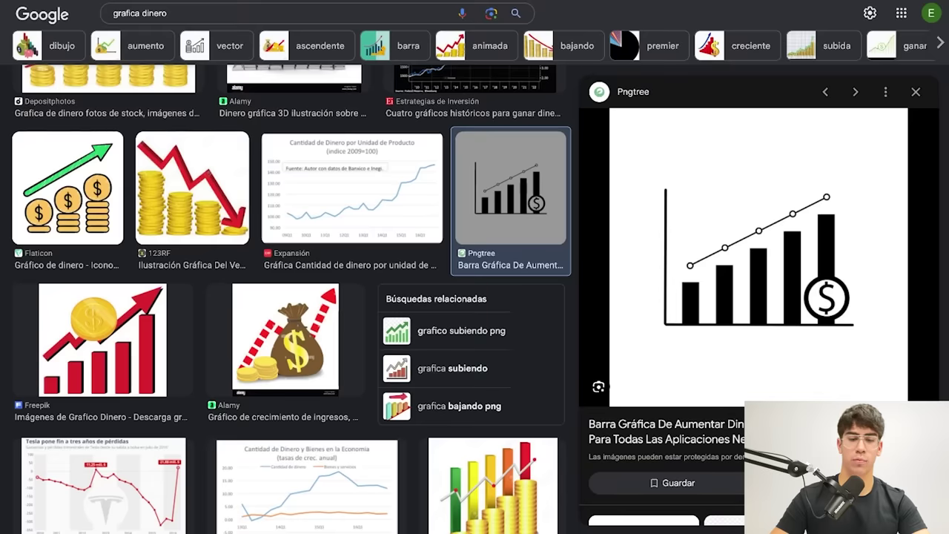
Search Google Images for 'fondo negro con dorado'.
{"action": "left_click", "coordinate": [408, 7]}
{"action": "key", "text": "ctrl+a"}
{"action": "type", "text": "f"}
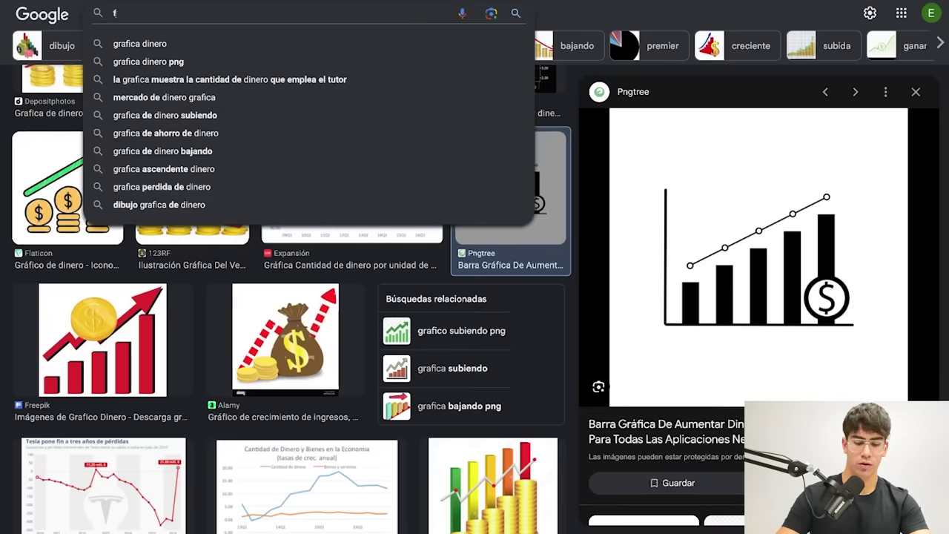
{"action": "type", "text": "ondo n"}
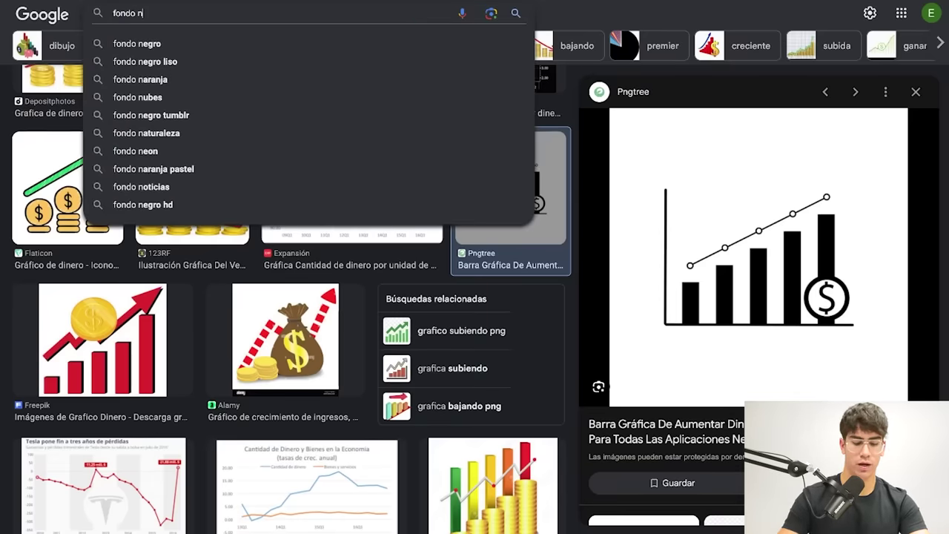
{"action": "type", "text": "egro con dorado"}
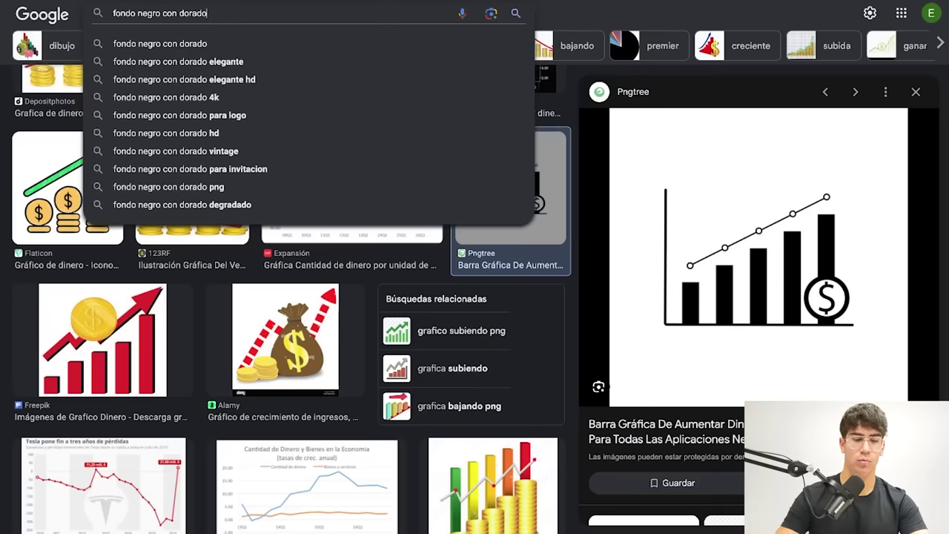
{"action": "key", "text": "Return"}
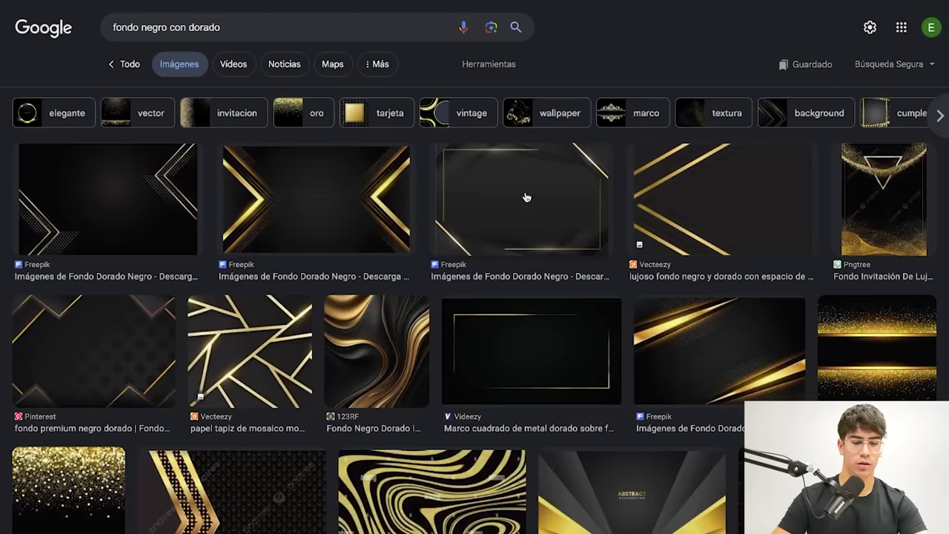
Save the dark patterned Pxfuel wallpaper from the results as a JPG.
{"action": "scroll", "coordinate": [577, 332], "scroll_direction": "down", "scroll_amount": 5}
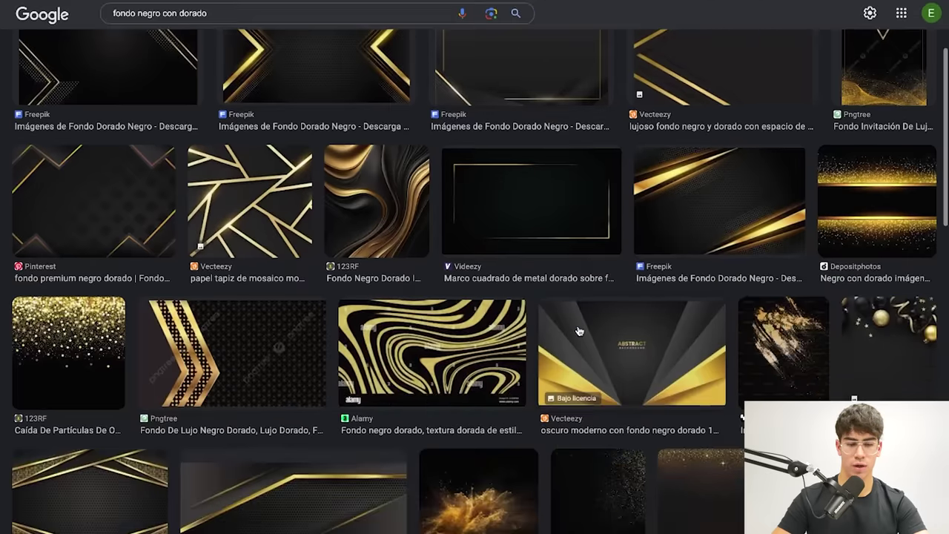
{"action": "scroll", "coordinate": [579, 331], "scroll_direction": "down", "scroll_amount": 8}
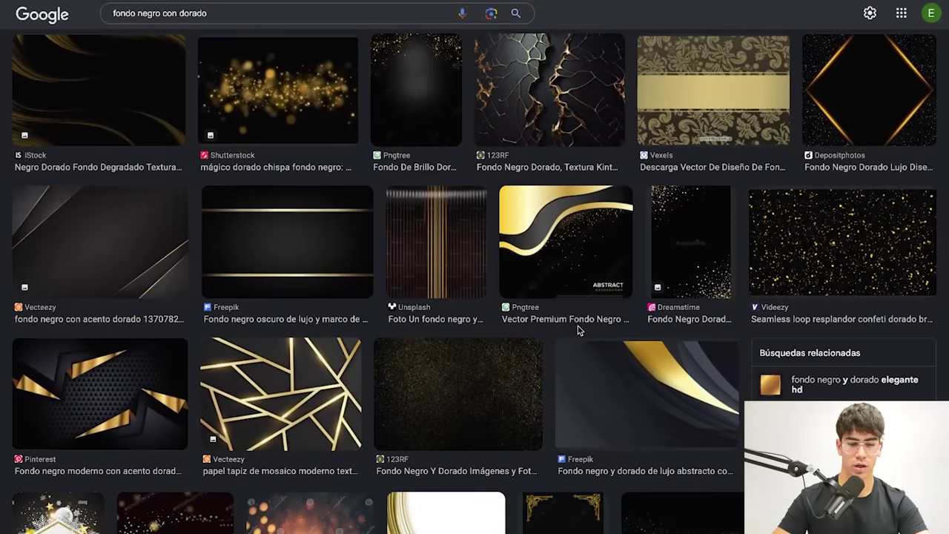
{"action": "scroll", "coordinate": [579, 331], "scroll_direction": "down", "scroll_amount": 3}
{"action": "scroll", "coordinate": [579, 331], "scroll_direction": "down", "scroll_amount": 6}
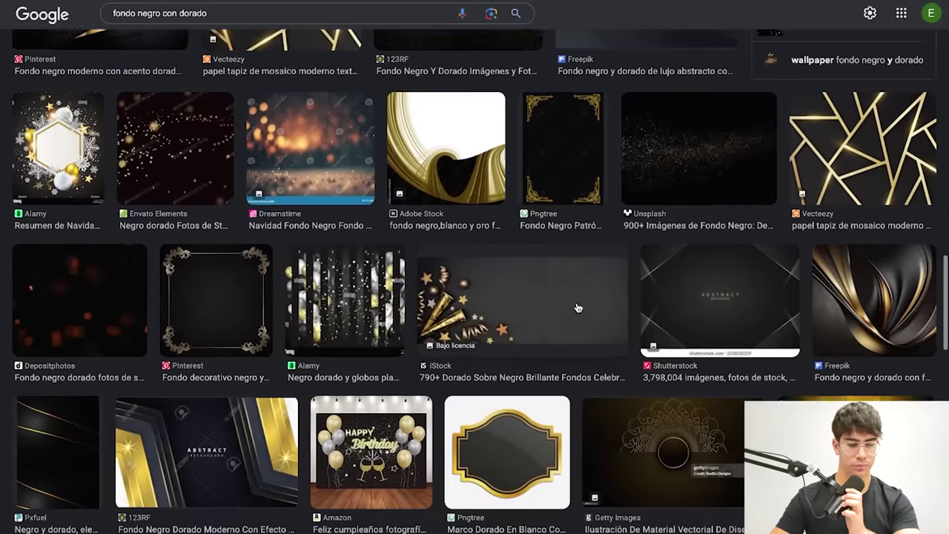
{"action": "scroll", "coordinate": [579, 306], "scroll_direction": "down", "scroll_amount": 5}
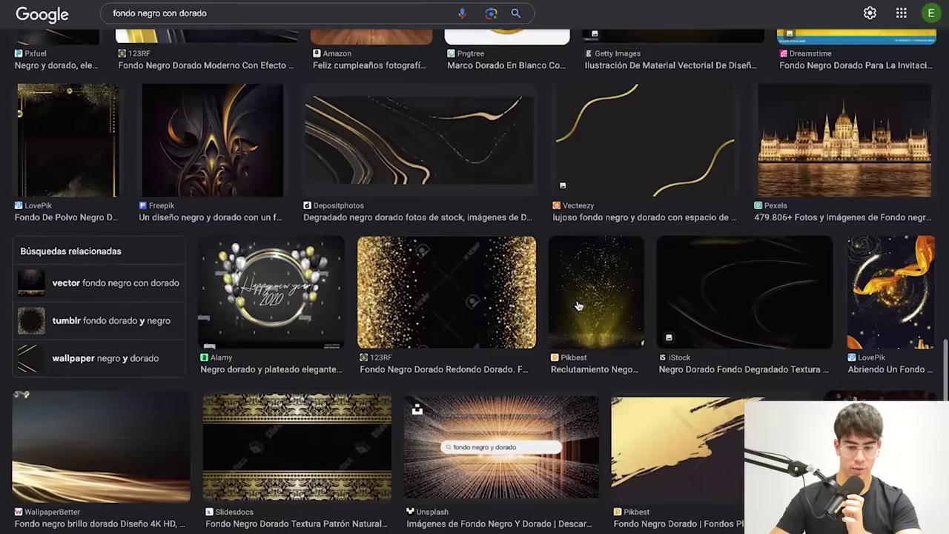
{"action": "scroll", "coordinate": [579, 306], "scroll_direction": "down", "scroll_amount": 2}
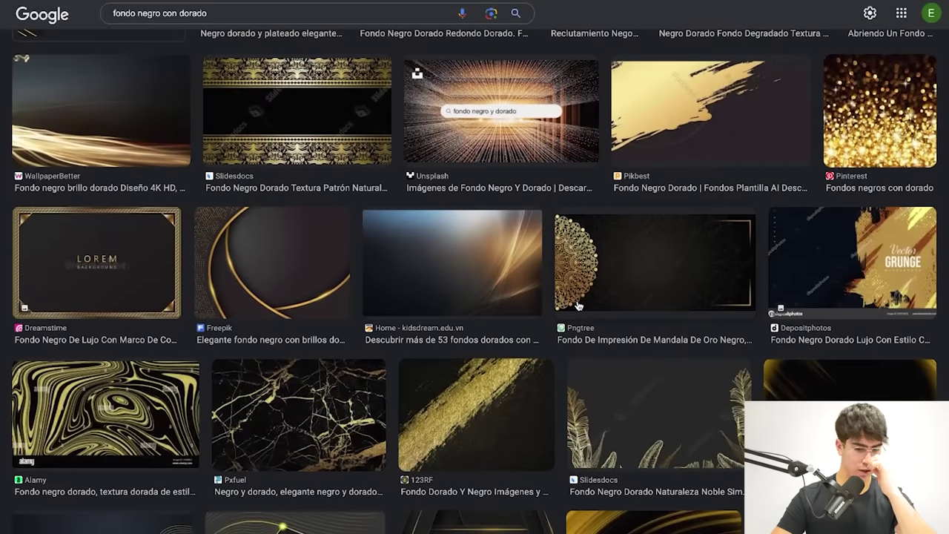
{"action": "scroll", "coordinate": [577, 307], "scroll_direction": "down", "scroll_amount": 2}
{"action": "scroll", "coordinate": [577, 306], "scroll_direction": "down", "scroll_amount": 6}
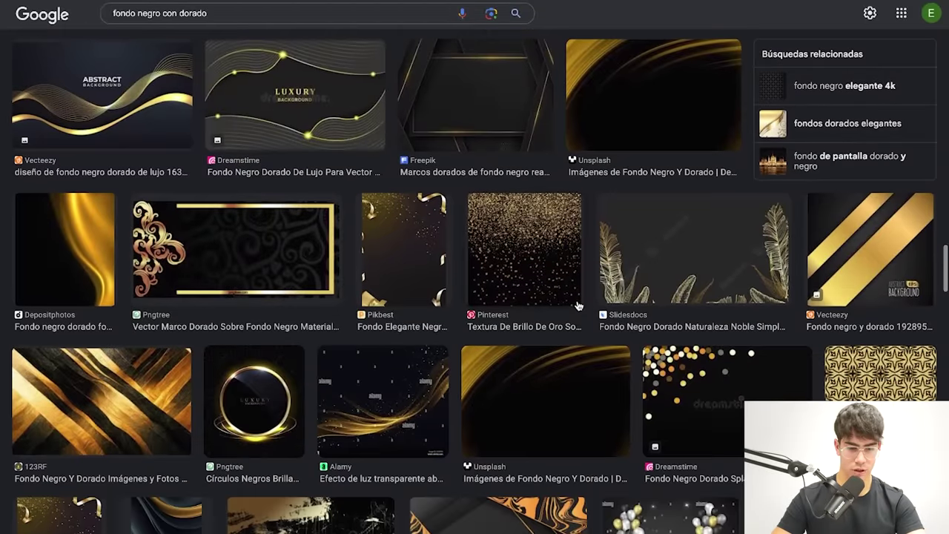
{"action": "scroll", "coordinate": [579, 306], "scroll_direction": "down", "scroll_amount": 2}
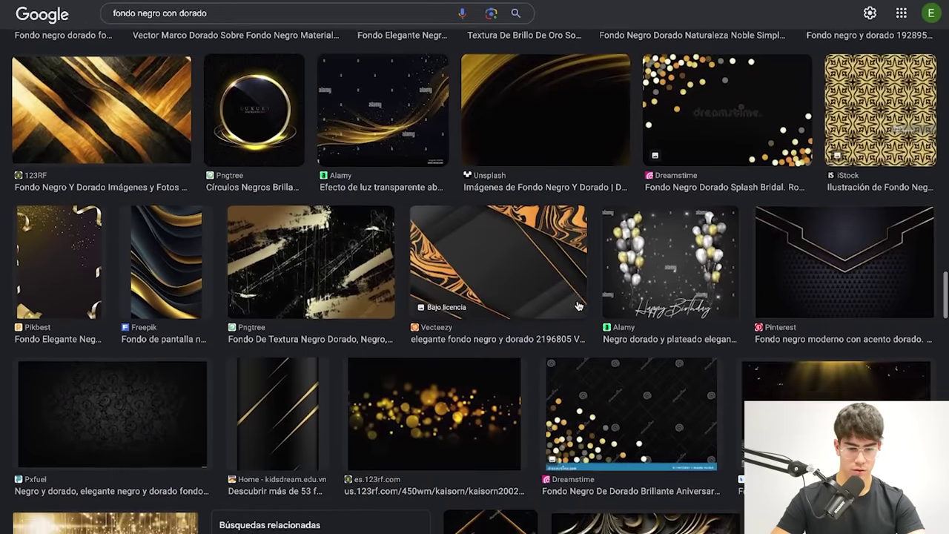
{"action": "scroll", "coordinate": [579, 306], "scroll_direction": "down", "scroll_amount": 2}
{"action": "left_click", "coordinate": [138, 333]}
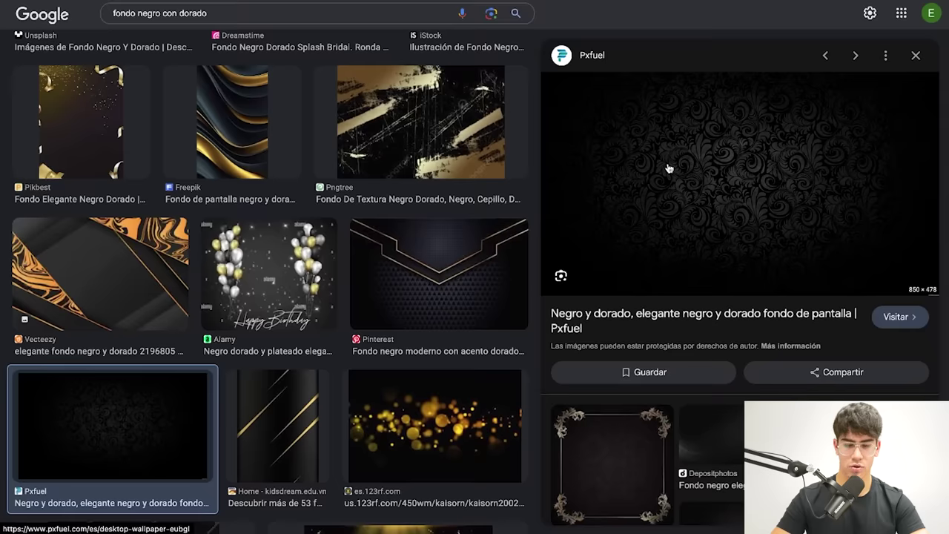
{"action": "right_click", "coordinate": [747, 166]}
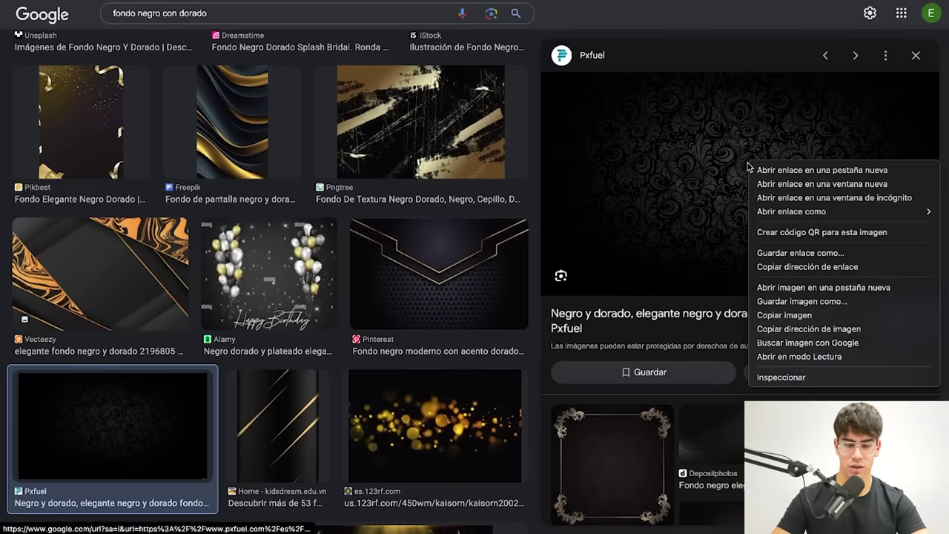
{"action": "left_click", "coordinate": [780, 301]}
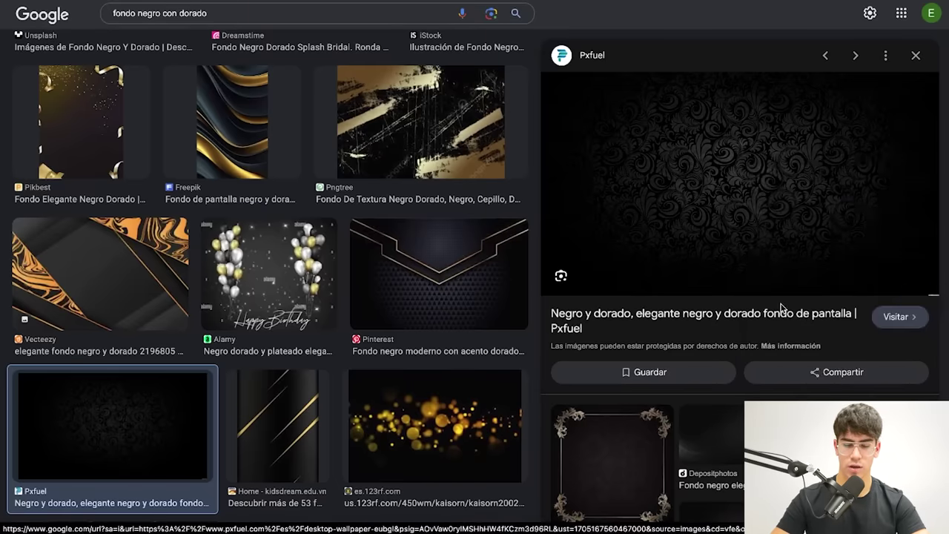
{"action": "left_click", "coordinate": [595, 275]}
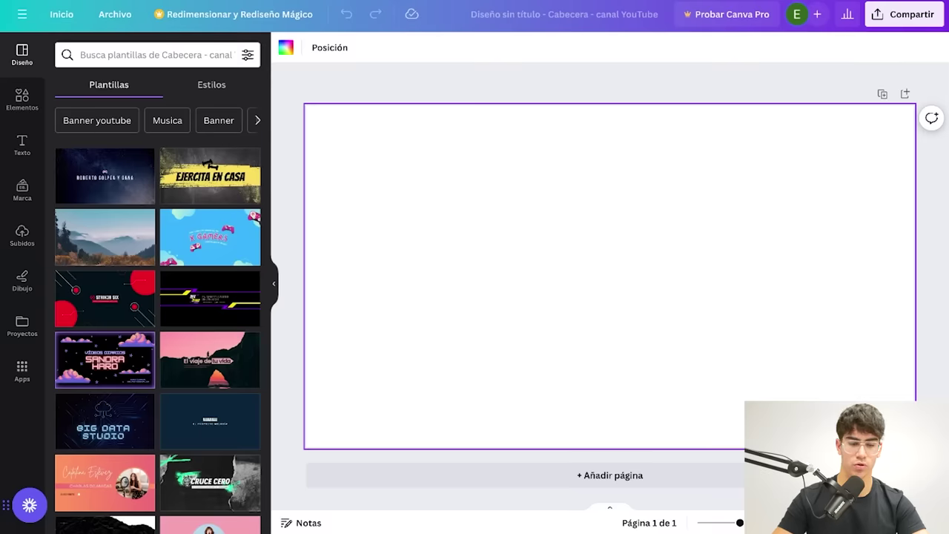
Upload the saved dark wallpaper and stretch it to fill the whole banner page.
{"action": "left_click", "coordinate": [22, 235]}
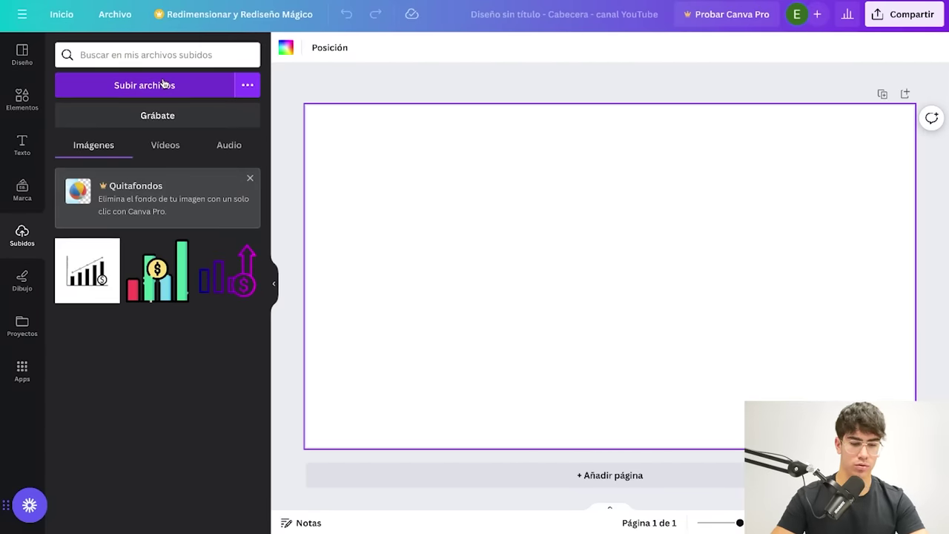
{"action": "left_click", "coordinate": [164, 84]}
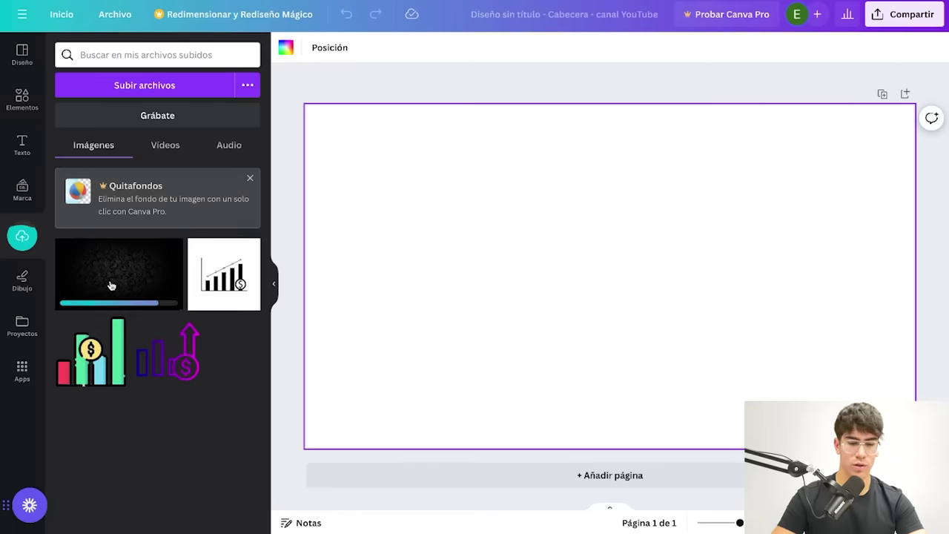
{"action": "left_click", "coordinate": [110, 286]}
{"action": "left_click_drag", "start_coordinate": [631, 248], "coordinate": [529, 191]}
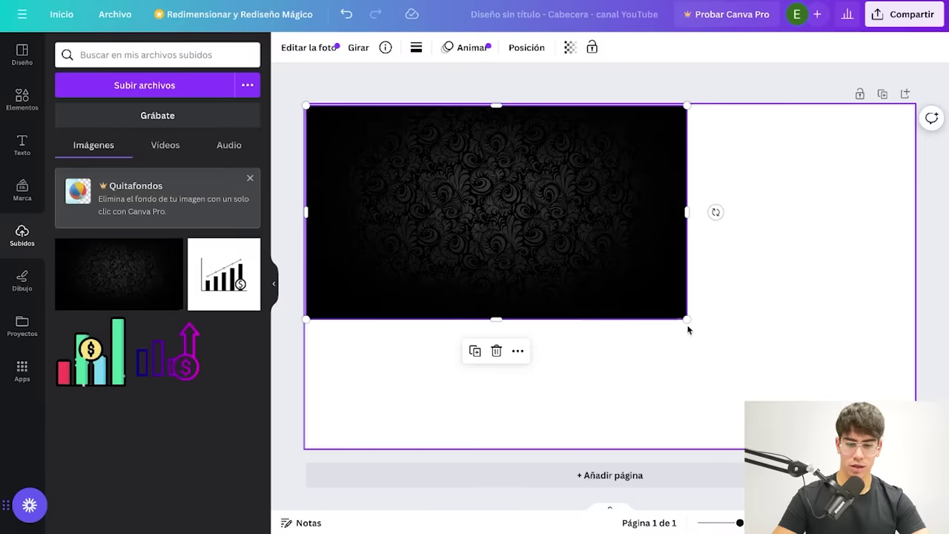
{"action": "left_click_drag", "start_coordinate": [686, 318], "coordinate": [913, 447]}
{"action": "left_click", "coordinate": [936, 347]}
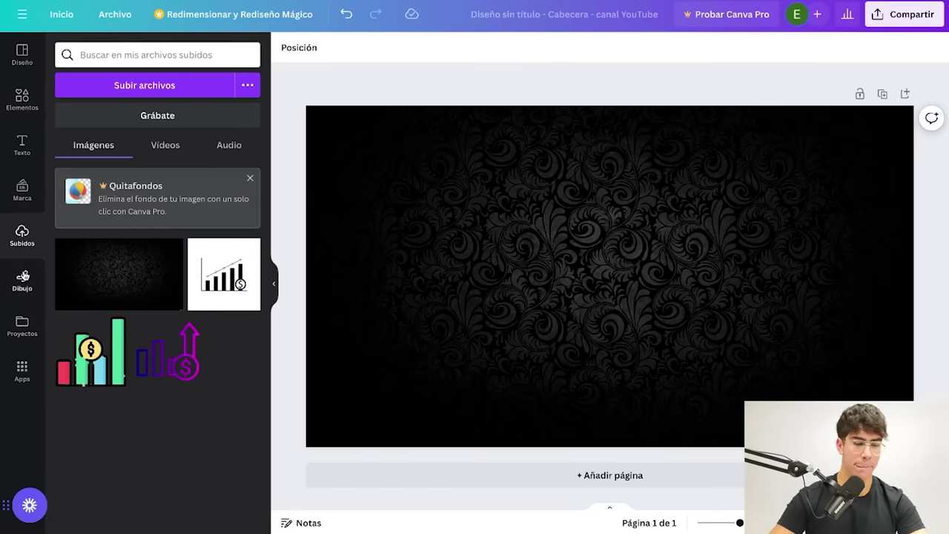
Add a default 'Añadir un título' heading to the banner.
{"action": "left_click", "coordinate": [23, 278]}
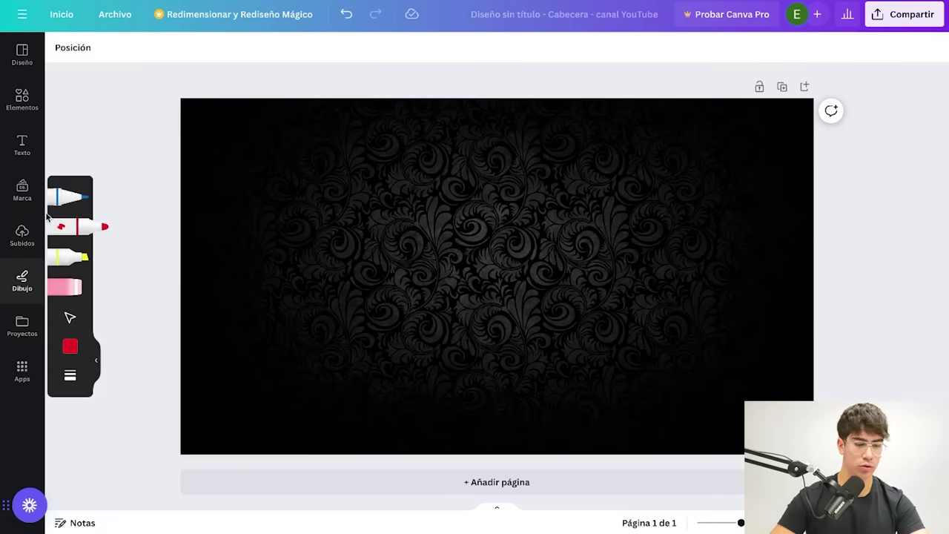
{"action": "left_click", "coordinate": [23, 145]}
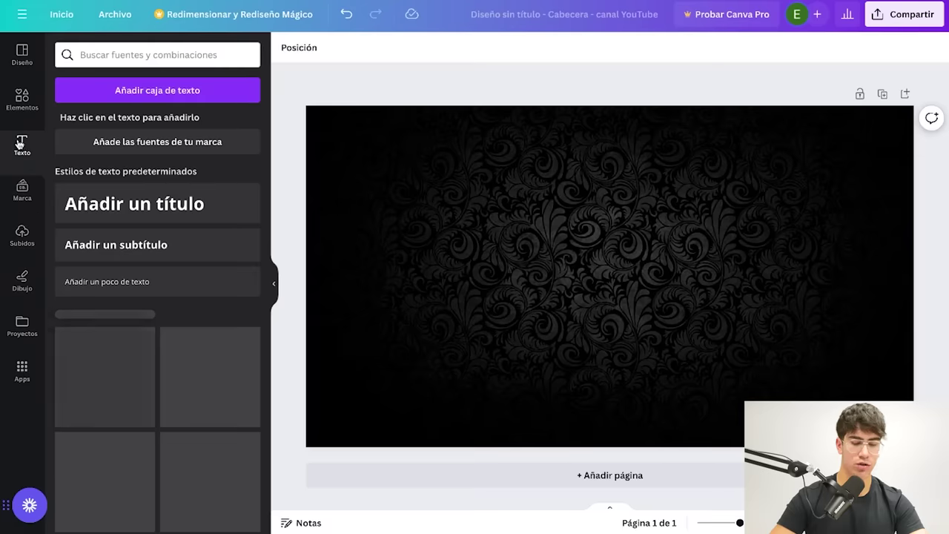
{"action": "left_click", "coordinate": [121, 207]}
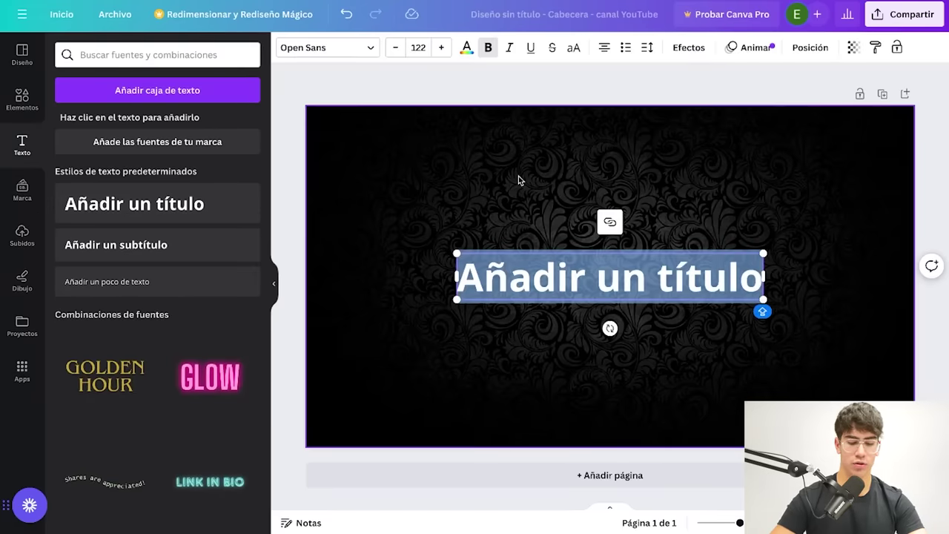
Change the heading to 'NEGOCIOS PARA TODOS' and keep it centred on the banner.
{"action": "key", "text": "ctrl+Tab"}
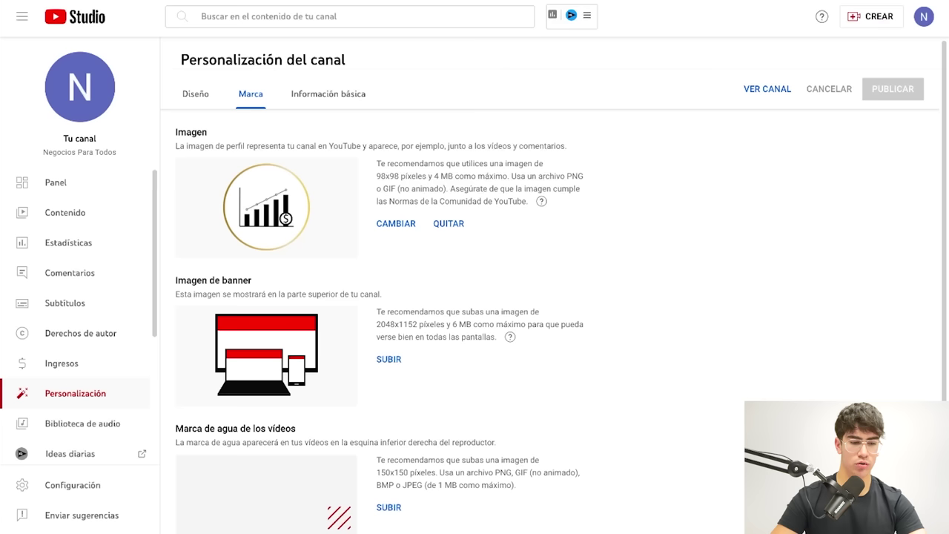
{"action": "key", "text": "ctrl+Tab"}
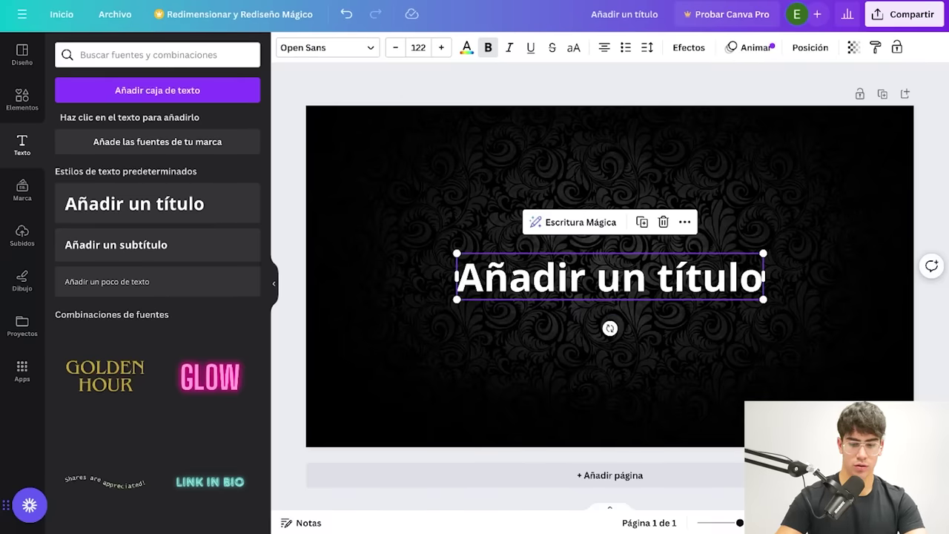
{"action": "double_click", "coordinate": [678, 278]}
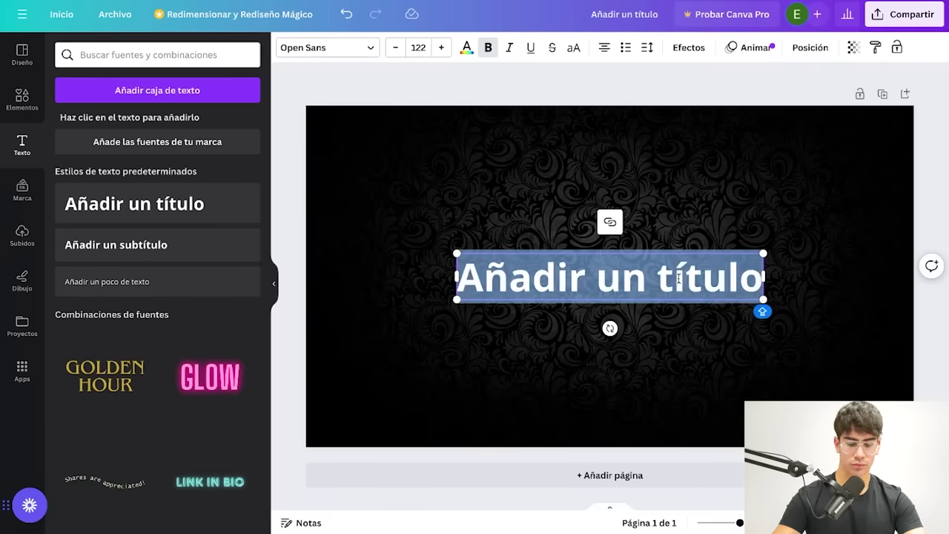
{"action": "type", "text": "NEGOCIOS PARA TODOS"}
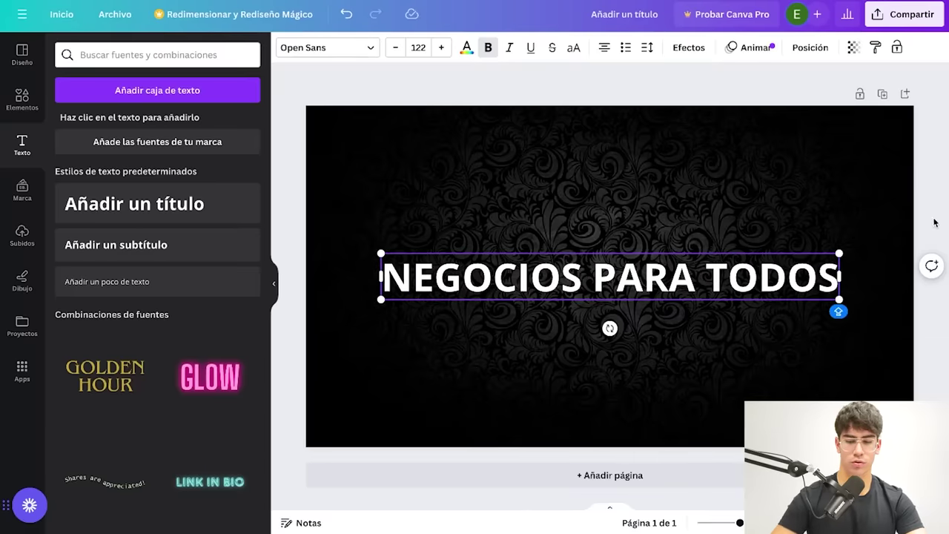
{"action": "left_click", "coordinate": [921, 206]}
{"action": "left_click", "coordinate": [700, 286]}
{"action": "left_click_drag", "start_coordinate": [700, 289], "coordinate": [699, 277]}
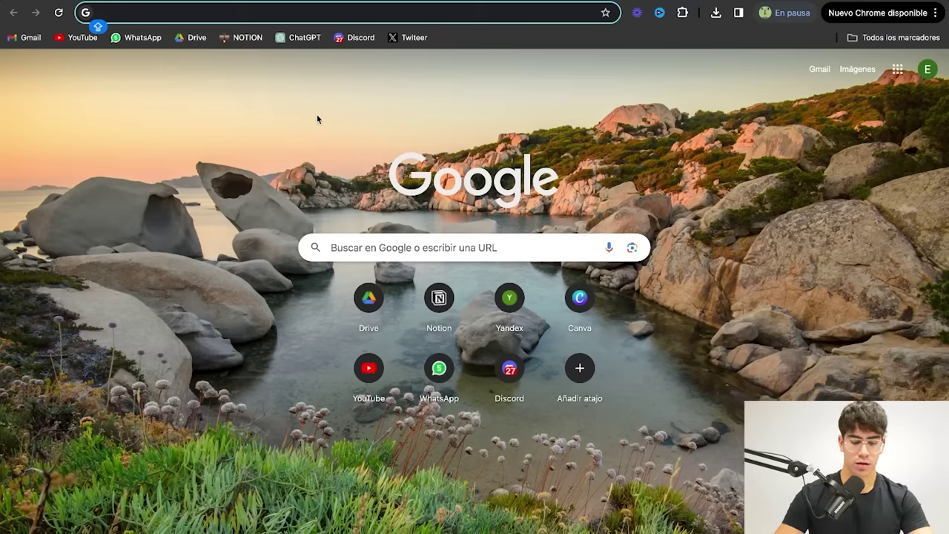
Search Google Images for 'logo de suscibete youtube'.
{"action": "type", "text": "logo"}
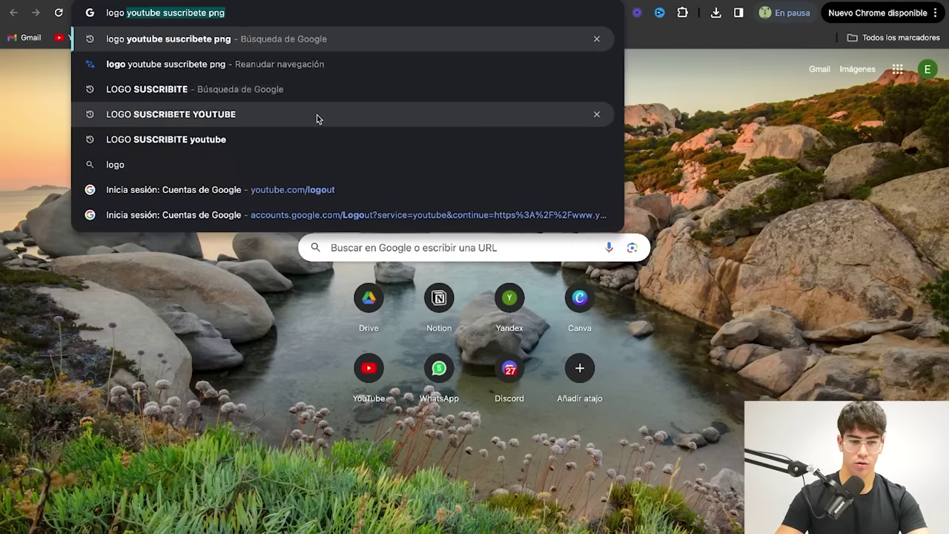
{"action": "type", "text": " de susc"}
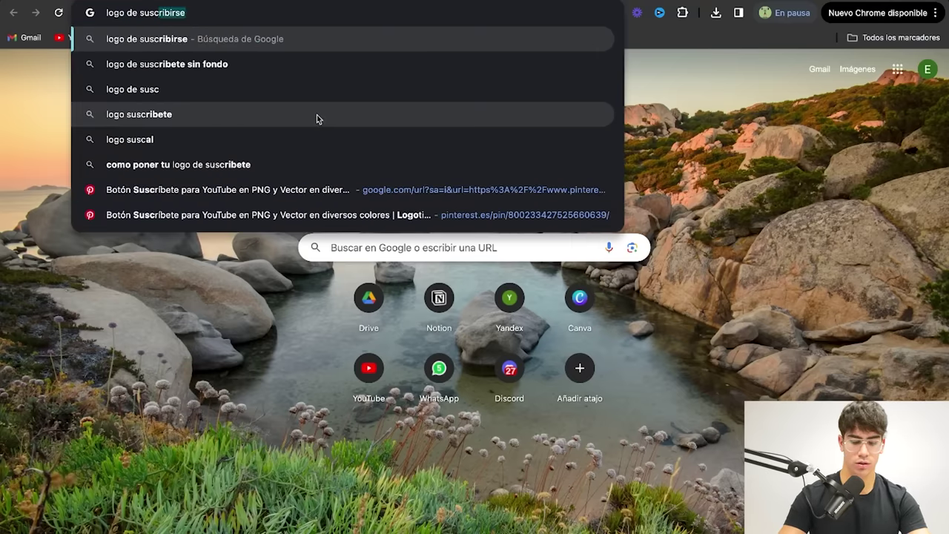
{"action": "type", "text": "ibete youtube"}
{"action": "key", "text": "Return"}
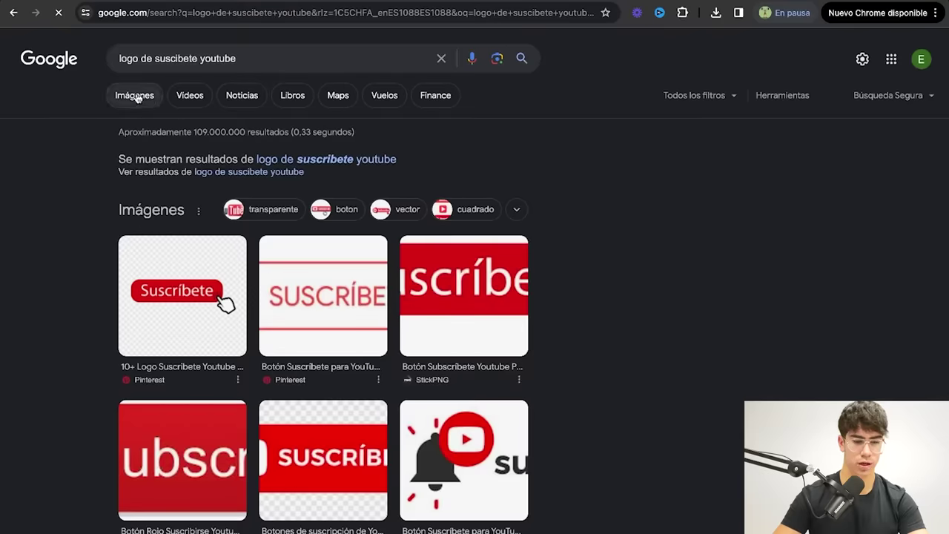
{"action": "left_click", "coordinate": [136, 97]}
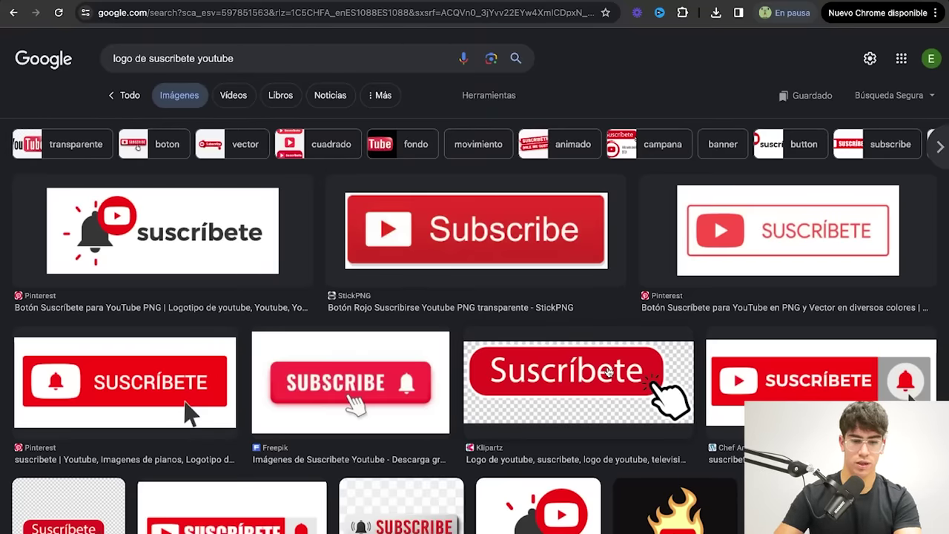
Save the red Pinterest SUSCRÍBETE button image as 'suscíbvete'.
{"action": "scroll", "coordinate": [164, 295], "scroll_direction": "down", "scroll_amount": 2}
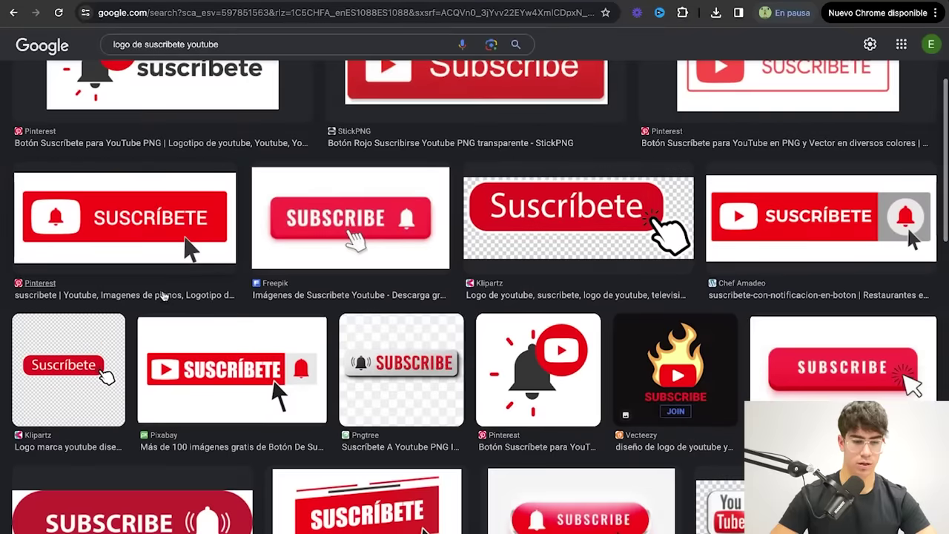
{"action": "left_click", "coordinate": [164, 295]}
{"action": "right_click", "coordinate": [564, 168]}
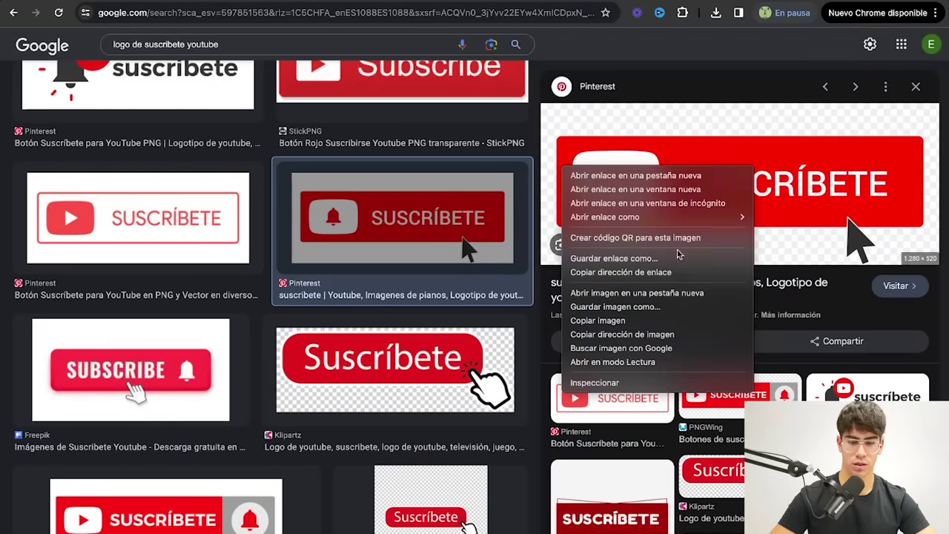
{"action": "left_click", "coordinate": [612, 306]}
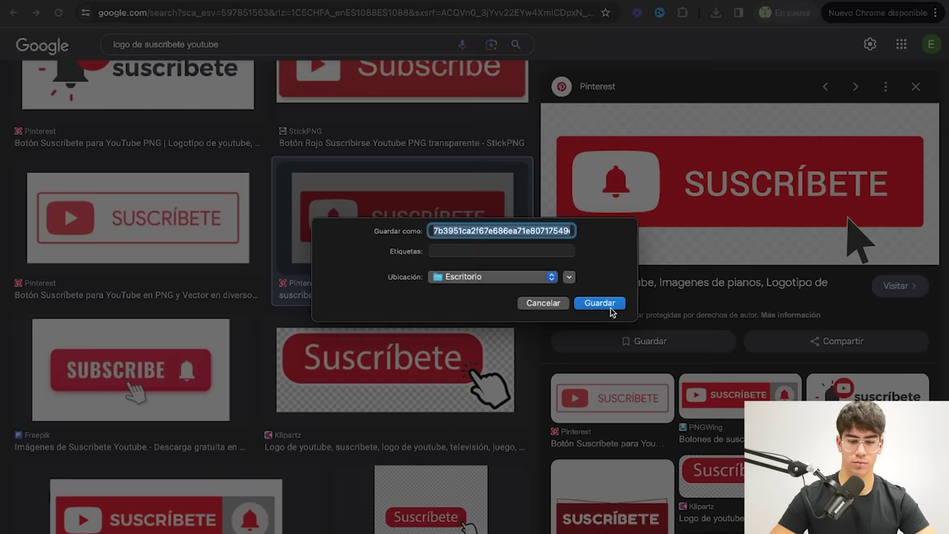
{"action": "type", "text": "suscíbvete"}
{"action": "key", "text": "Return"}
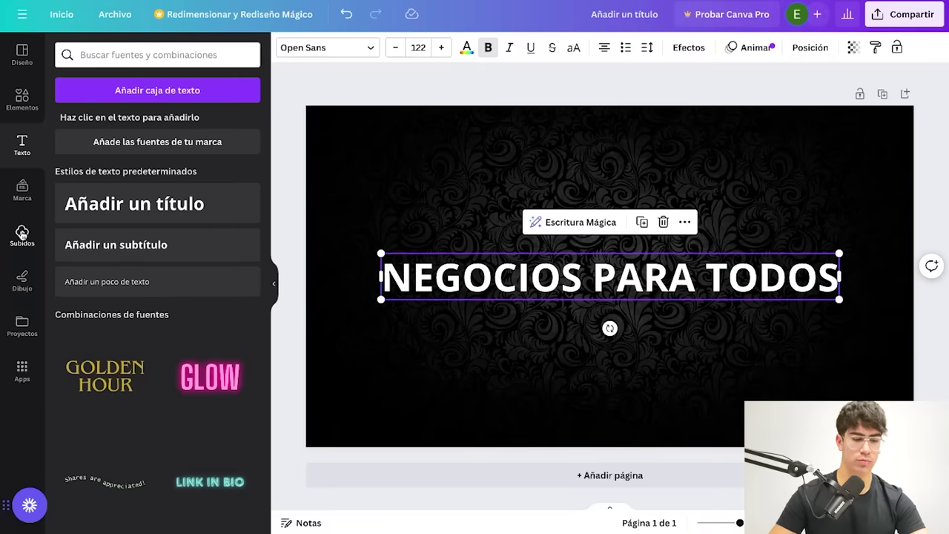
Upload the SUSCRÍBETE image and place it small at the banner's lower right.
{"action": "left_click", "coordinate": [22, 234]}
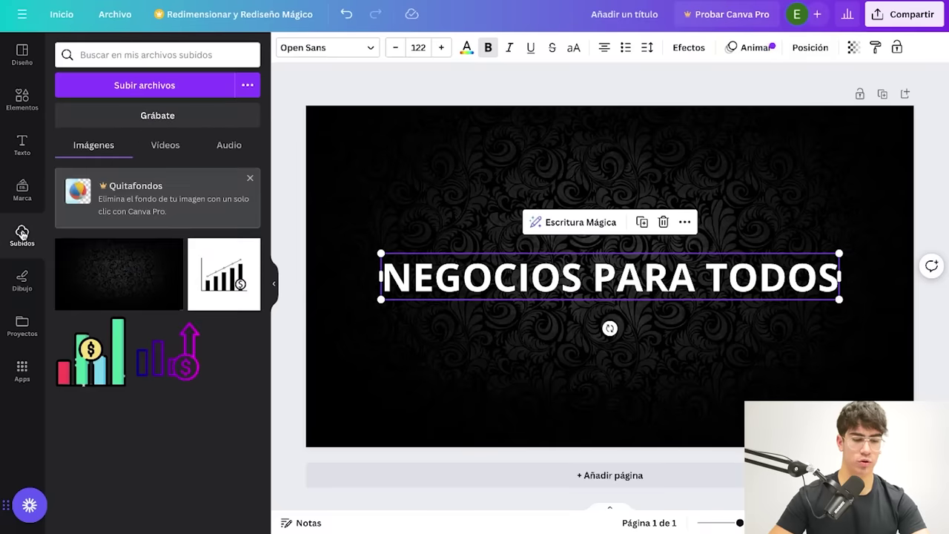
{"action": "left_click", "coordinate": [123, 86]}
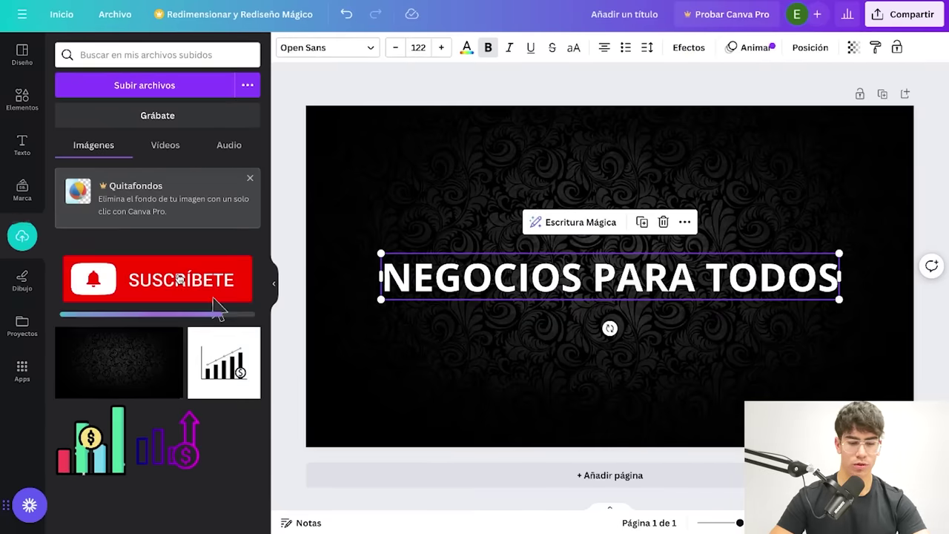
{"action": "left_click", "coordinate": [179, 279]}
{"action": "left_click_drag", "start_coordinate": [401, 193], "coordinate": [839, 347]}
{"action": "left_click", "coordinate": [810, 326]}
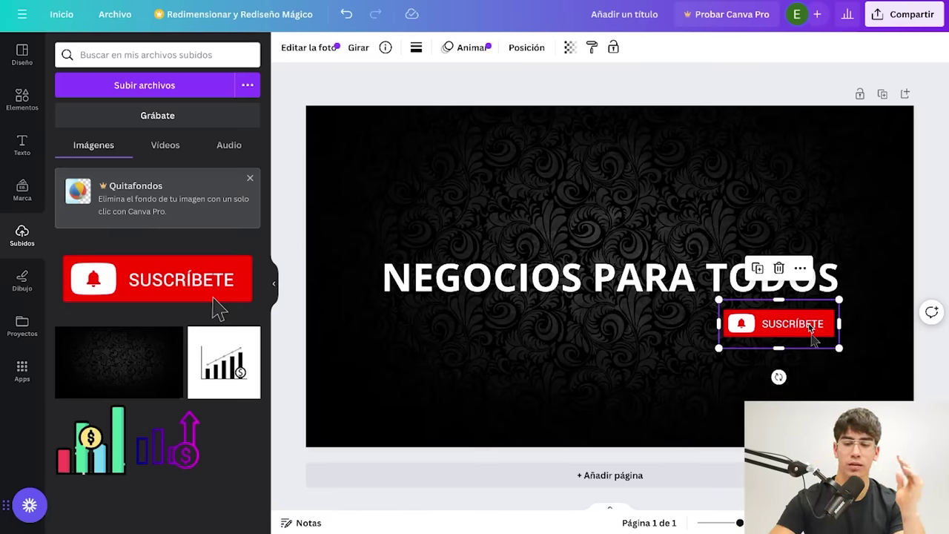
Download the banner as a PNG.
{"action": "left_click", "coordinate": [904, 14]}
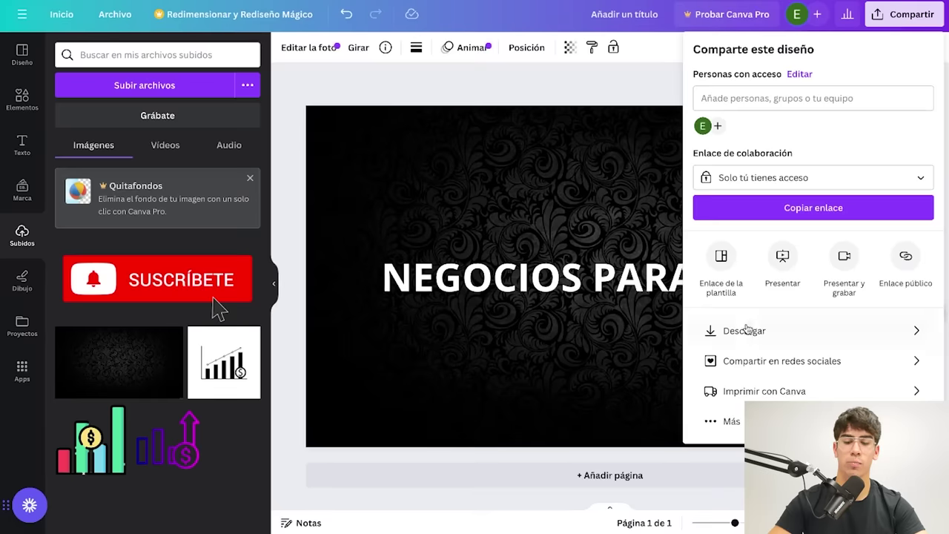
{"action": "left_click", "coordinate": [747, 333]}
{"action": "left_click", "coordinate": [829, 252]}
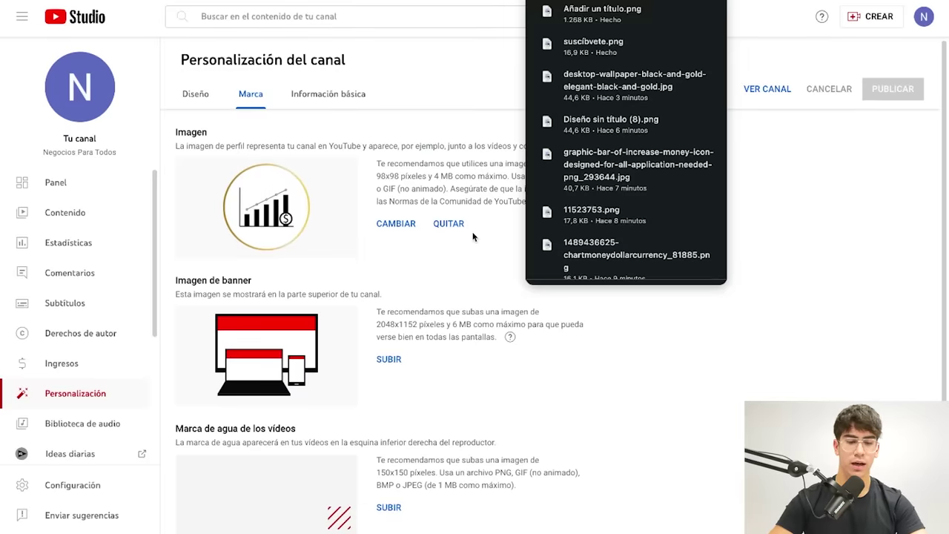
{"action": "left_click", "coordinate": [522, 386]}
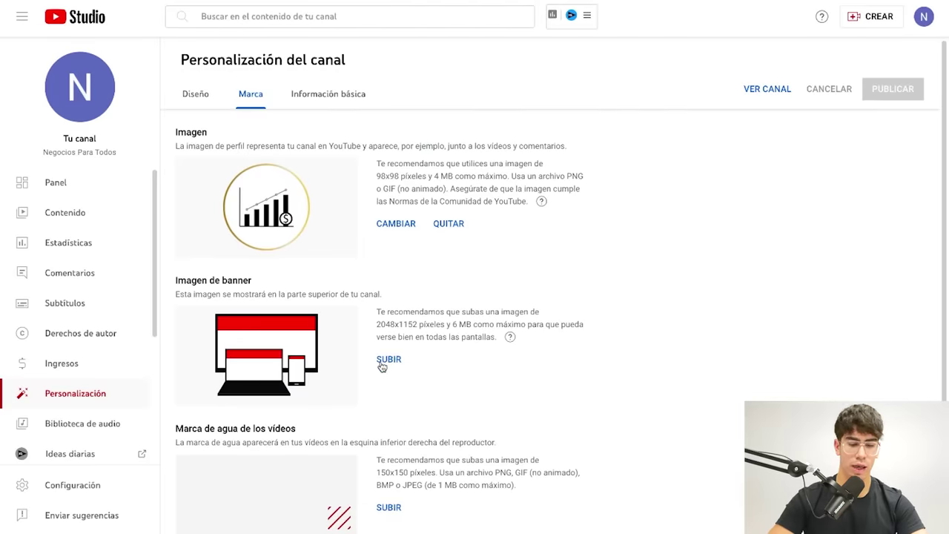
{"action": "left_click", "coordinate": [388, 359]}
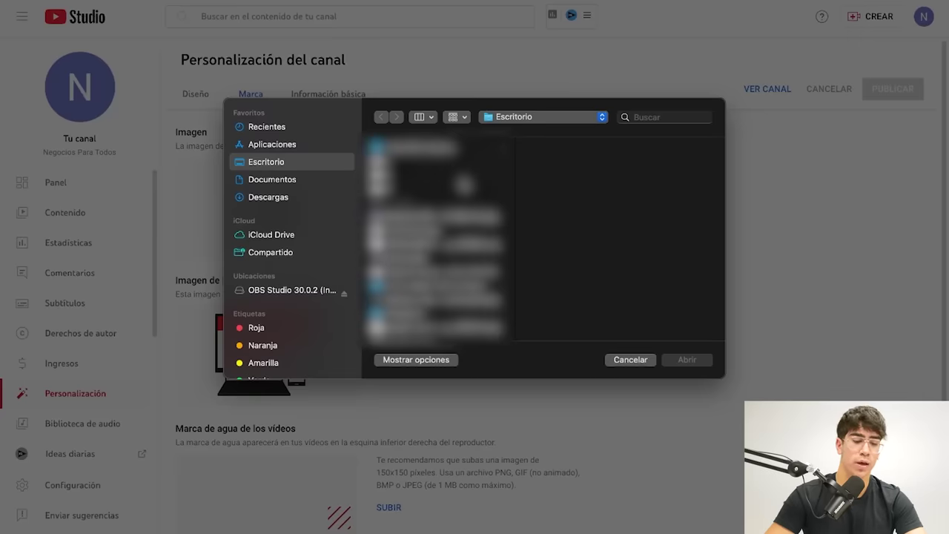
{"action": "left_click", "coordinate": [304, 197]}
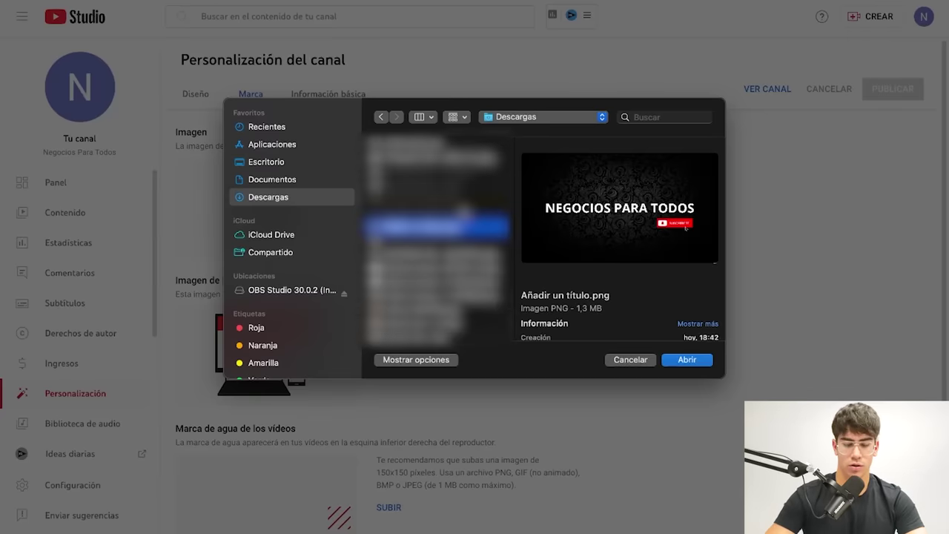
{"action": "left_click", "coordinate": [686, 359]}
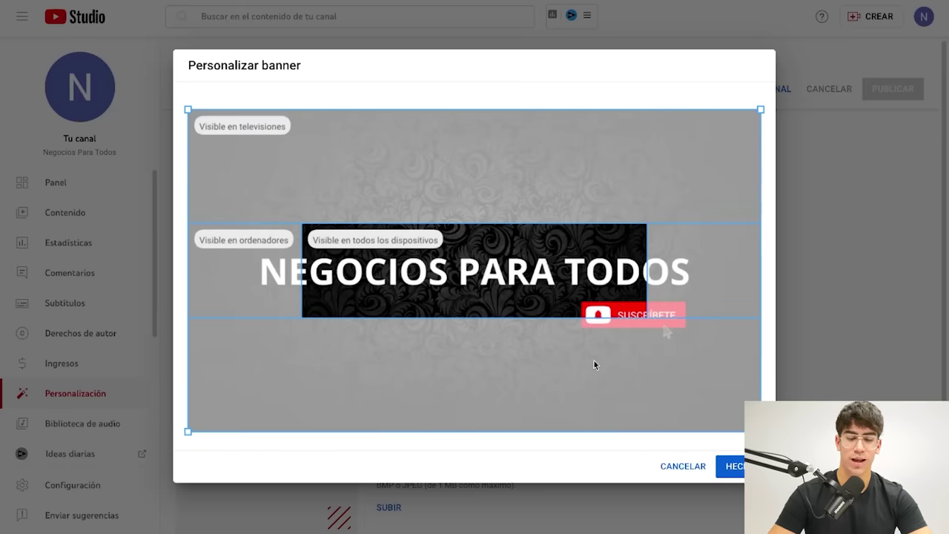
{"action": "left_click", "coordinate": [683, 467]}
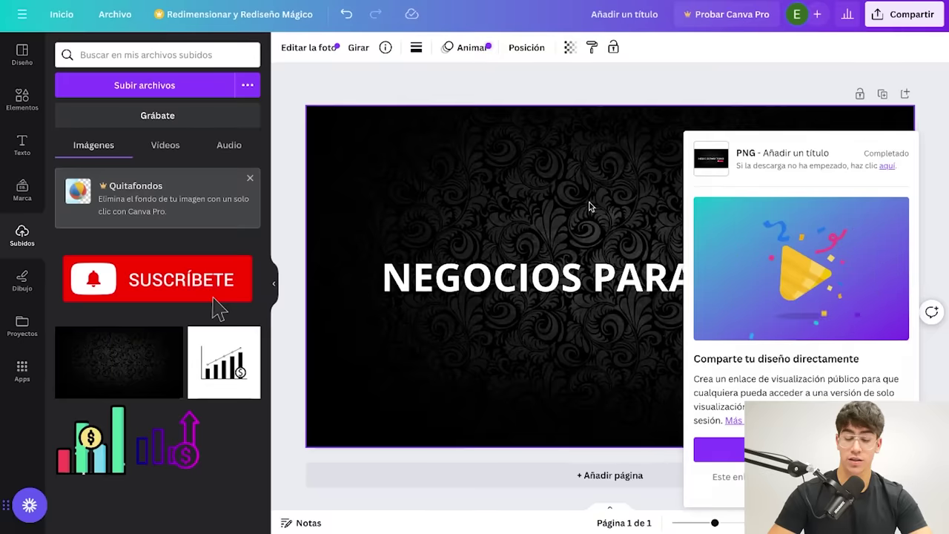
Shrink the SUSCRÍBETE button and reduce the title's font size to 85.
{"action": "left_click_drag", "start_coordinate": [212, 307], "coordinate": [815, 339]}
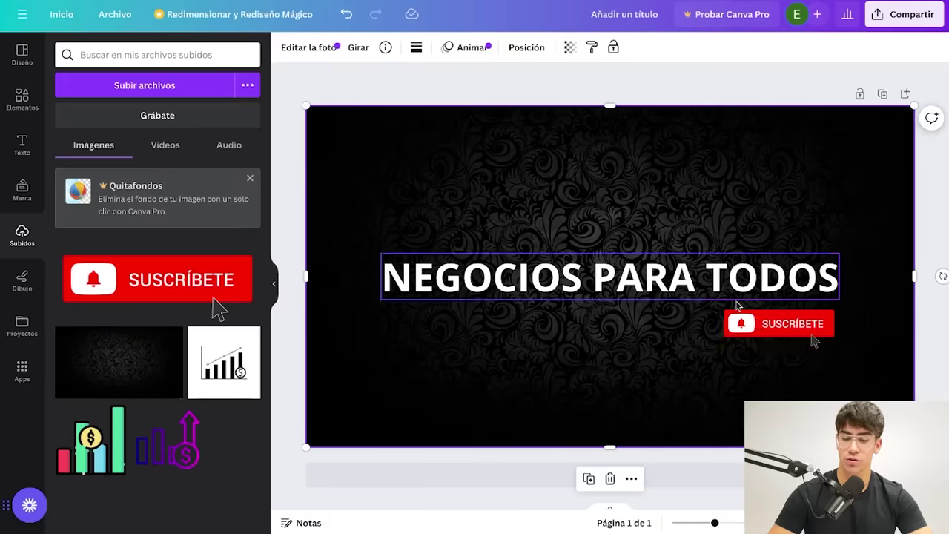
{"action": "left_click_drag", "start_coordinate": [716, 298], "coordinate": [774, 315]}
{"action": "left_click", "coordinate": [609, 275]}
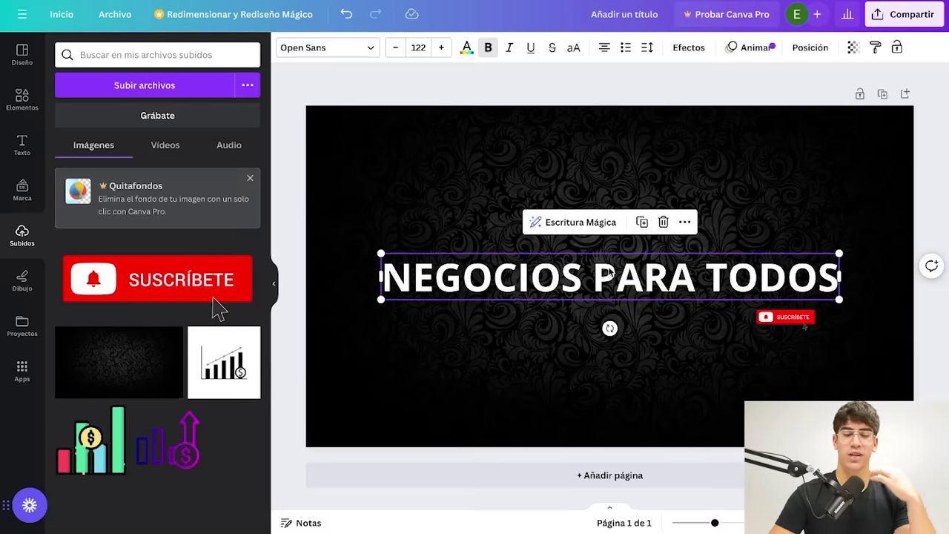
{"action": "left_click", "coordinate": [395, 48]}
{"action": "left_click", "coordinate": [395, 49]}
{"action": "left_click", "coordinate": [395, 49]}
{"action": "left_click", "coordinate": [395, 49]}
{"action": "left_click", "coordinate": [395, 49]}
{"action": "left_click", "coordinate": [395, 49]}
{"action": "left_click", "coordinate": [395, 49]}
{"action": "left_click", "coordinate": [395, 49]}
{"action": "left_click", "coordinate": [395, 49]}
{"action": "left_click", "coordinate": [395, 49]}
{"action": "left_click", "coordinate": [395, 49]}
{"action": "left_click", "coordinate": [395, 49]}
{"action": "left_click", "coordinate": [395, 49]}
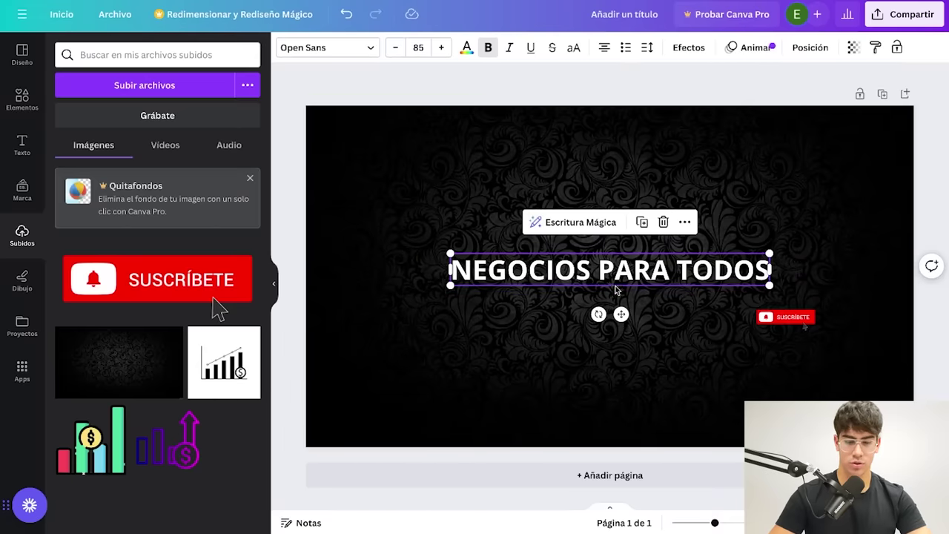
Lower the title slightly and tuck the SUSCRÍBETE button under its right end.
{"action": "left_click_drag", "start_coordinate": [621, 314], "coordinate": [620, 334]}
{"action": "left_click_drag", "start_coordinate": [766, 316], "coordinate": [724, 320]}
{"action": "left_click", "coordinate": [947, 217]}
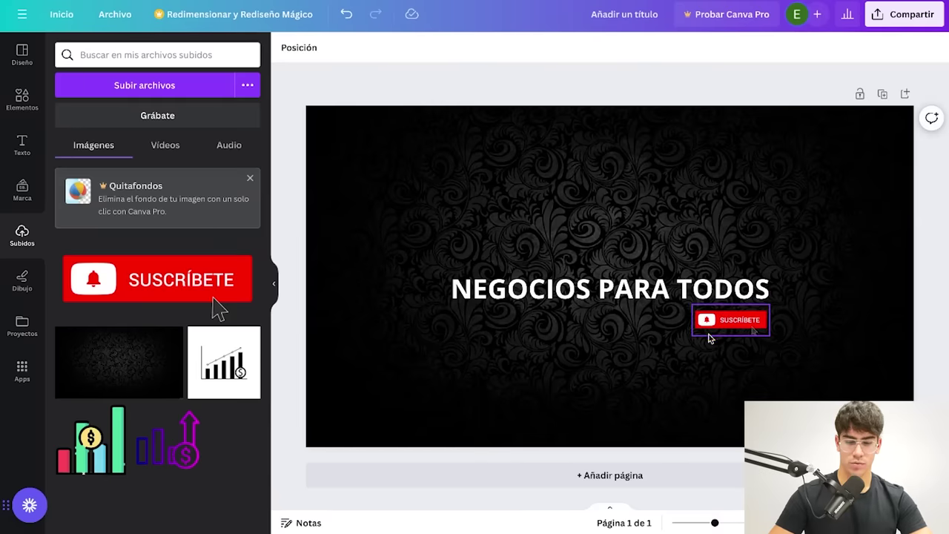
{"action": "left_click", "coordinate": [722, 319]}
{"action": "left_click_drag", "start_coordinate": [723, 318], "coordinate": [723, 312]}
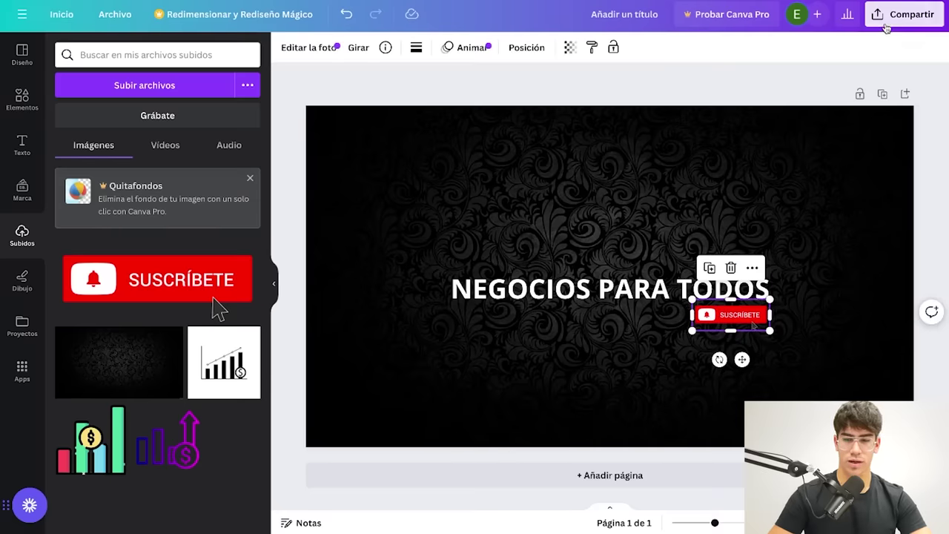
Download the updated banner again as a PNG.
{"action": "left_click", "coordinate": [886, 18]}
{"action": "left_click", "coordinate": [760, 331]}
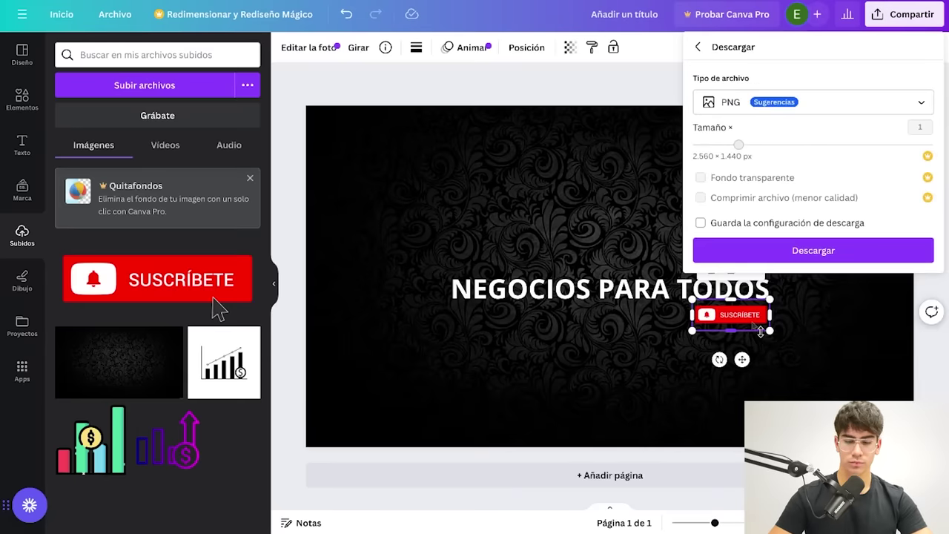
{"action": "left_click", "coordinate": [811, 255]}
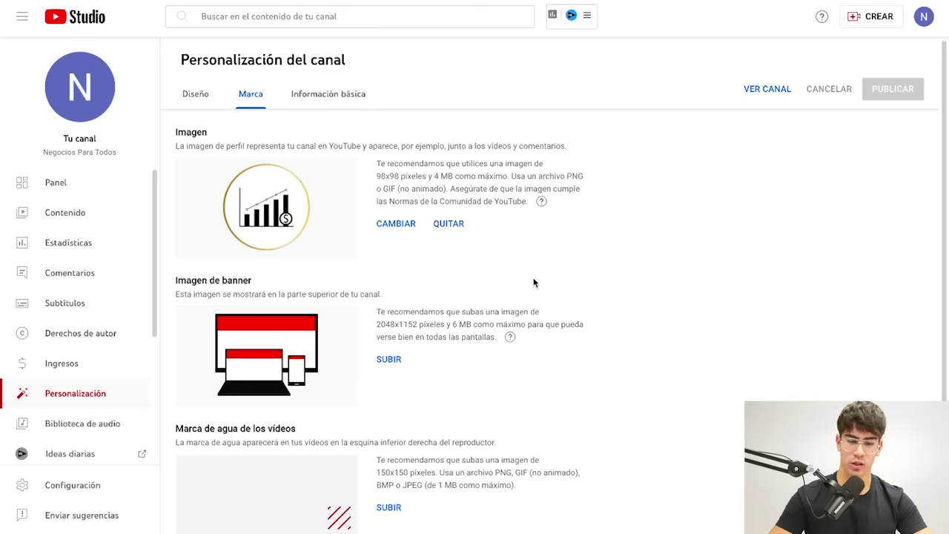
Upload the new NEGOCIOS PARA TODOS PNG as banner, shift its crop right, and publish.
{"action": "left_click", "coordinate": [388, 358]}
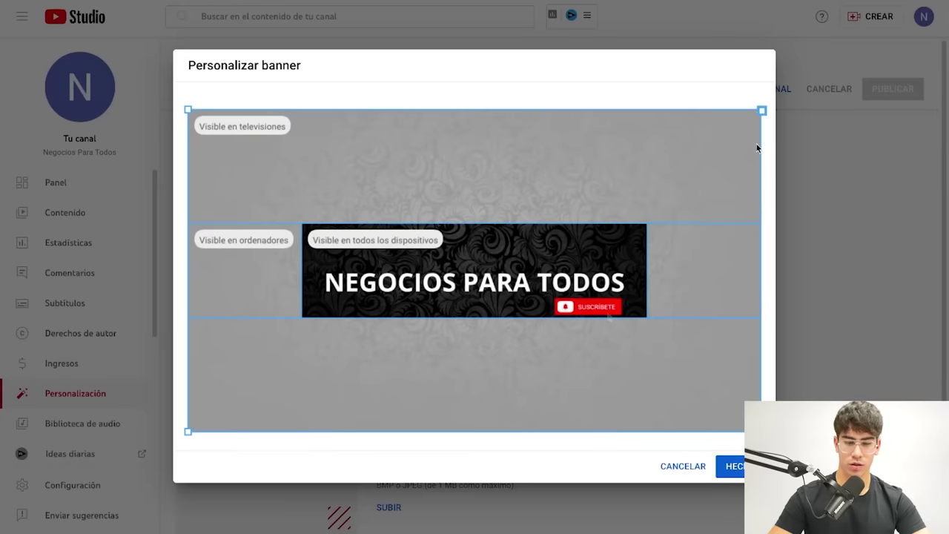
{"action": "left_click_drag", "start_coordinate": [761, 110], "coordinate": [710, 272]}
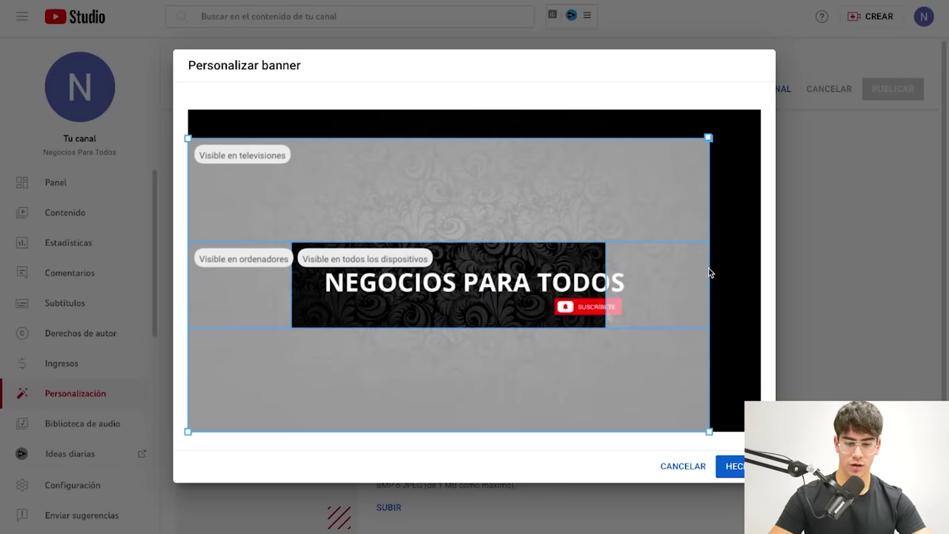
{"action": "left_click_drag", "start_coordinate": [494, 312], "coordinate": [589, 289]}
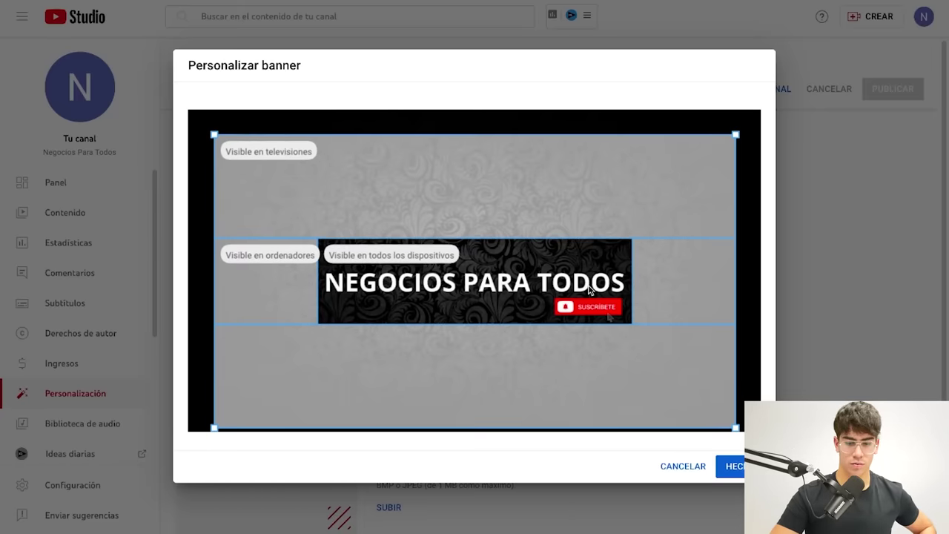
{"action": "left_click", "coordinate": [736, 467]}
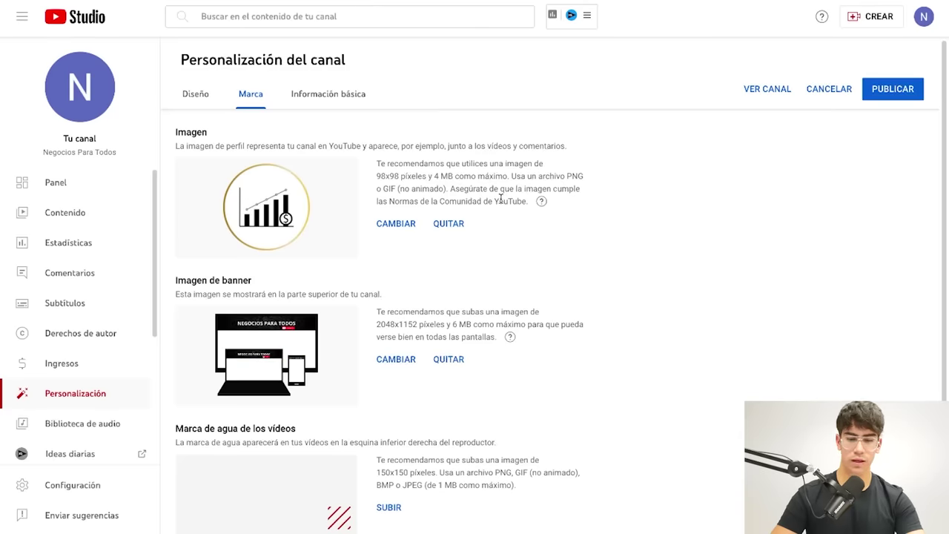
{"action": "left_click", "coordinate": [893, 89]}
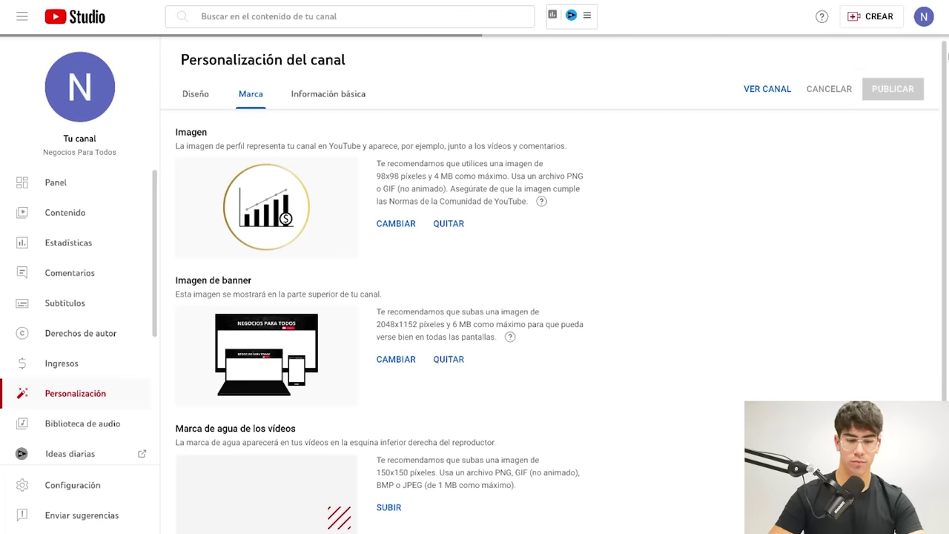
{"action": "left_click", "coordinate": [532, 521]}
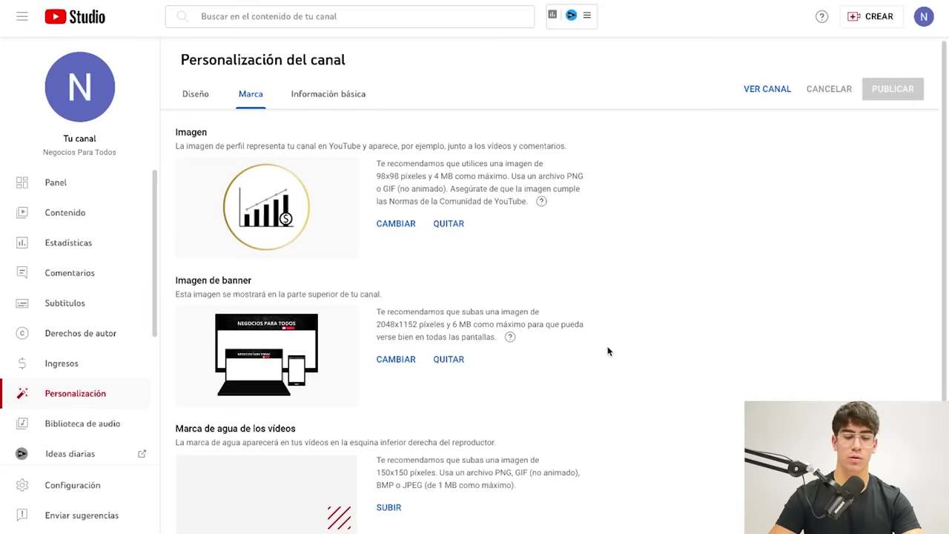
{"action": "scroll", "coordinate": [608, 351], "scroll_direction": "down", "scroll_amount": 1}
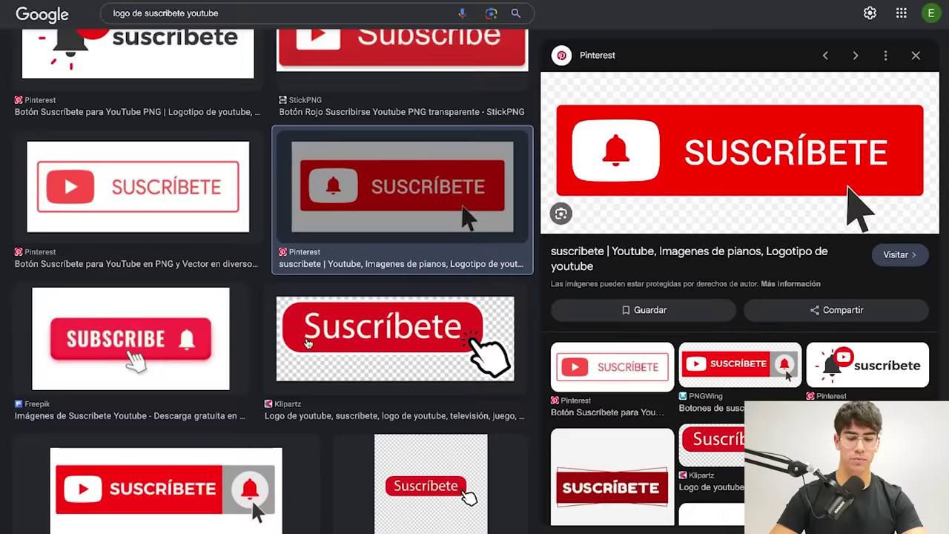
{"action": "scroll", "coordinate": [307, 343], "scroll_direction": "down", "scroll_amount": 4}
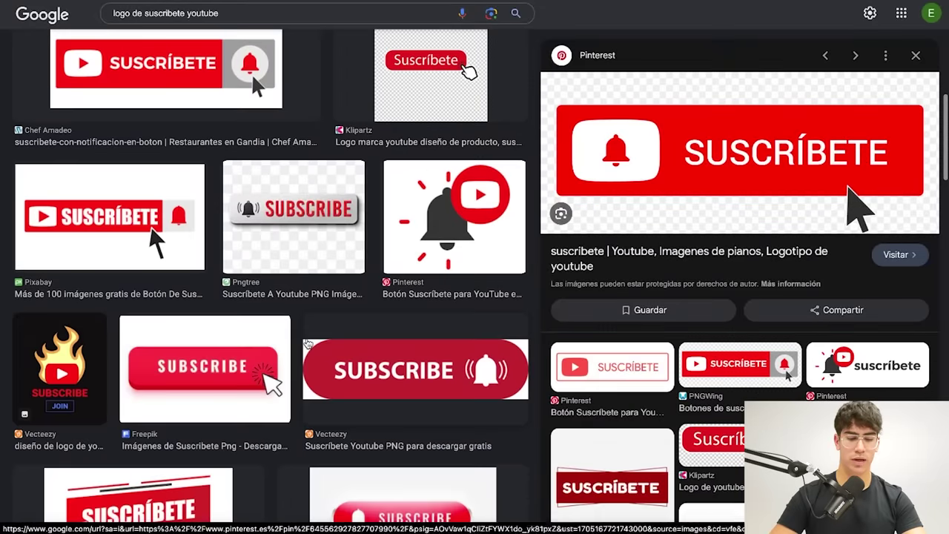
Preview the Pinterest bell-and-play-button subscribe icon from the 'logo suscribete youtube' results and bring up its options.
{"action": "scroll", "coordinate": [307, 343], "scroll_direction": "up", "scroll_amount": 2}
{"action": "left_click", "coordinate": [451, 305]}
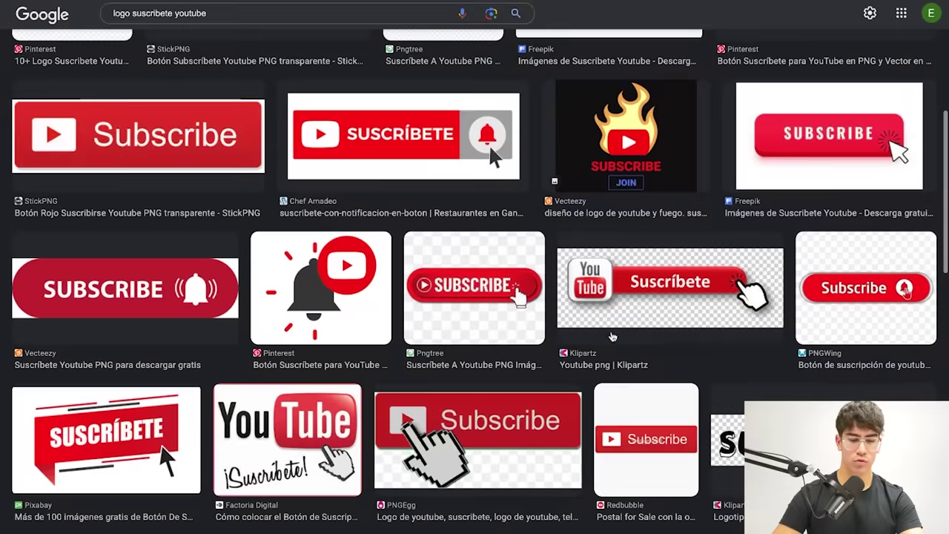
{"action": "left_click", "coordinate": [325, 297]}
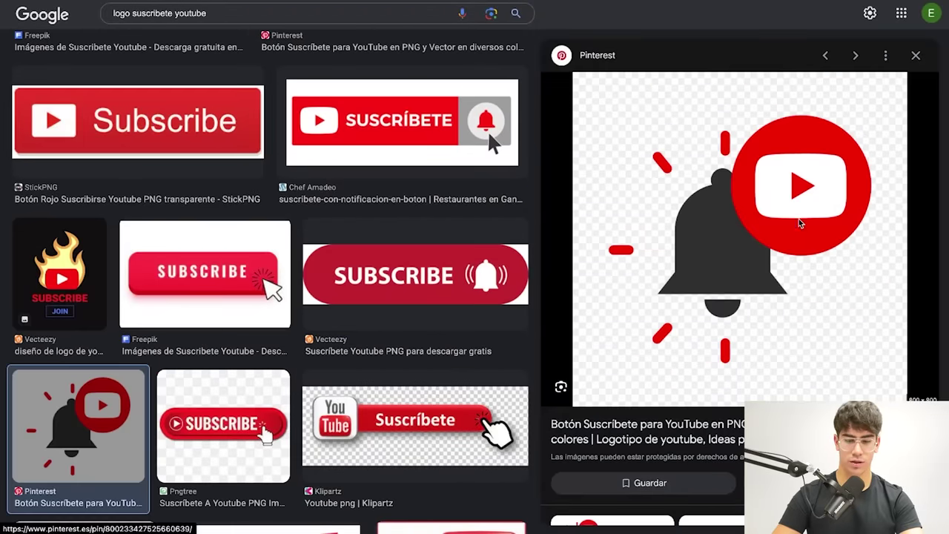
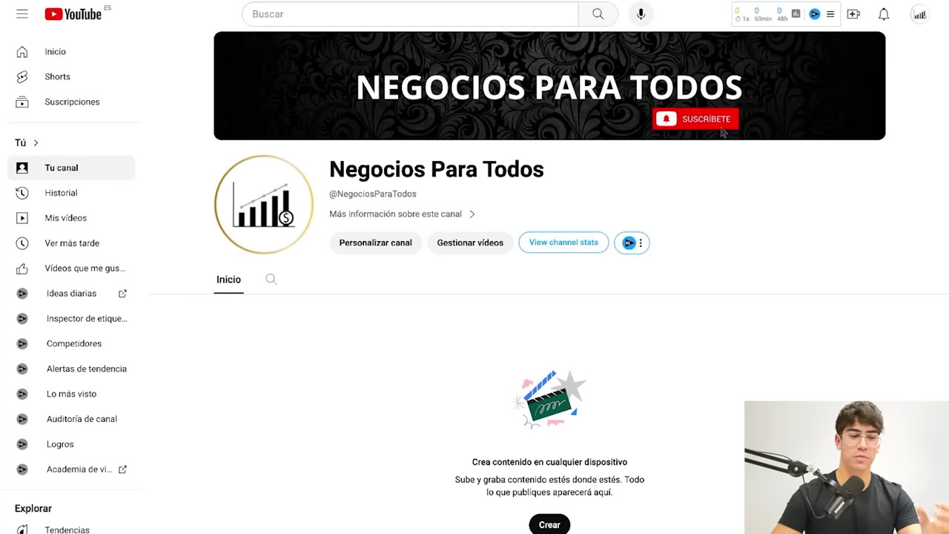
Open the Negocios Para Todos channel's customisation settings via Personalizar canal.
{"action": "left_click", "coordinate": [375, 242]}
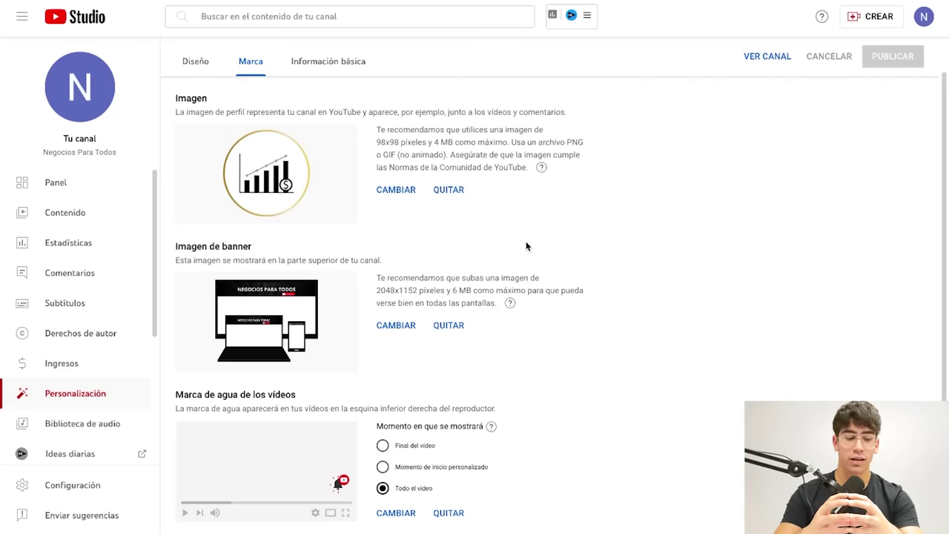
Begin the Información básica description with 'Bienvenidos al canal de Negocios Para Todos. En este canal verás vídeos sobre'.
{"action": "left_click", "coordinate": [337, 63]}
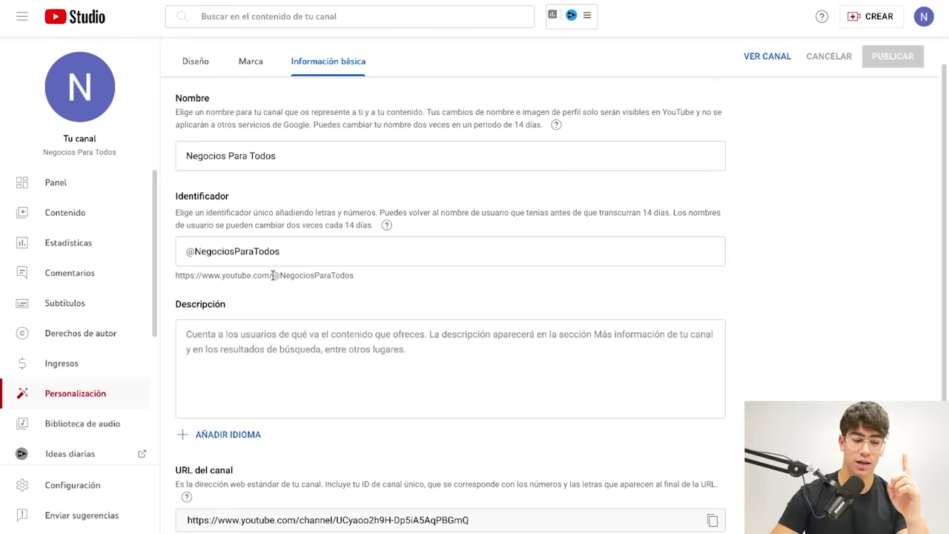
{"action": "left_click", "coordinate": [277, 340]}
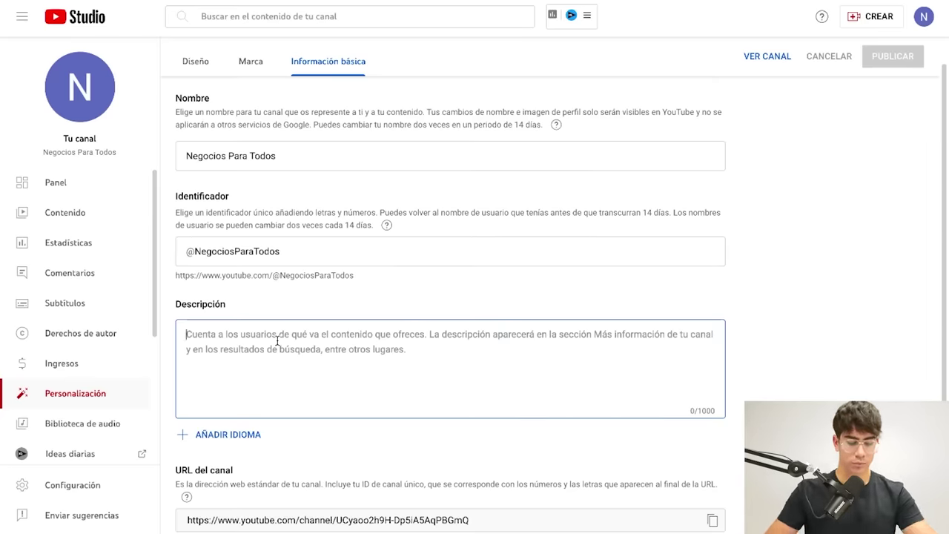
{"action": "type", "text": "B"}
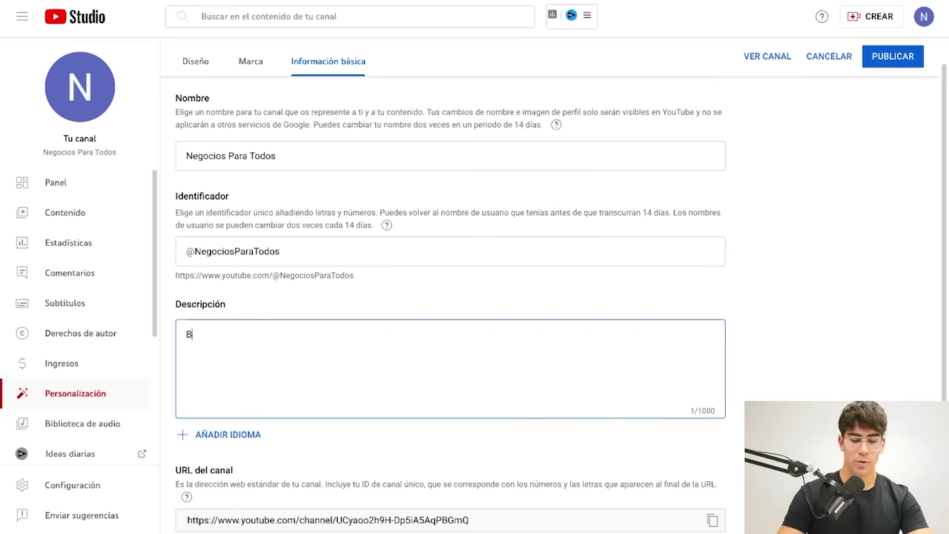
{"action": "type", "text": "ienvenidos a nue"}
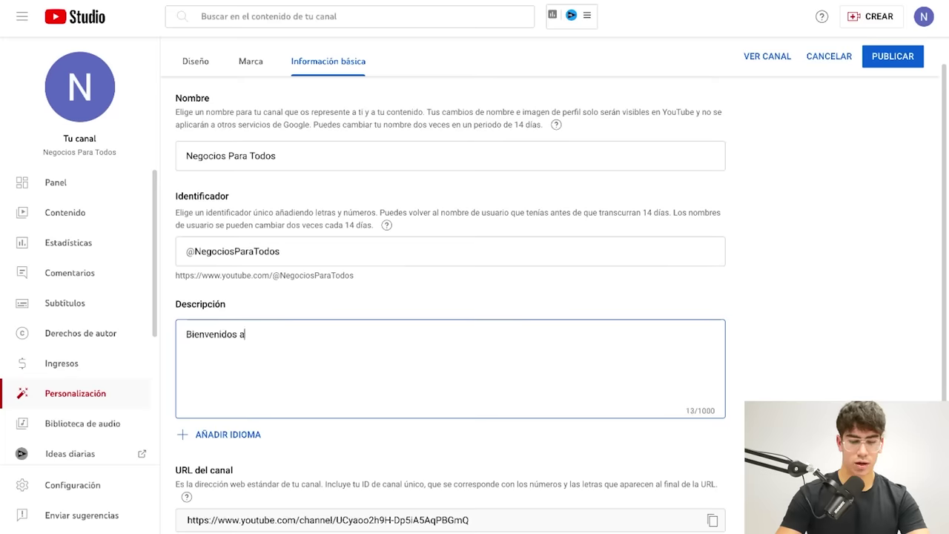
{"action": "key", "text": "BackSpace"}
{"action": "key", "text": "BackSpace"}
{"action": "key", "text": "BackSpace"}
{"action": "key", "text": "BackSpace"}
{"action": "key", "text": "BackSpace"}
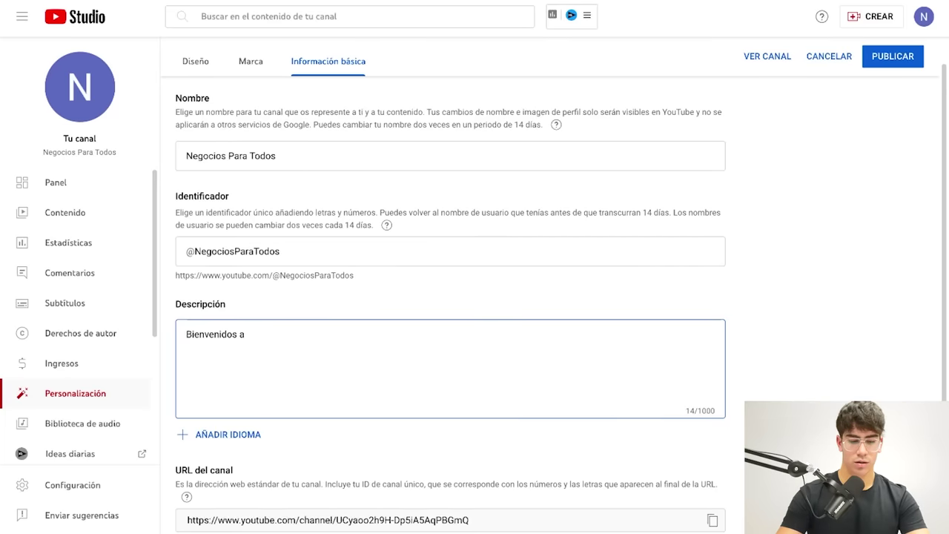
{"action": "type", "text": "el canal d"}
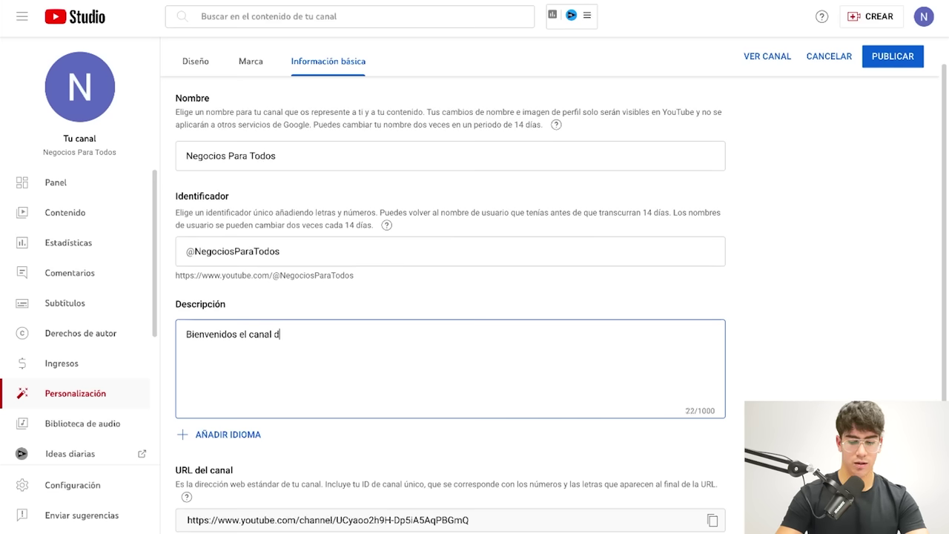
{"action": "type", "text": "e Negocios P"}
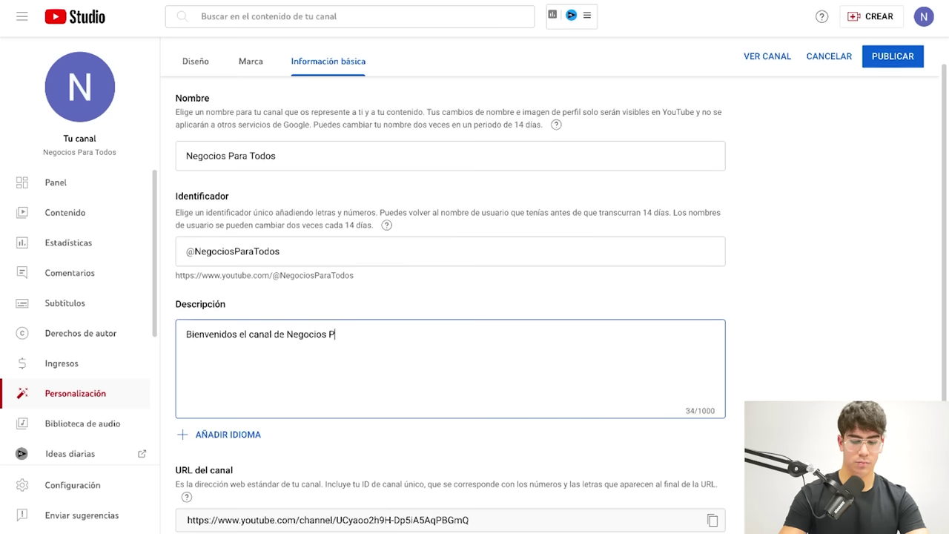
{"action": "type", "text": "ara Todo"}
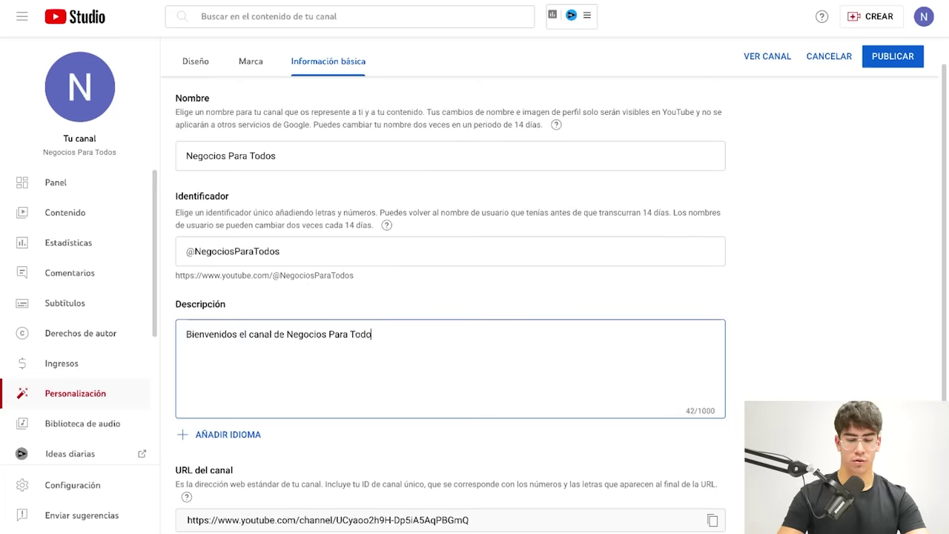
{"action": "type", "text": "s. "}
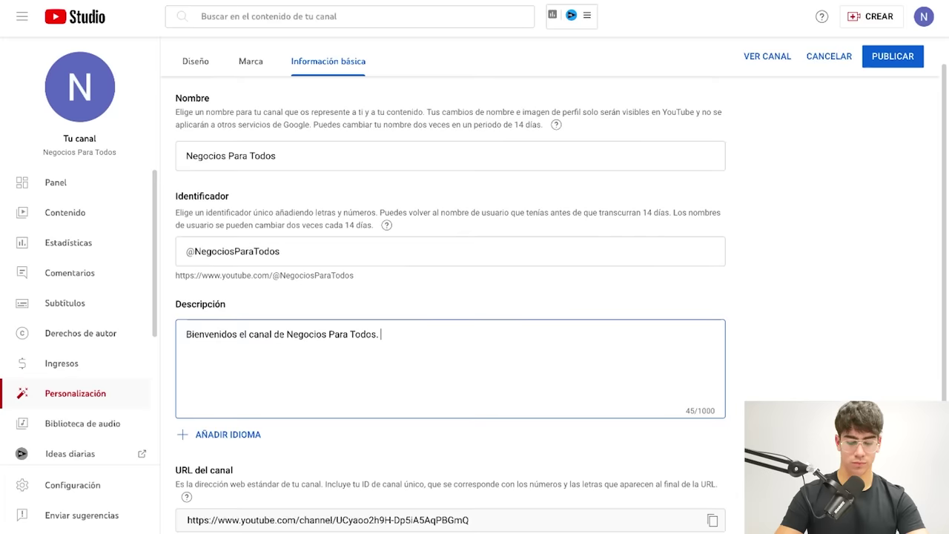
{"action": "type", "text": "En este ca"}
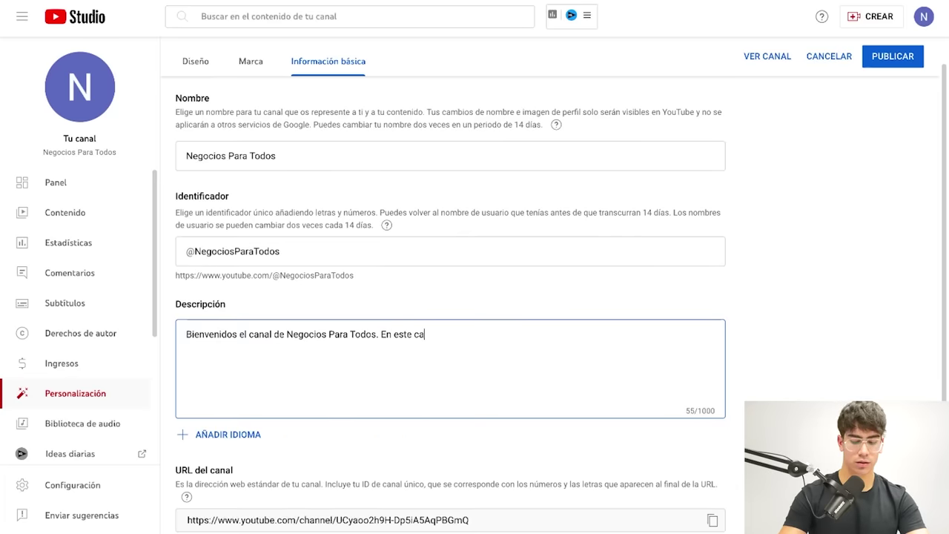
{"action": "type", "text": "nal ver"}
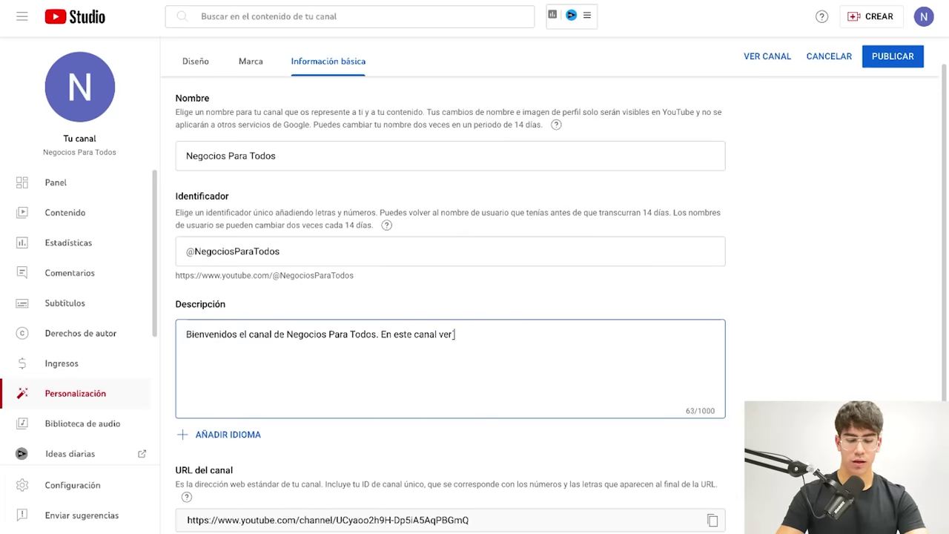
{"action": "type", "text": "ás vídeos "}
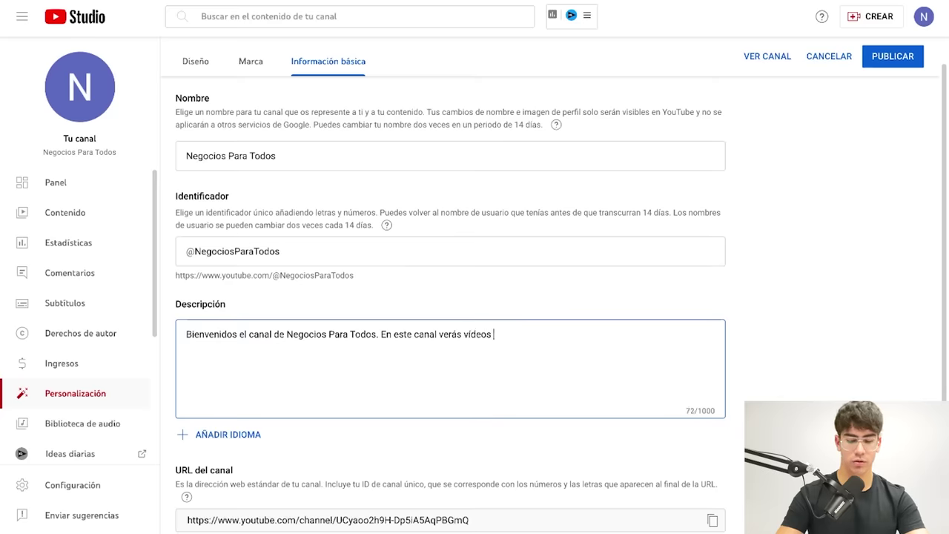
{"action": "type", "text": "sobre"}
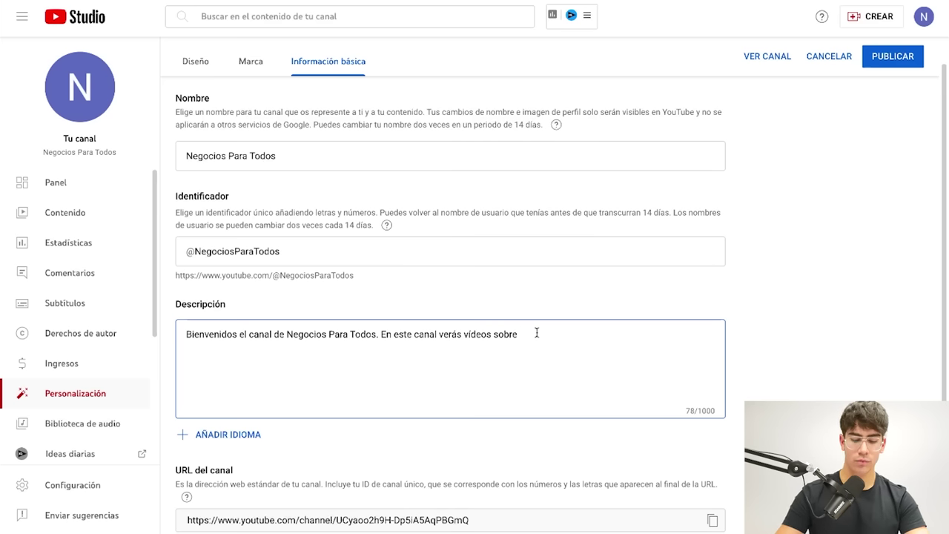
Add the topics 'dinero. negocios, ricos, cómo ganar dinero, etc. ...' and start a new paragraph.
{"action": "type", "text": "dinero"}
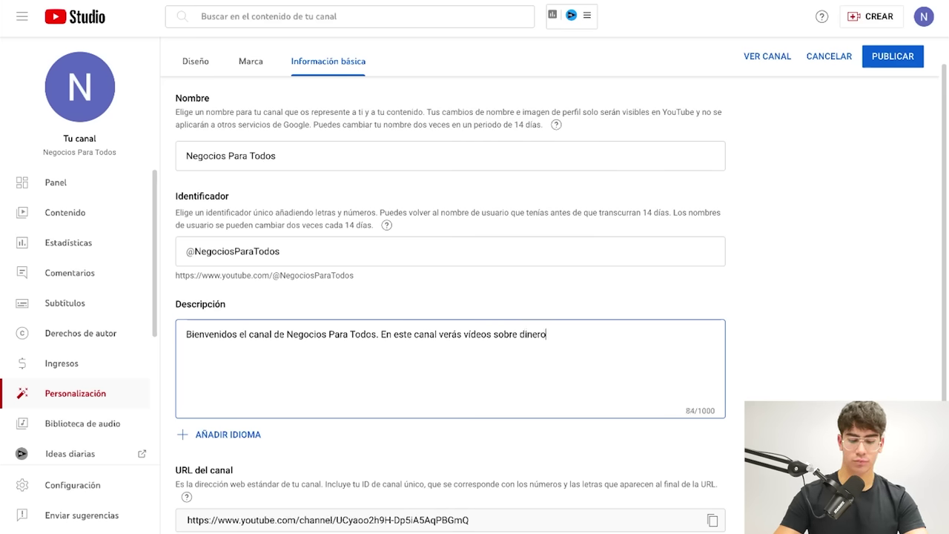
{"action": "type", "text": ". negocios"}
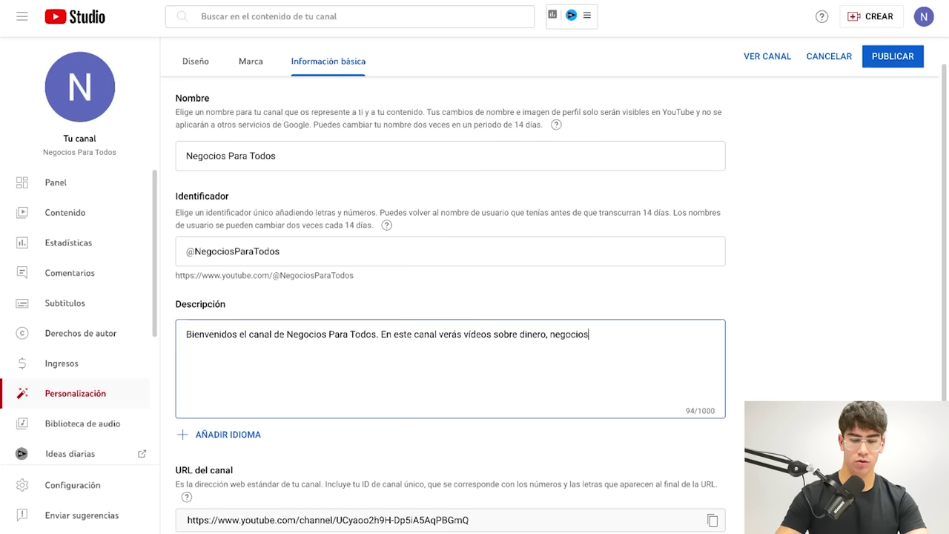
{"action": "type", "text": ", ricos, "}
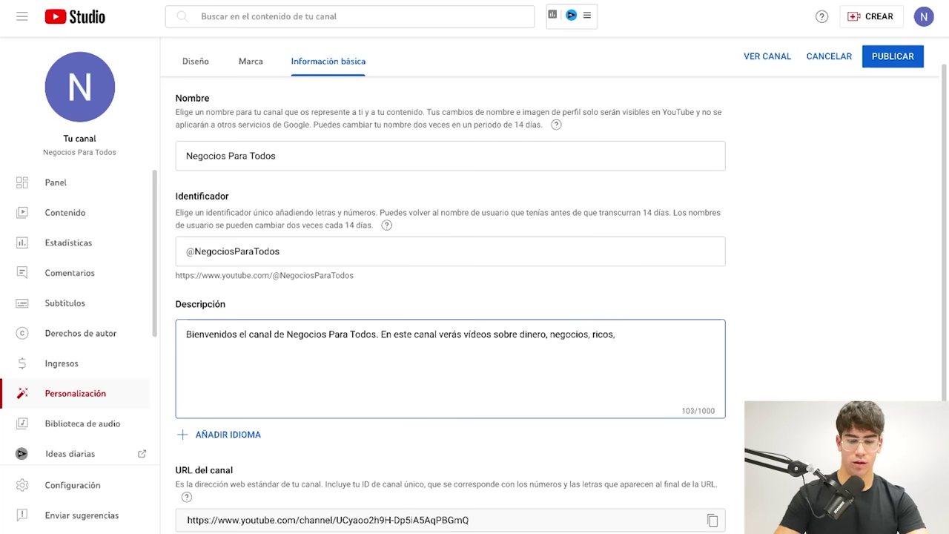
{"action": "type", "text": "como "}
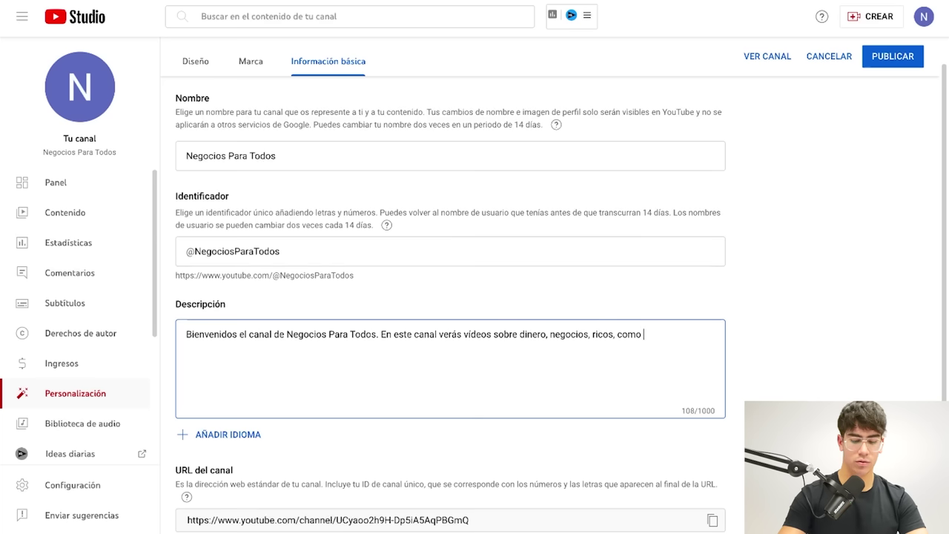
{"action": "type", "text": "ganar dinero"}
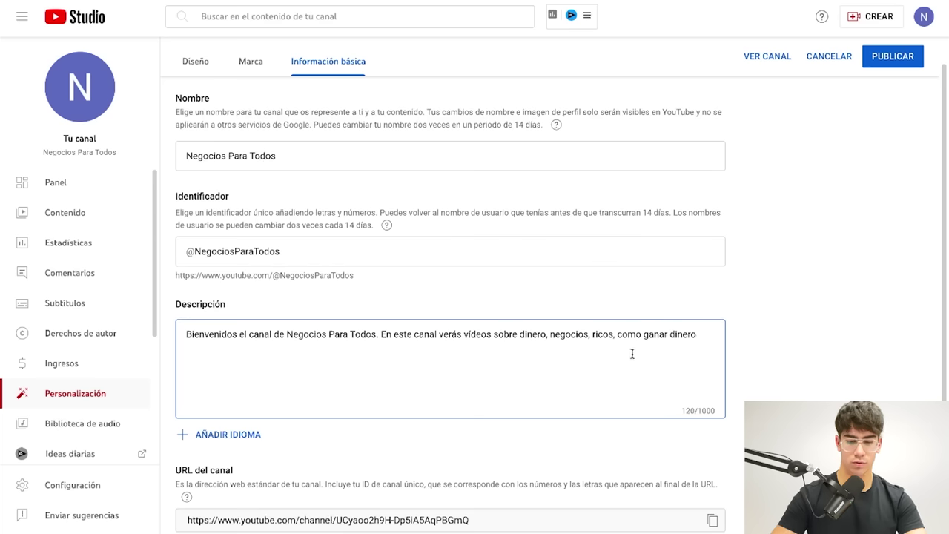
{"action": "left_click", "coordinate": [624, 334]}
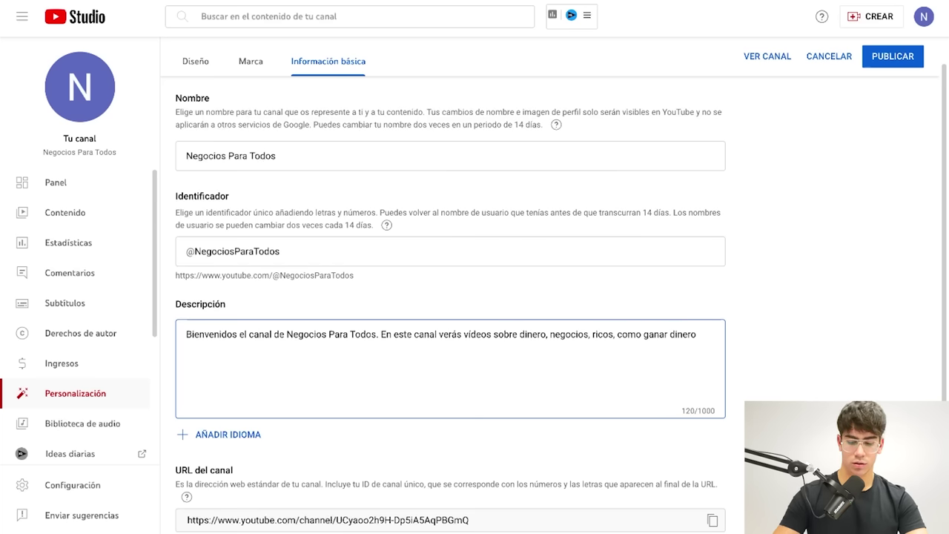
{"action": "key", "text": "BackSpace"}
{"action": "type", "text": "ó"}
{"action": "left_click", "coordinate": [700, 342]}
{"action": "type", "text": ", etc"}
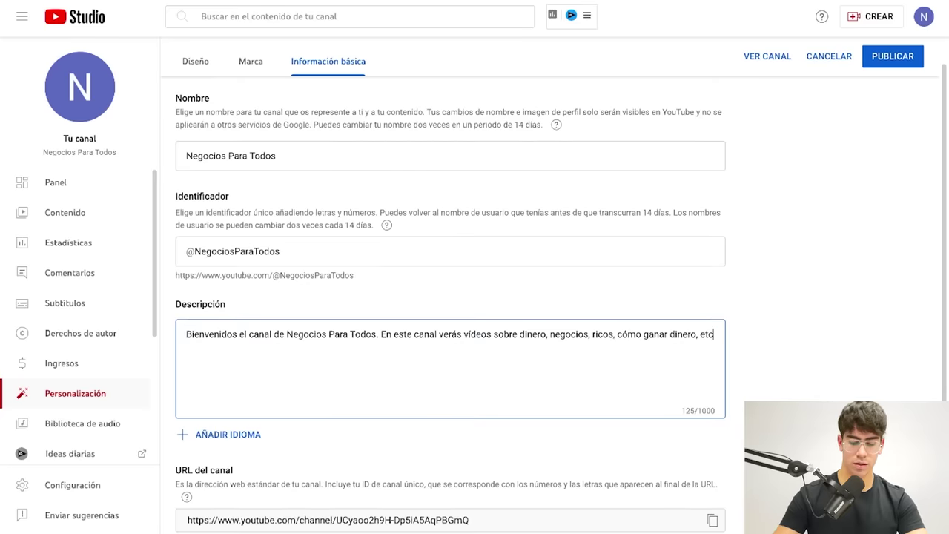
{"action": "type", "text": ". ..."}
{"action": "key", "text": "Return"}
{"action": "key", "text": "Return"}
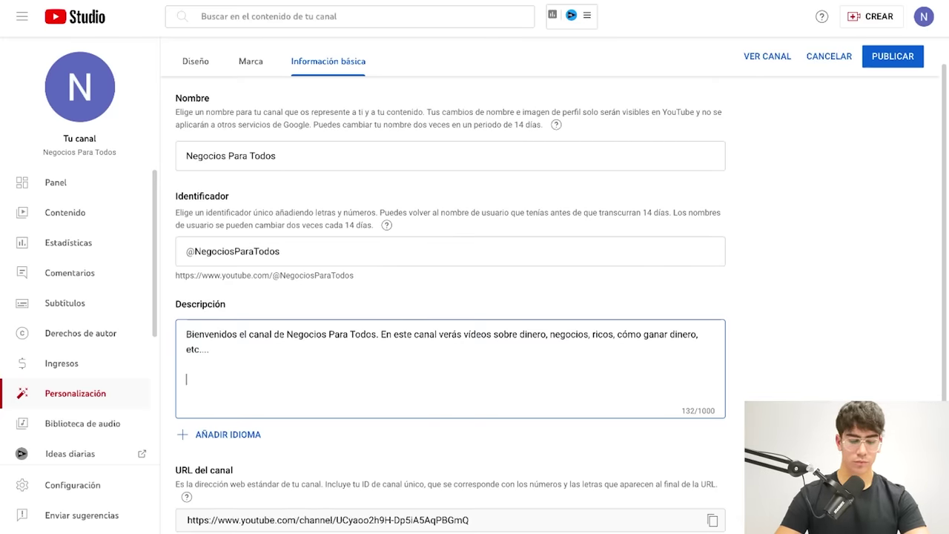
Type the second paragraph 'Suscribete para ver lo último de dinero, ricos, como ganr dinero, etc....'.
{"action": "type", "text": "Susc"}
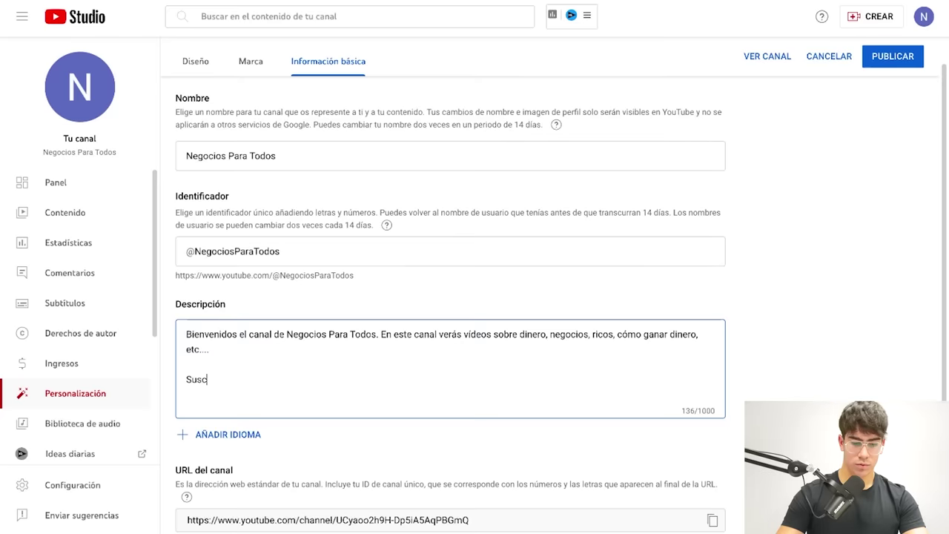
{"action": "type", "text": "ribe"}
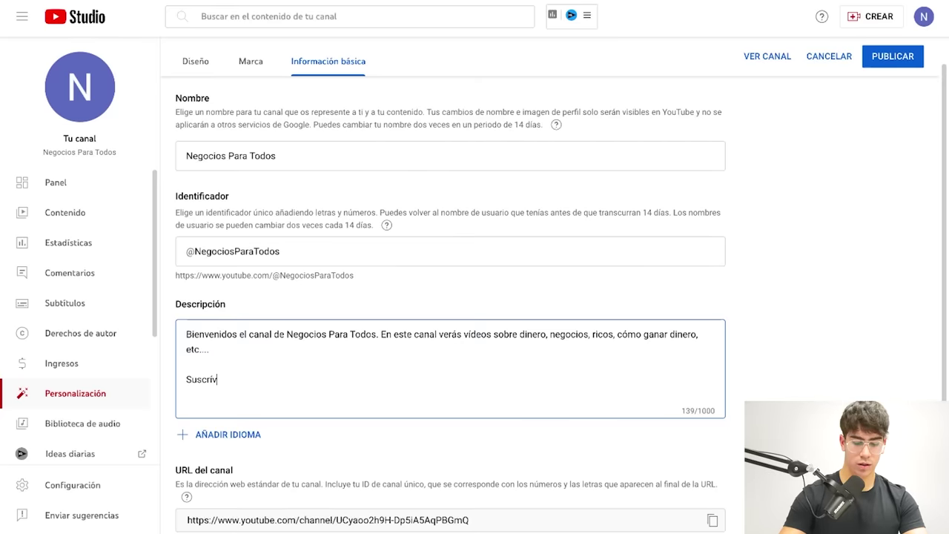
{"action": "type", "text": "te pa"}
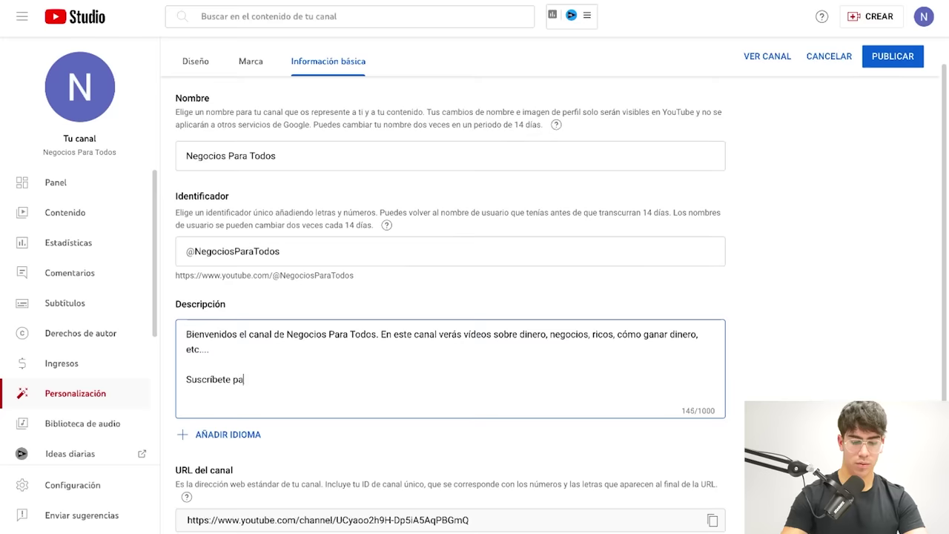
{"action": "type", "text": "ra ver lo último de3"}
{"action": "key", "text": "BackSpace"}
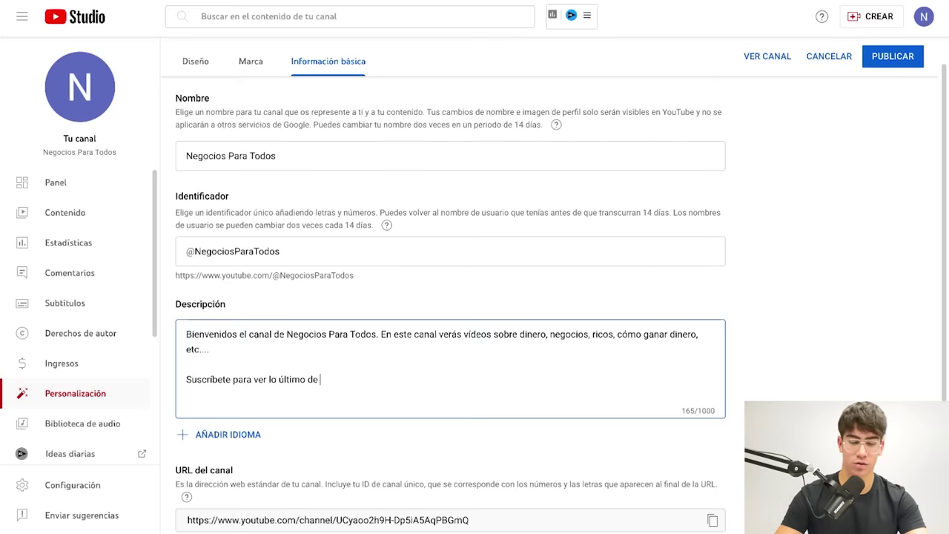
{"action": "type", "text": "dinero, rico"}
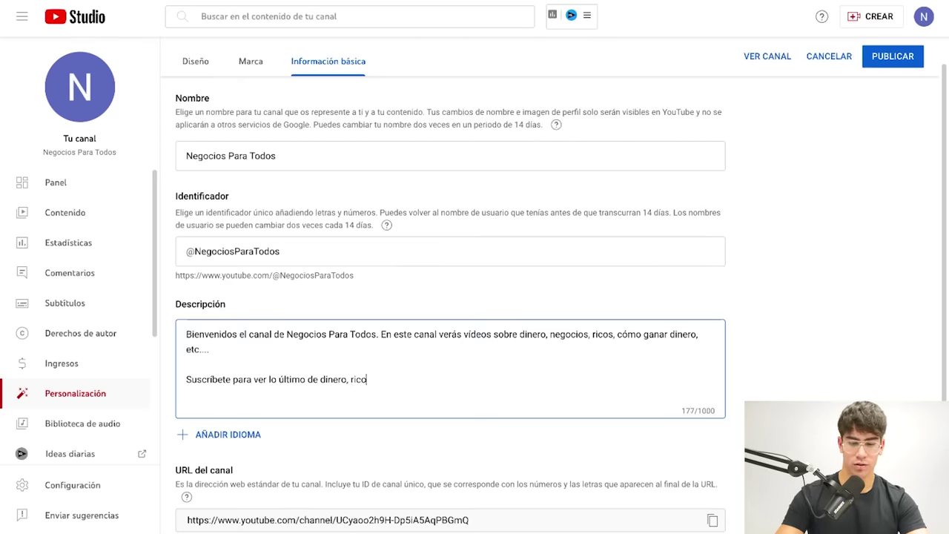
{"action": "type", "text": "s, como "}
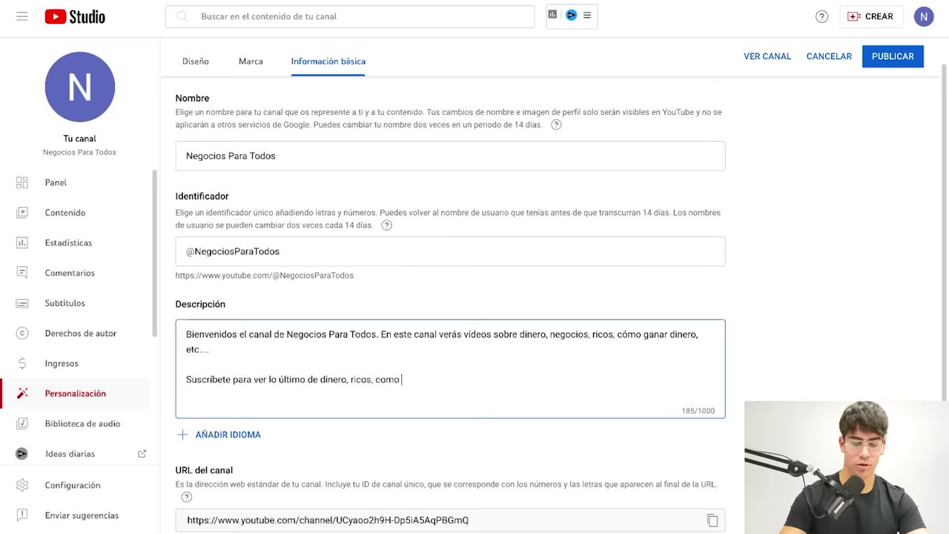
{"action": "type", "text": "ganr dinero"}
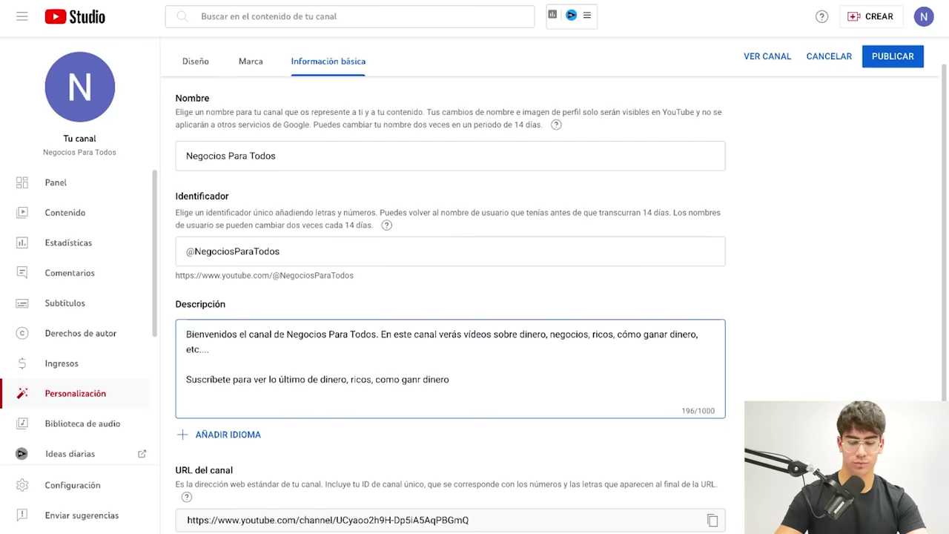
{"action": "type", "text": ", etc...."}
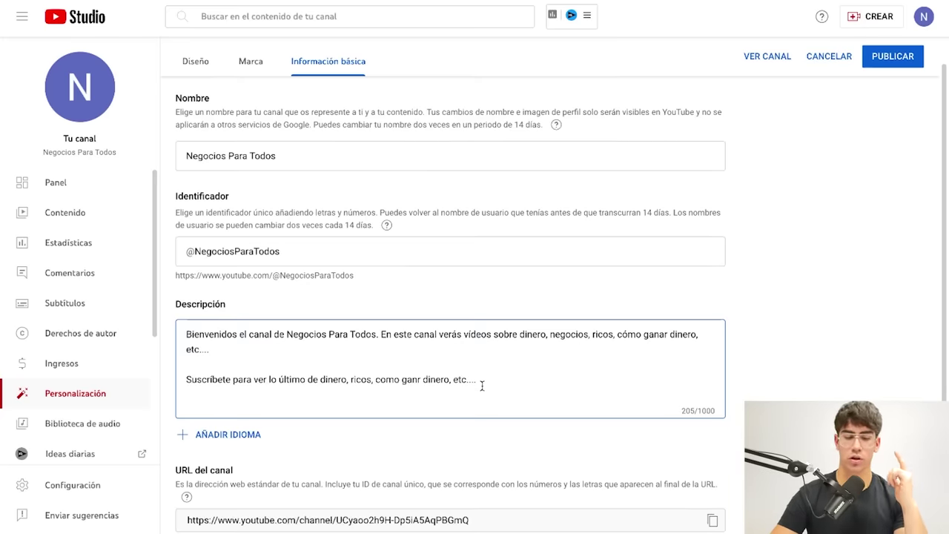
{"action": "scroll", "coordinate": [482, 385], "scroll_direction": "down", "scroll_amount": 1}
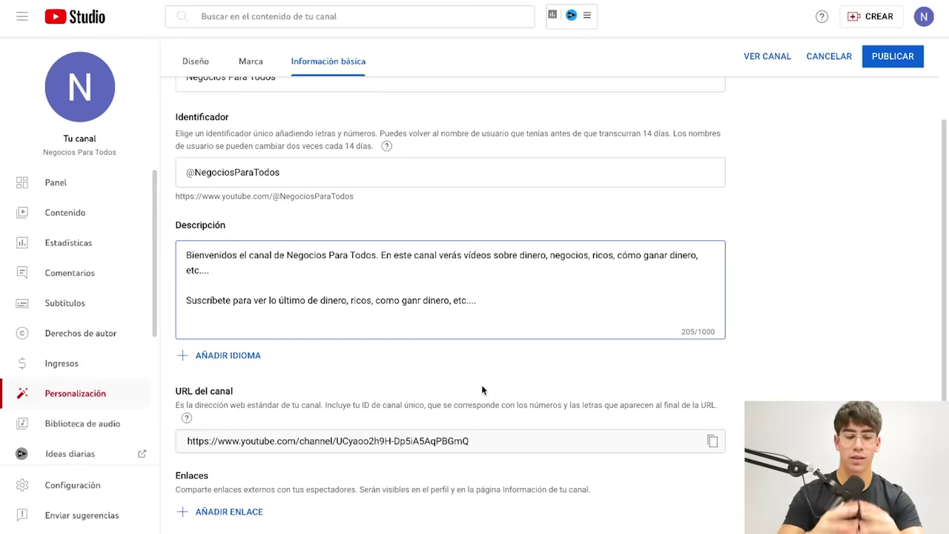
{"action": "scroll", "coordinate": [577, 352], "scroll_direction": "down", "scroll_amount": 1}
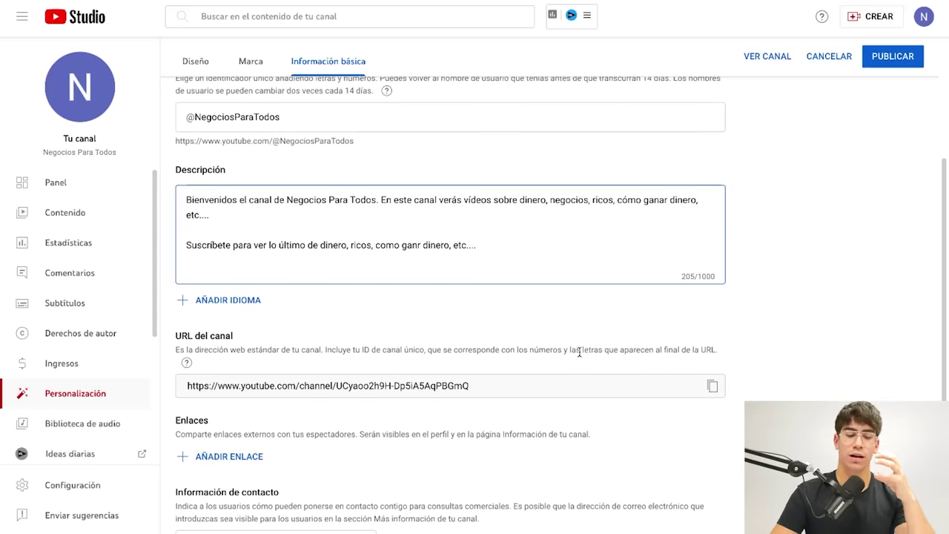
{"action": "scroll", "coordinate": [579, 352], "scroll_direction": "down", "scroll_amount": 1}
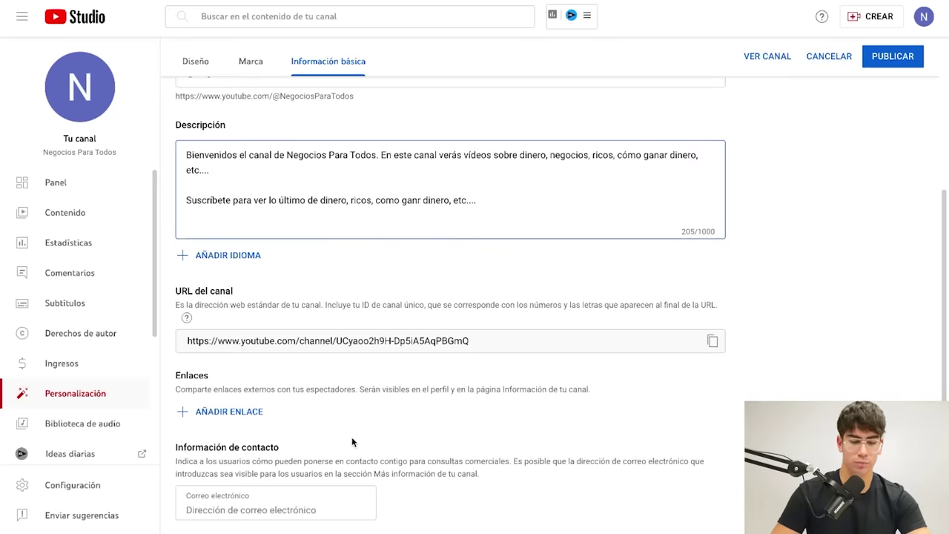
{"action": "left_click", "coordinate": [256, 508]}
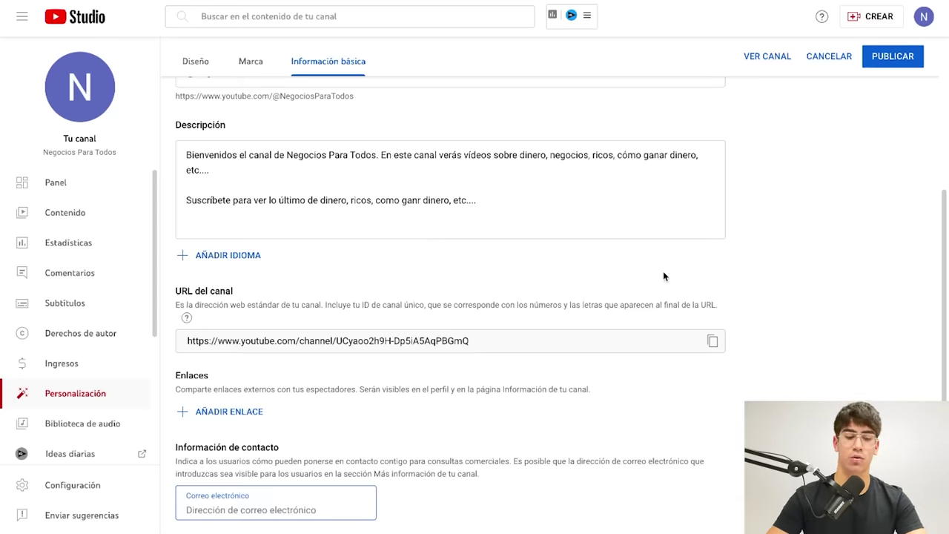
Publish the channel info changes and open the Configuración settings.
{"action": "left_click", "coordinate": [893, 58]}
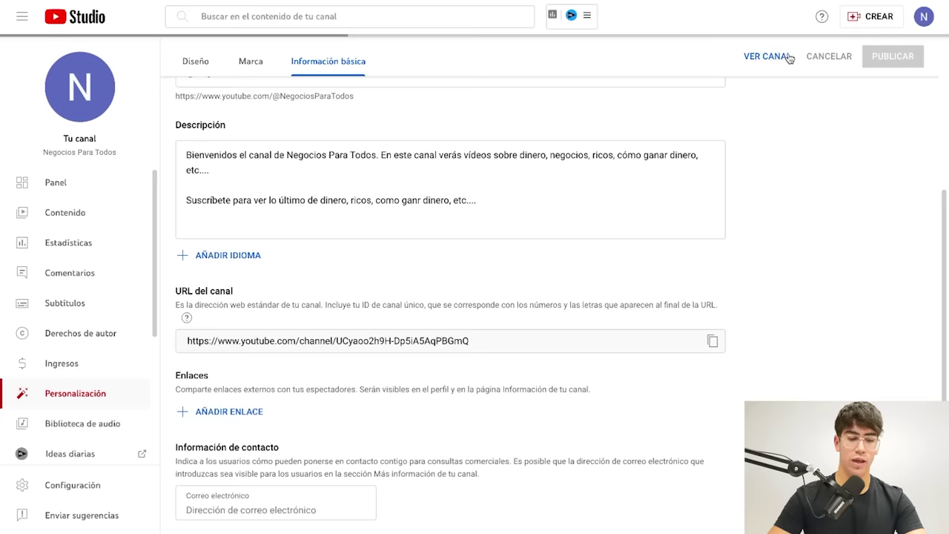
{"action": "scroll", "coordinate": [99, 390], "scroll_direction": "down", "scroll_amount": 3}
{"action": "left_click", "coordinate": [74, 484]}
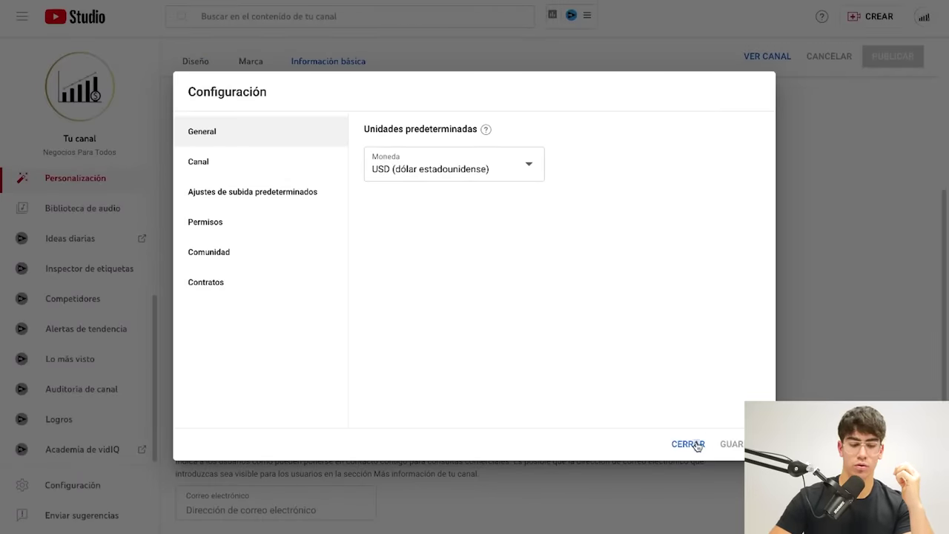
{"action": "left_click", "coordinate": [688, 444]}
{"action": "scroll", "coordinate": [86, 321], "scroll_direction": "up", "scroll_amount": 3}
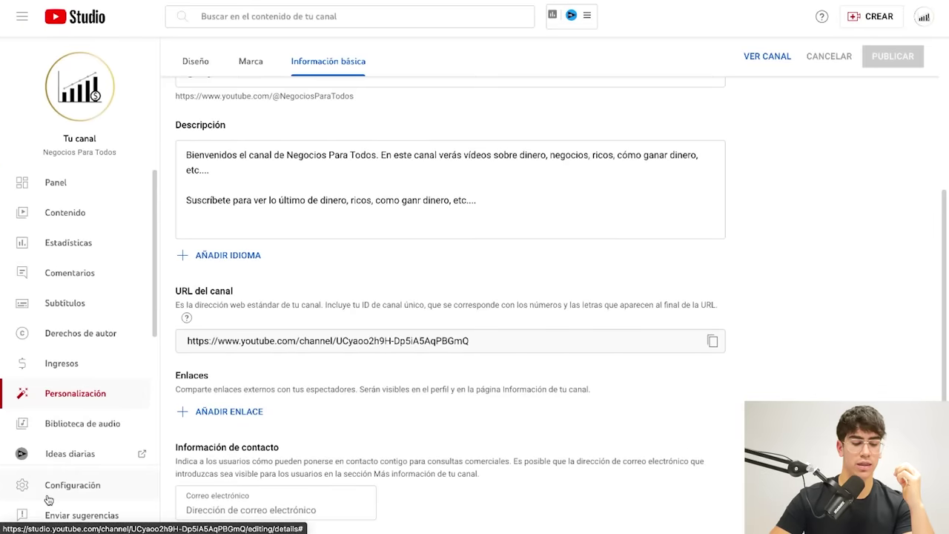
{"action": "left_click", "coordinate": [74, 485]}
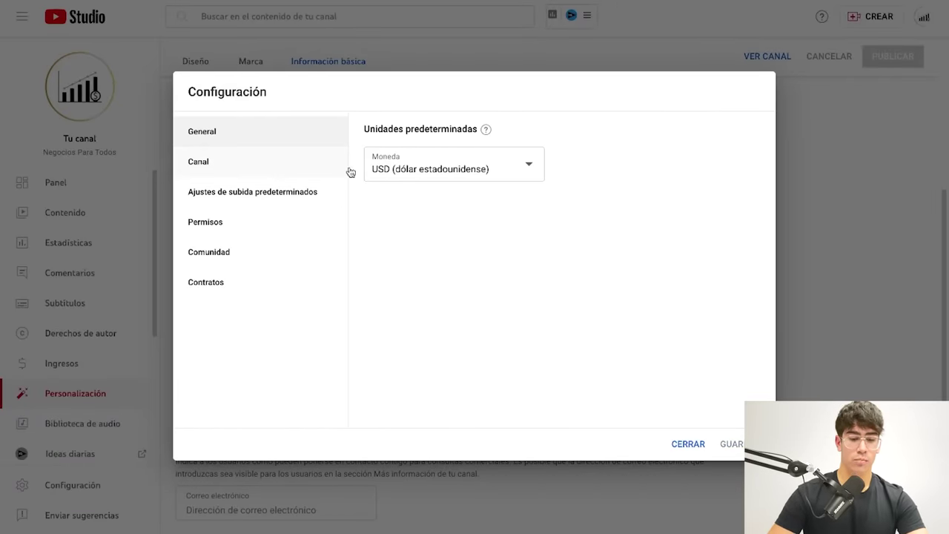
Set the default currency to EUR (euro) and go to the Canal settings.
{"action": "left_click", "coordinate": [403, 173]}
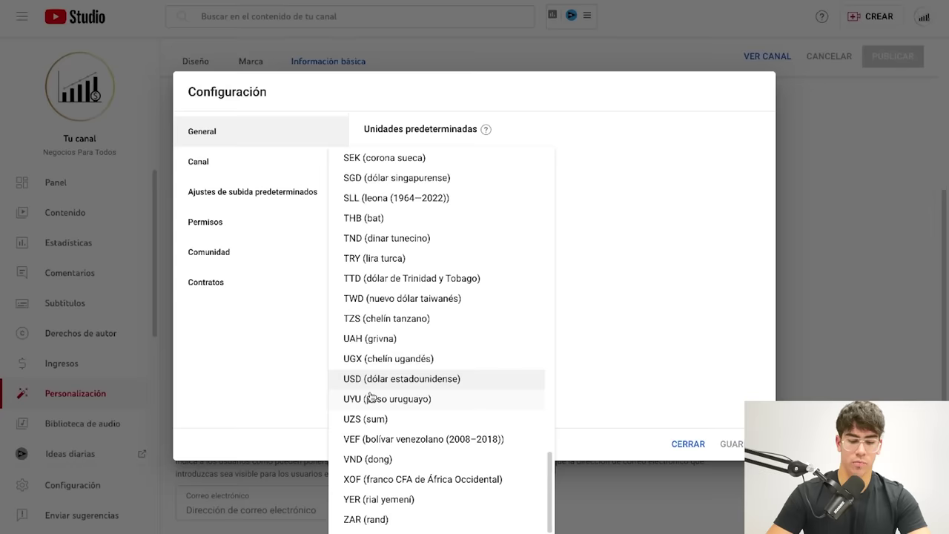
{"action": "scroll", "coordinate": [412, 434], "scroll_direction": "up", "scroll_amount": 20}
{"action": "scroll", "coordinate": [413, 433], "scroll_direction": "down", "scroll_amount": 3}
{"action": "left_click", "coordinate": [414, 406]}
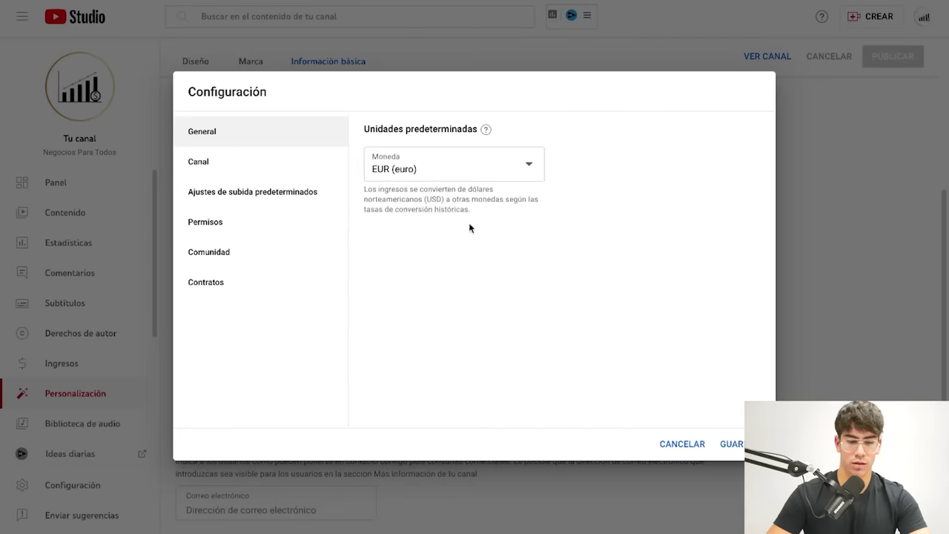
{"action": "left_click", "coordinate": [227, 160]}
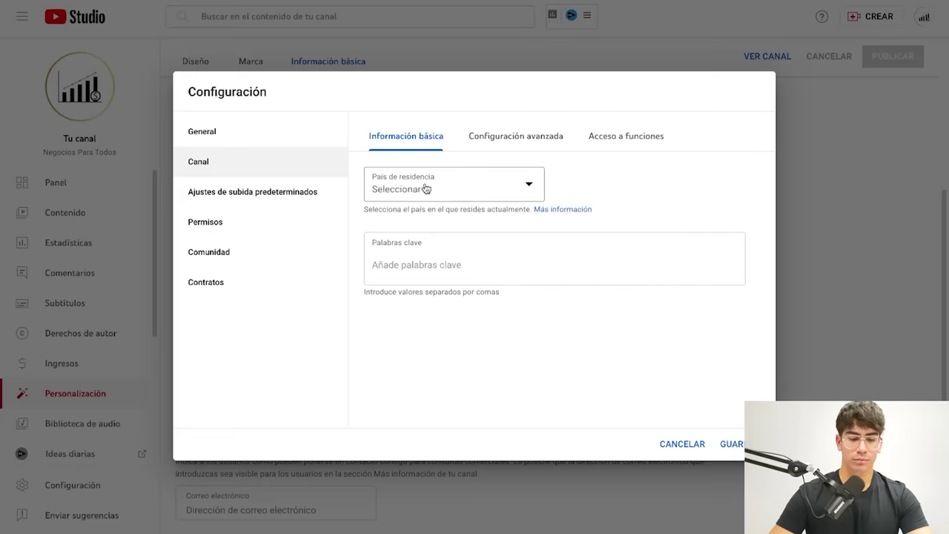
Add the channel keywords negocios and dinero in Palabras clave.
{"action": "left_click", "coordinate": [483, 193]}
{"action": "left_click", "coordinate": [619, 188]}
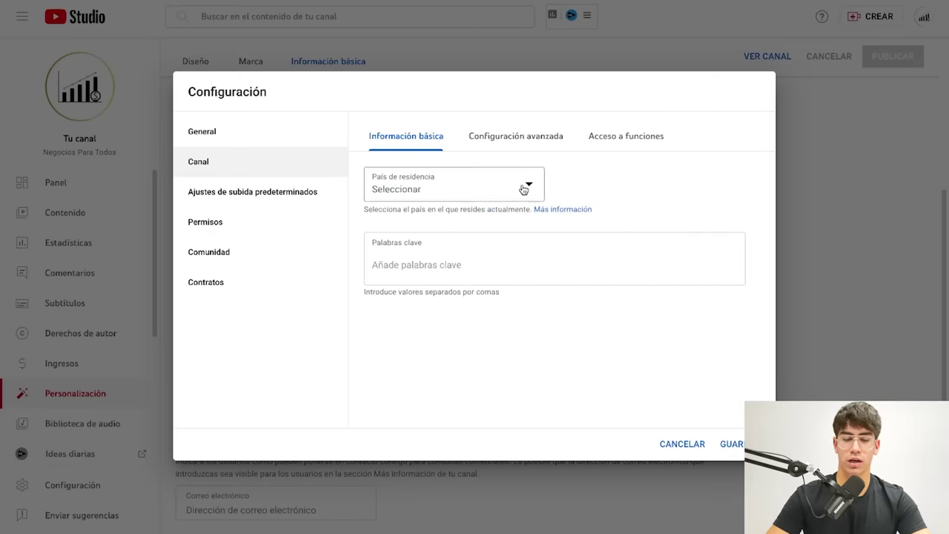
{"action": "left_click", "coordinate": [518, 139]}
{"action": "left_click", "coordinate": [380, 143]}
{"action": "left_click", "coordinate": [472, 268]}
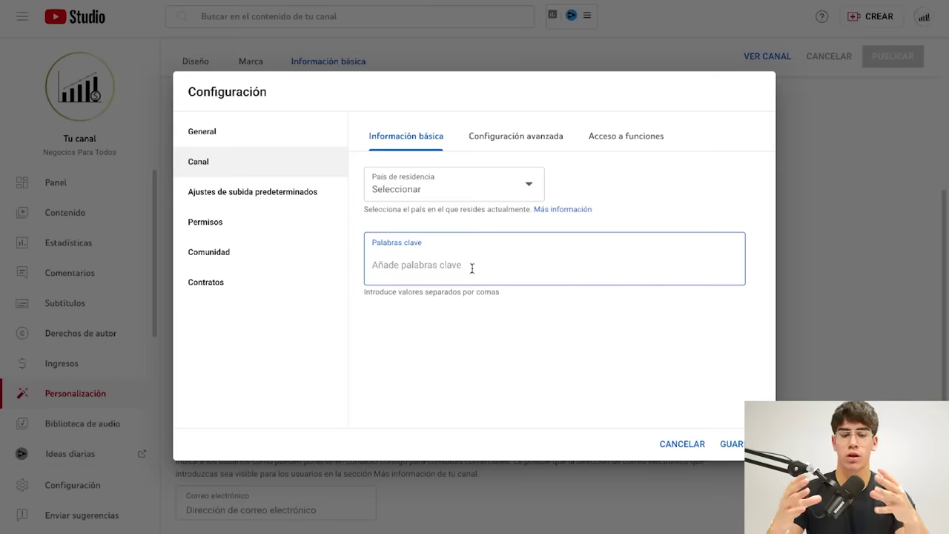
{"action": "type", "text": "negocios"}
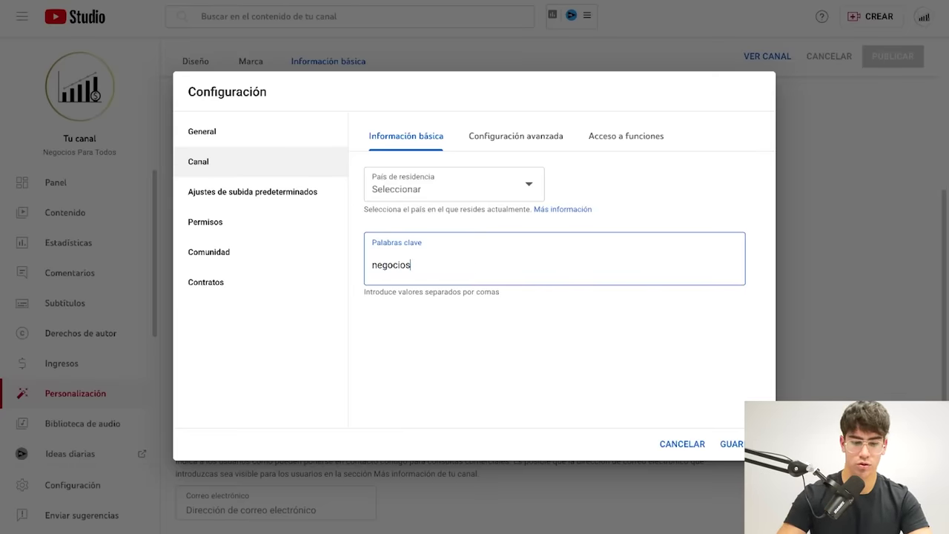
{"action": "key", "text": "Return"}
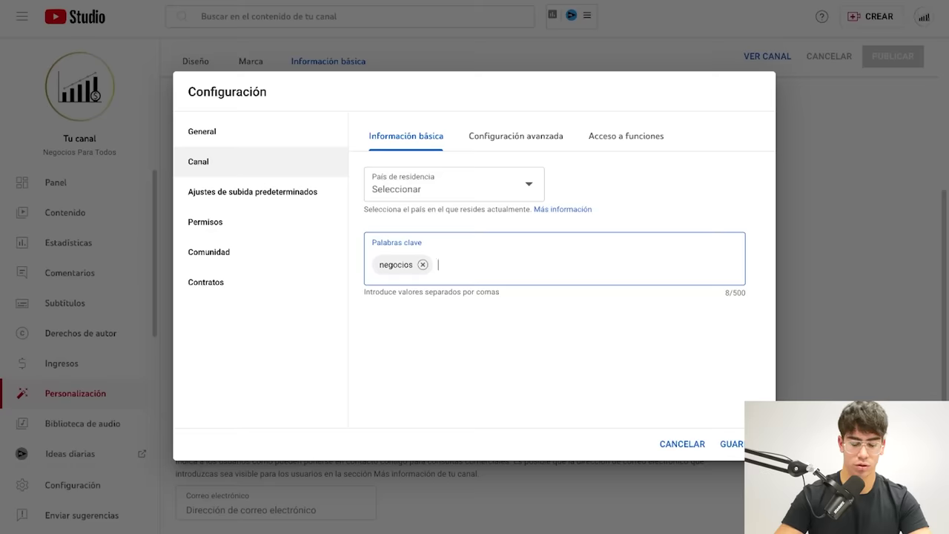
{"action": "type", "text": "dinero"}
{"action": "key", "text": "Return"}
Add keywords como ganar dinero, dinero online, ricos and como hacerte rico, then view Configuración avanzada.
{"action": "type", "text": "como ganar "}
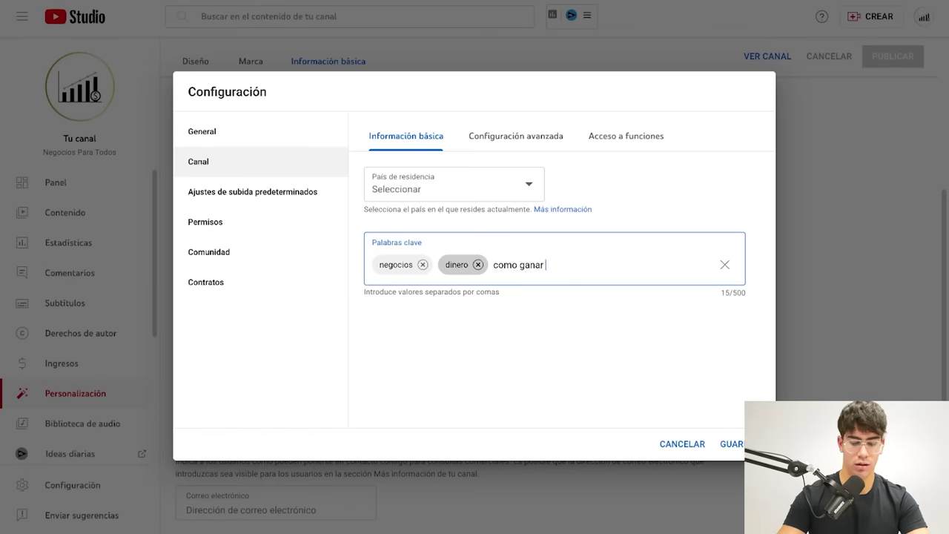
{"action": "type", "text": "diner"}
{"action": "key", "text": "Return"}
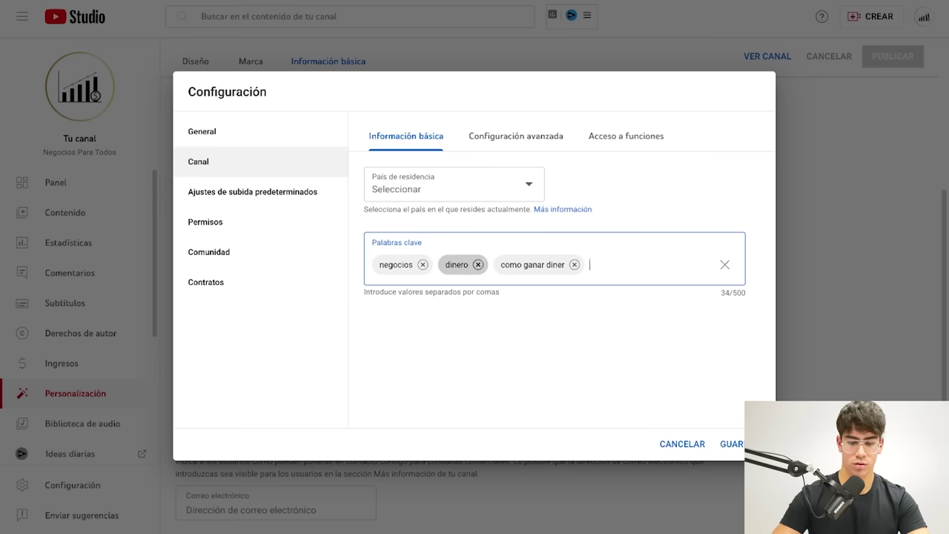
{"action": "key", "text": "BackSpace"}
{"action": "type", "text": "ro"}
{"action": "key", "text": "Return"}
{"action": "type", "text": "dinero online"}
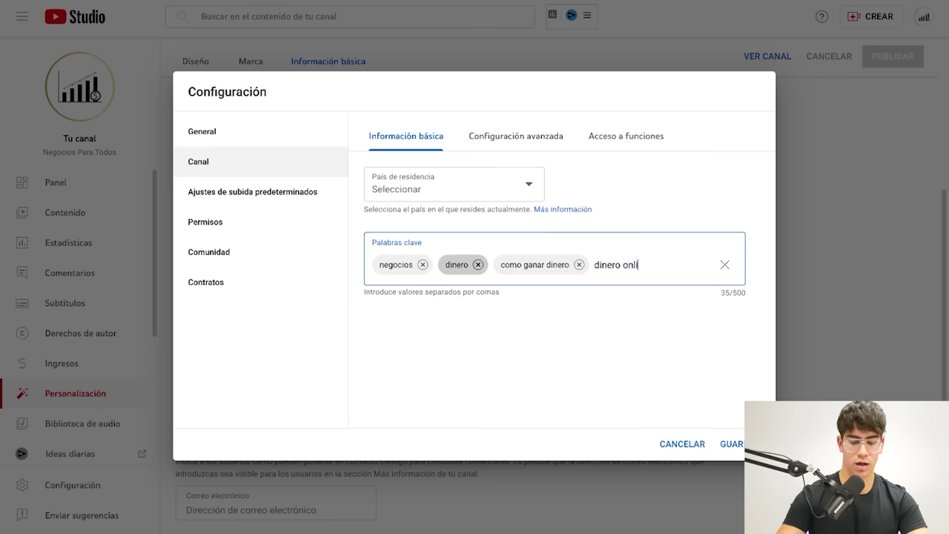
{"action": "key", "text": "Return"}
{"action": "type", "text": "ricos"}
{"action": "key", "text": "Return"}
{"action": "type", "text": "como "}
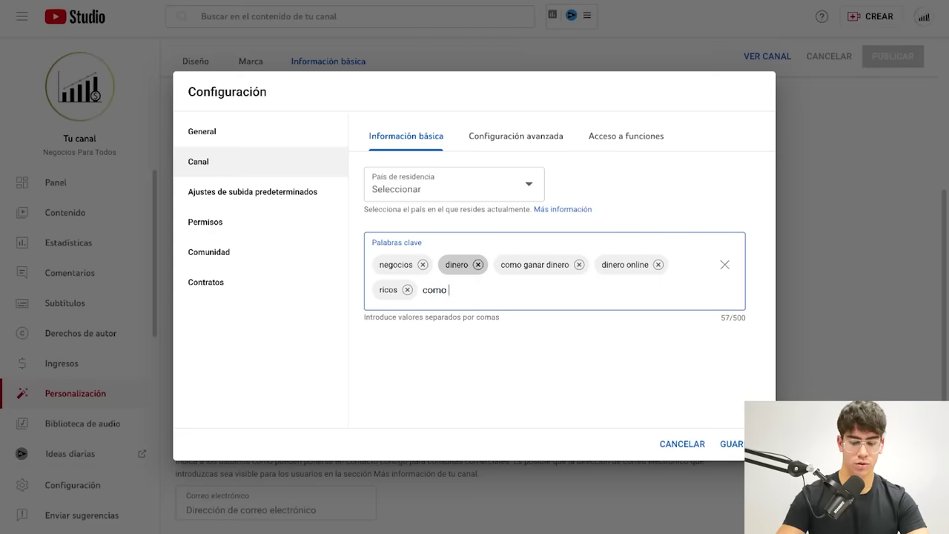
{"action": "type", "text": "hacerte rico"}
{"action": "key", "text": "Return"}
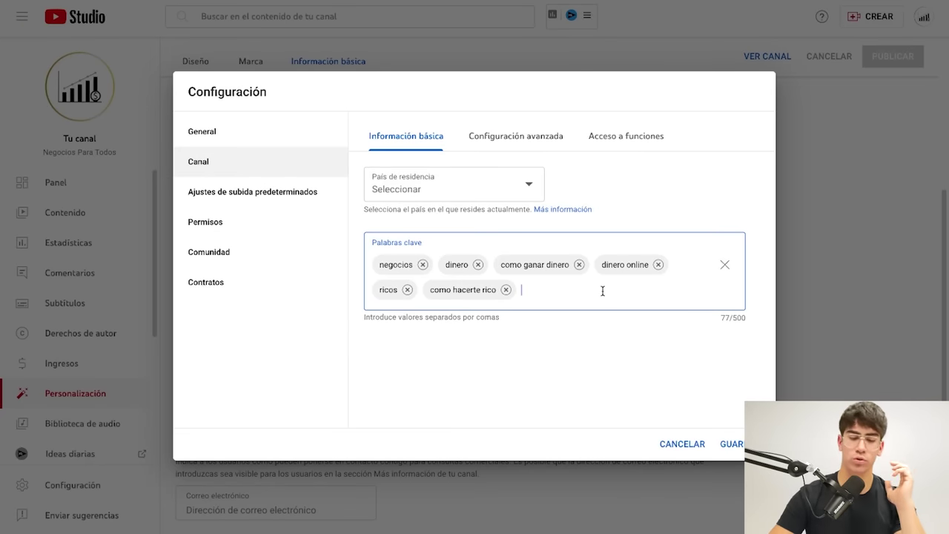
{"action": "left_click", "coordinate": [528, 133]}
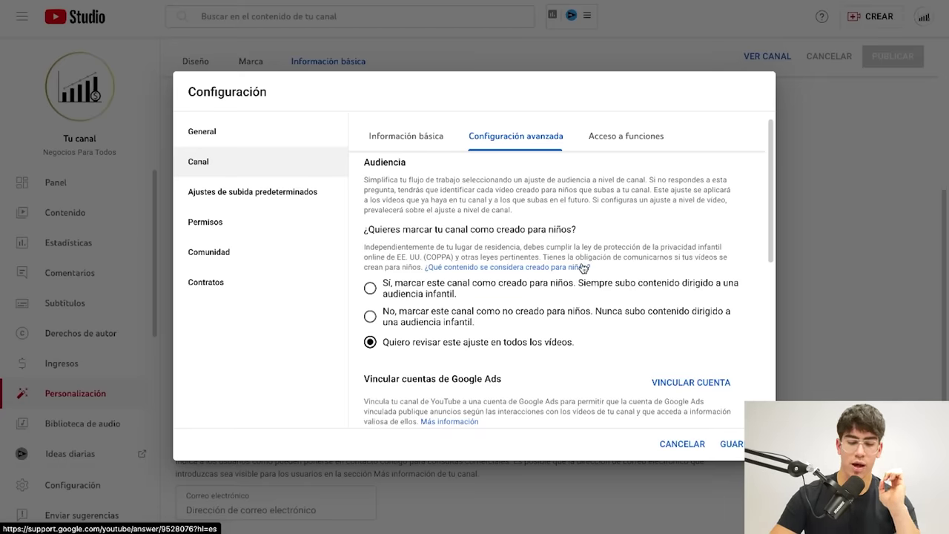
Set the audience to 'No, marcar este canal como no creado para niños'.
{"action": "left_click", "coordinate": [373, 318]}
{"action": "scroll", "coordinate": [572, 312], "scroll_direction": "down", "scroll_amount": 5}
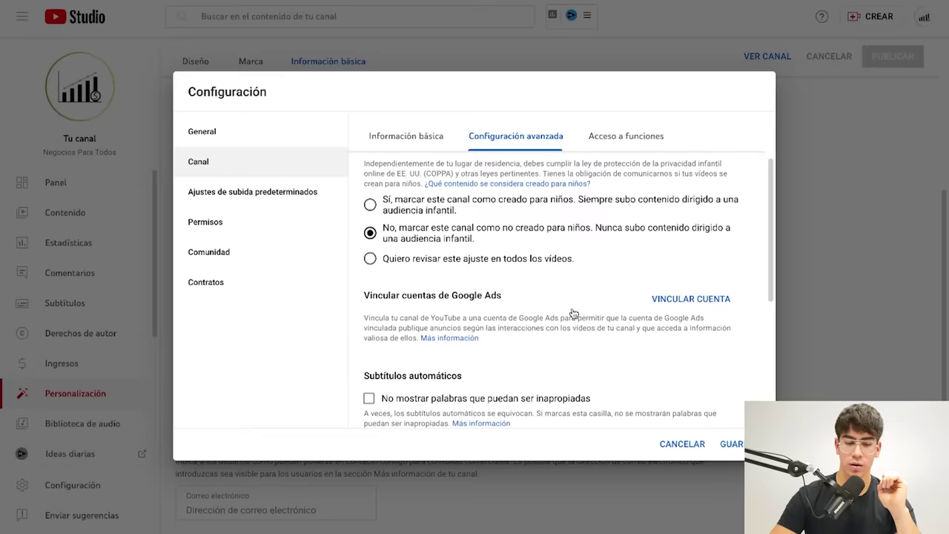
{"action": "scroll", "coordinate": [571, 312], "scroll_direction": "up", "scroll_amount": 5}
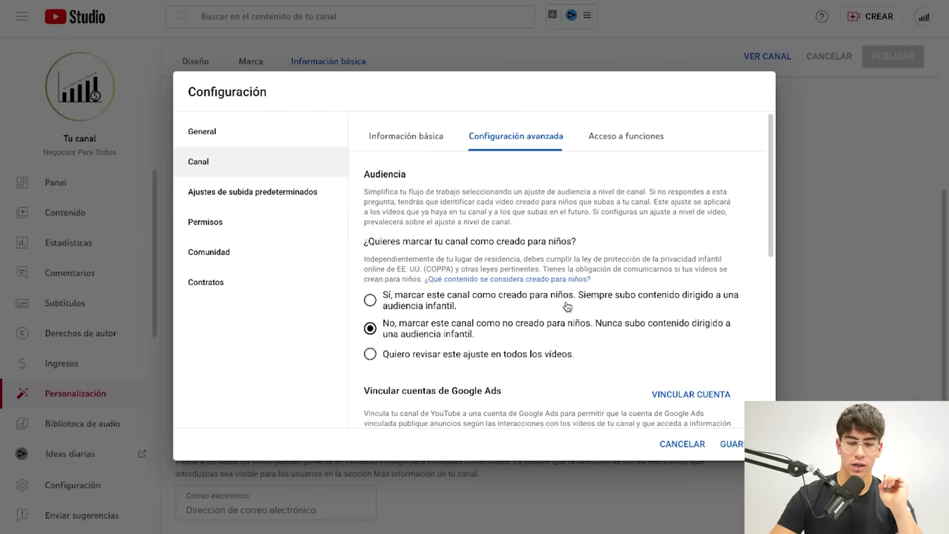
Review the feature access and upload defaults tabs, then save the settings with GUARDAR.
{"action": "left_click", "coordinate": [632, 139]}
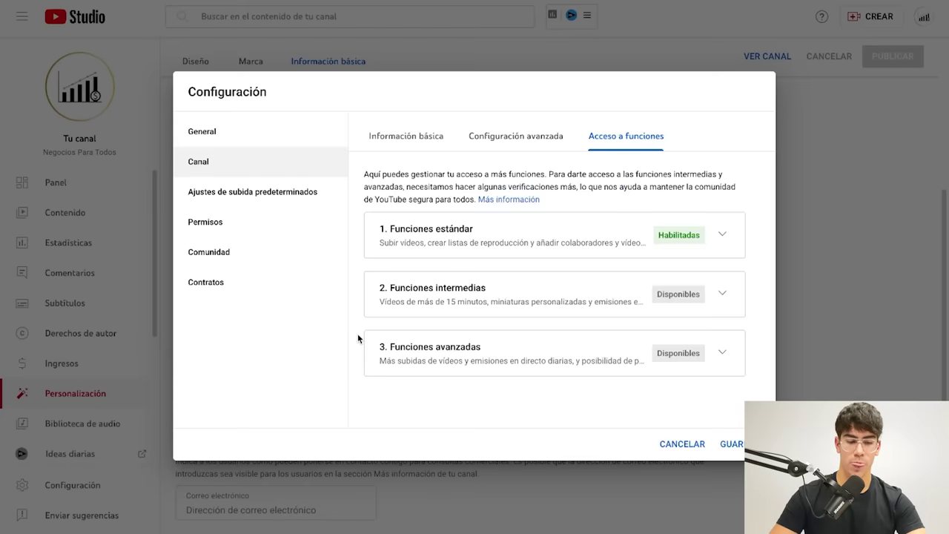
{"action": "left_click", "coordinate": [289, 195]}
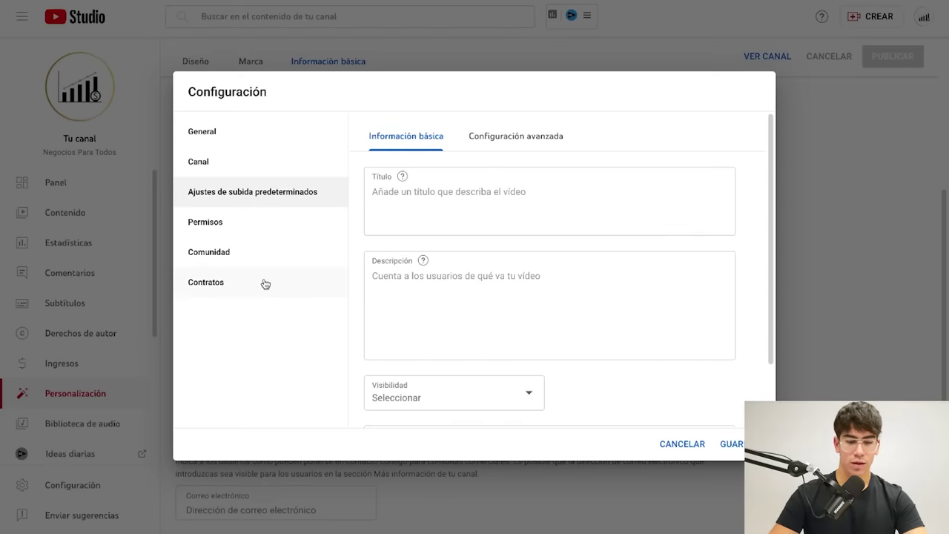
{"action": "scroll", "coordinate": [447, 277], "scroll_direction": "down", "scroll_amount": 1}
{"action": "scroll", "coordinate": [447, 282], "scroll_direction": "up", "scroll_amount": 1}
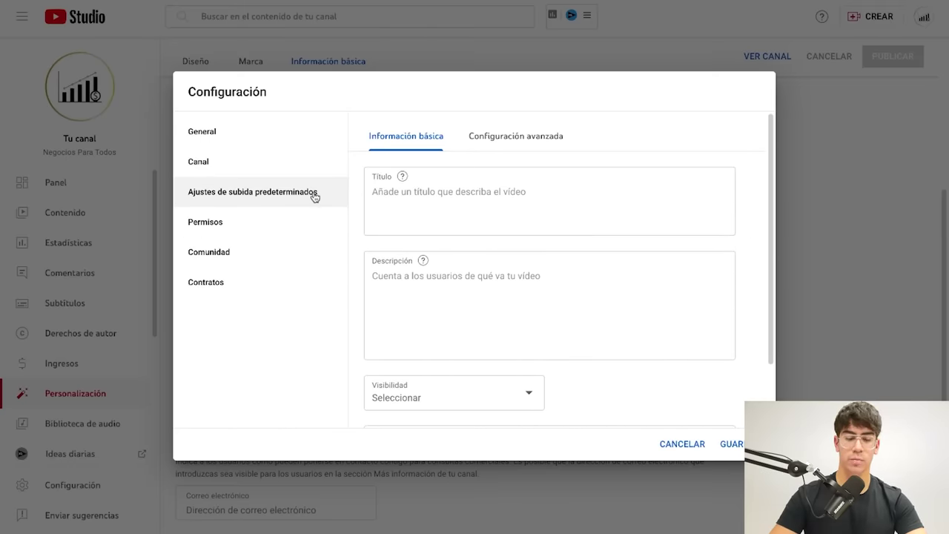
{"action": "left_click", "coordinate": [732, 443]}
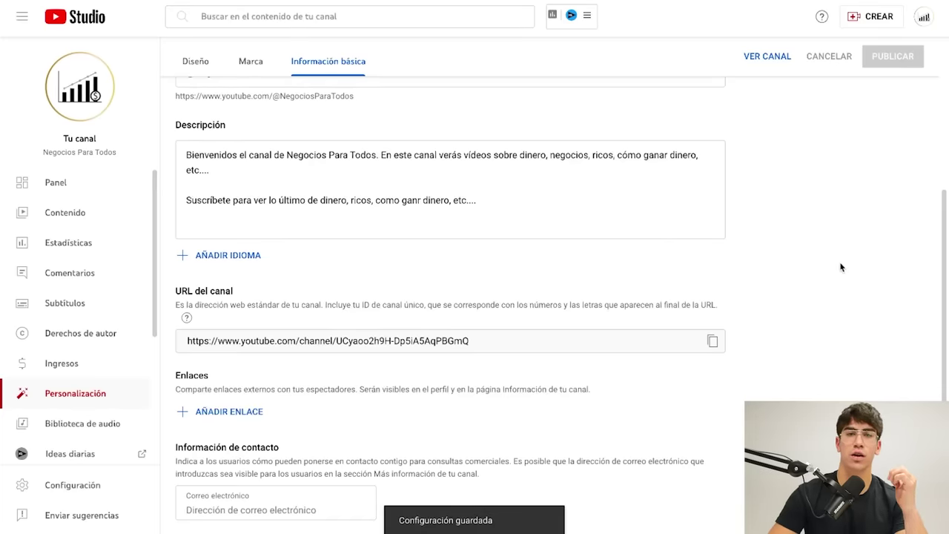
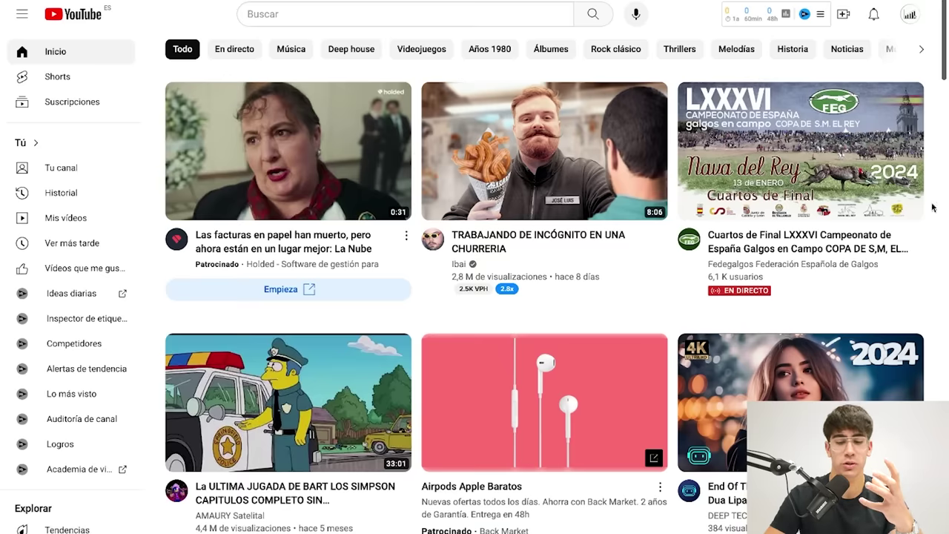
{"action": "mouse_move", "coordinate": [329, 191]}
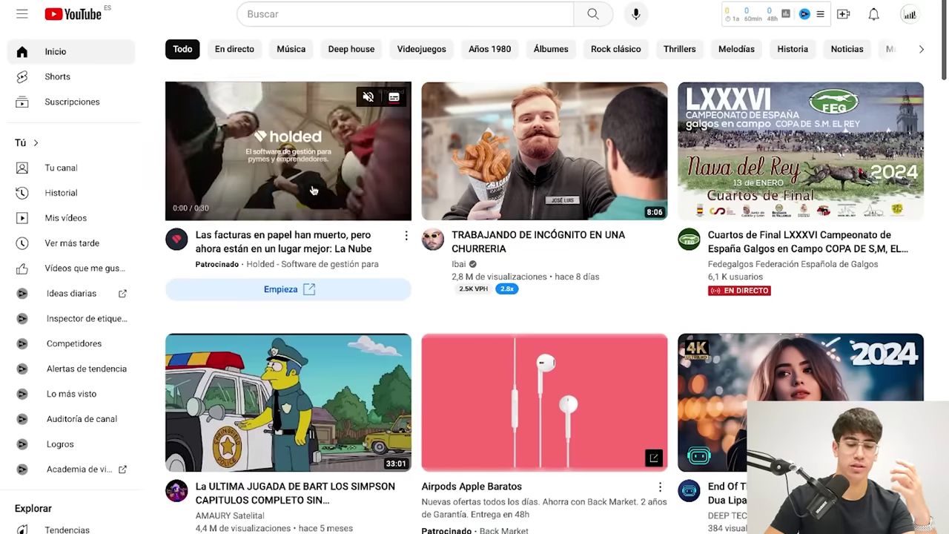
{"action": "mouse_move", "coordinate": [552, 137]}
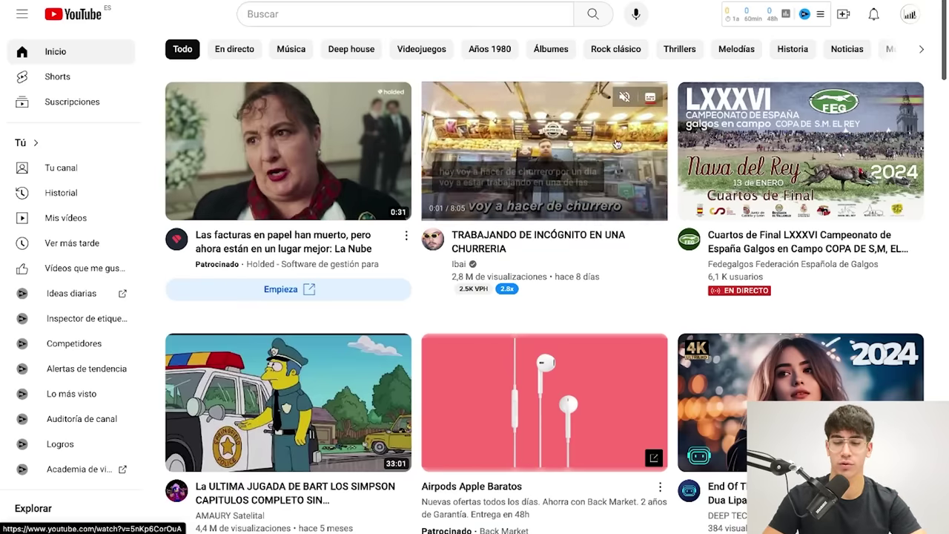
{"action": "scroll", "coordinate": [778, 270], "scroll_direction": "down", "scroll_amount": 5}
{"action": "scroll", "coordinate": [780, 271], "scroll_direction": "down", "scroll_amount": 10}
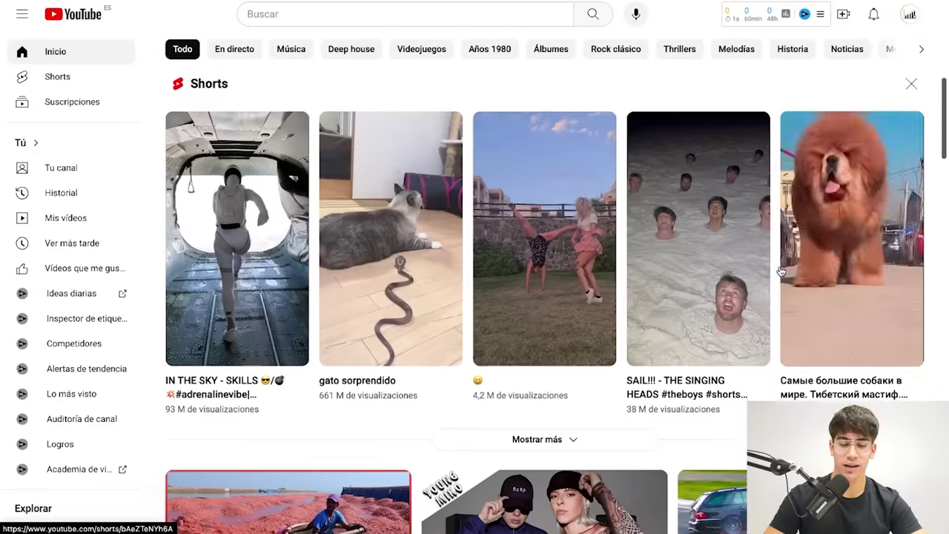
{"action": "scroll", "coordinate": [780, 271], "scroll_direction": "down", "scroll_amount": 5}
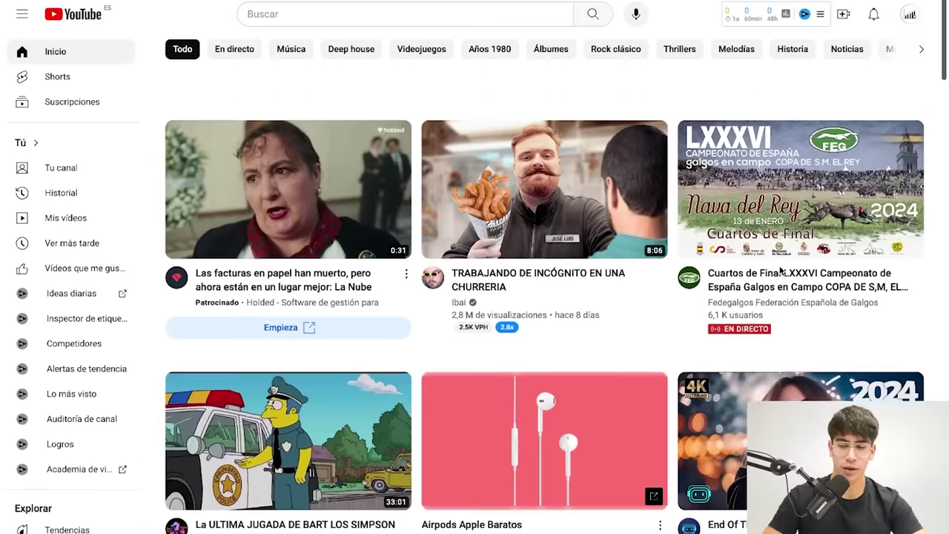
{"action": "scroll", "coordinate": [780, 271], "scroll_direction": "down", "scroll_amount": 1}
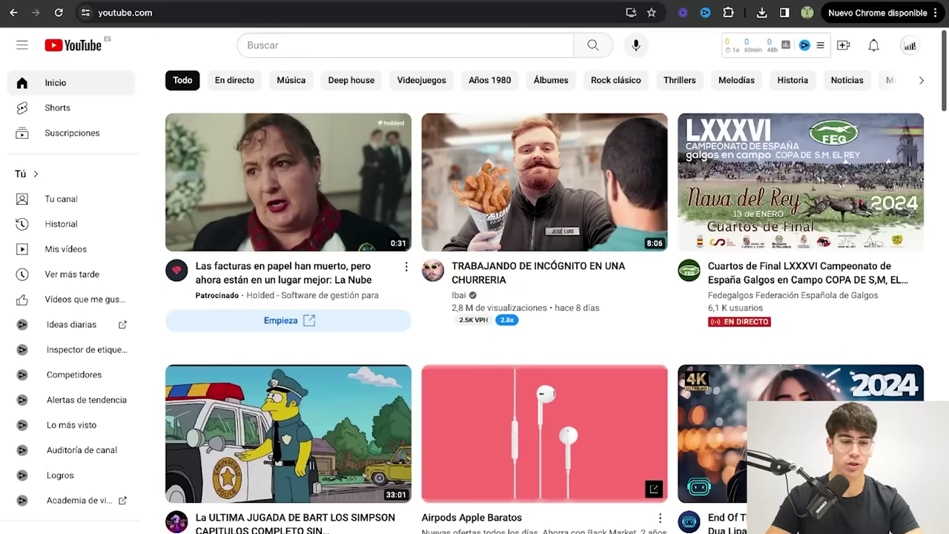
Open a new Chrome tab, search Google for 'canva' and go to canva.com.
{"action": "key", "text": "ctrl+t"}
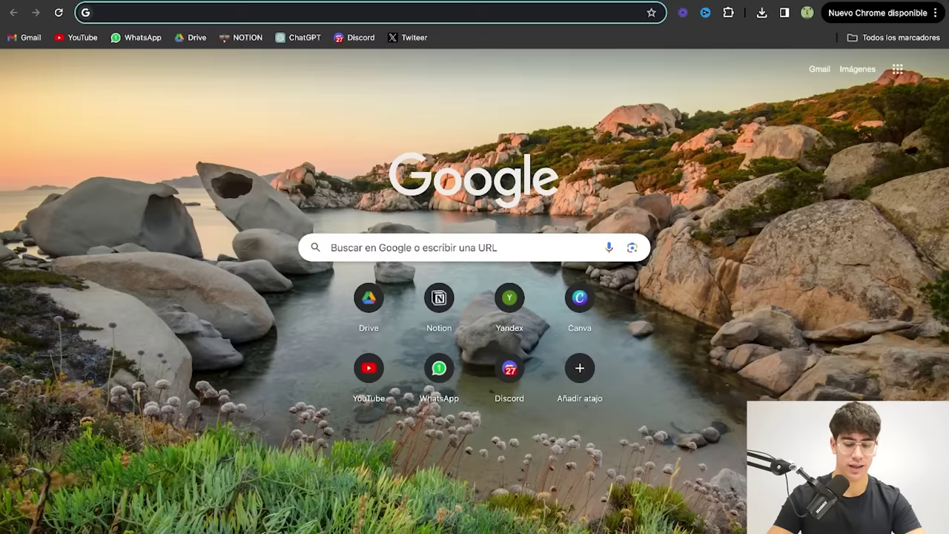
{"action": "type", "text": "canva+"}
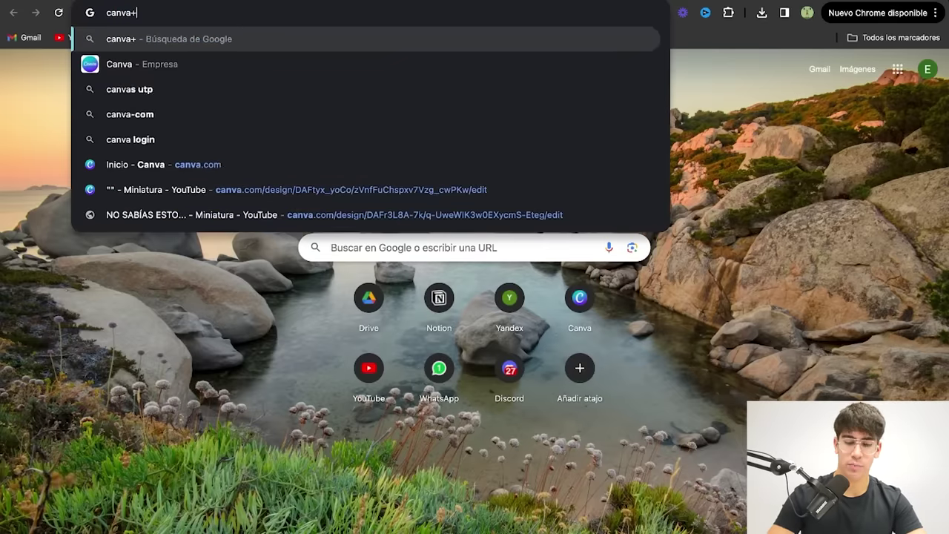
{"action": "key", "text": "BackSpace"}
{"action": "key", "text": "Return"}
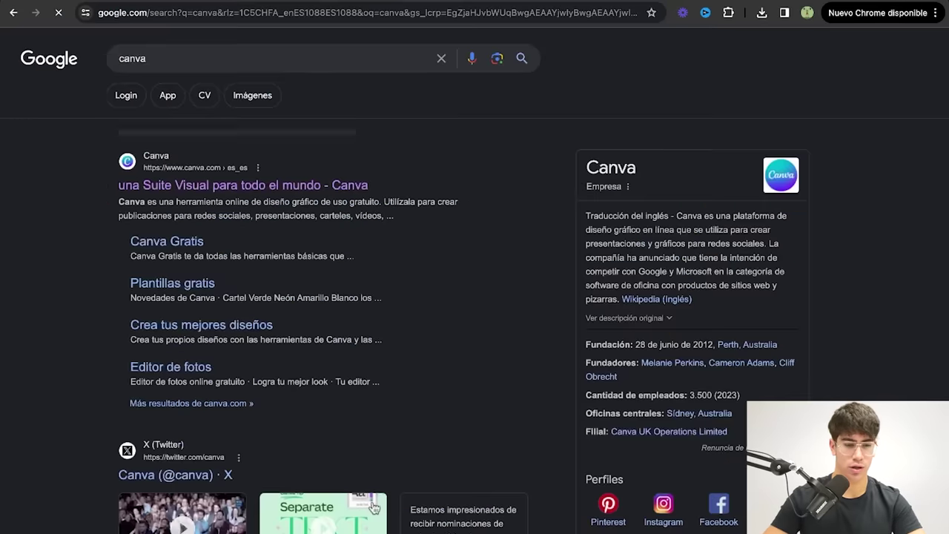
{"action": "left_click", "coordinate": [187, 185]}
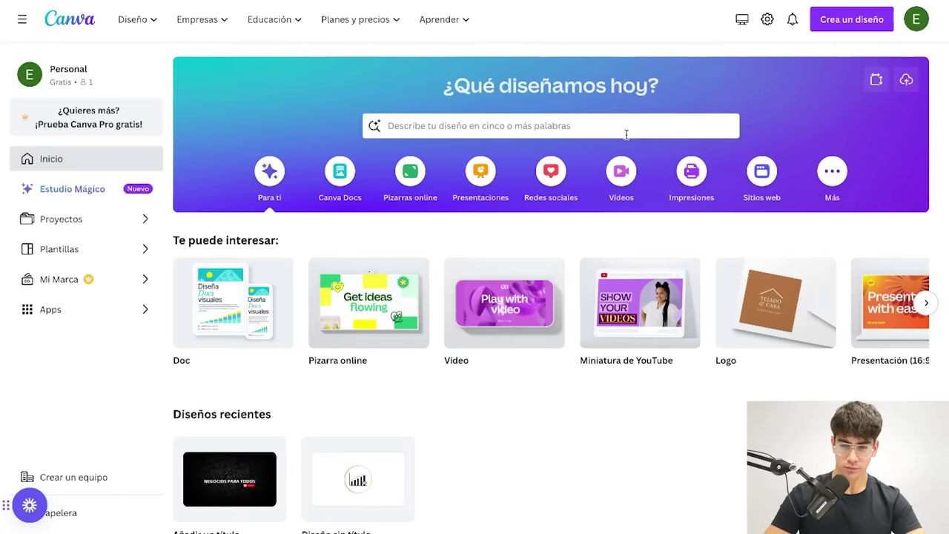
Create a new design by searching 'Miniatura de YouTube' and choosing the 1280 × 720 px format.
{"action": "left_click", "coordinate": [850, 30]}
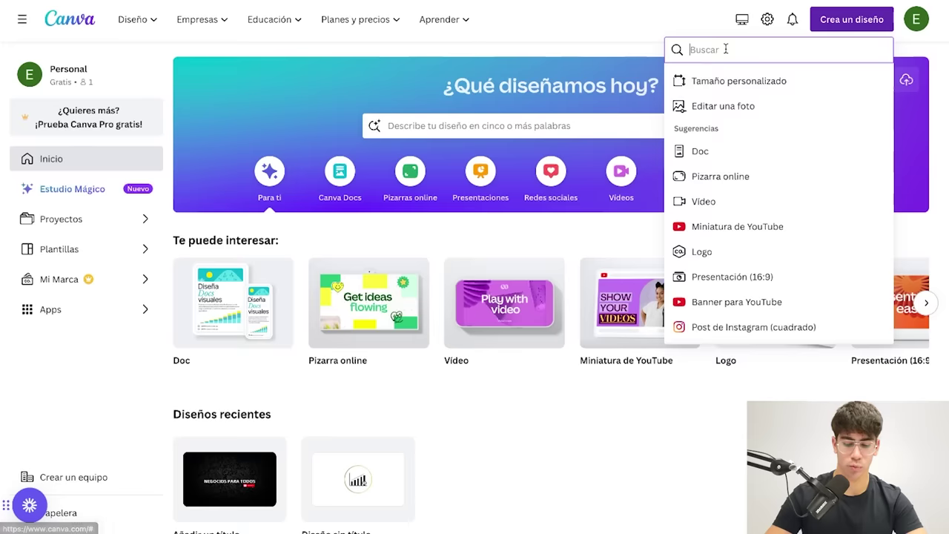
{"action": "type", "text": "Mini"}
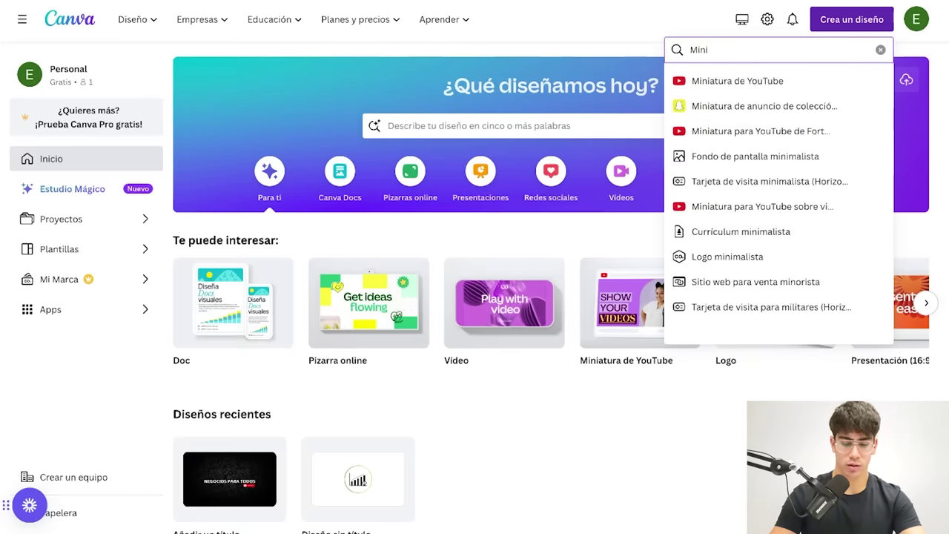
{"action": "type", "text": "atura"}
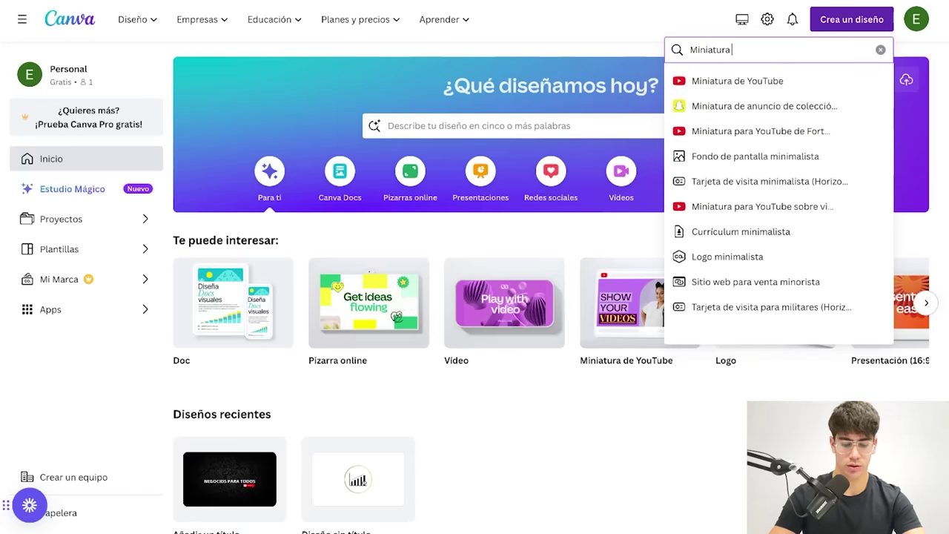
{"action": "type", "text": " de YouY"}
{"action": "key", "text": "BackSpace"}
{"action": "type", "text": "Tube"}
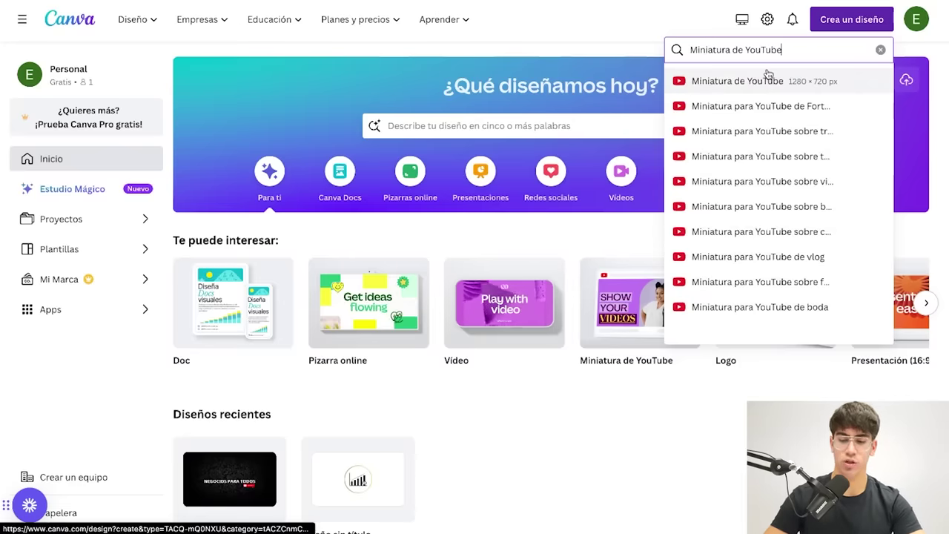
{"action": "left_click", "coordinate": [710, 83]}
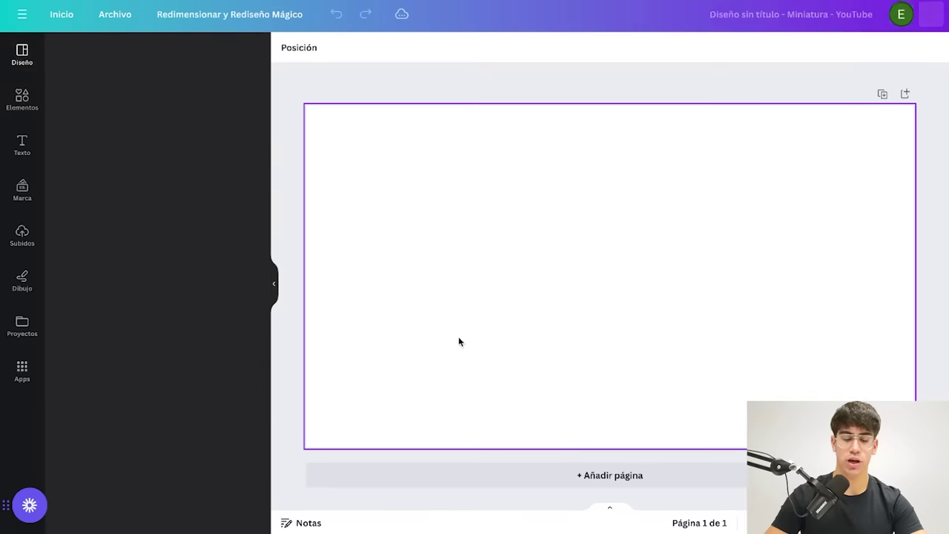
Collapse the templates side panel and select the blank 1280 × 720 thumbnail page.
{"action": "left_click", "coordinate": [276, 295]}
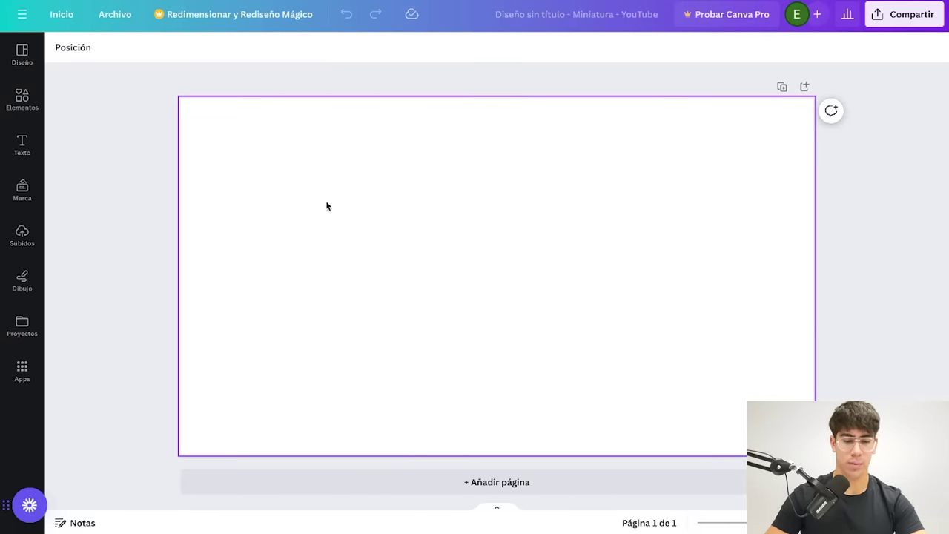
{"action": "left_click", "coordinate": [278, 242]}
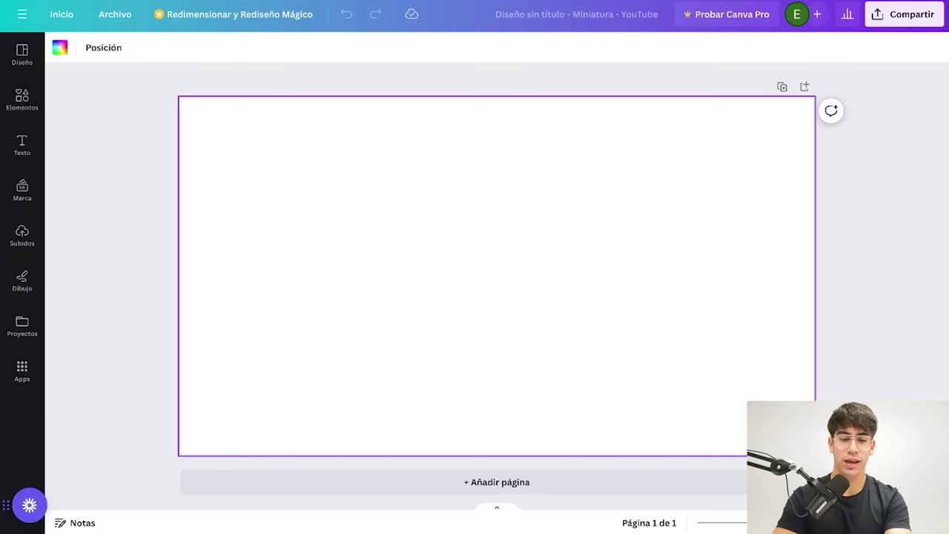
Search Google for 'como se creo apple' in a new tab and switch to image results.
{"action": "key", "text": "super+t"}
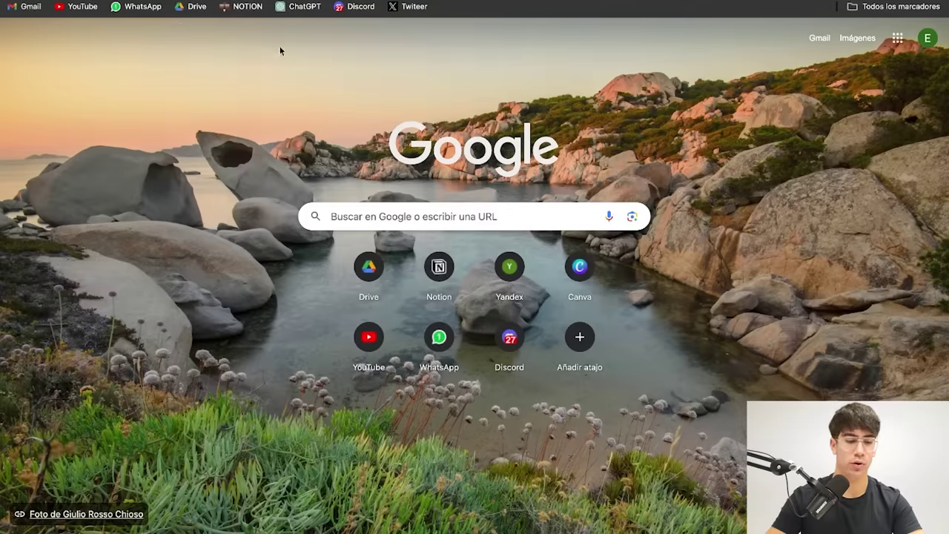
{"action": "type", "text": "como se"}
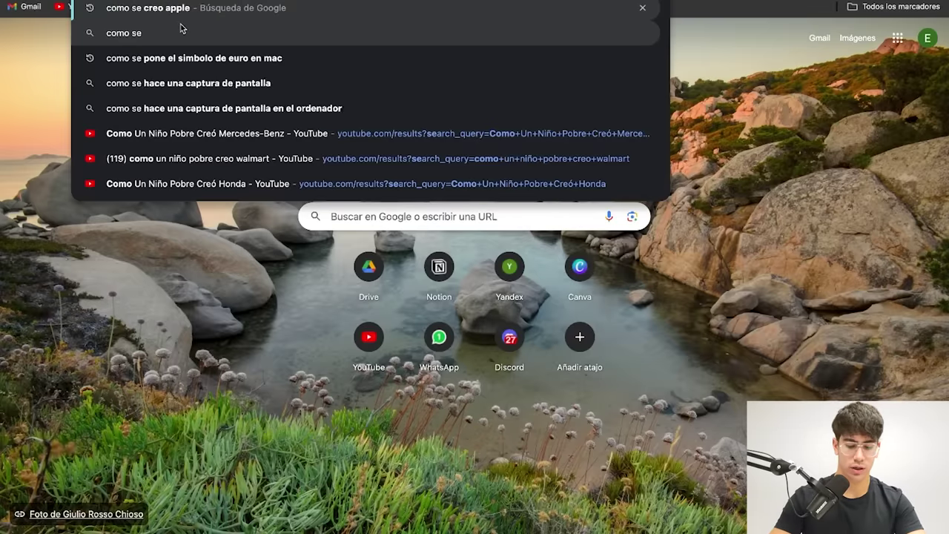
{"action": "type", "text": " creo apple"}
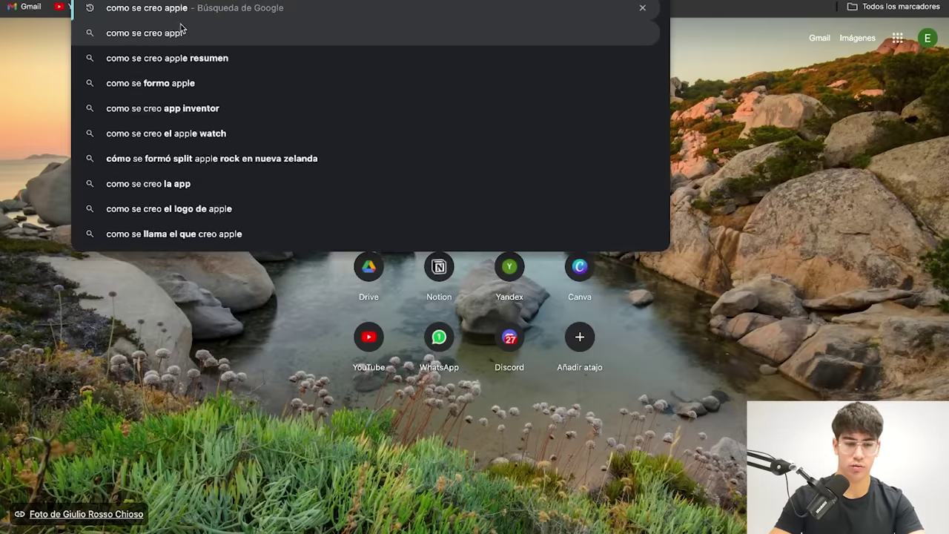
{"action": "key", "text": "Return"}
{"action": "left_click", "coordinate": [135, 65]}
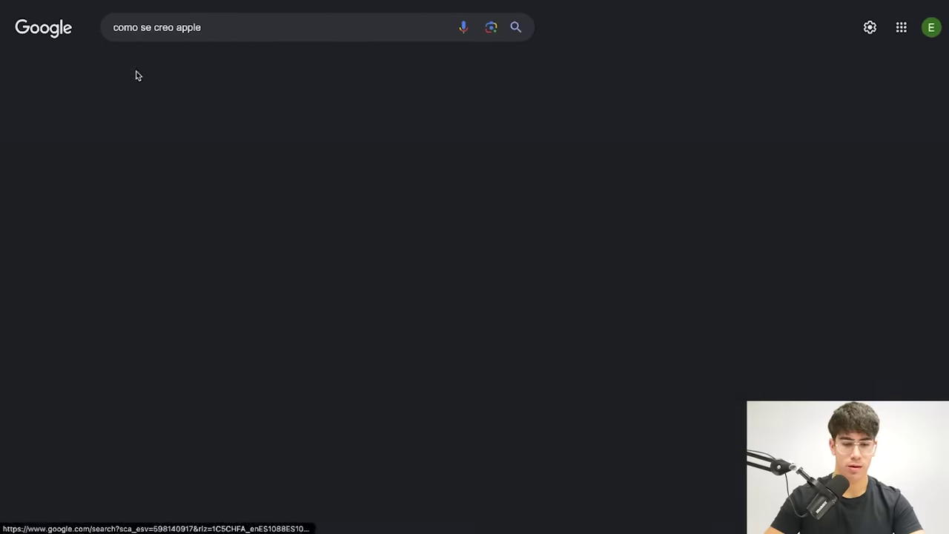
Browse the results, check the IEBS photo, then preview the EL PAÍS black-and-white founders photo.
{"action": "scroll", "coordinate": [696, 339], "scroll_direction": "down", "scroll_amount": 3}
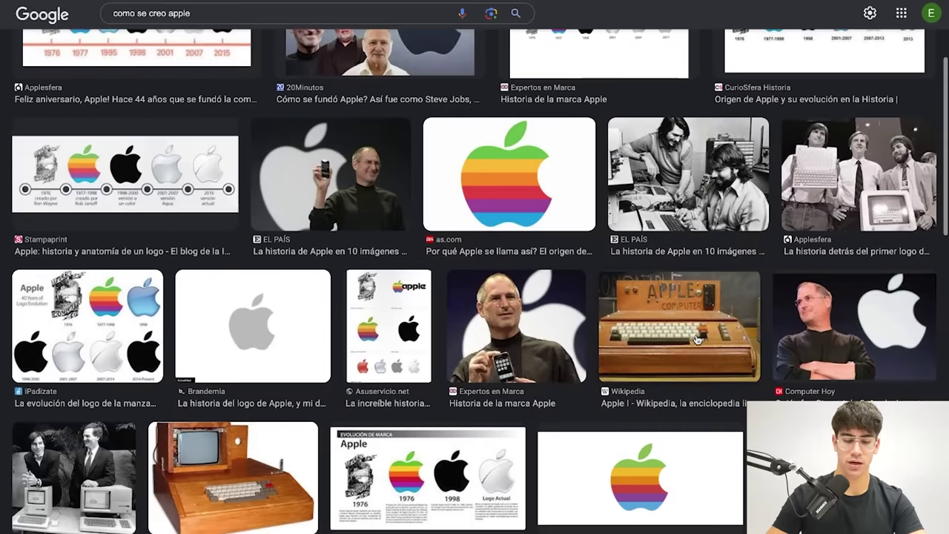
{"action": "scroll", "coordinate": [696, 340], "scroll_direction": "up", "scroll_amount": 2}
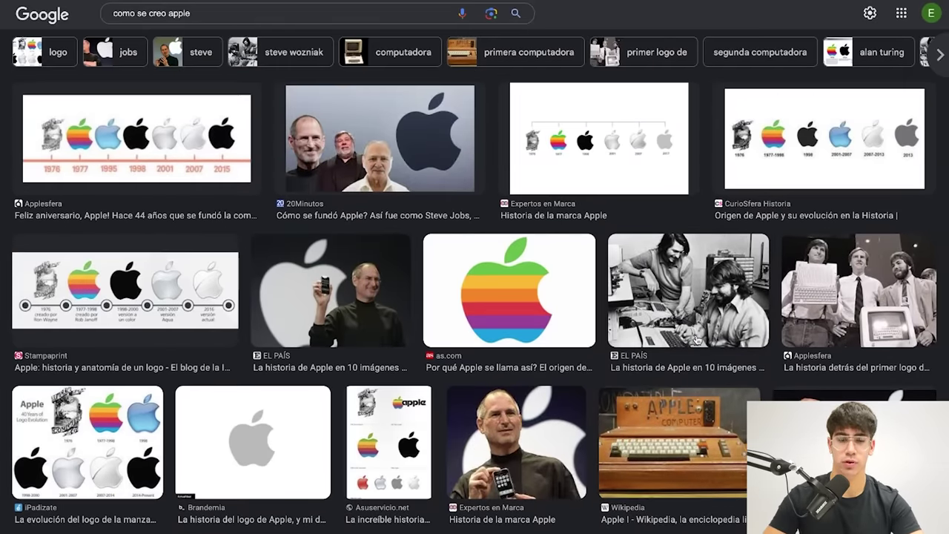
{"action": "scroll", "coordinate": [697, 340], "scroll_direction": "up", "scroll_amount": 1}
{"action": "scroll", "coordinate": [696, 339], "scroll_direction": "down", "scroll_amount": 1}
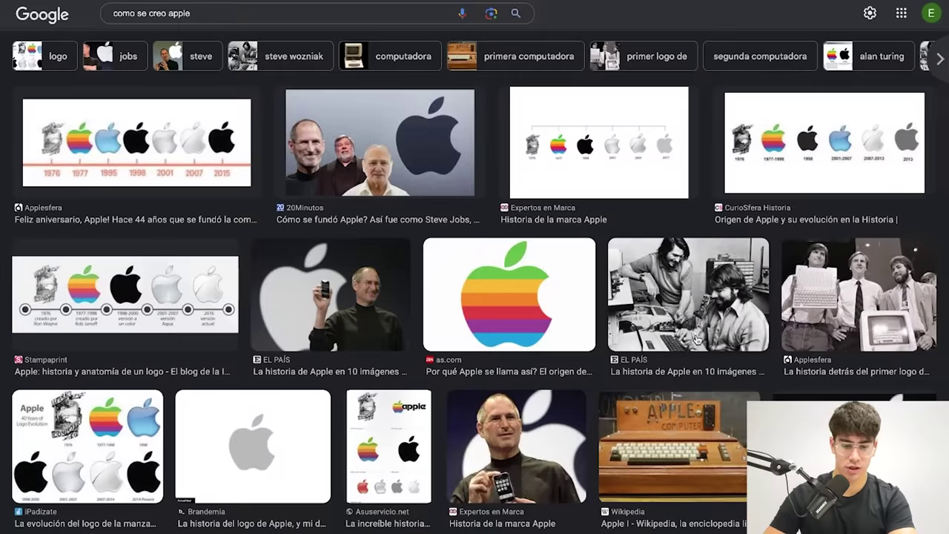
{"action": "scroll", "coordinate": [697, 339], "scroll_direction": "down", "scroll_amount": 6}
{"action": "scroll", "coordinate": [696, 340], "scroll_direction": "down", "scroll_amount": 3}
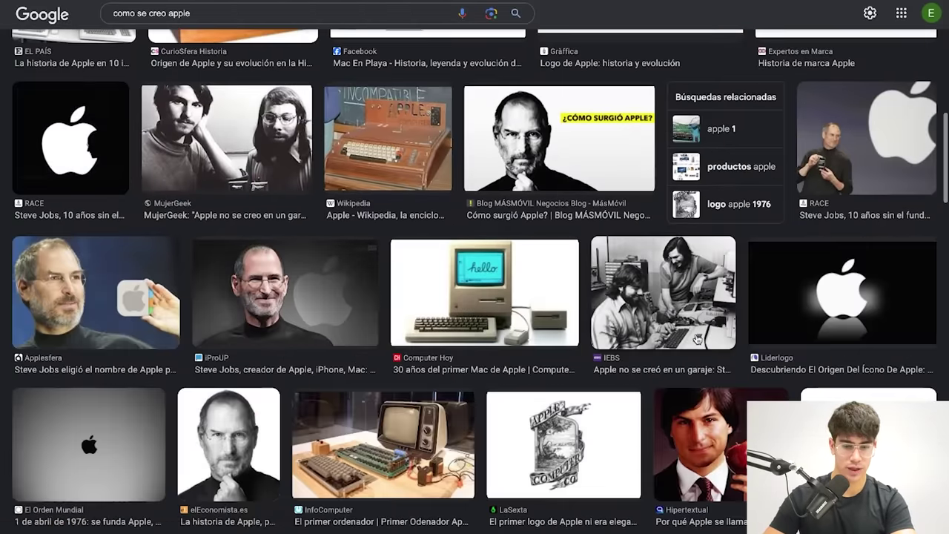
{"action": "scroll", "coordinate": [697, 339], "scroll_direction": "down", "scroll_amount": 7}
{"action": "scroll", "coordinate": [697, 340], "scroll_direction": "down", "scroll_amount": 7}
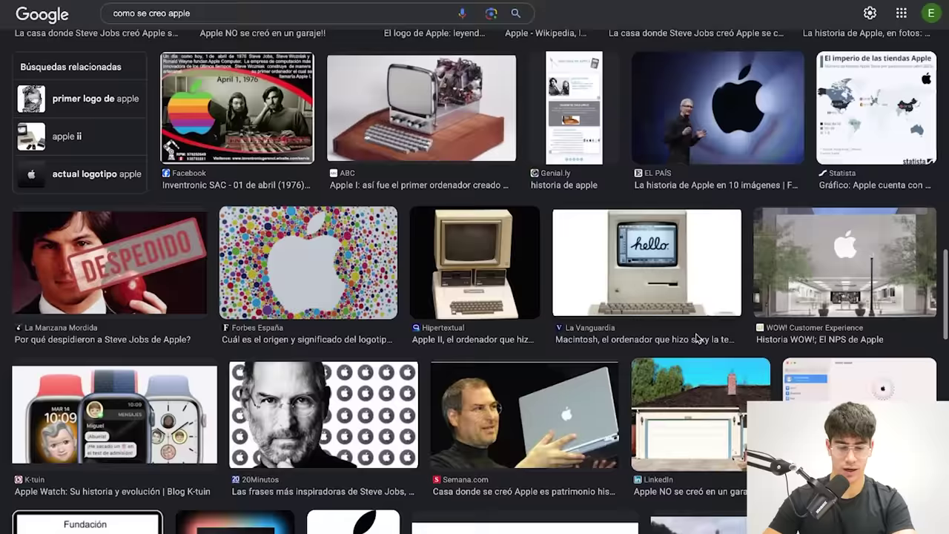
{"action": "scroll", "coordinate": [697, 339], "scroll_direction": "up", "scroll_amount": 5}
{"action": "scroll", "coordinate": [697, 340], "scroll_direction": "up", "scroll_amount": 10}
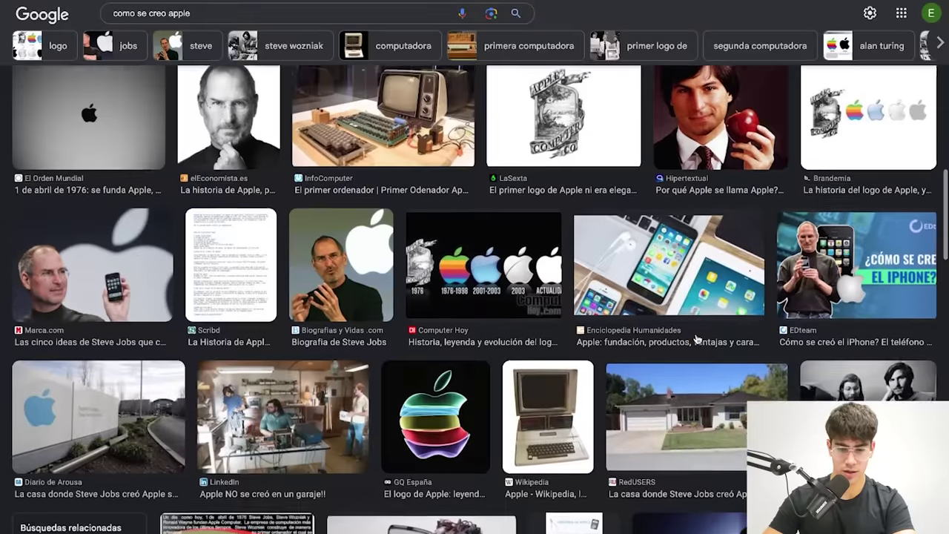
{"action": "scroll", "coordinate": [697, 340], "scroll_direction": "down", "scroll_amount": 4}
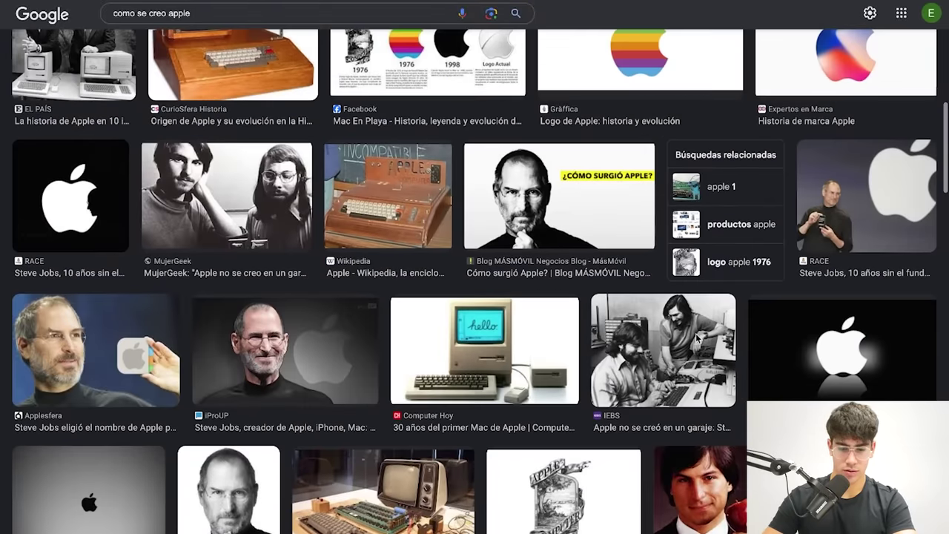
{"action": "scroll", "coordinate": [697, 337], "scroll_direction": "up", "scroll_amount": 1}
{"action": "left_click", "coordinate": [642, 402]}
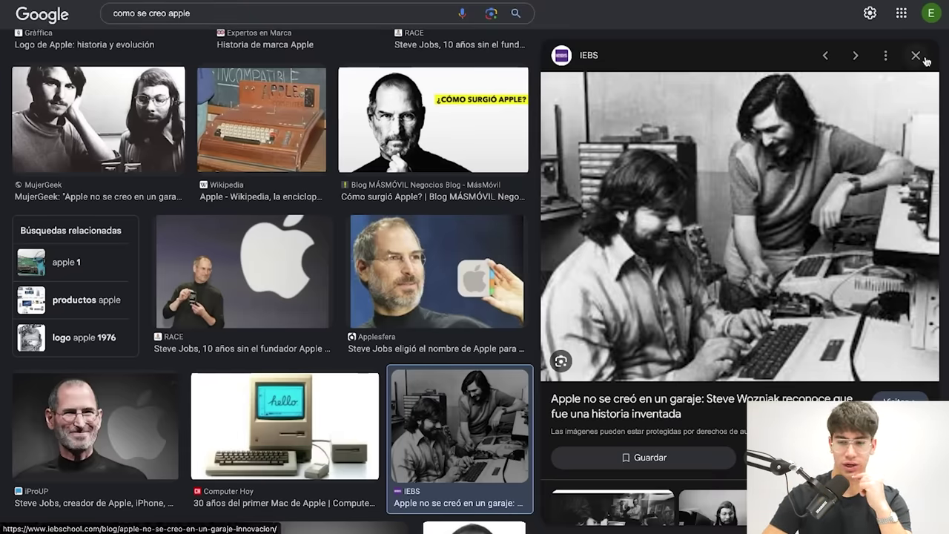
{"action": "key", "text": "Escape"}
{"action": "scroll", "coordinate": [618, 215], "scroll_direction": "up", "scroll_amount": 10}
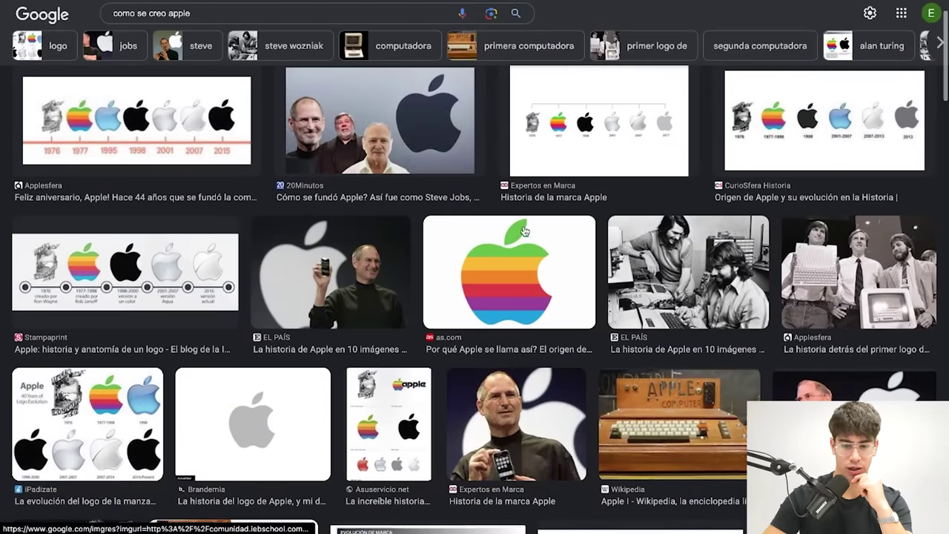
{"action": "left_click", "coordinate": [664, 259]}
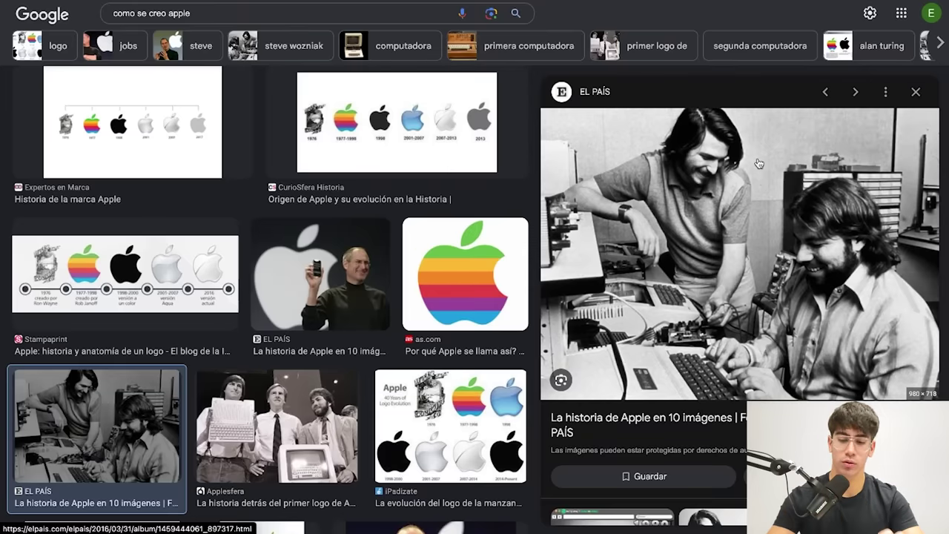
Save the previewed founders photo to Escritorio as 'Cómo se creo apple'.
{"action": "right_click", "coordinate": [735, 215]}
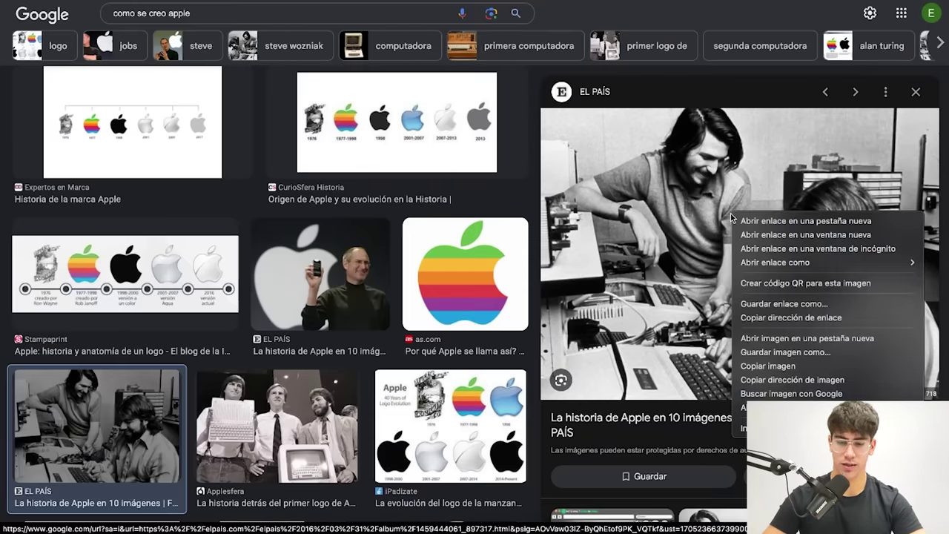
{"action": "left_click", "coordinate": [769, 362]}
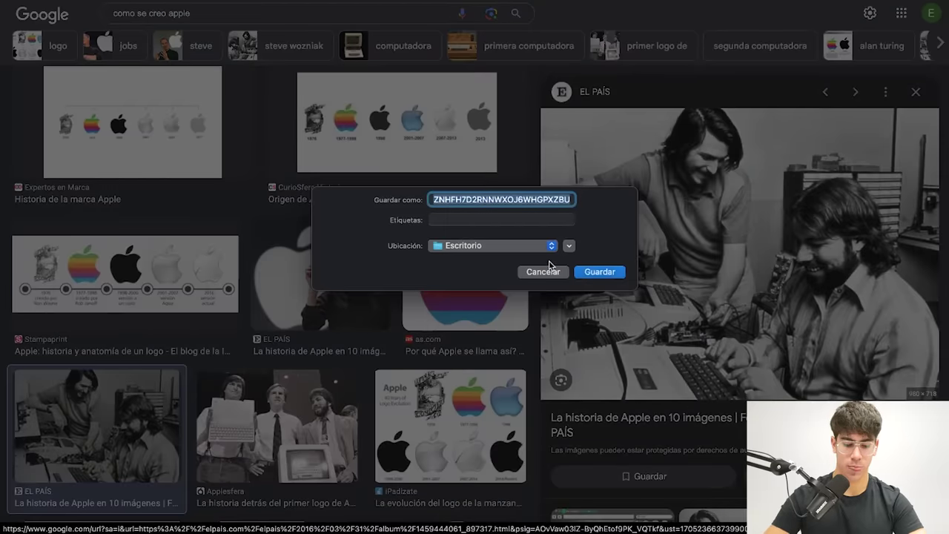
{"action": "type", "text": "Cómo se"}
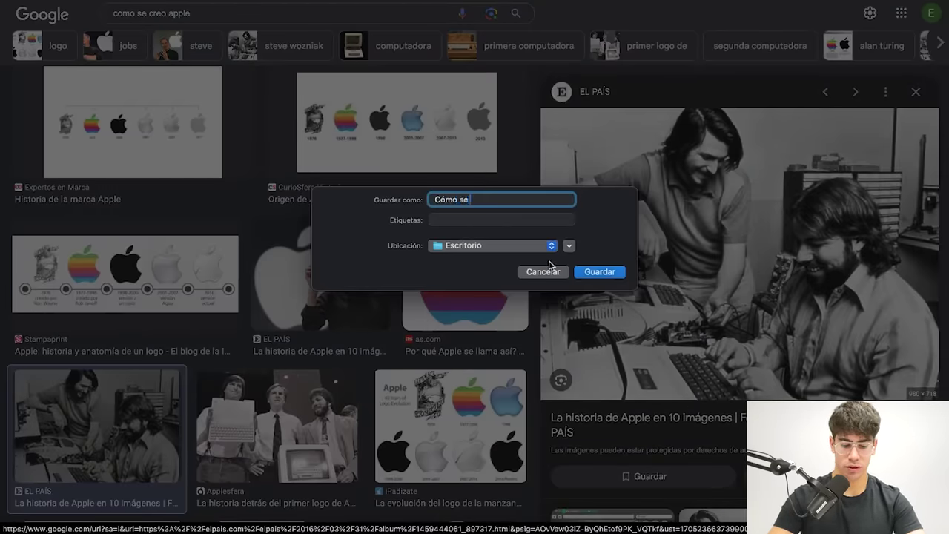
{"action": "type", "text": " creo apple"}
{"action": "key", "text": "Return"}
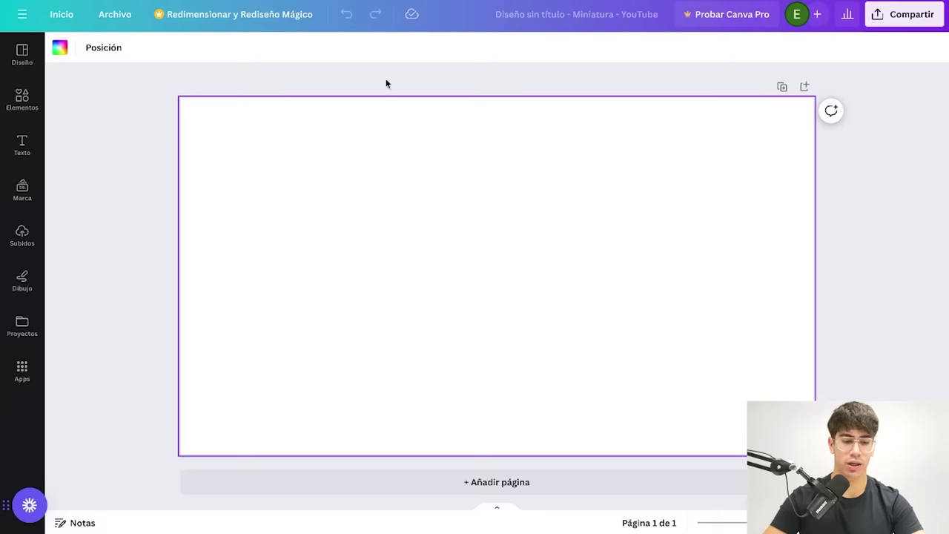
Add the black-and-white founders photo from the Subidos uploads onto the thumbnail page.
{"action": "left_click", "coordinate": [23, 235]}
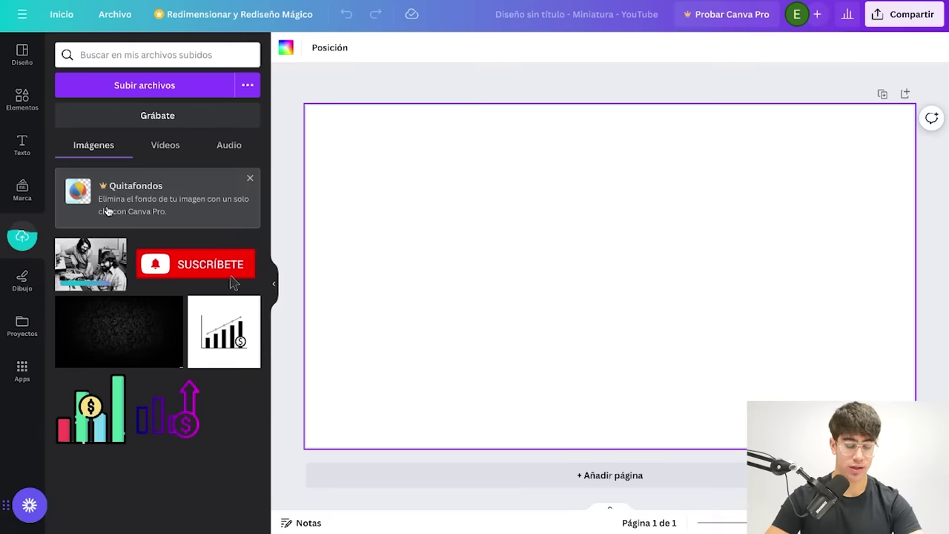
{"action": "left_click", "coordinate": [94, 272]}
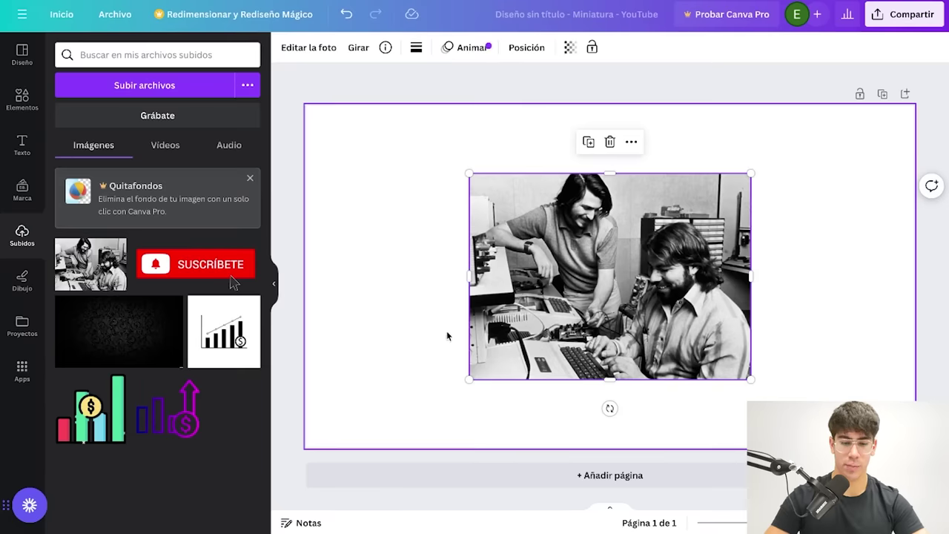
Move the founders photo to the top-left and resize it to 875 × 720 px, full height.
{"action": "left_click_drag", "start_coordinate": [633, 247], "coordinate": [474, 174]}
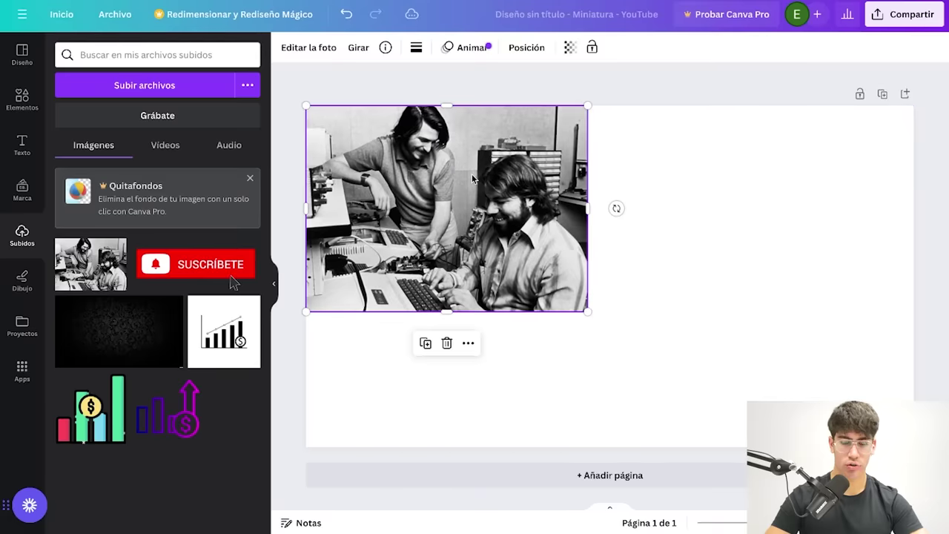
{"action": "left_click_drag", "start_coordinate": [590, 312], "coordinate": [799, 409]}
{"action": "left_click_drag", "start_coordinate": [640, 329], "coordinate": [687, 331]}
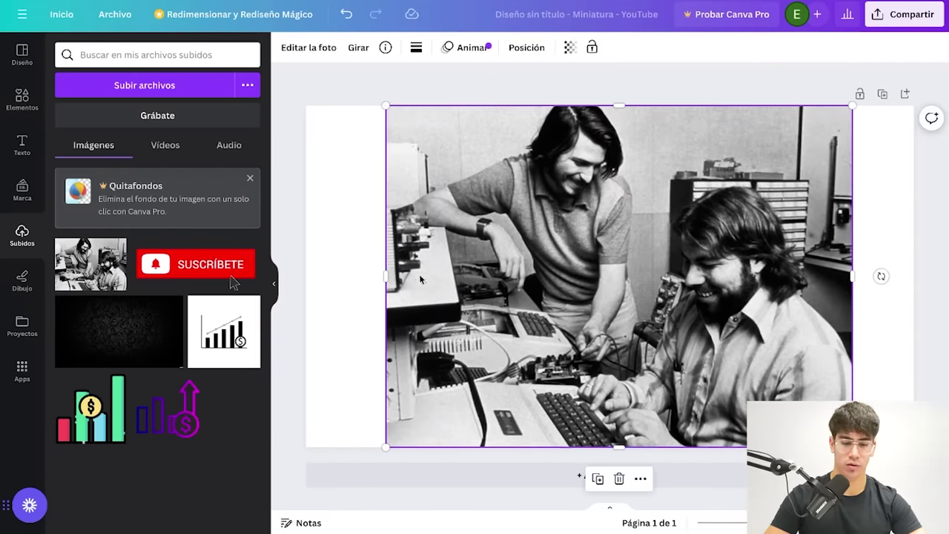
{"action": "left_click_drag", "start_coordinate": [852, 447], "coordinate": [618, 275]}
{"action": "left_click_drag", "start_coordinate": [525, 236], "coordinate": [445, 234]}
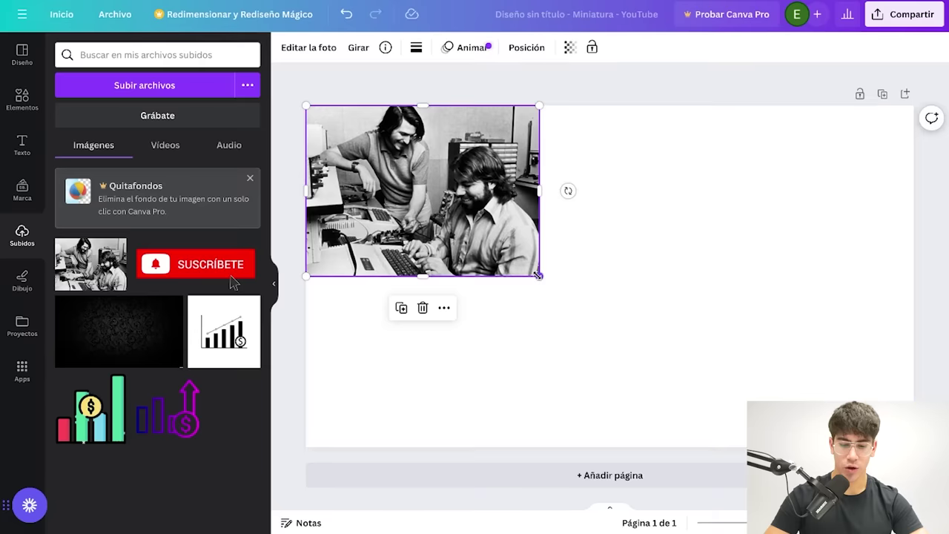
{"action": "left_click_drag", "start_coordinate": [538, 275], "coordinate": [808, 395]}
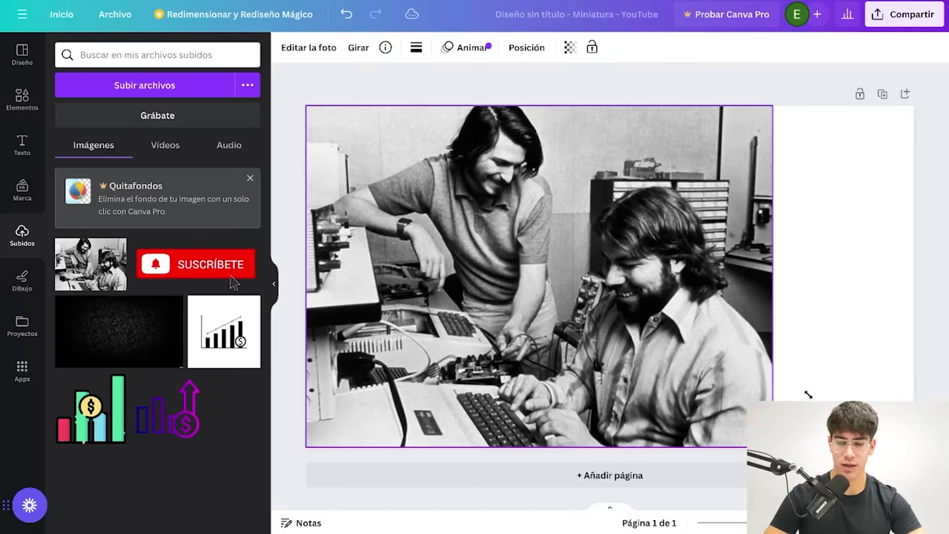
{"action": "left_click_drag", "start_coordinate": [597, 253], "coordinate": [502, 250]}
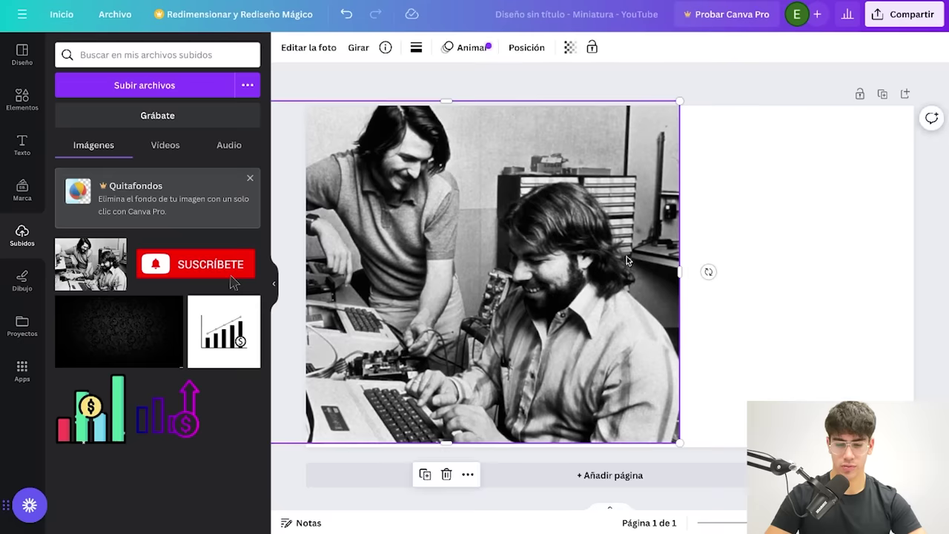
{"action": "left_click_drag", "start_coordinate": [626, 261], "coordinate": [606, 280]}
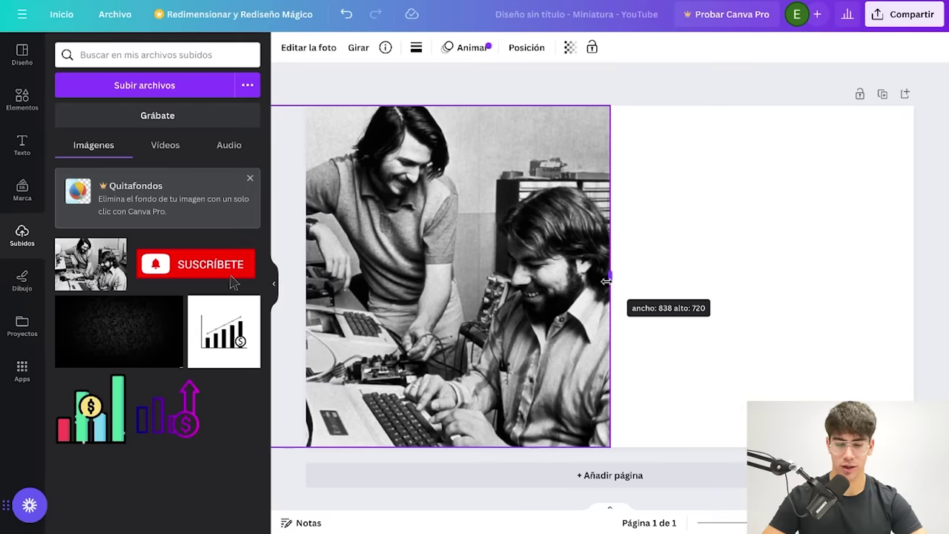
{"action": "left_click_drag", "start_coordinate": [606, 281], "coordinate": [607, 280]}
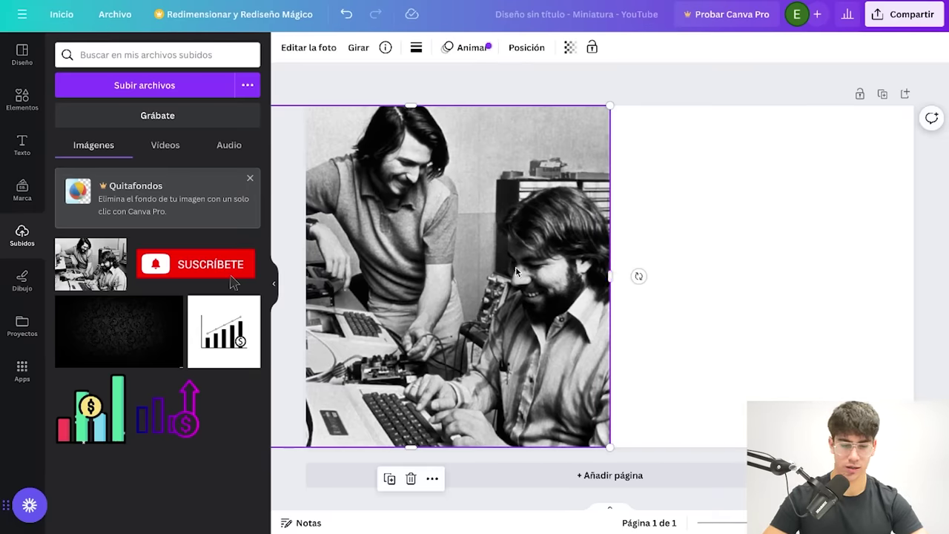
{"action": "left_click_drag", "start_coordinate": [413, 291], "coordinate": [395, 291]}
{"action": "left_click_drag", "start_coordinate": [593, 275], "coordinate": [612, 273]}
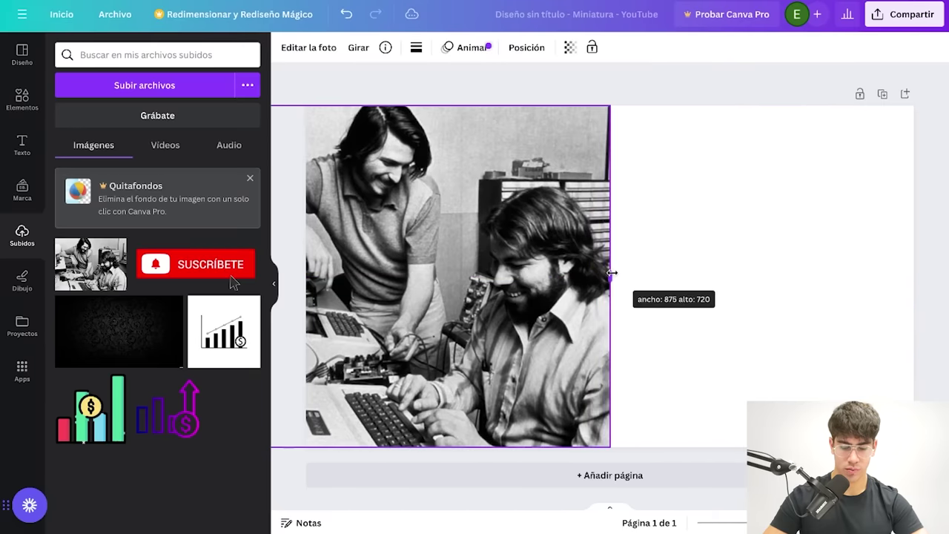
Deselect the photo and search Google Images for 'apple tiendas'.
{"action": "left_click", "coordinate": [707, 233]}
{"action": "key", "text": "alt+Tab"}
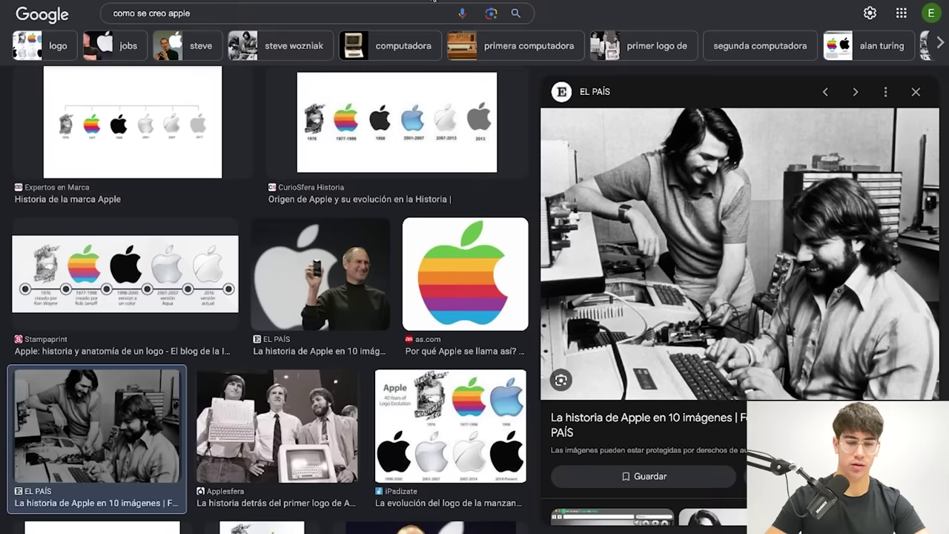
{"action": "triple_click", "coordinate": [263, 18]}
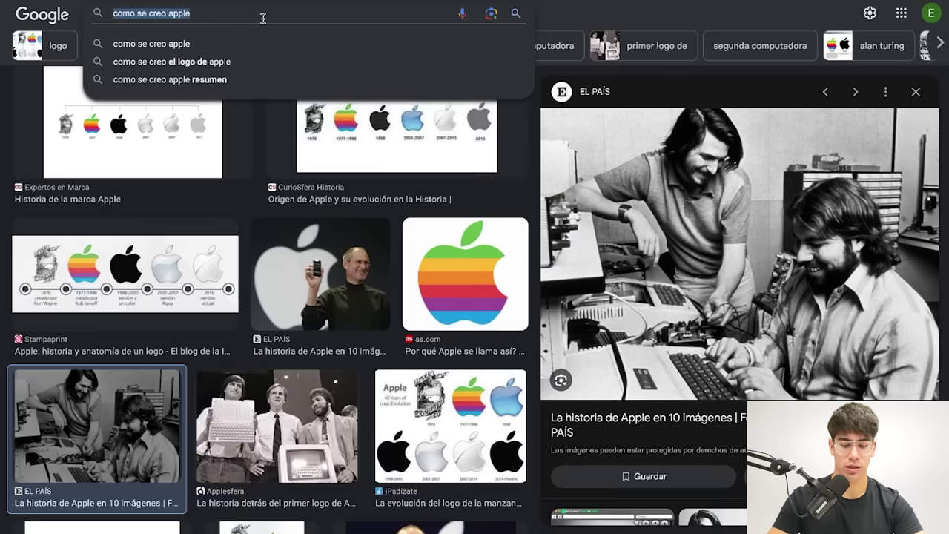
{"action": "type", "text": "apple tiendas"}
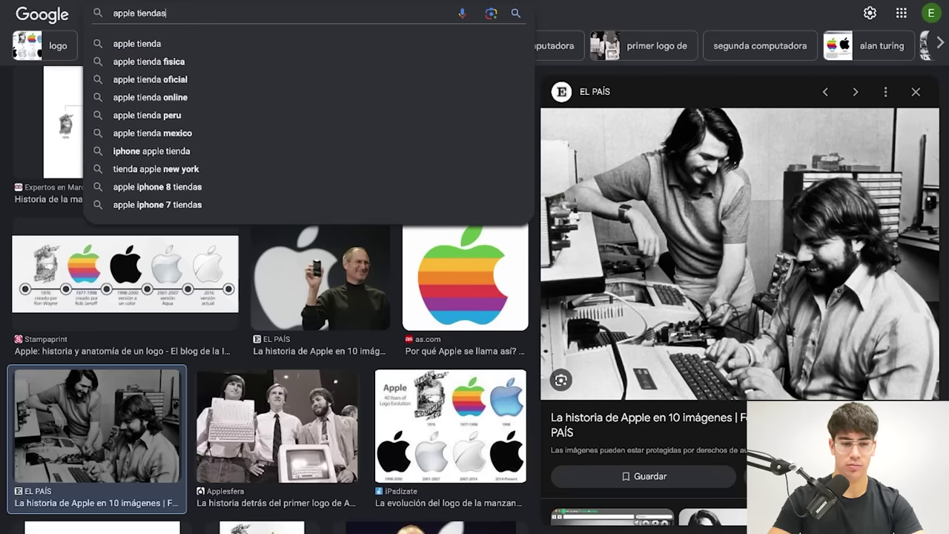
{"action": "key", "text": "Return"}
Refine the search to 'apple tiendas 2024' and scroll through the results.
{"action": "left_click", "coordinate": [191, 26]}
{"action": "type", "text": "202"}
{"action": "key", "text": "Return"}
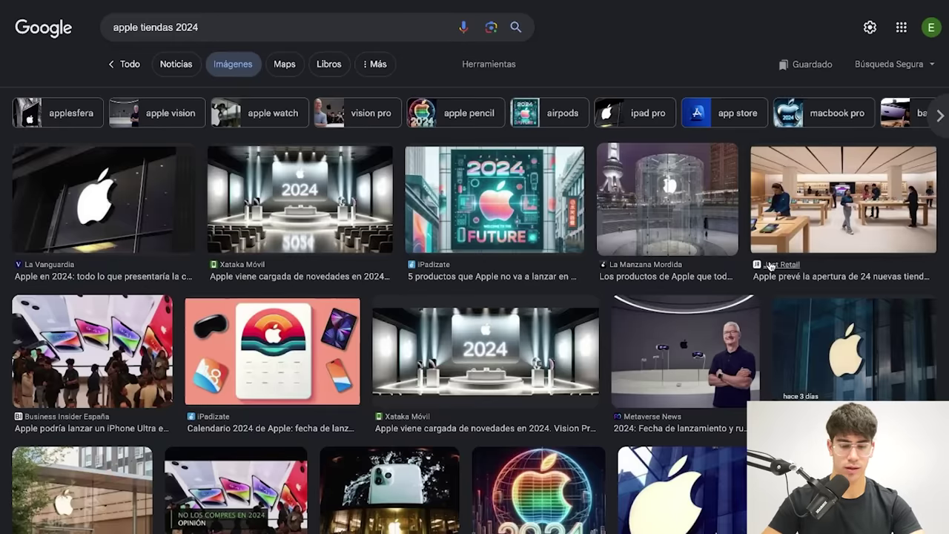
{"action": "scroll", "coordinate": [768, 263], "scroll_direction": "down", "scroll_amount": 5}
{"action": "scroll", "coordinate": [769, 267], "scroll_direction": "down", "scroll_amount": 6}
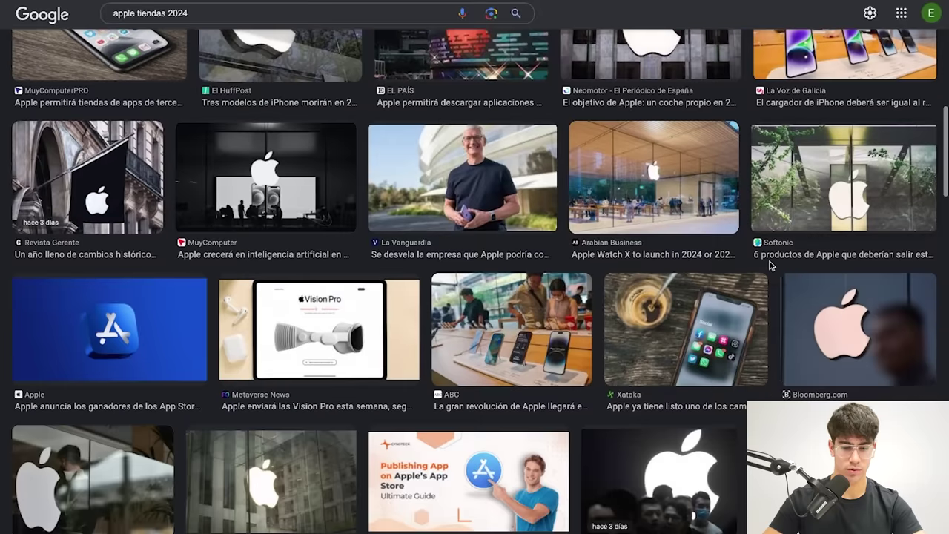
{"action": "scroll", "coordinate": [769, 265], "scroll_direction": "down", "scroll_amount": 6}
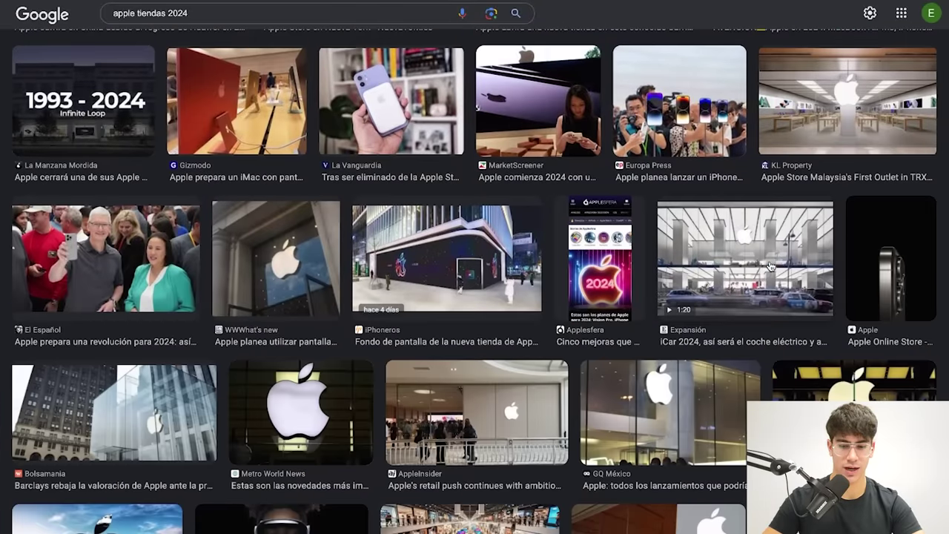
{"action": "scroll", "coordinate": [769, 266], "scroll_direction": "down", "scroll_amount": 8}
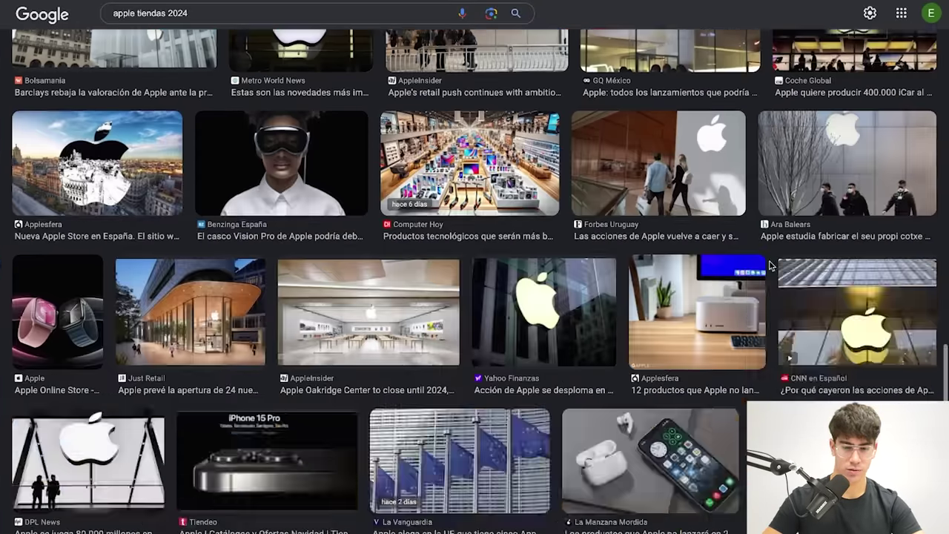
{"action": "scroll", "coordinate": [769, 267], "scroll_direction": "down", "scroll_amount": 10}
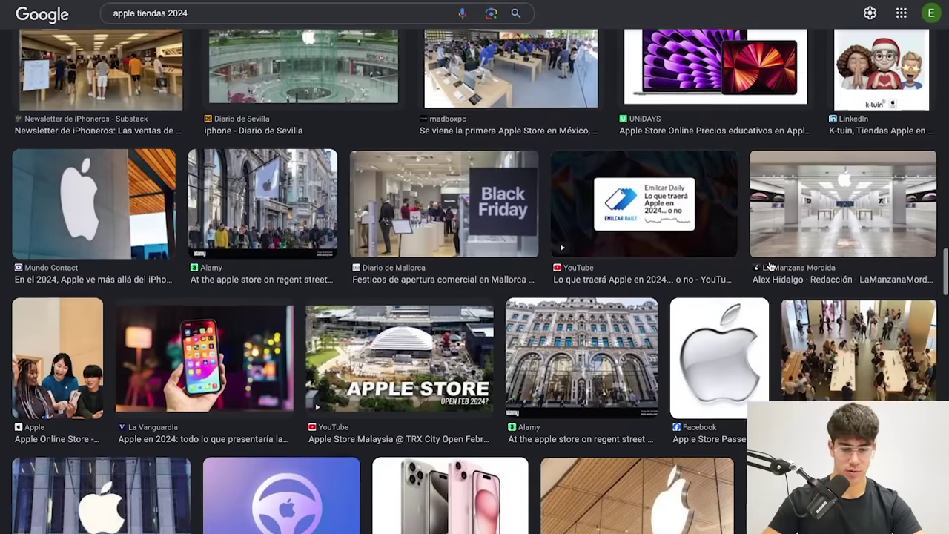
{"action": "scroll", "coordinate": [770, 267], "scroll_direction": "down", "scroll_amount": 5}
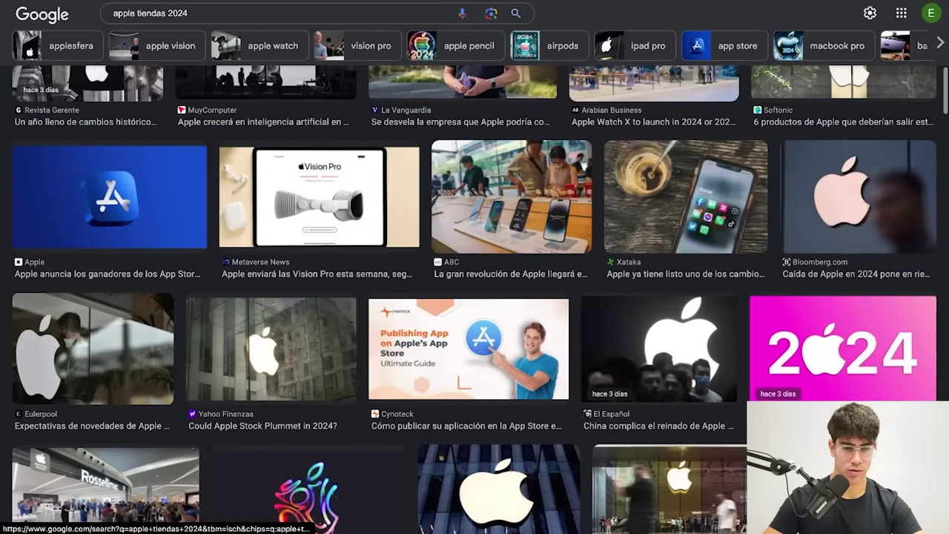
Remove the year from the query and rerun the 'apple tiendas' search.
{"action": "left_click", "coordinate": [254, 13]}
{"action": "key", "text": "BackSpace"}
{"action": "key", "text": "BackSpace"}
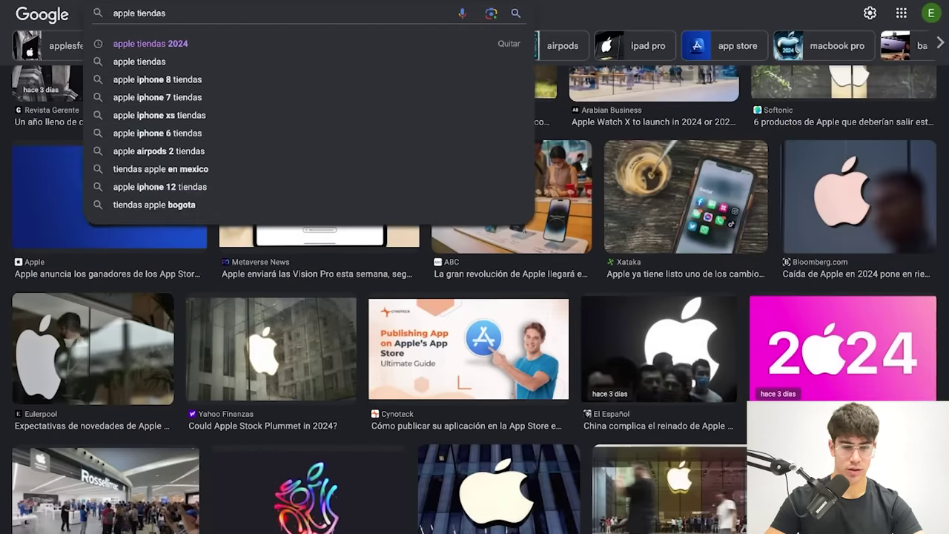
{"action": "key", "text": "Return"}
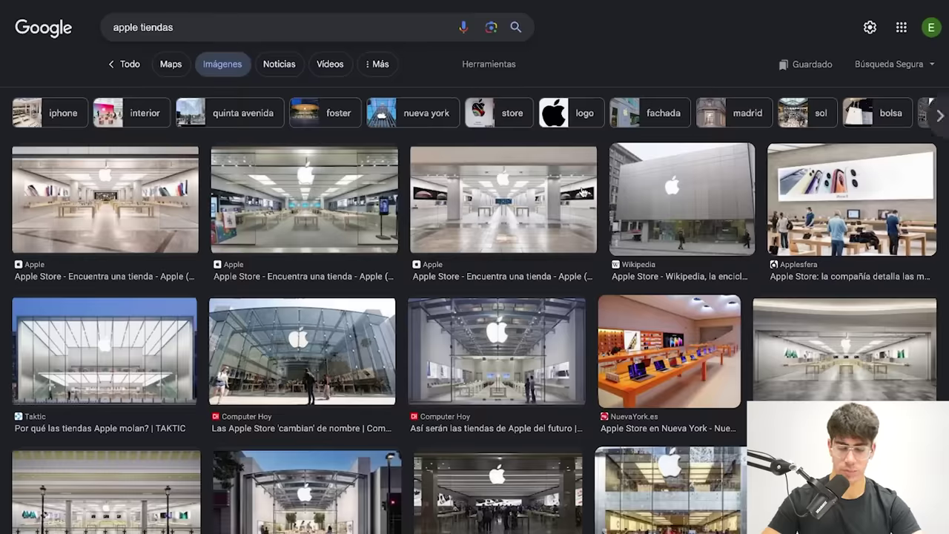
Scroll through the 'apple tiendas' image results.
{"action": "scroll", "coordinate": [583, 193], "scroll_direction": "down", "scroll_amount": 10}
{"action": "scroll", "coordinate": [583, 188], "scroll_direction": "down", "scroll_amount": 10}
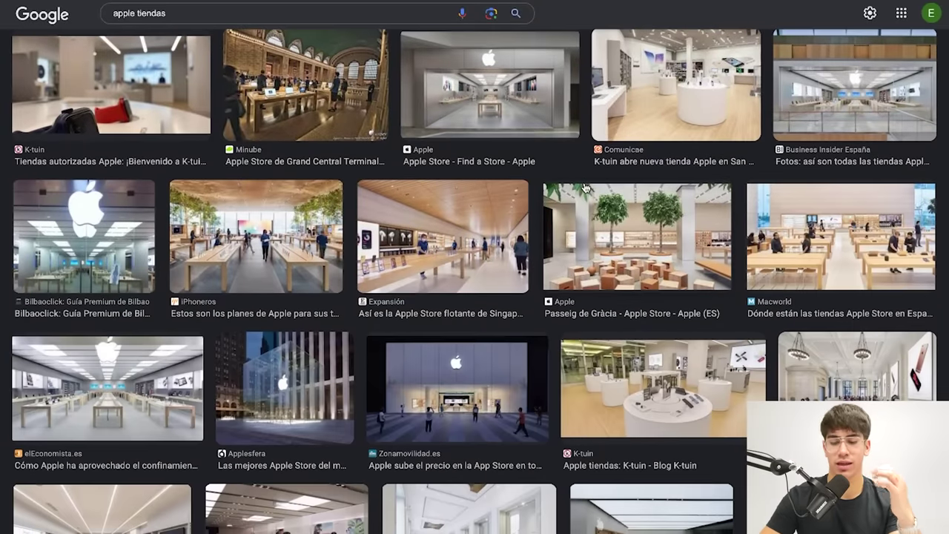
{"action": "scroll", "coordinate": [583, 188], "scroll_direction": "up", "scroll_amount": 20}
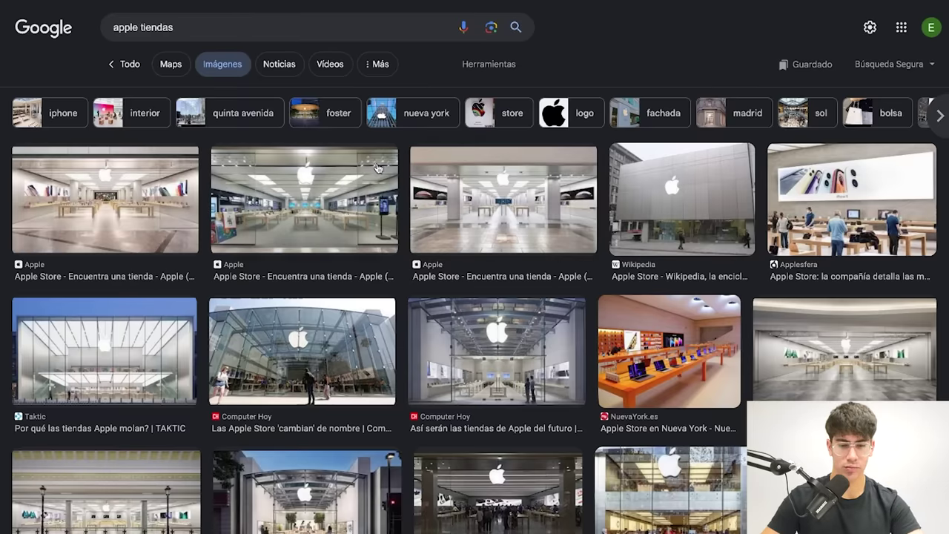
{"action": "scroll", "coordinate": [621, 325], "scroll_direction": "down", "scroll_amount": 7}
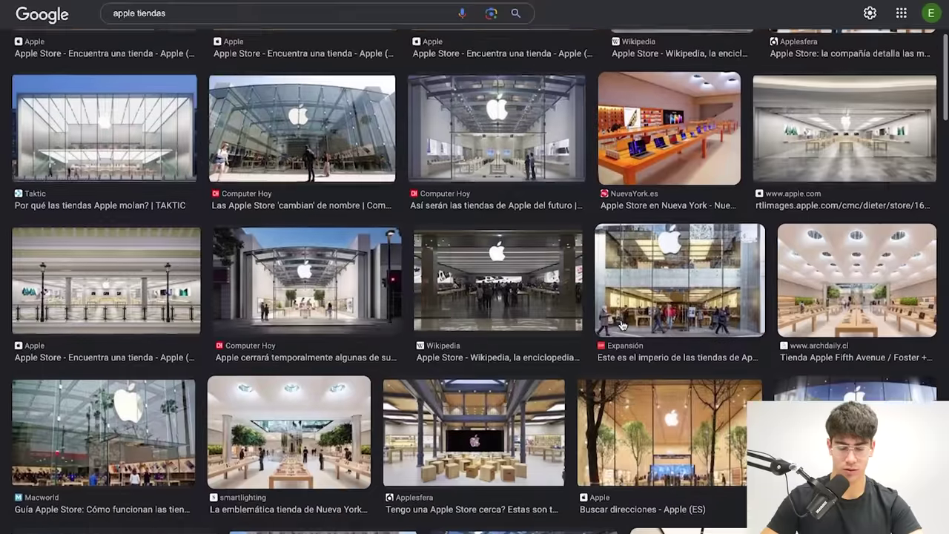
{"action": "scroll", "coordinate": [621, 324], "scroll_direction": "up", "scroll_amount": 3}
{"action": "scroll", "coordinate": [621, 325], "scroll_direction": "down", "scroll_amount": 10}
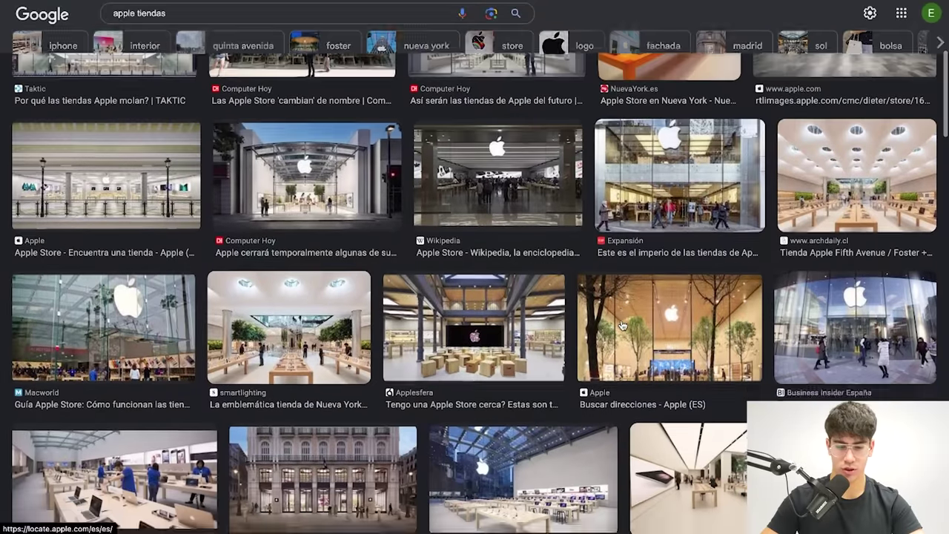
{"action": "scroll", "coordinate": [622, 297], "scroll_direction": "down", "scroll_amount": 10}
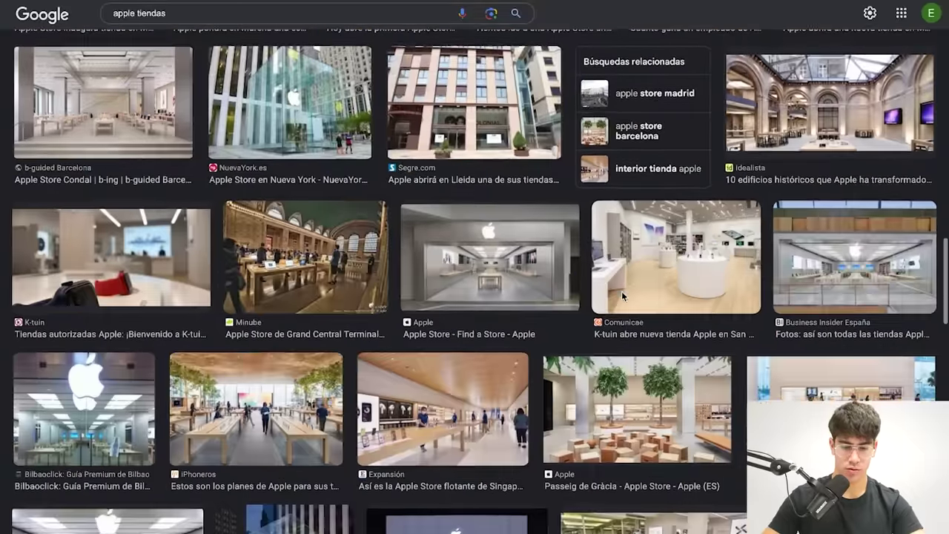
{"action": "scroll", "coordinate": [623, 297], "scroll_direction": "down", "scroll_amount": 10}
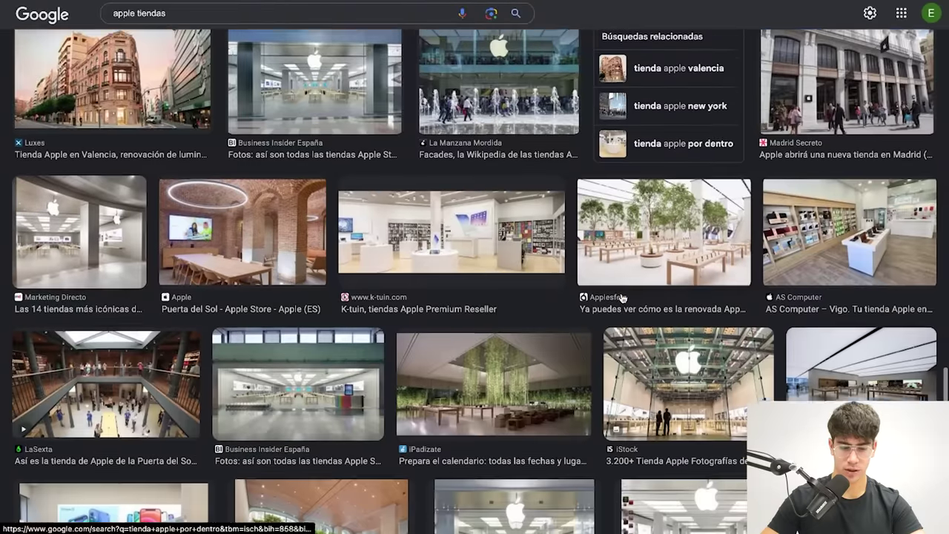
{"action": "scroll", "coordinate": [621, 295], "scroll_direction": "down", "scroll_amount": 10}
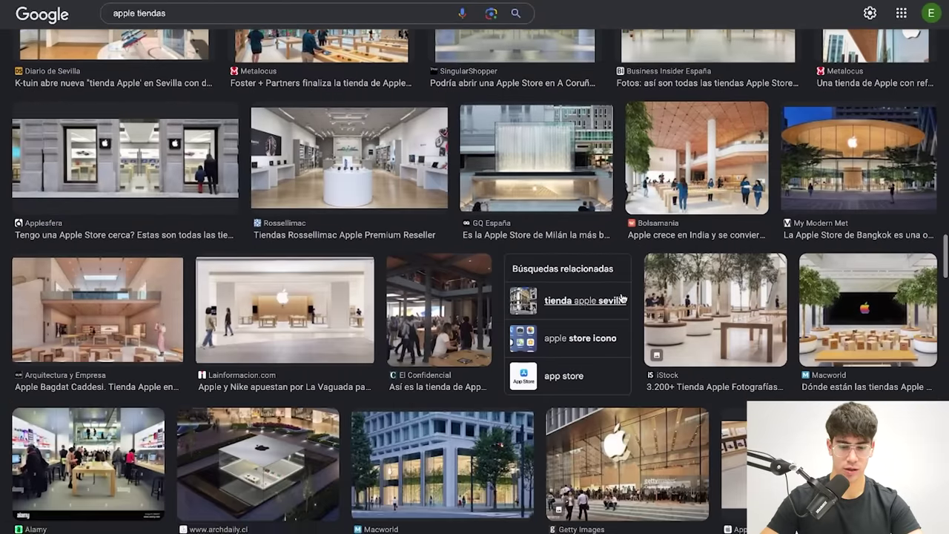
{"action": "scroll", "coordinate": [621, 295], "scroll_direction": "down", "scroll_amount": 10}
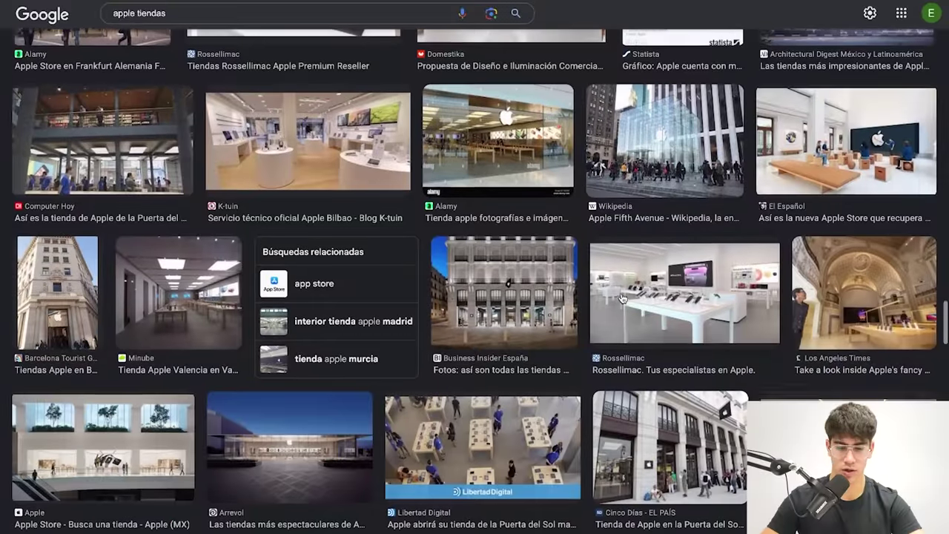
{"action": "scroll", "coordinate": [621, 296], "scroll_direction": "down", "scroll_amount": 3}
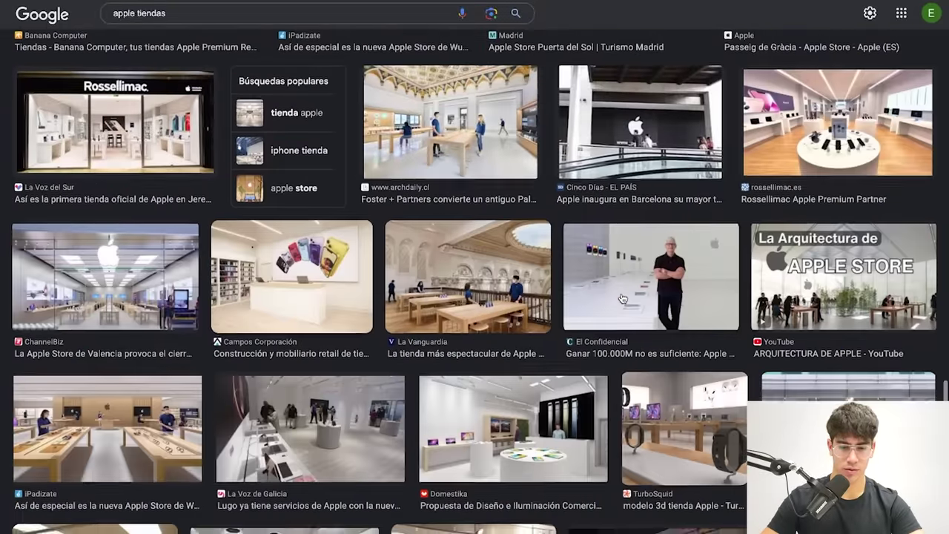
{"action": "scroll", "coordinate": [615, 300], "scroll_direction": "up", "scroll_amount": 20}
{"action": "scroll", "coordinate": [614, 305], "scroll_direction": "down", "scroll_amount": 1}
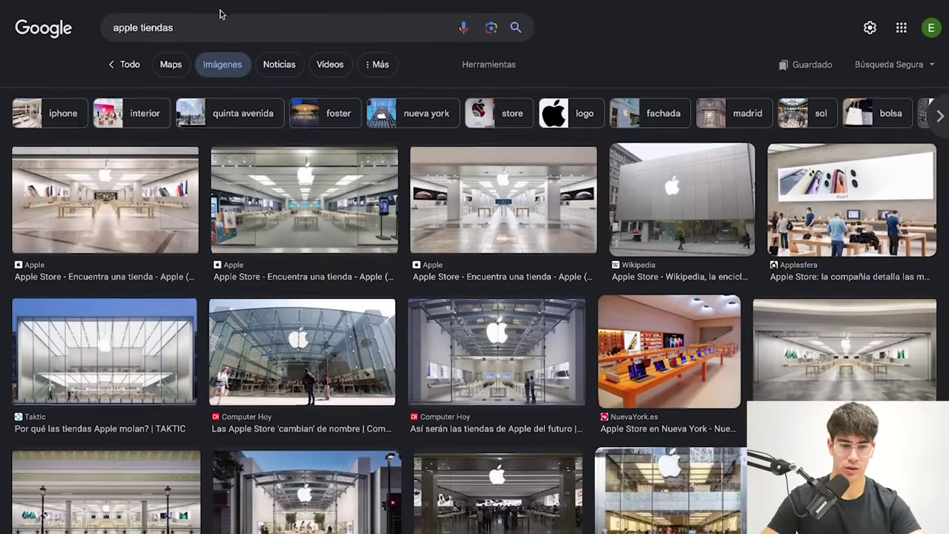
Search for 'fotos de tiendas de apple' and scroll through the new store photos.
{"action": "double_click", "coordinate": [203, 29]}
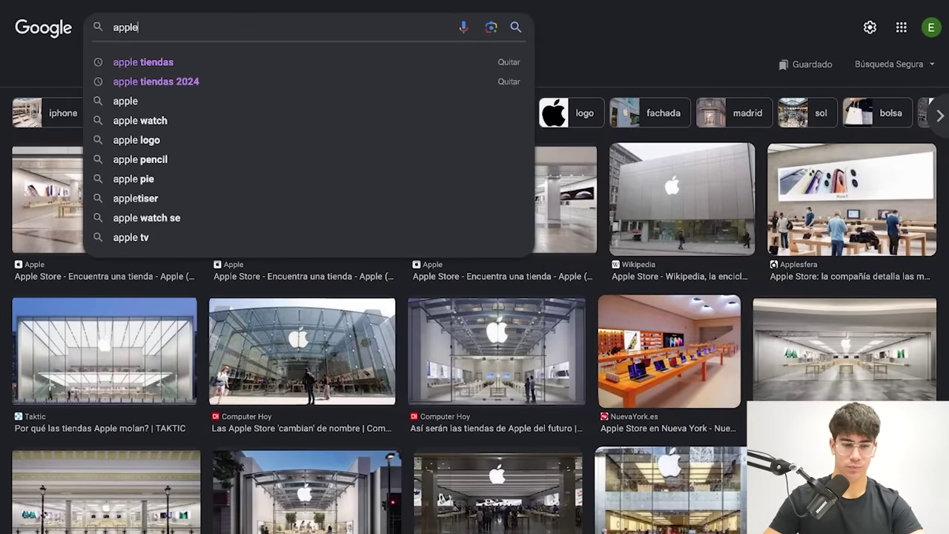
{"action": "type", "text": "a"}
{"action": "key", "text": "BackSpace"}
{"action": "type", "text": "ftos de"}
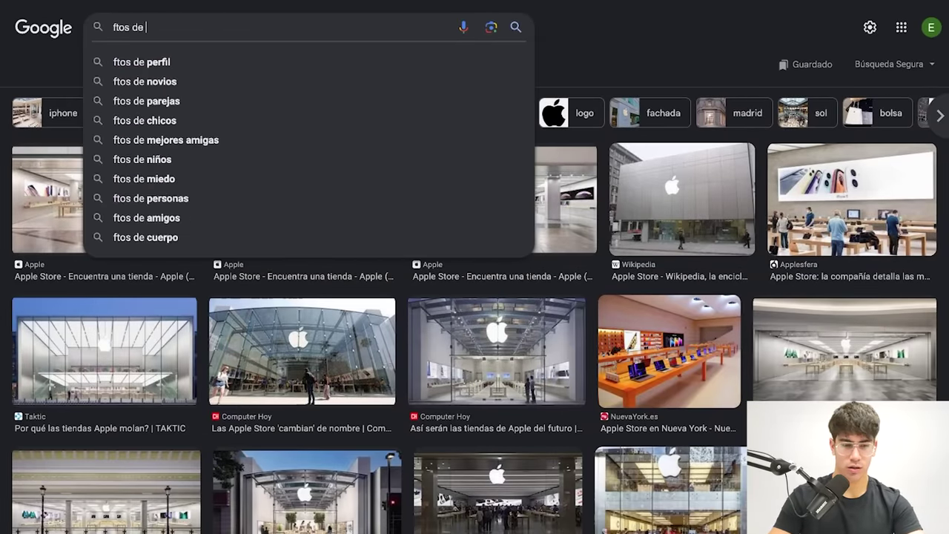
{"action": "type", "text": "otos"}
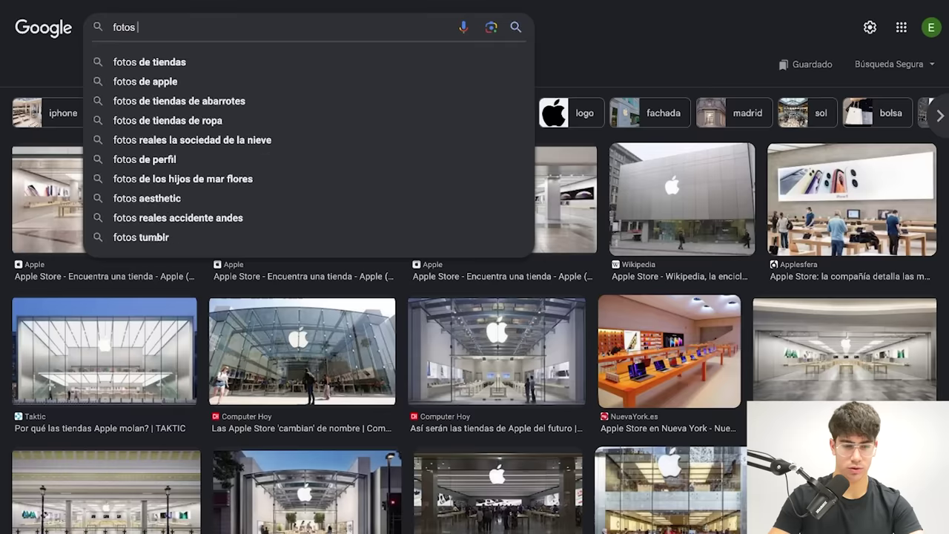
{"action": "type", "text": " de tiendas de apple"}
{"action": "key", "text": "Return"}
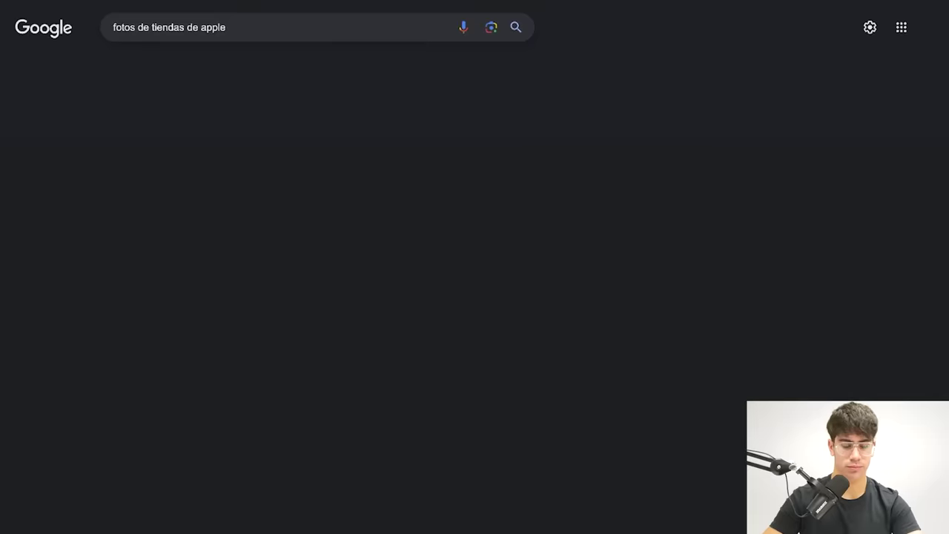
{"action": "scroll", "coordinate": [519, 277], "scroll_direction": "down", "scroll_amount": 10}
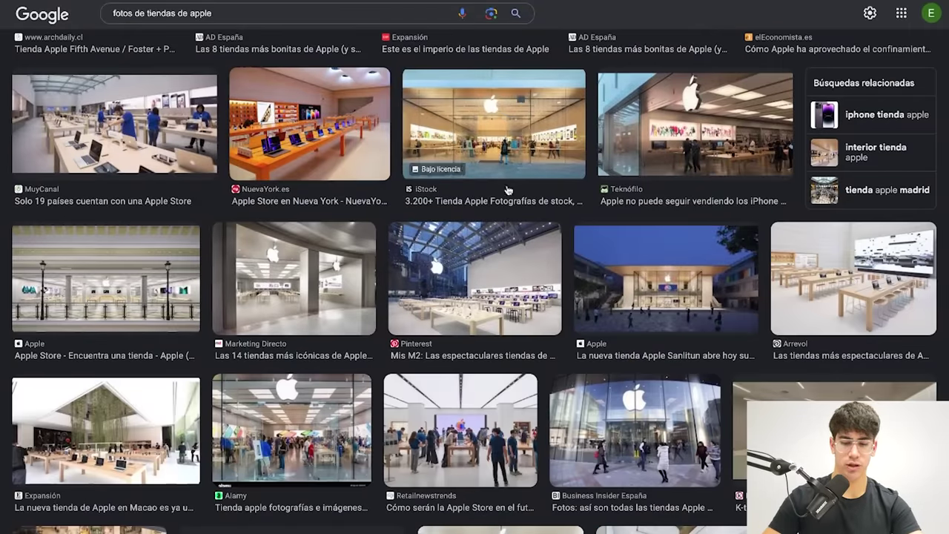
{"action": "scroll", "coordinate": [827, 365], "scroll_direction": "down", "scroll_amount": 3}
{"action": "scroll", "coordinate": [826, 364], "scroll_direction": "down", "scroll_amount": 10}
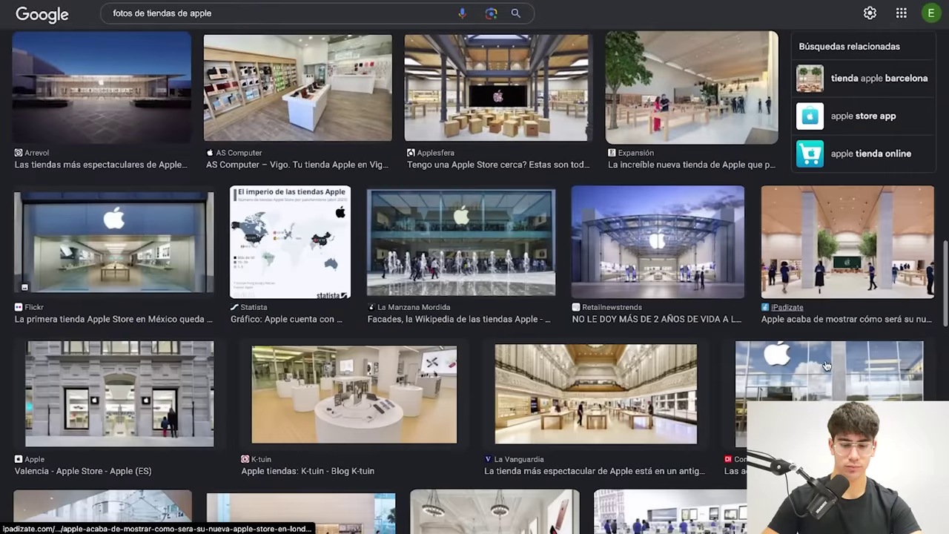
{"action": "scroll", "coordinate": [827, 365], "scroll_direction": "down", "scroll_amount": 7}
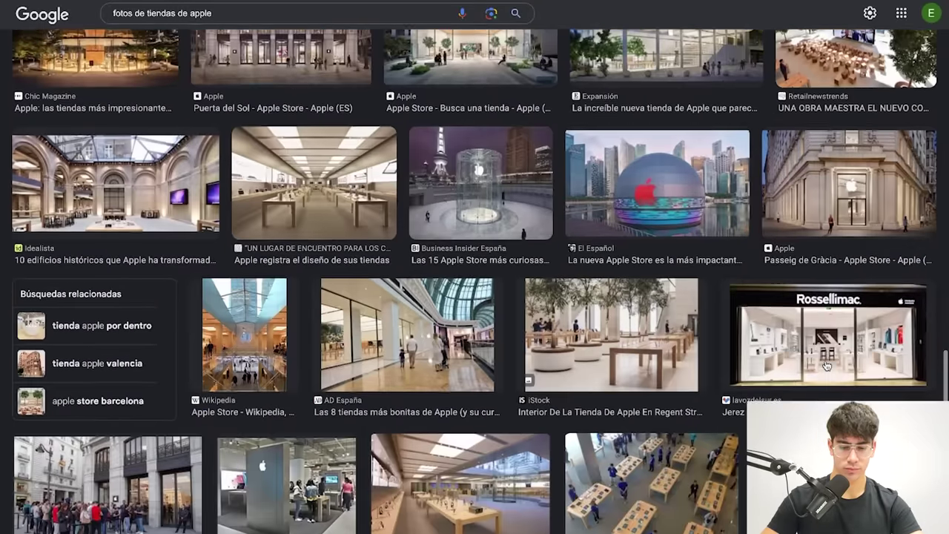
{"action": "scroll", "coordinate": [827, 364], "scroll_direction": "down", "scroll_amount": 9}
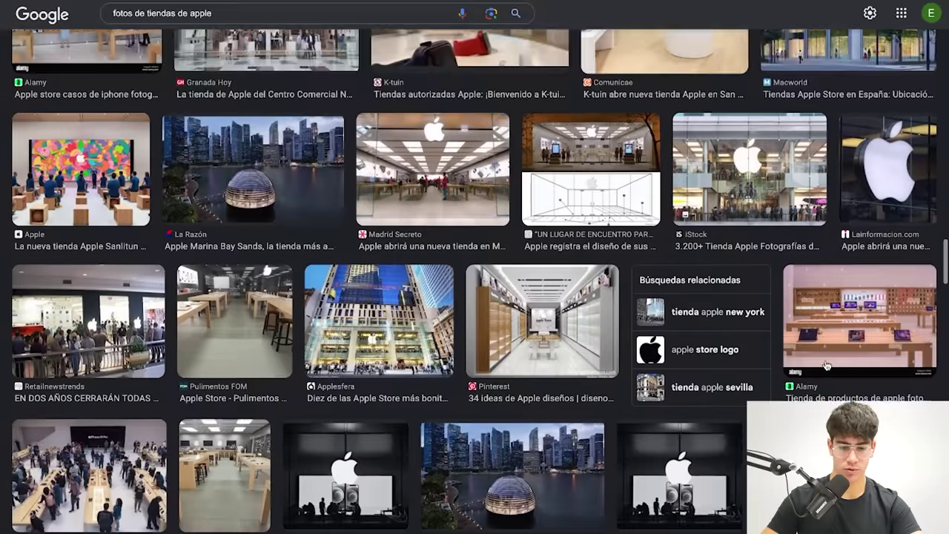
{"action": "scroll", "coordinate": [827, 365], "scroll_direction": "down", "scroll_amount": 11}
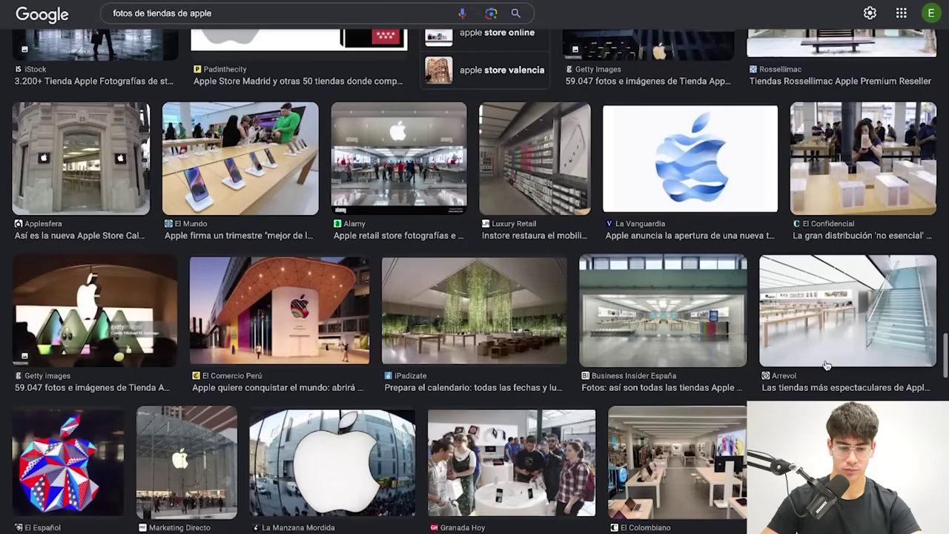
{"action": "scroll", "coordinate": [826, 365], "scroll_direction": "down", "scroll_amount": 4}
{"action": "scroll", "coordinate": [836, 415], "scroll_direction": "up", "scroll_amount": 2}
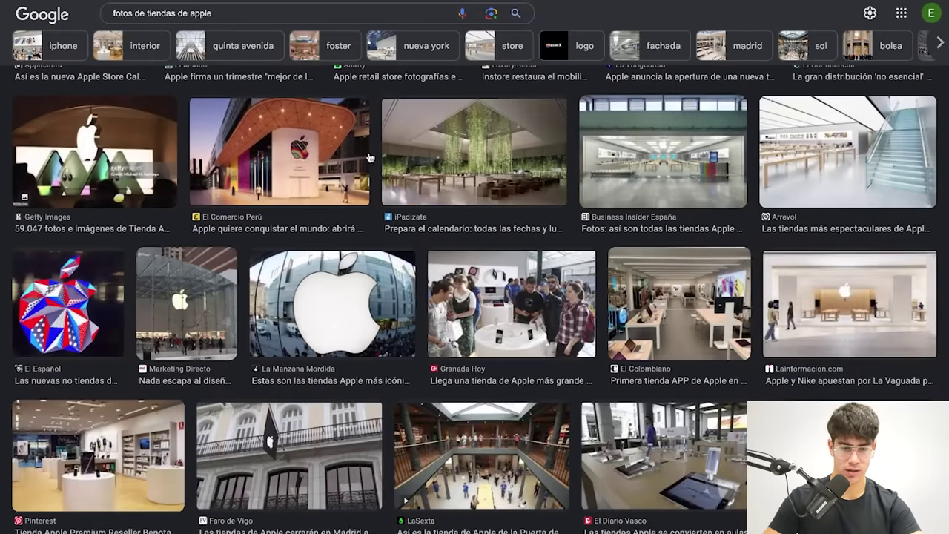
Preview the El Comercio Apple Store photo and save it to Escritorio as 'Apple'.
{"action": "left_click", "coordinate": [356, 156]}
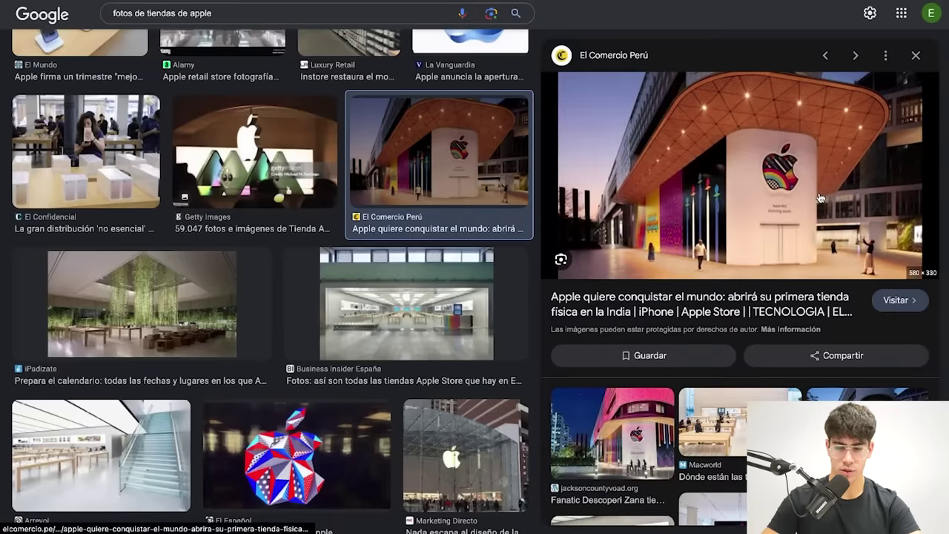
{"action": "right_click", "coordinate": [743, 151]}
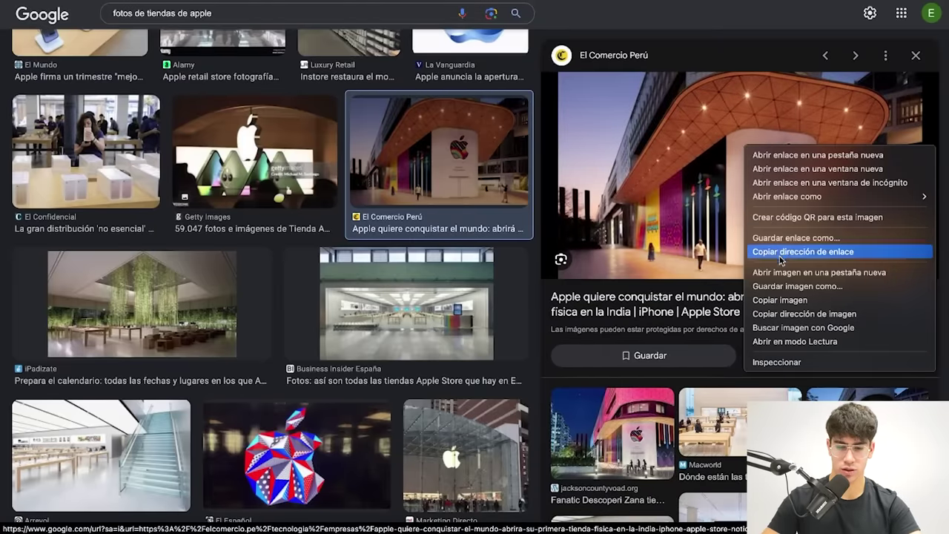
{"action": "left_click", "coordinate": [790, 286]}
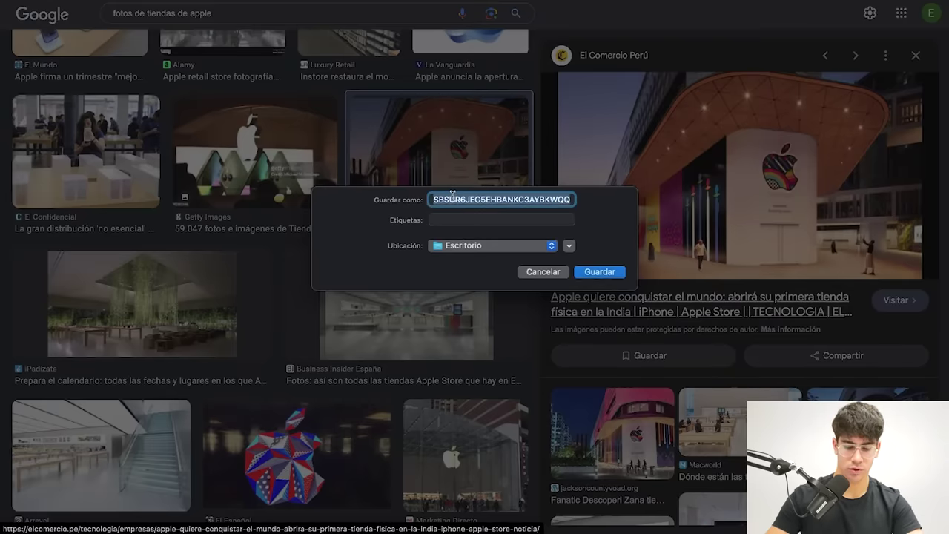
{"action": "type", "text": "Apple"}
{"action": "key", "text": "Return"}
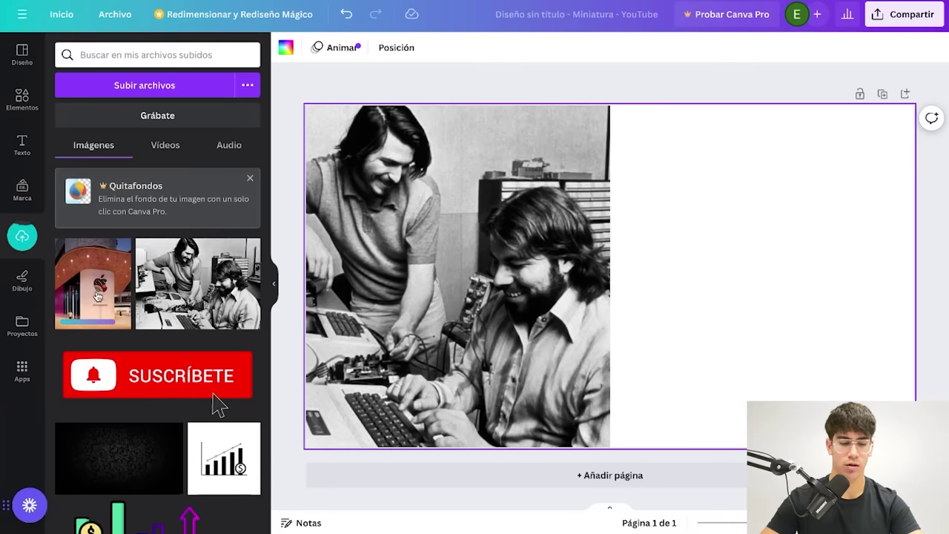
Add the Apple Store photo and enlarge it across the thumbnail's right half.
{"action": "left_click", "coordinate": [97, 295]}
{"action": "left_click_drag", "start_coordinate": [628, 230], "coordinate": [856, 162]}
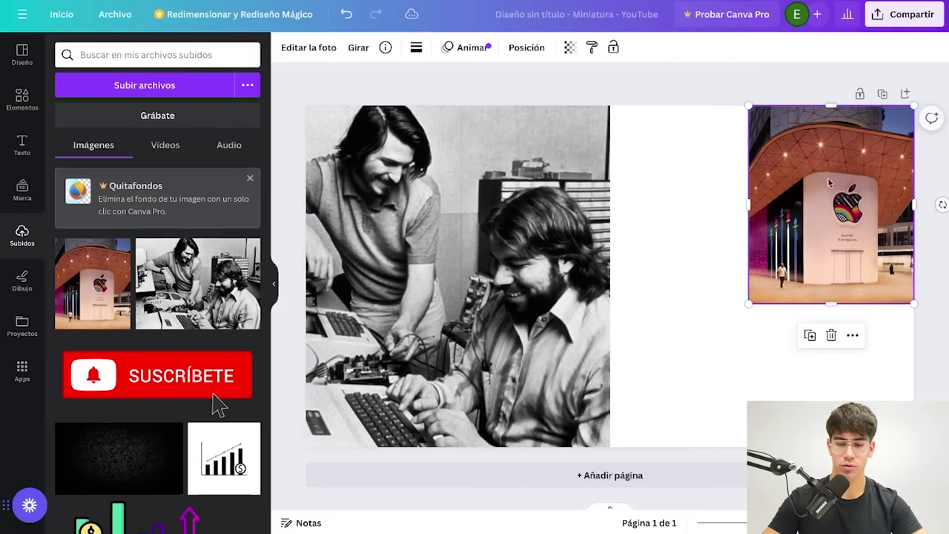
{"action": "left_click_drag", "start_coordinate": [750, 301], "coordinate": [609, 447]}
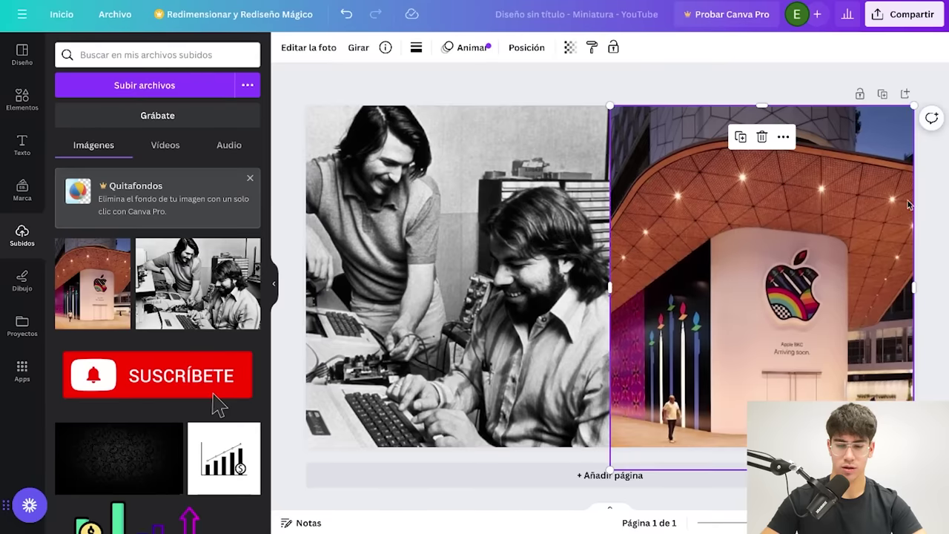
{"action": "left_click", "coordinate": [943, 193]}
Trim the black-and-white photo's right edge and the Apple Store photo's left edge so they meet.
{"action": "scroll", "coordinate": [608, 299], "scroll_direction": "up", "scroll_amount": 5}
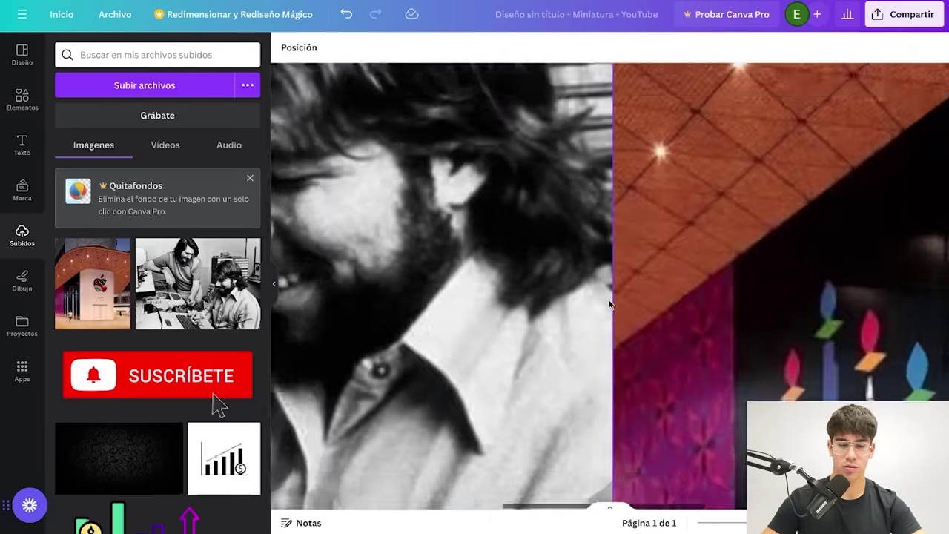
{"action": "left_click", "coordinate": [604, 297]}
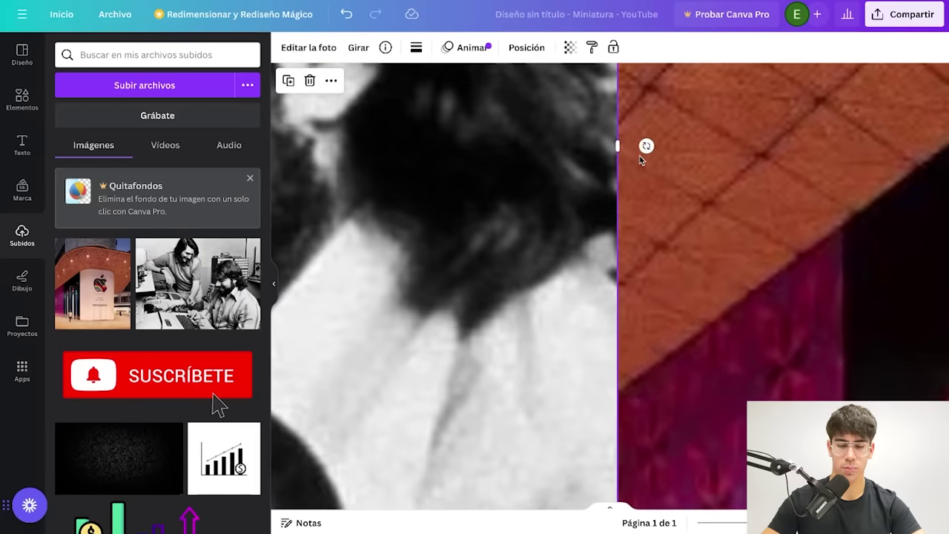
{"action": "scroll", "coordinate": [642, 163], "scroll_direction": "up", "scroll_amount": 2}
{"action": "left_click_drag", "start_coordinate": [615, 240], "coordinate": [606, 239]}
{"action": "left_click", "coordinate": [688, 261]}
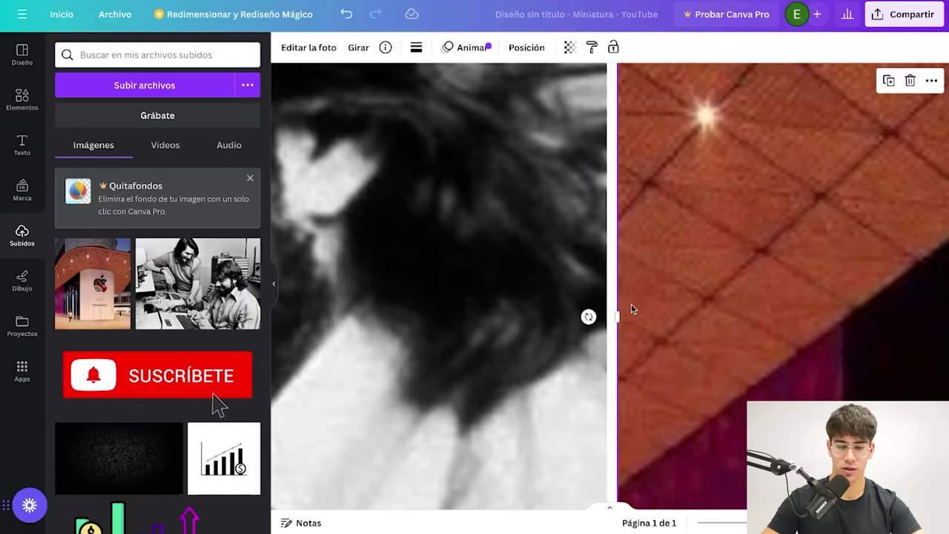
{"action": "left_click_drag", "start_coordinate": [618, 315], "coordinate": [629, 314]}
{"action": "scroll", "coordinate": [703, 261], "scroll_direction": "down", "scroll_amount": 2}
Zoom out to see the whole thumbnail with both photos side by side.
{"action": "scroll", "coordinate": [703, 262], "scroll_direction": "down", "scroll_amount": 5}
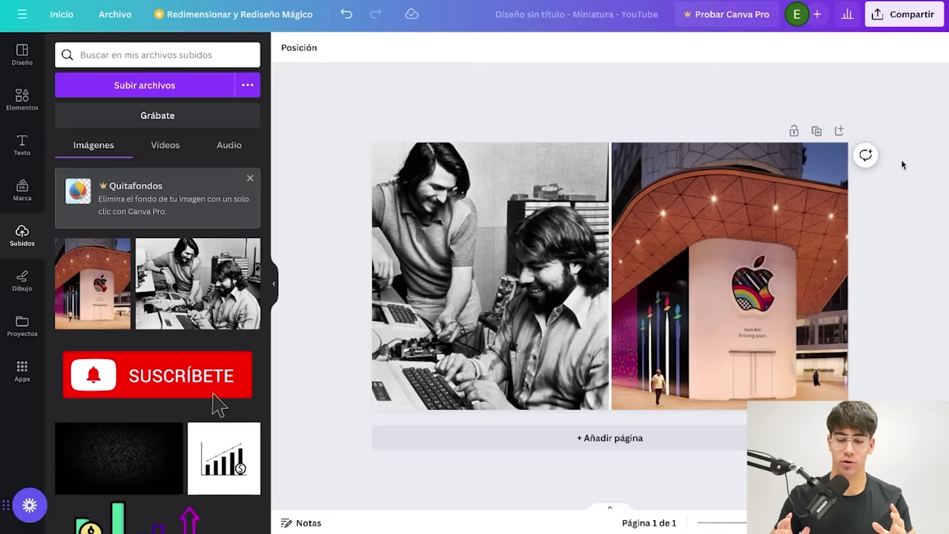
Download the thumbnail as a PNG via Compartir > Descargar.
{"action": "left_click", "coordinate": [901, 19]}
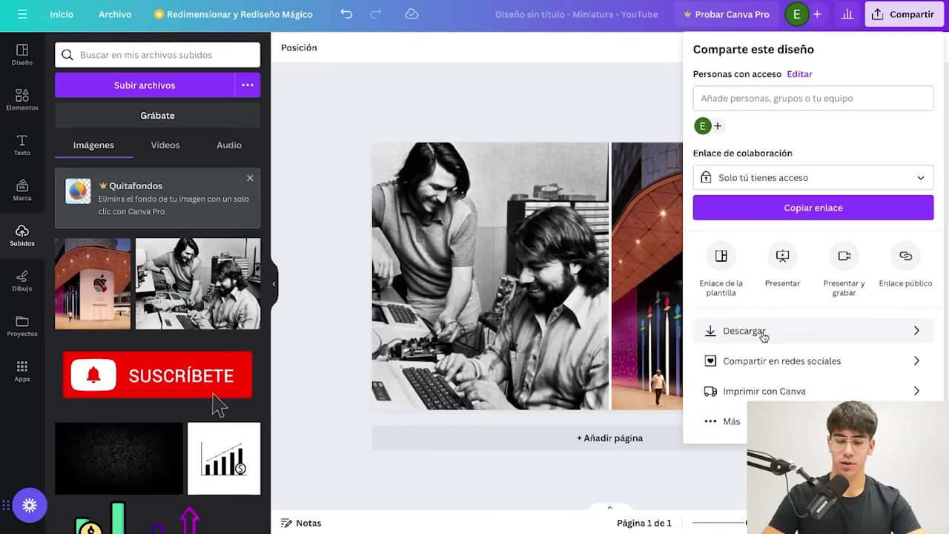
{"action": "left_click", "coordinate": [762, 335]}
{"action": "left_click", "coordinate": [795, 252]}
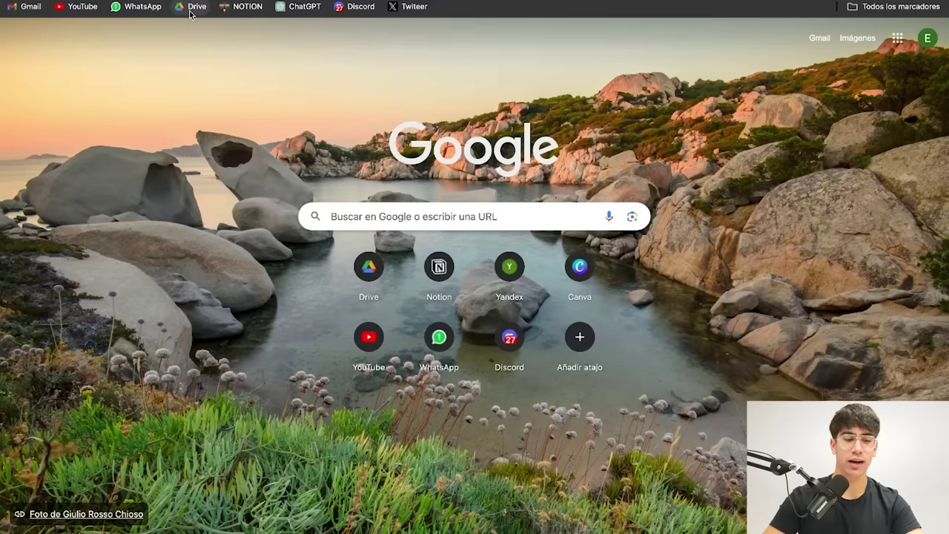
Try creating a Google Doc in the shared Youtube folder, then dismiss the shared-folder warning.
{"action": "left_click", "coordinate": [192, 7]}
{"action": "left_click", "coordinate": [39, 56]}
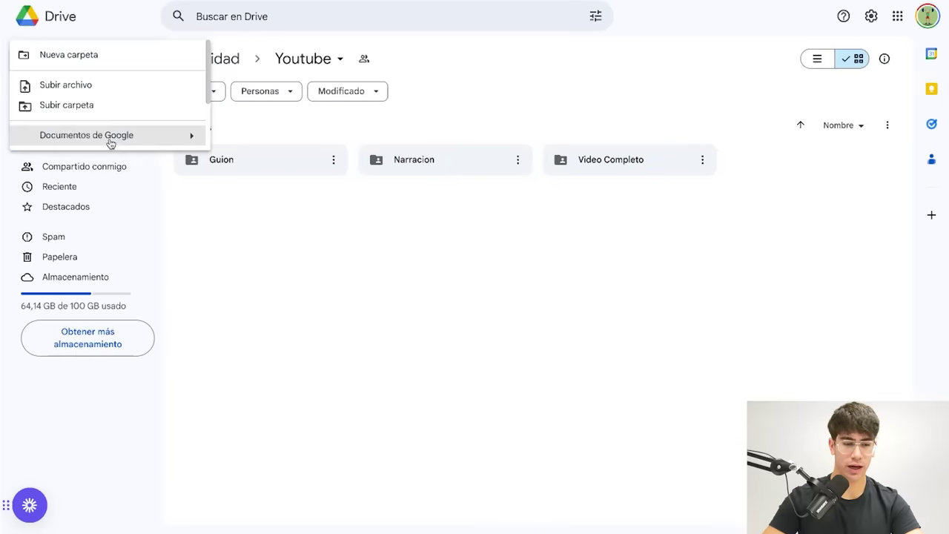
{"action": "left_click", "coordinate": [110, 136]}
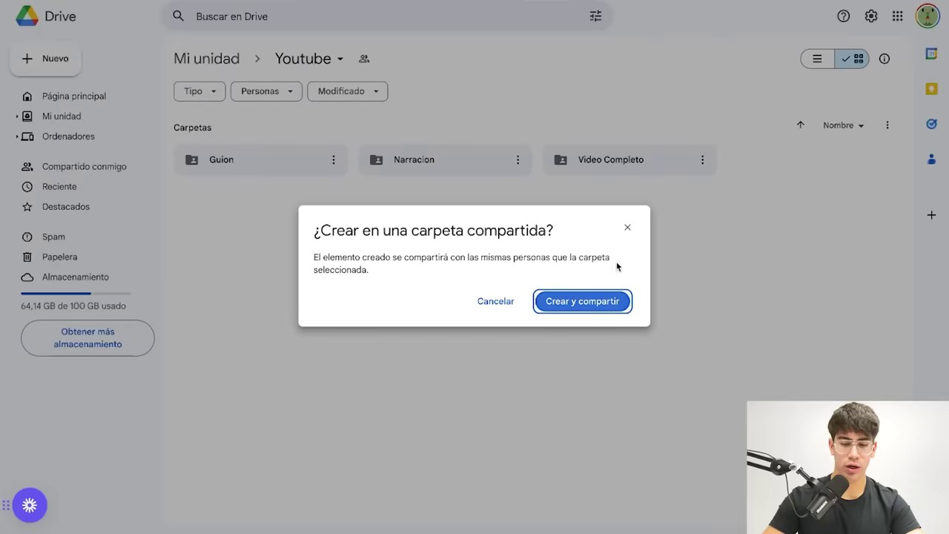
{"action": "left_click", "coordinate": [627, 226]}
Create a new blank Google Docs document from the Drive home page.
{"action": "left_click", "coordinate": [61, 103]}
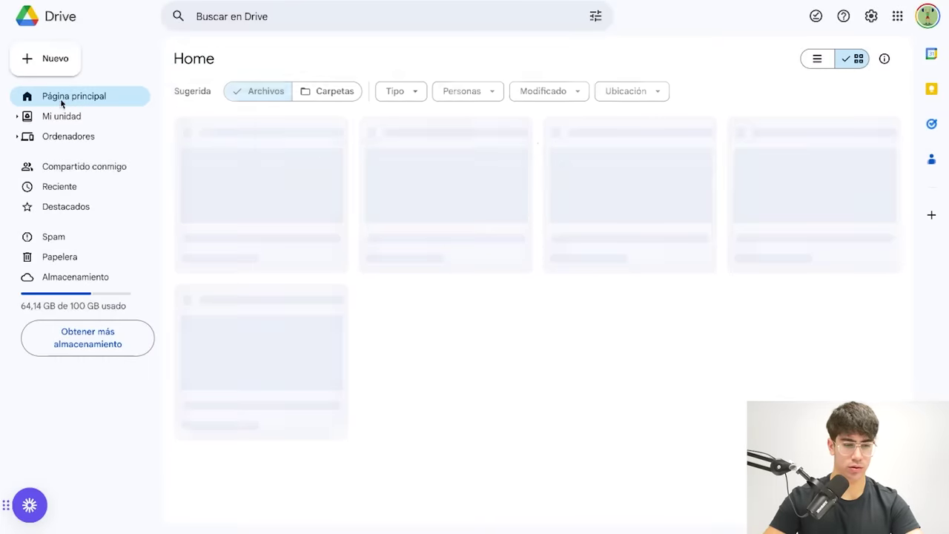
{"action": "left_click", "coordinate": [61, 62]}
{"action": "left_click", "coordinate": [133, 134]}
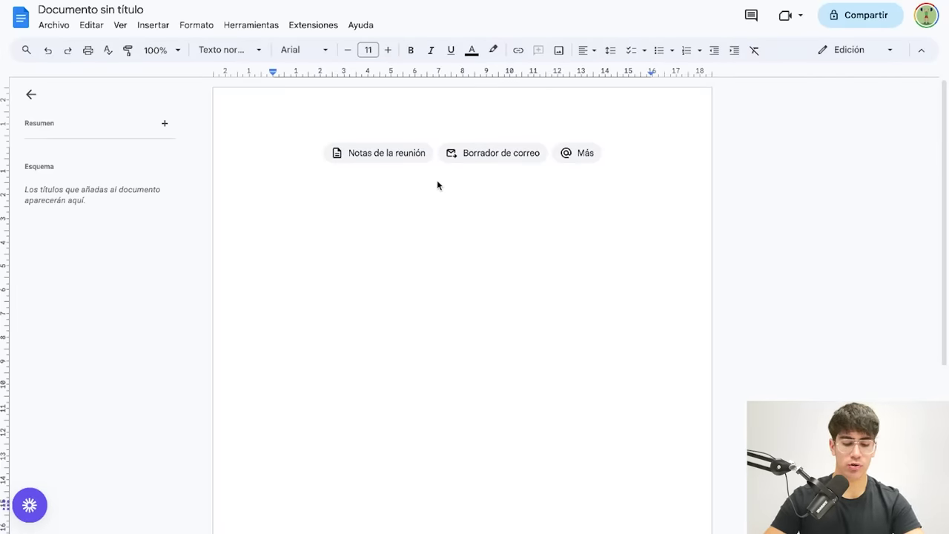
Type the title 'TÍTULO VÍDEO DE APPLE', accepting the spelling correction for TÍTULO.
{"action": "type", "text": "TíU"}
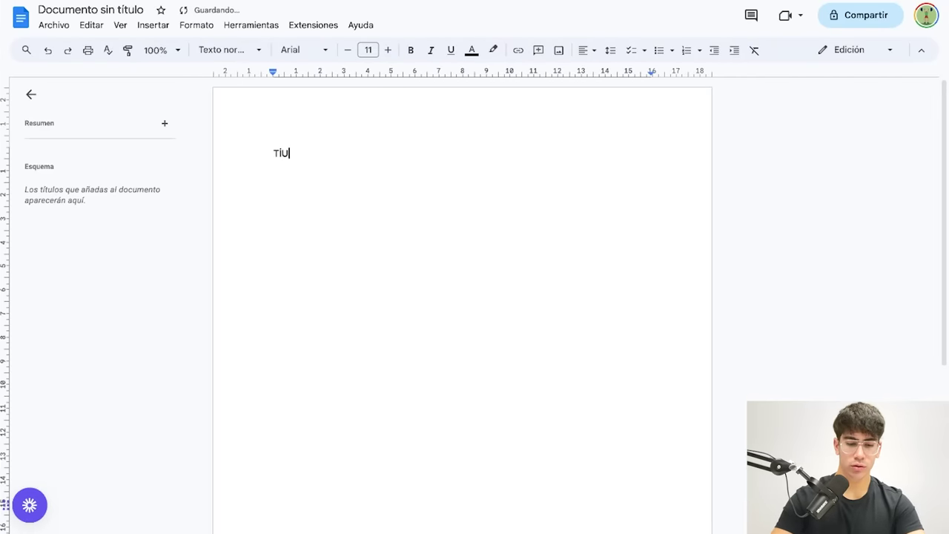
{"action": "type", "text": "TI"}
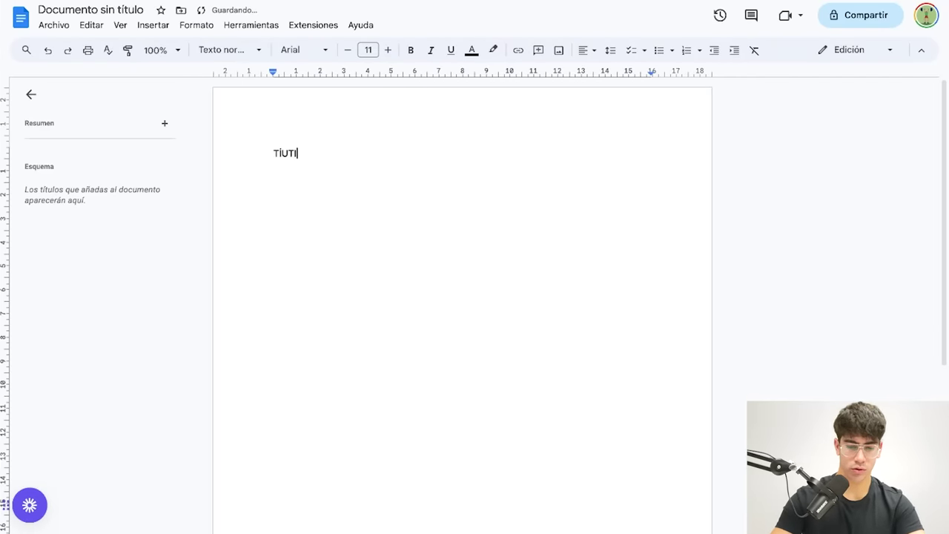
{"action": "key", "text": "BackSpace"}
{"action": "type", "text": "ULO VÍDEO DE APPLE"}
{"action": "left_click", "coordinate": [293, 154]}
{"action": "left_click", "coordinate": [297, 133]}
Make the title line bold at font size 19.
{"action": "triple_click", "coordinate": [329, 152]}
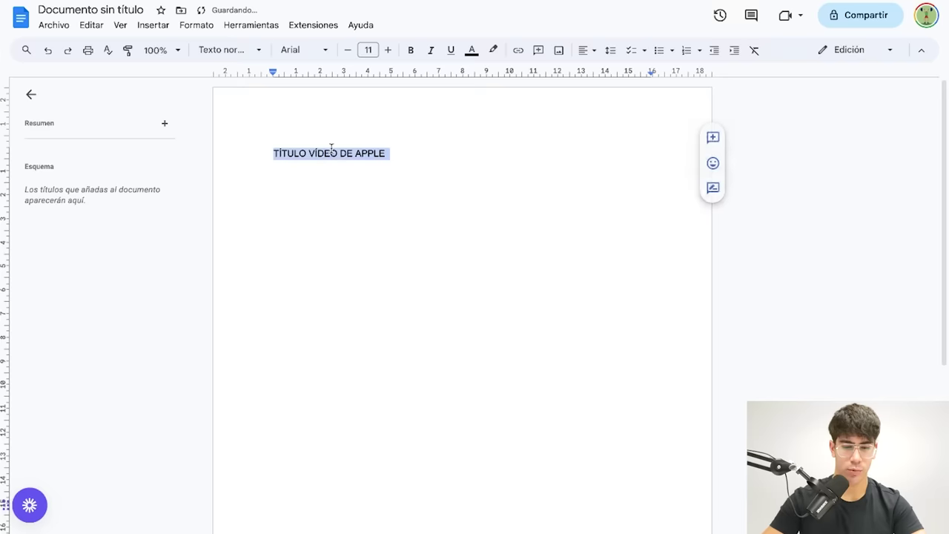
{"action": "left_click", "coordinate": [388, 50]}
{"action": "left_click", "coordinate": [389, 50]}
{"action": "left_click", "coordinate": [388, 49]}
{"action": "left_click", "coordinate": [389, 50]}
{"action": "left_click", "coordinate": [388, 50]}
{"action": "left_click", "coordinate": [388, 49]}
{"action": "left_click", "coordinate": [388, 50]}
{"action": "left_click", "coordinate": [388, 49]}
{"action": "left_click", "coordinate": [428, 50]}
{"action": "left_click", "coordinate": [430, 50]}
{"action": "left_click", "coordinate": [410, 50]}
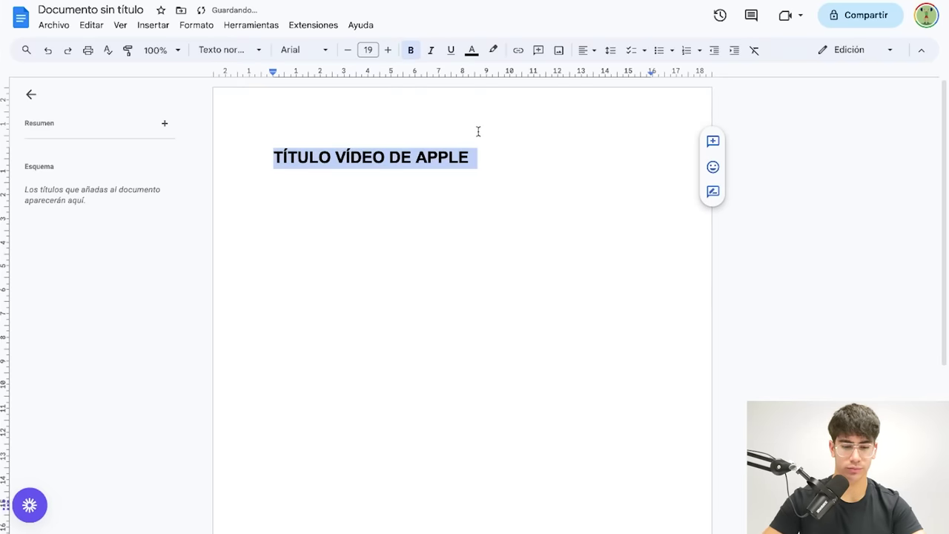
Add new lines below the title and set their font size to 13.
{"action": "left_click", "coordinate": [479, 157]}
{"action": "key", "text": "Return"}
{"action": "key", "text": "Return"}
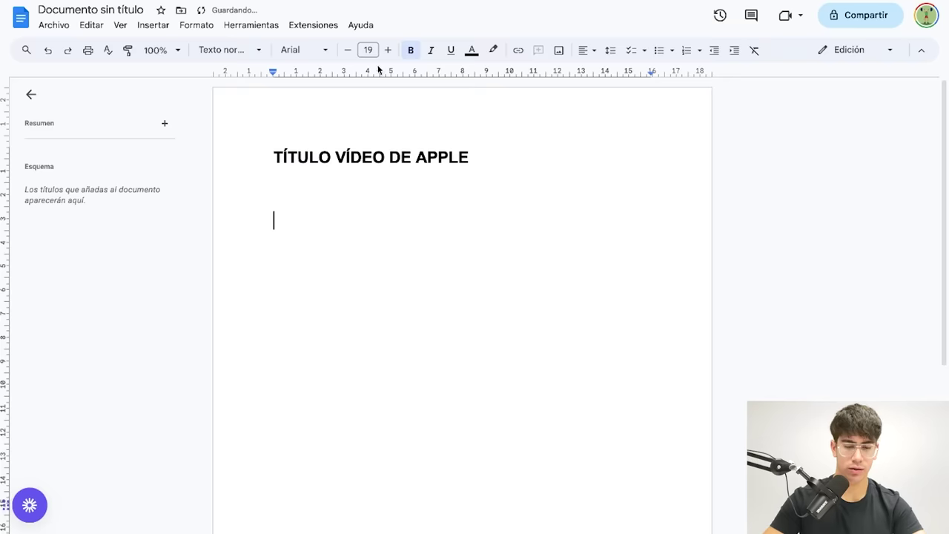
{"action": "left_click", "coordinate": [368, 50]}
{"action": "type", "text": "12"}
{"action": "key", "text": "Return"}
{"action": "left_click", "coordinate": [414, 54]}
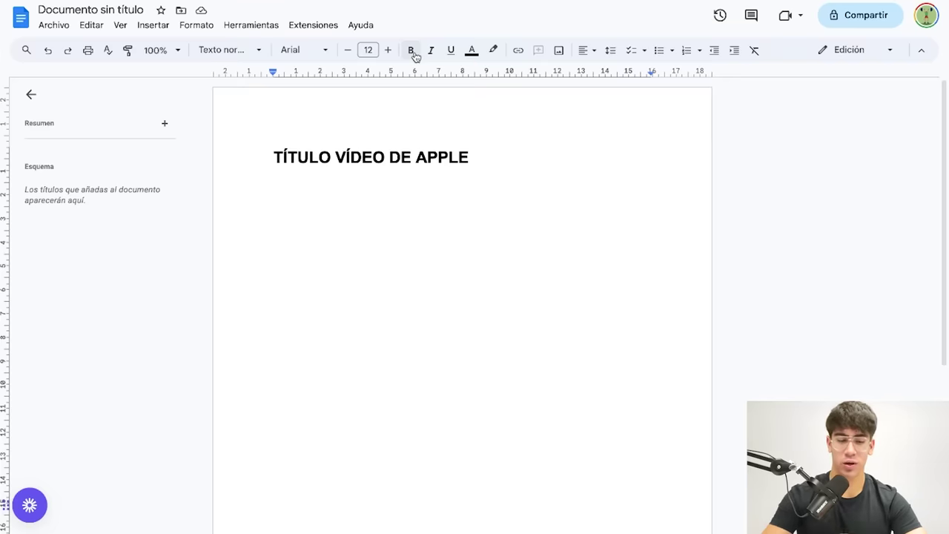
{"action": "left_click", "coordinate": [411, 51]}
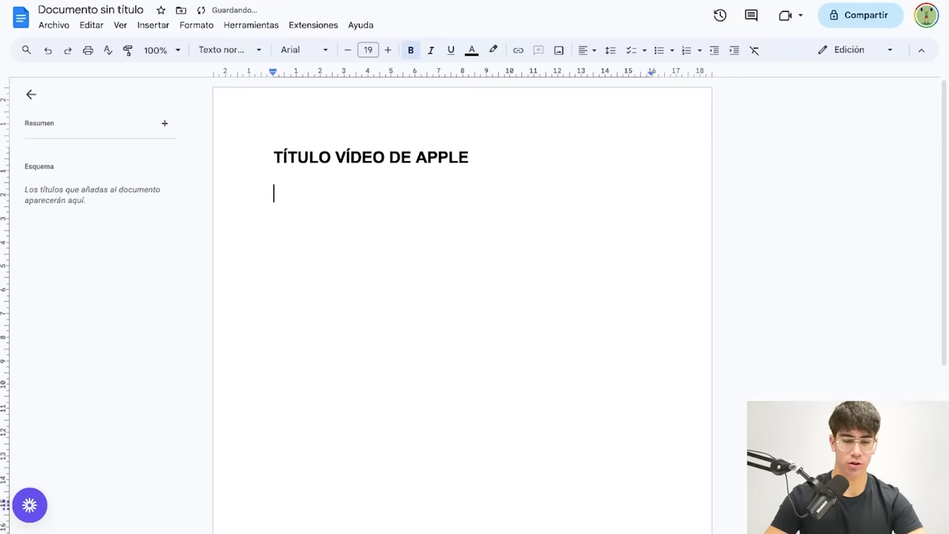
{"action": "left_click", "coordinate": [348, 50]}
{"action": "left_click", "coordinate": [347, 50]}
{"action": "left_click", "coordinate": [348, 50]}
{"action": "left_click", "coordinate": [348, 52]}
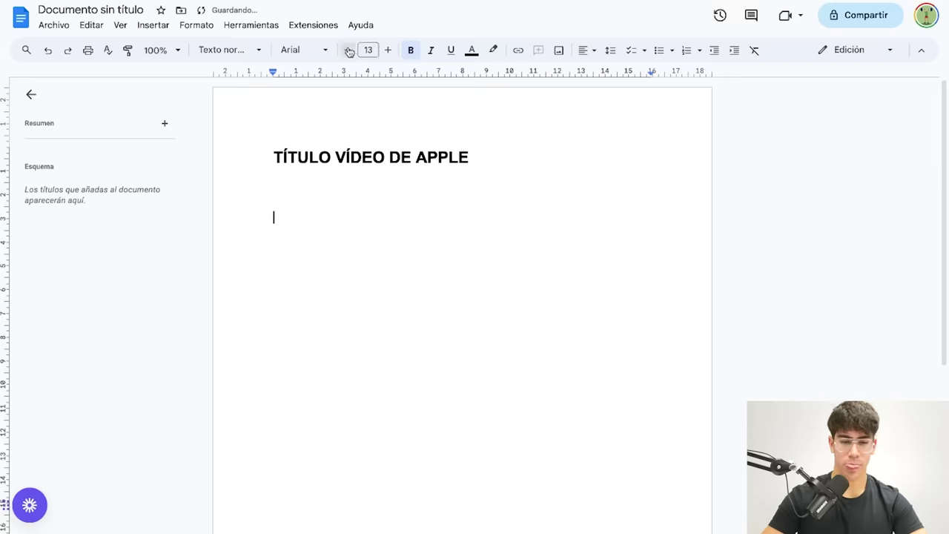
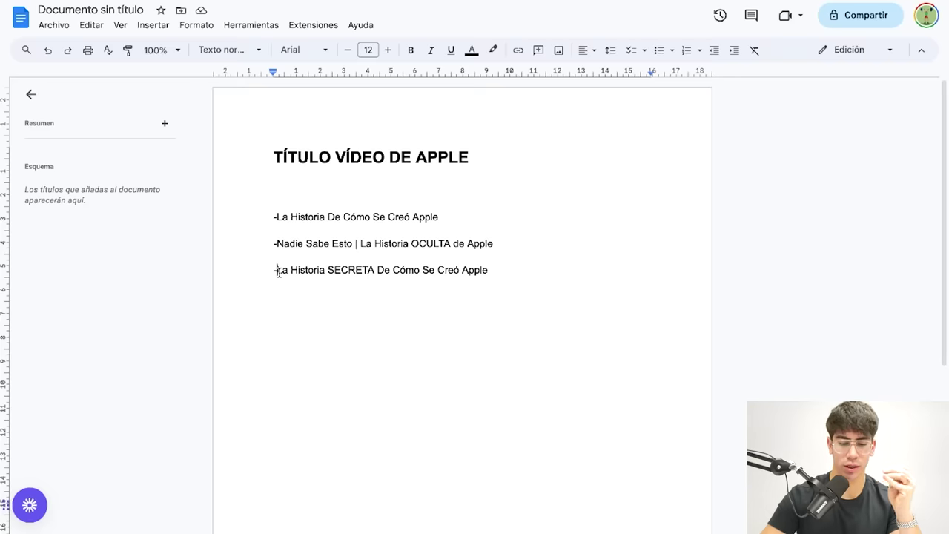
Select parts of the 'La Historia SECRETA' title line in the document.
{"action": "left_click_drag", "start_coordinate": [277, 271], "coordinate": [482, 270]}
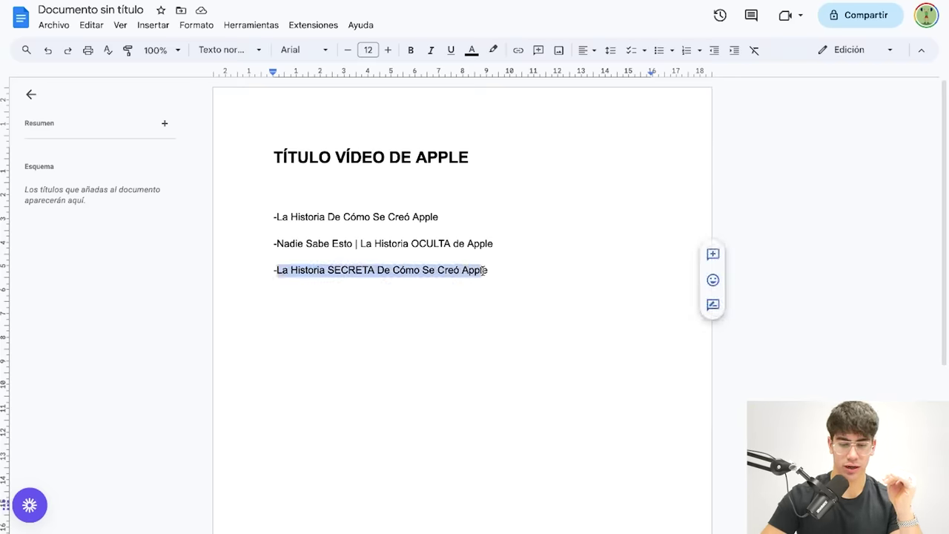
{"action": "left_click", "coordinate": [507, 271]}
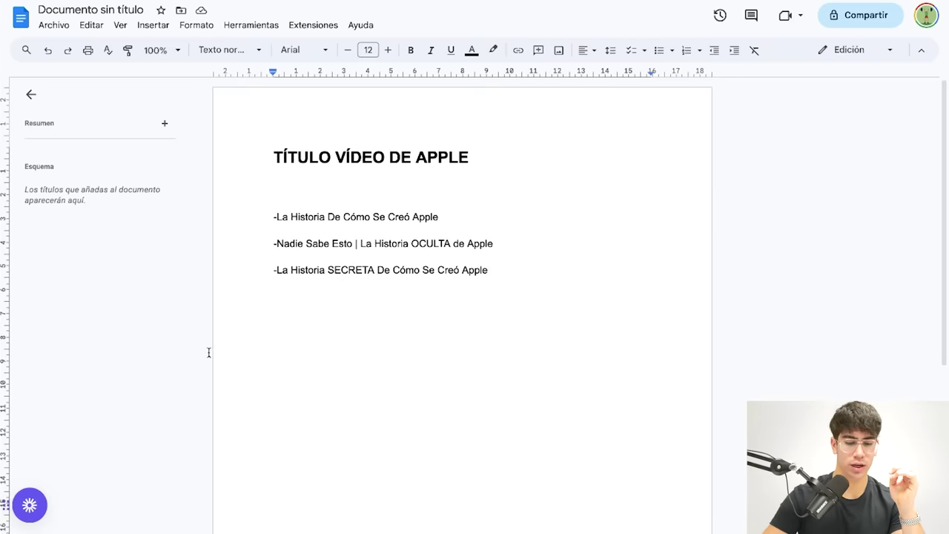
{"action": "left_click", "coordinate": [332, 273]}
{"action": "left_click_drag", "start_coordinate": [332, 274], "coordinate": [327, 274]}
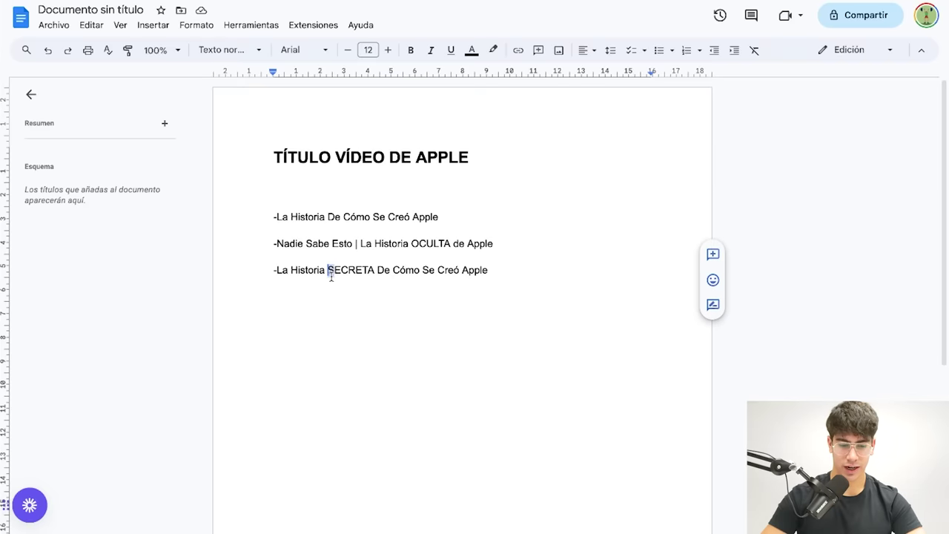
Add the line 'la historia secreta de cómo se creó apple' below the titles, fixing 'creó'.
{"action": "left_click", "coordinate": [360, 301]}
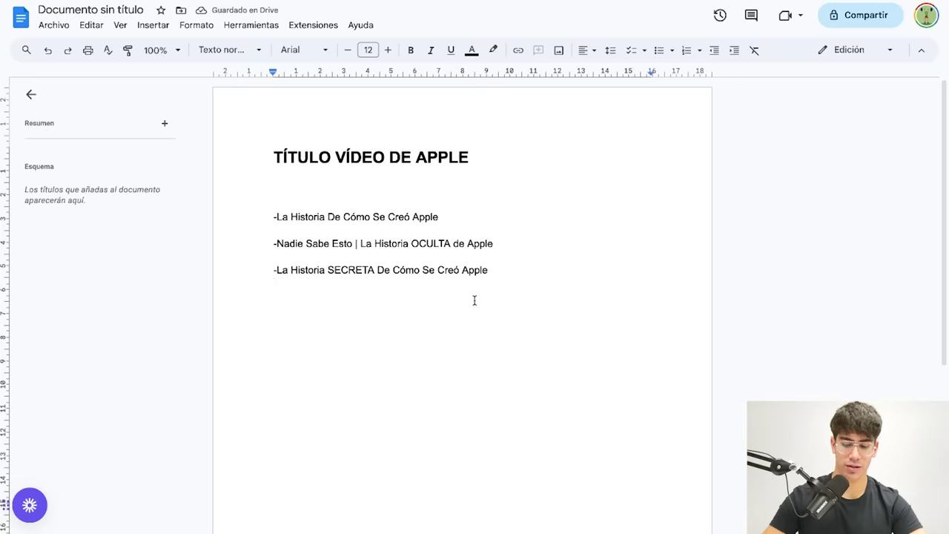
{"action": "key", "text": "Return"}
{"action": "type", "text": "la historia secreta de cómo se creo apple"}
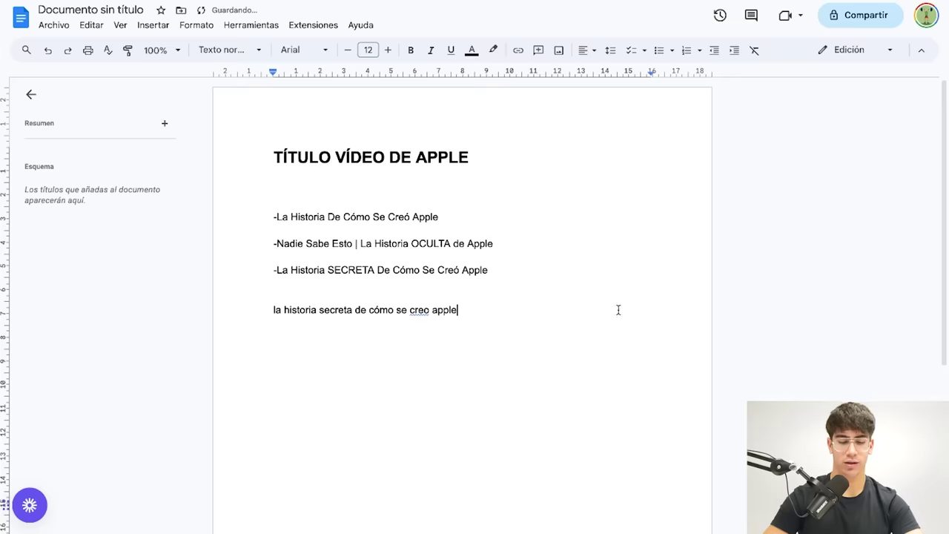
{"action": "left_click", "coordinate": [415, 310]}
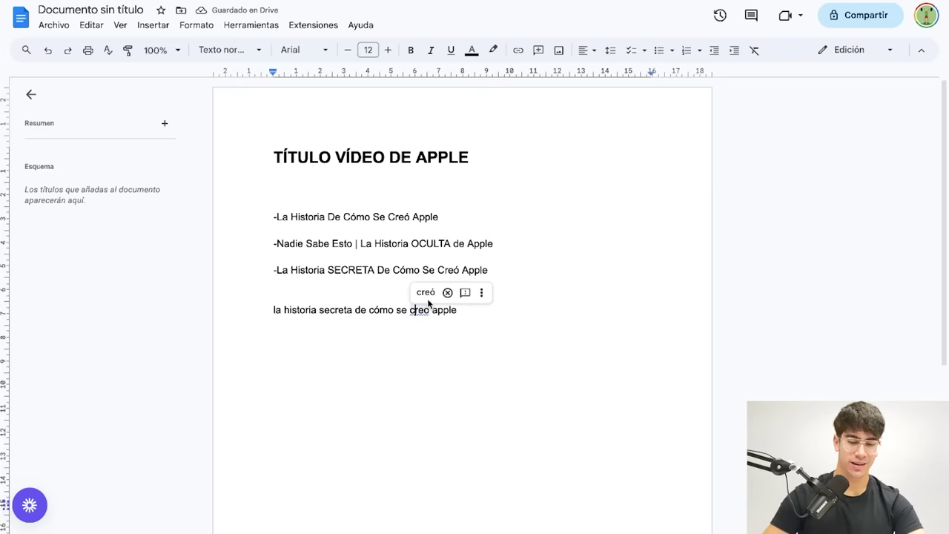
{"action": "left_click", "coordinate": [425, 293]}
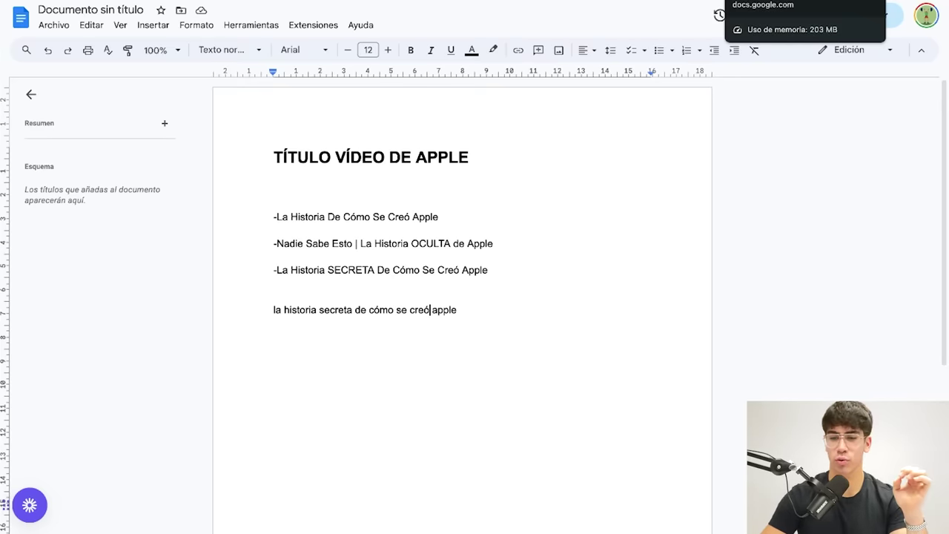
{"action": "key", "text": "ctrl+t"}
Open thumbsup.tv, dismiss the translation offer, and load 'Diseño sin título (9).png' as the thumbnail.
{"action": "type", "text": "thum"}
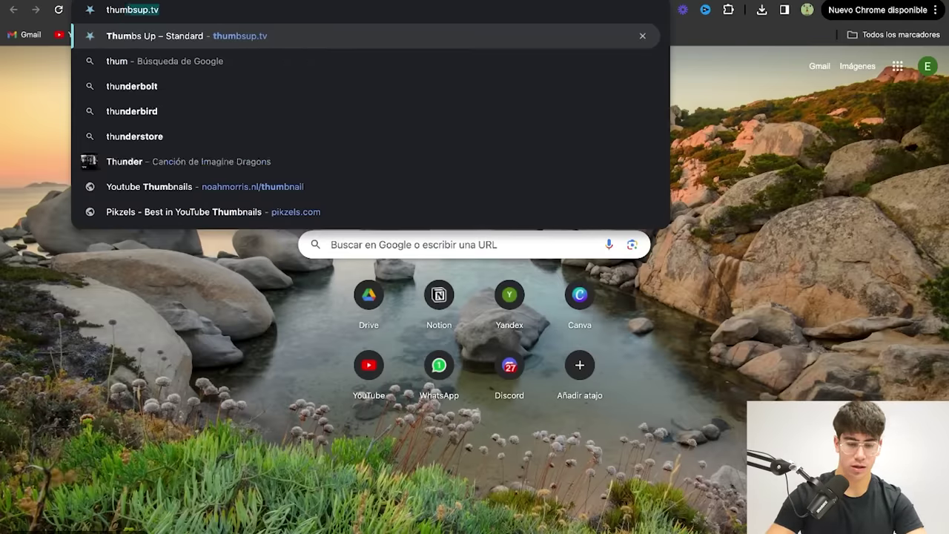
{"action": "type", "text": "bsup.tv"}
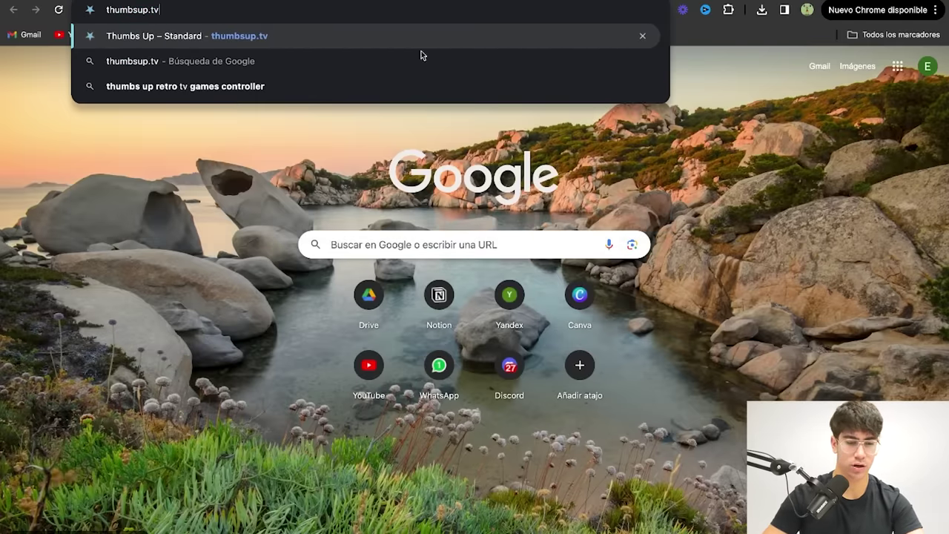
{"action": "left_click", "coordinate": [204, 36]}
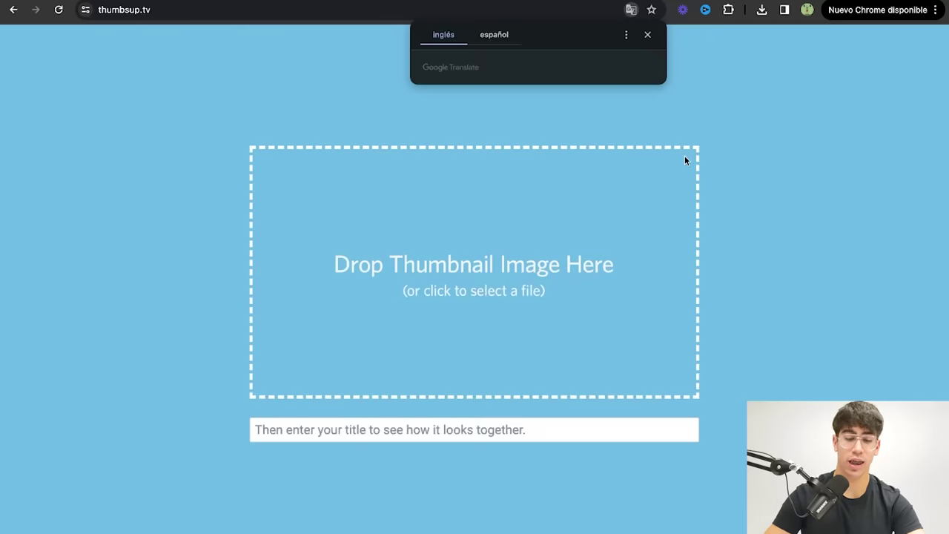
{"action": "left_click", "coordinate": [647, 34]}
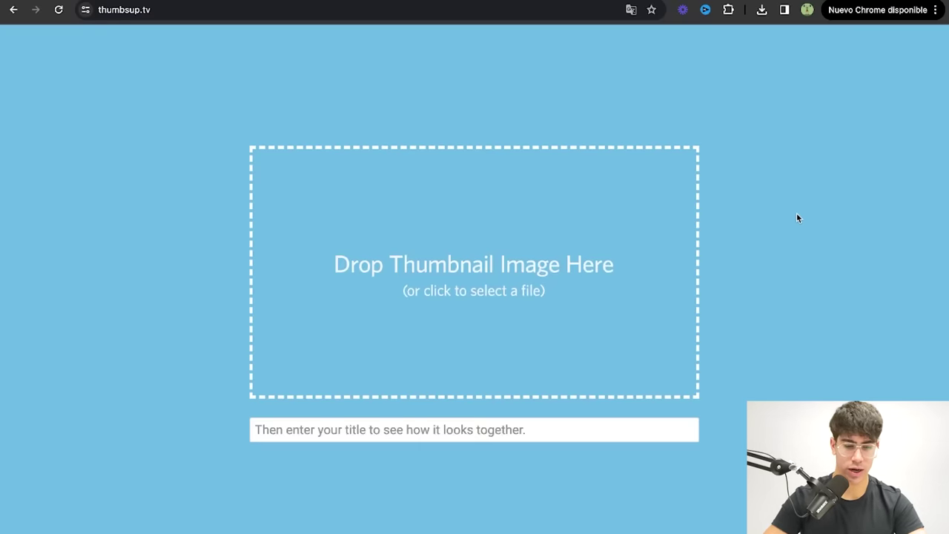
{"action": "left_click", "coordinate": [686, 350]}
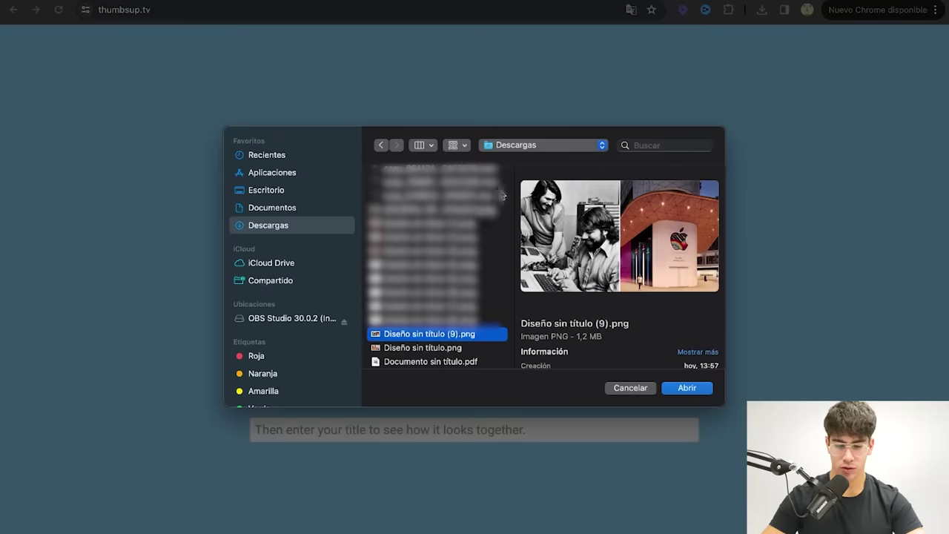
{"action": "left_click", "coordinate": [687, 385]}
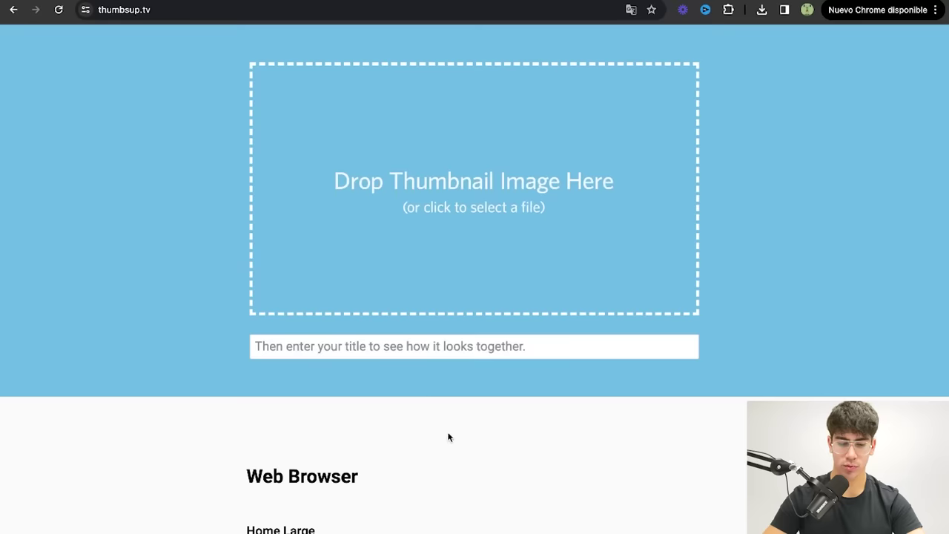
{"action": "left_click", "coordinate": [438, 346]}
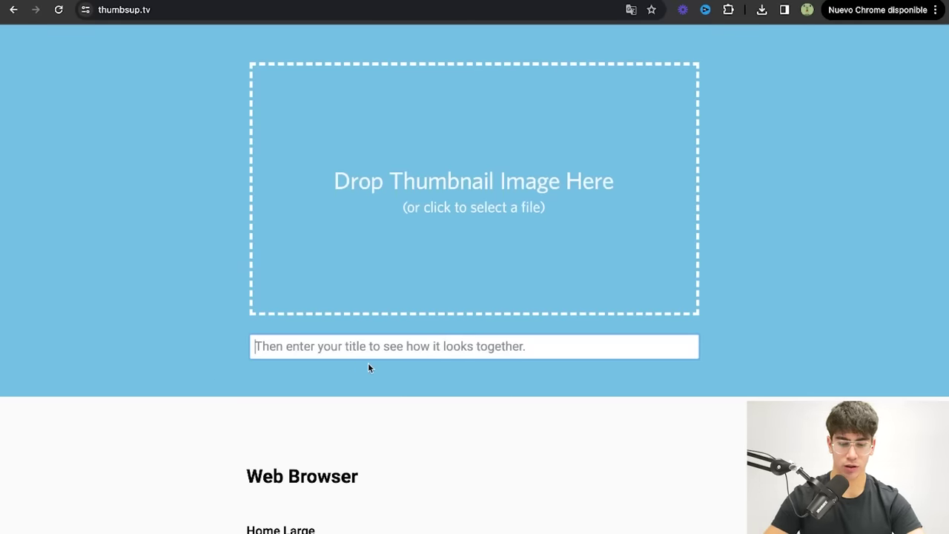
Copy 'La Historia SECRETA De Cómo Se Creó Apple' from Docs into ThumbsUp's title field.
{"action": "key", "text": "ctrl+Tab"}
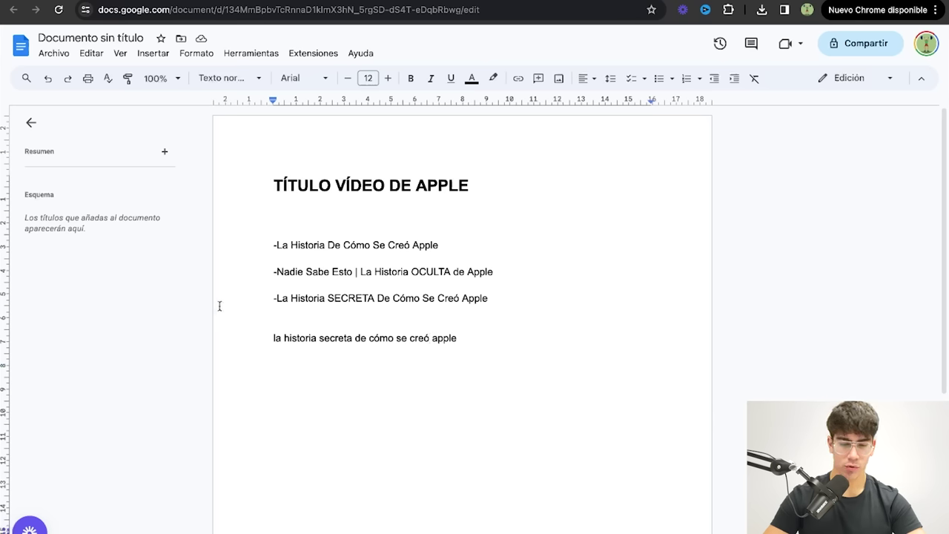
{"action": "left_click_drag", "start_coordinate": [277, 298], "coordinate": [492, 300]}
{"action": "key", "text": "ctrl+c"}
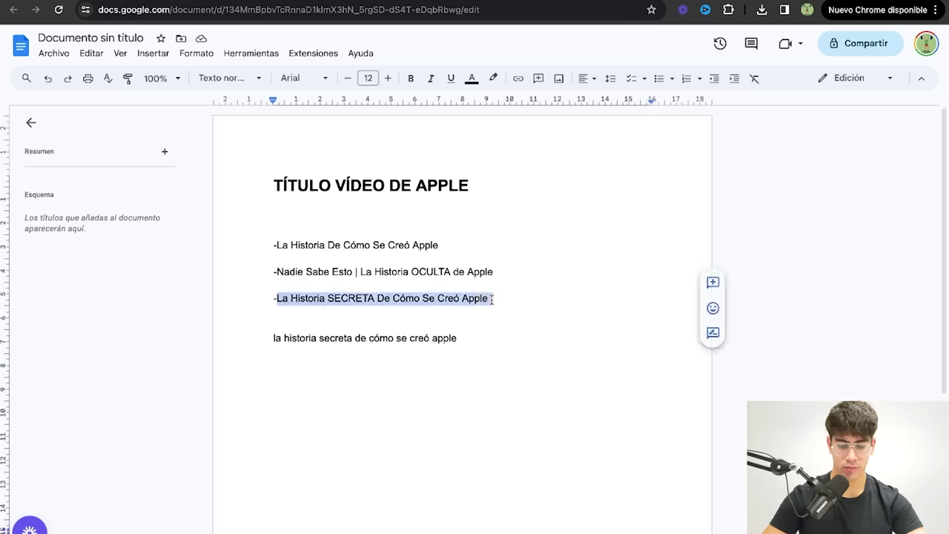
{"action": "key", "text": "ctrl+Tab"}
{"action": "left_click", "coordinate": [393, 354]}
{"action": "key", "text": "ctrl+v"}
Scroll to review the Home Large preview card with the Apple thumbnail, title and 14:56 duration.
{"action": "scroll", "coordinate": [436, 423], "scroll_direction": "down", "scroll_amount": 4}
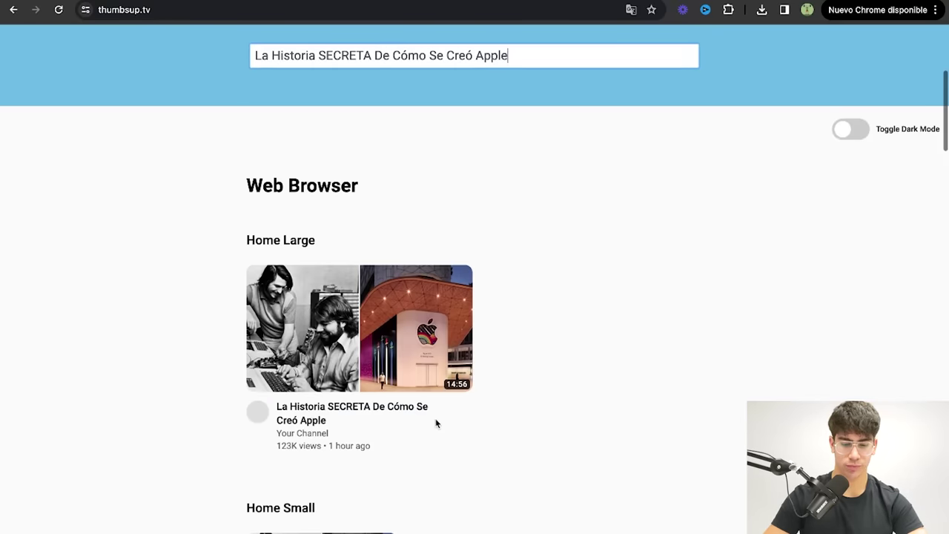
{"action": "scroll", "coordinate": [333, 460], "scroll_direction": "up", "scroll_amount": 2}
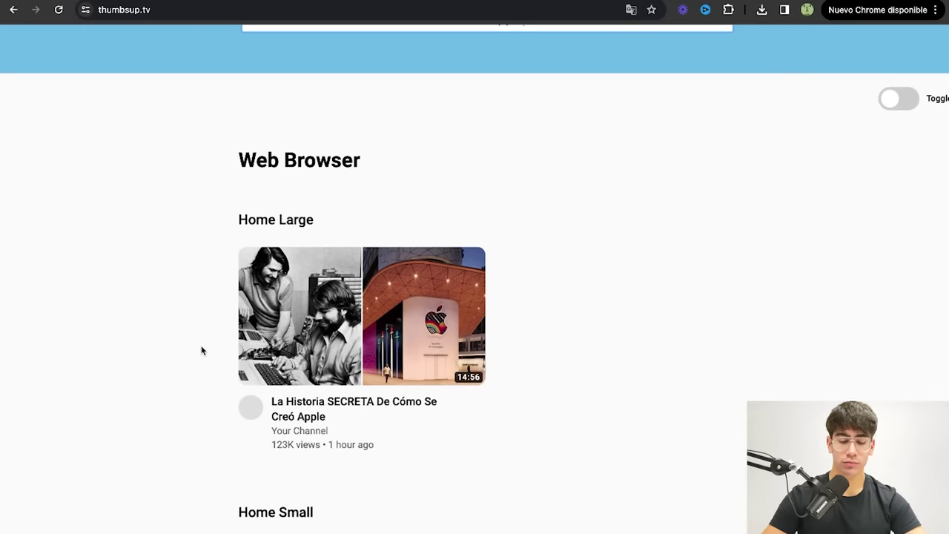
{"action": "scroll", "coordinate": [643, 275], "scroll_direction": "up", "scroll_amount": 2}
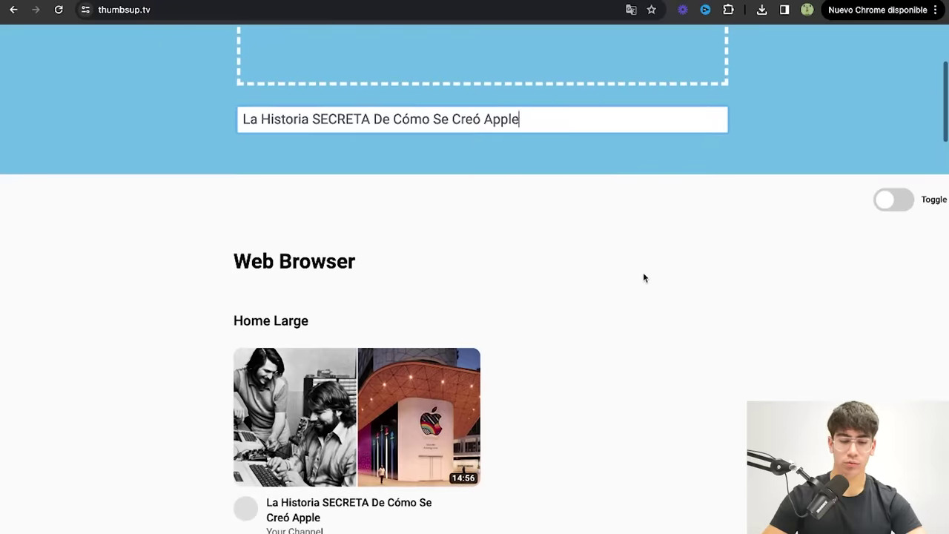
{"action": "scroll", "coordinate": [568, 388], "scroll_direction": "down", "scroll_amount": 2}
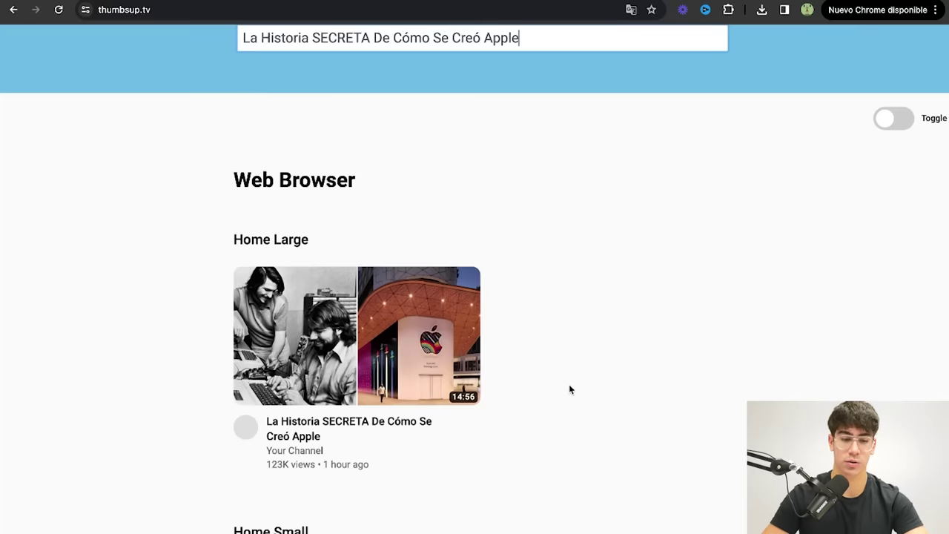
{"action": "scroll", "coordinate": [633, 301], "scroll_direction": "up", "scroll_amount": 3}
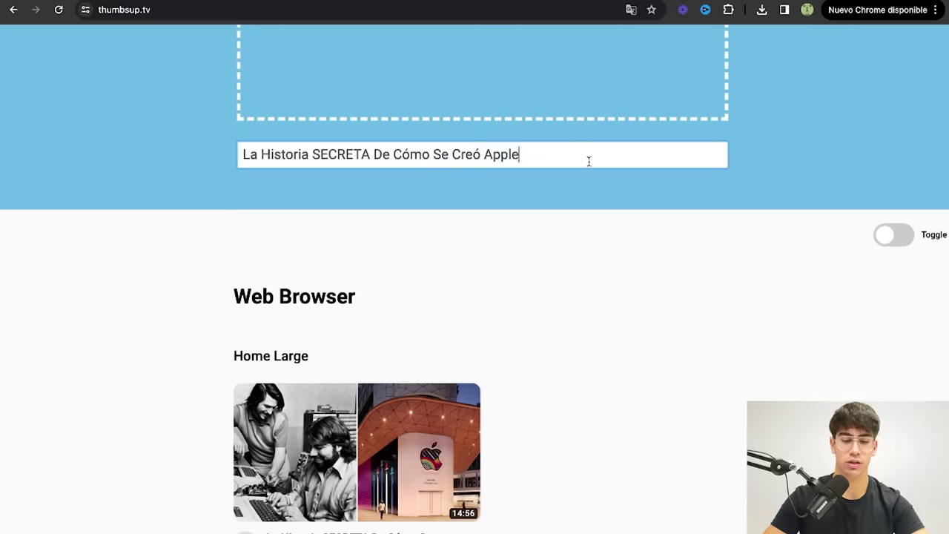
{"action": "type", "text": "."}
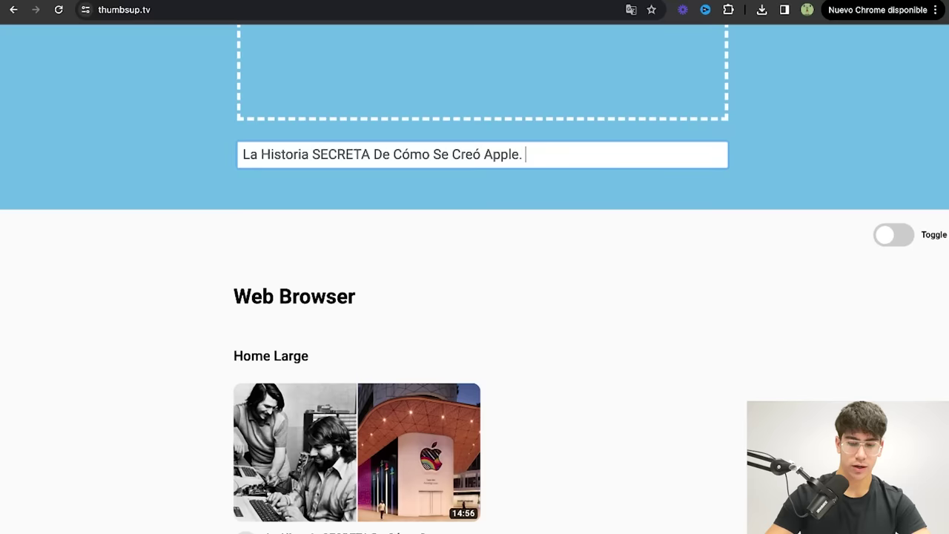
{"action": "key", "text": "BackSpace"}
{"action": "key", "text": "BackSpace"}
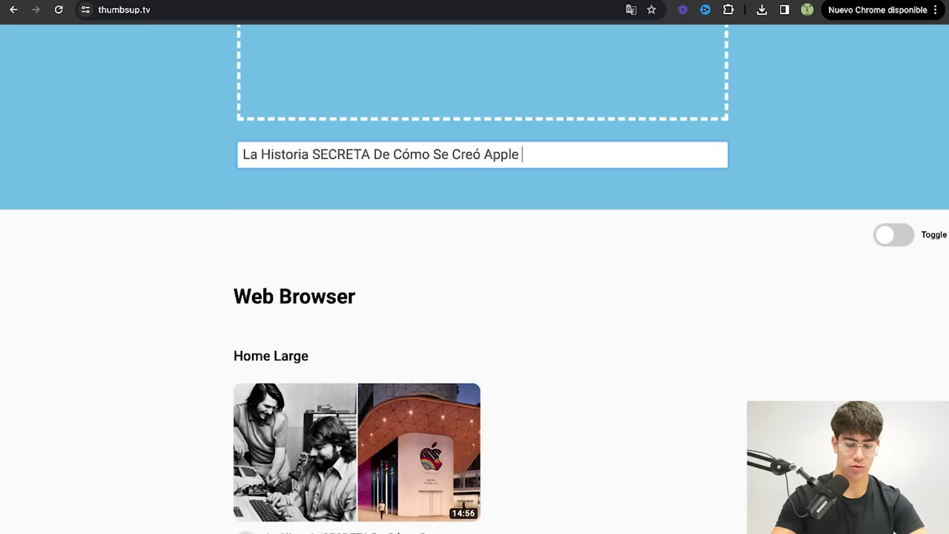
{"action": "type", "text": "| Nadie "}
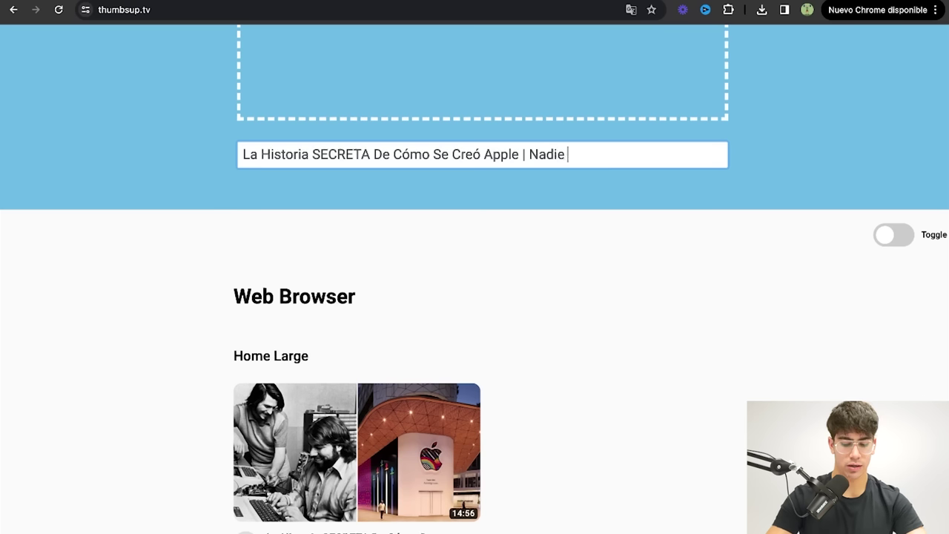
{"action": "type", "text": "Sabe La "}
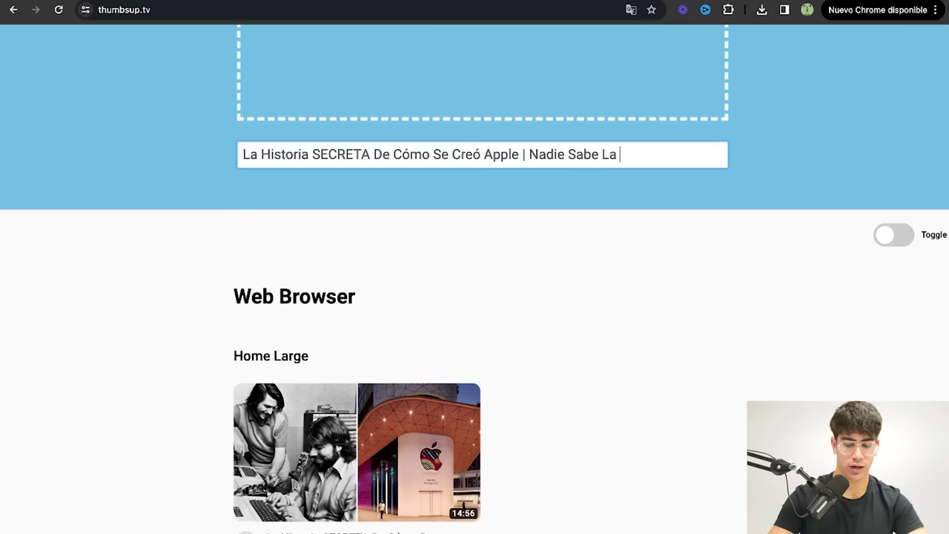
{"action": "type", "text": "Historia"}
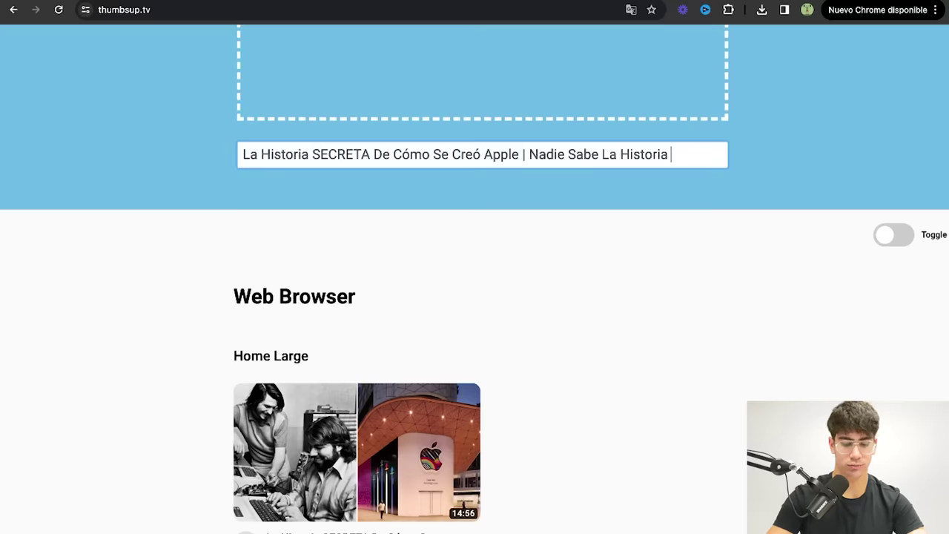
{"action": "type", "text": " De Cóm"}
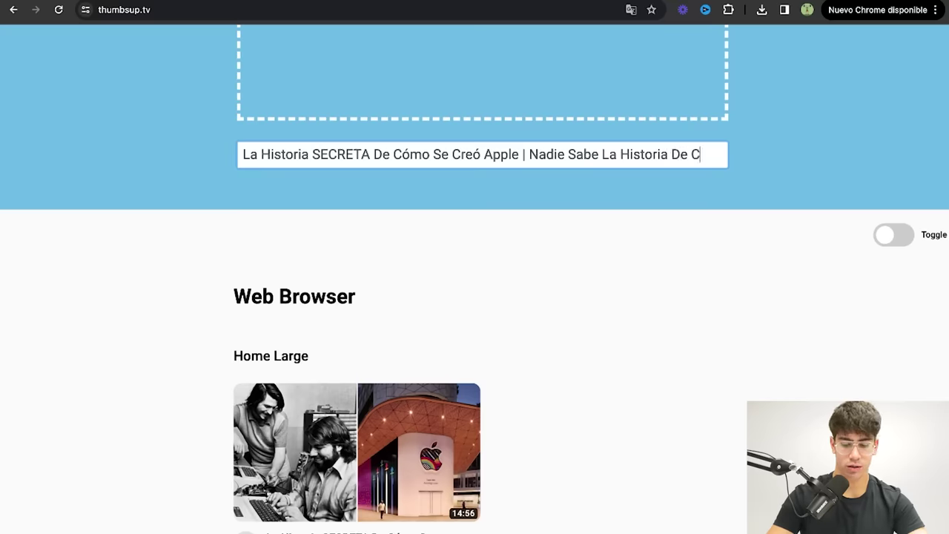
{"action": "type", "text": "o Se Creo"}
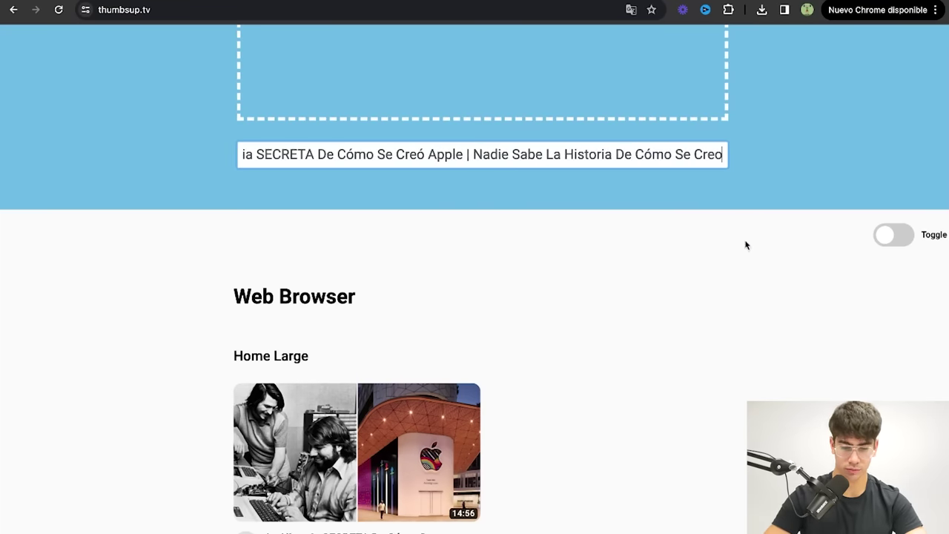
{"action": "scroll", "coordinate": [726, 303], "scroll_direction": "down", "scroll_amount": 3}
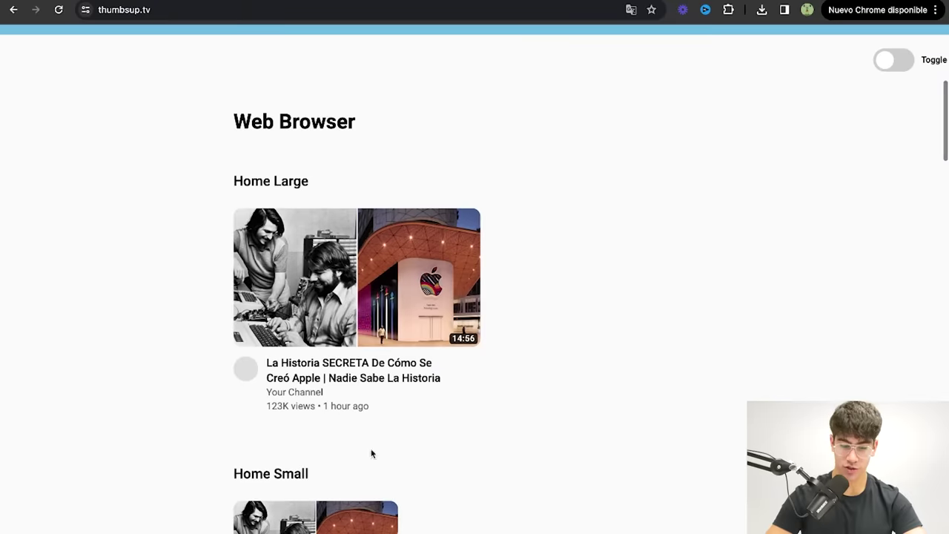
{"action": "left_click_drag", "start_coordinate": [328, 379], "coordinate": [296, 281]}
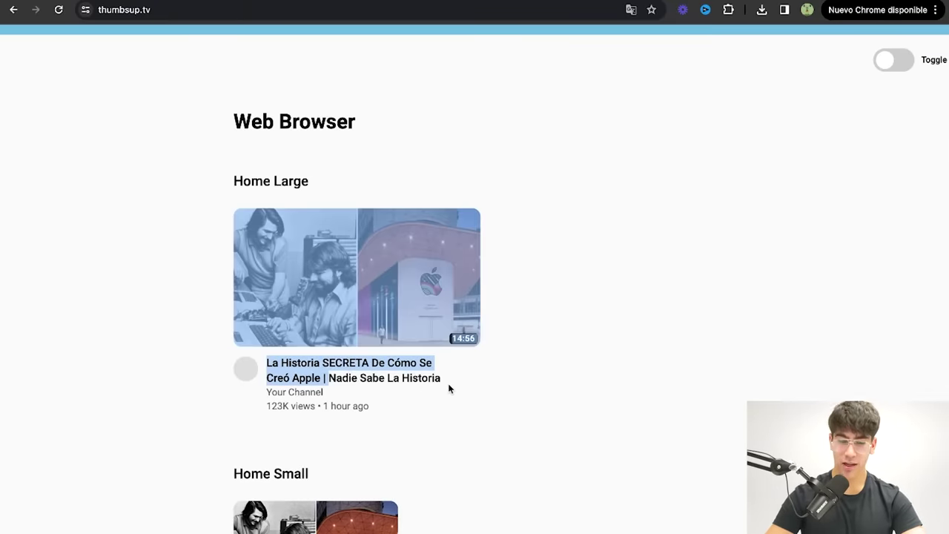
{"action": "scroll", "coordinate": [450, 385], "scroll_direction": "up", "scroll_amount": 3}
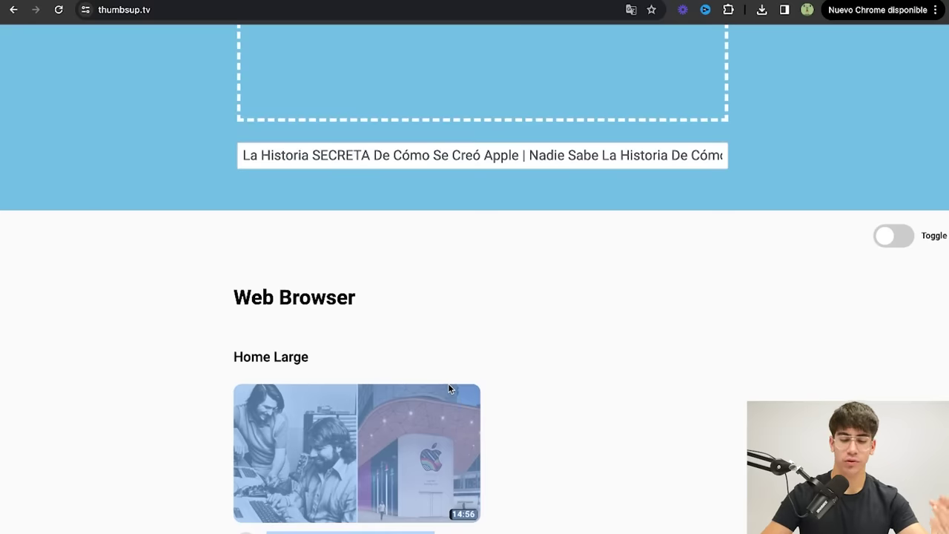
{"action": "left_click", "coordinate": [631, 436]}
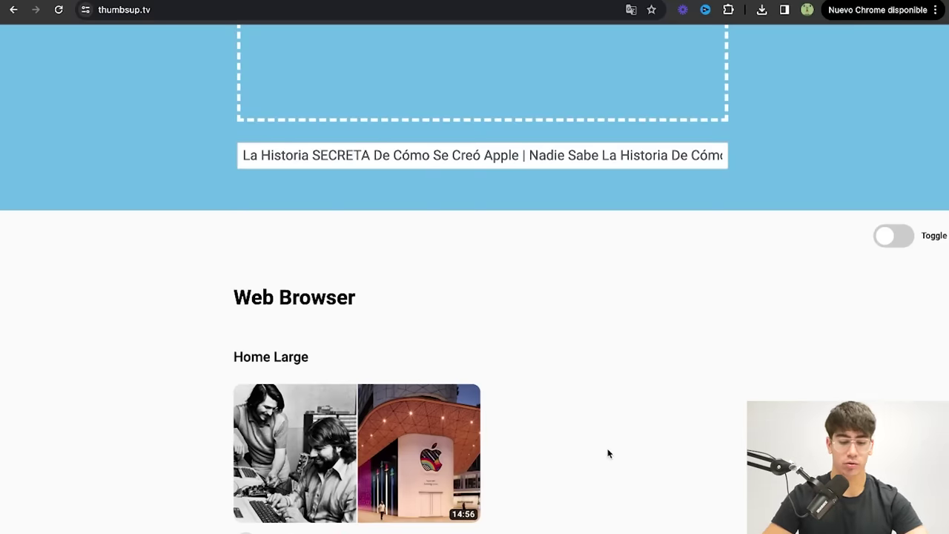
{"action": "scroll", "coordinate": [436, 436], "scroll_direction": "down", "scroll_amount": 1}
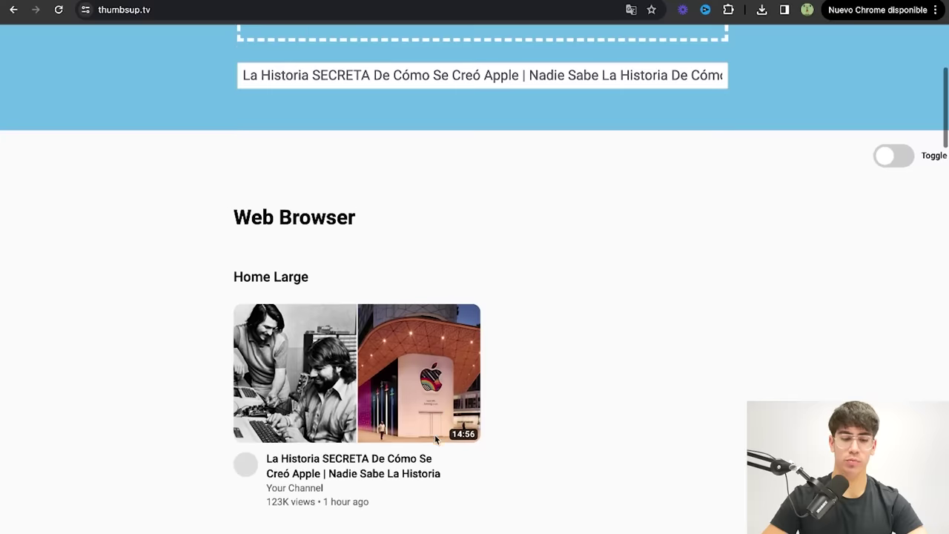
{"action": "left_click_drag", "start_coordinate": [239, 76], "coordinate": [516, 72]}
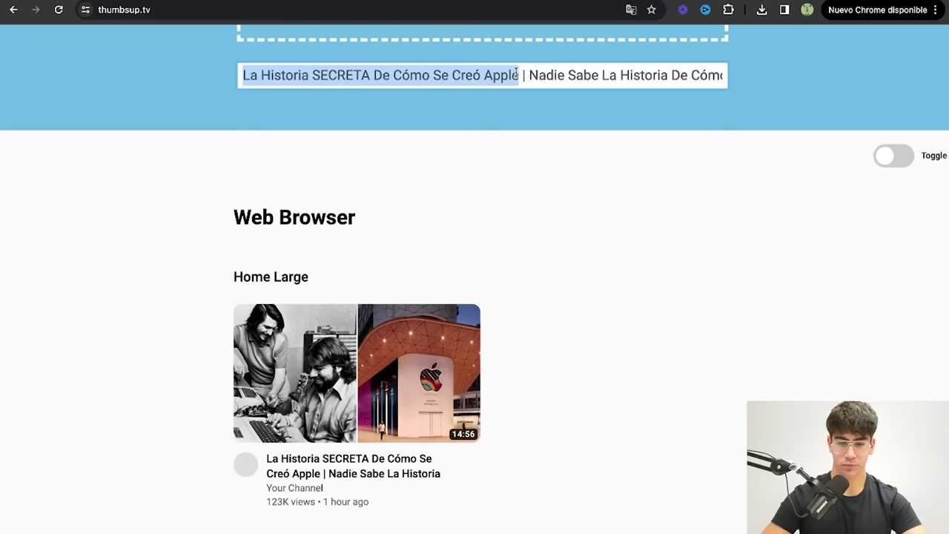
{"action": "scroll", "coordinate": [612, 275], "scroll_direction": "up", "scroll_amount": 2}
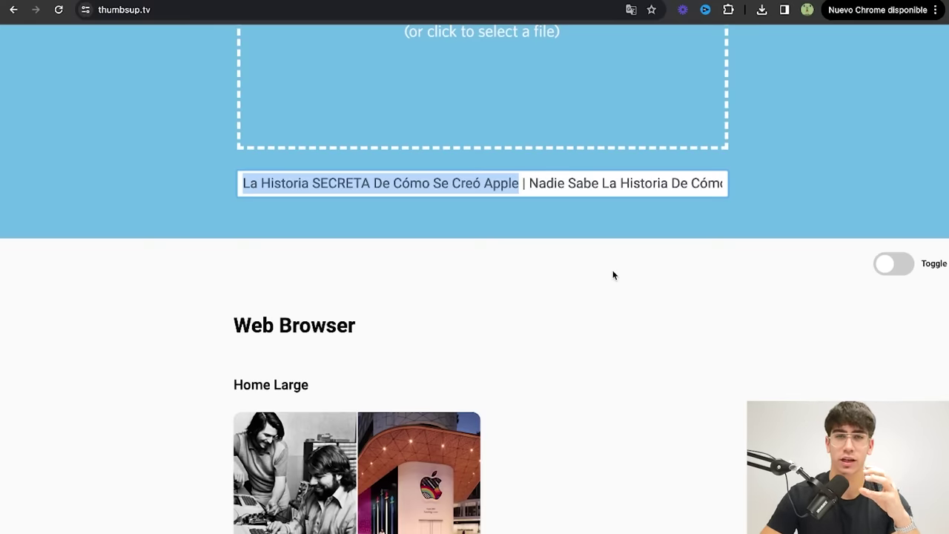
{"action": "scroll", "coordinate": [650, 341], "scroll_direction": "down", "scroll_amount": 2}
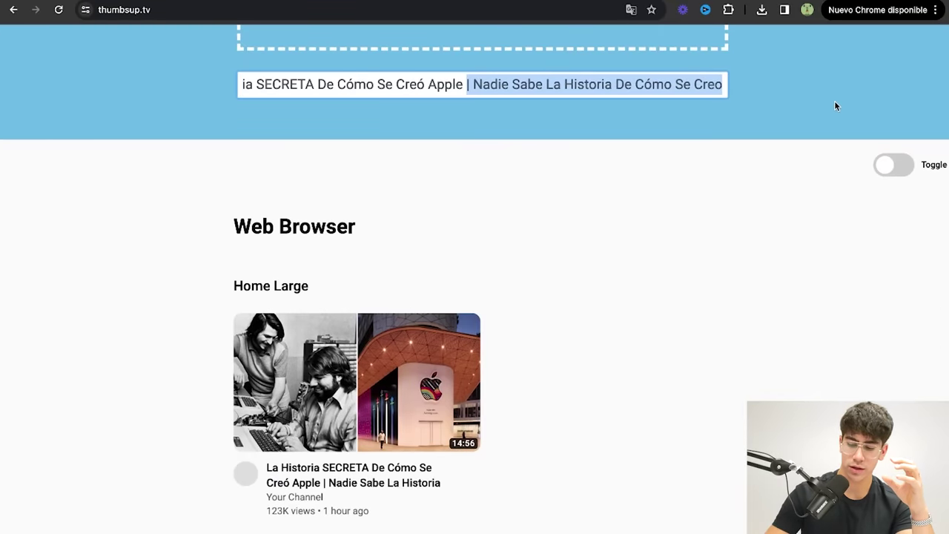
{"action": "key", "text": "BackSpace"}
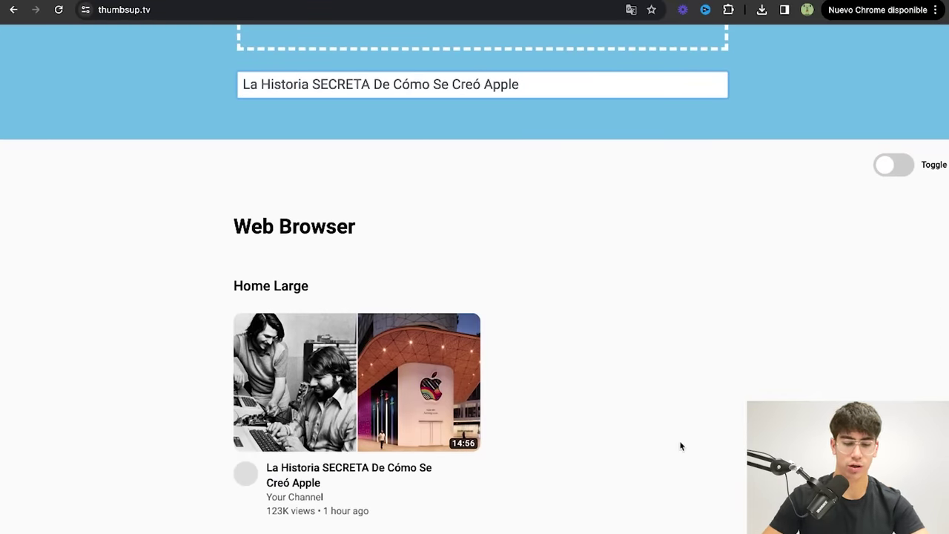
{"action": "scroll", "coordinate": [610, 346], "scroll_direction": "up", "scroll_amount": 1}
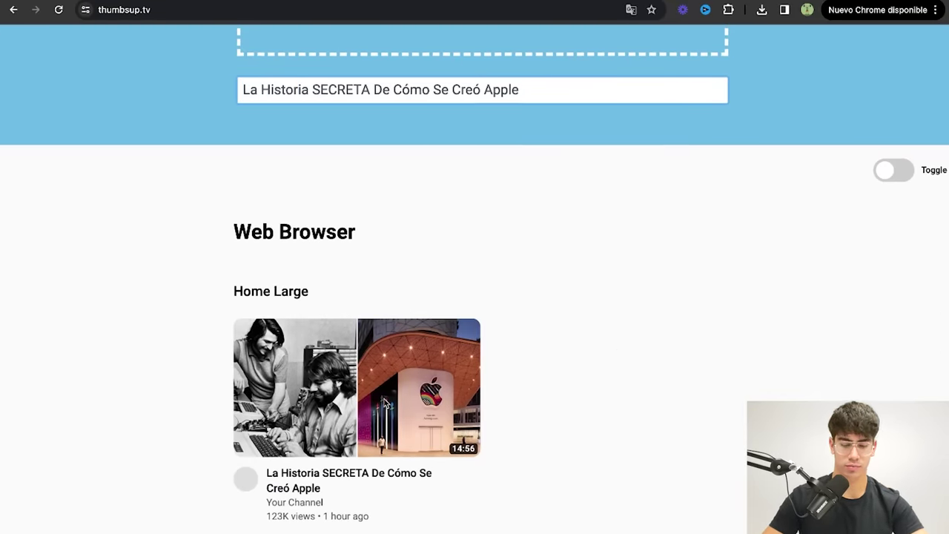
{"action": "scroll", "coordinate": [519, 407], "scroll_direction": "down", "scroll_amount": 2}
{"action": "scroll", "coordinate": [627, 413], "scroll_direction": "down", "scroll_amount": 2}
{"action": "scroll", "coordinate": [626, 413], "scroll_direction": "up", "scroll_amount": 5}
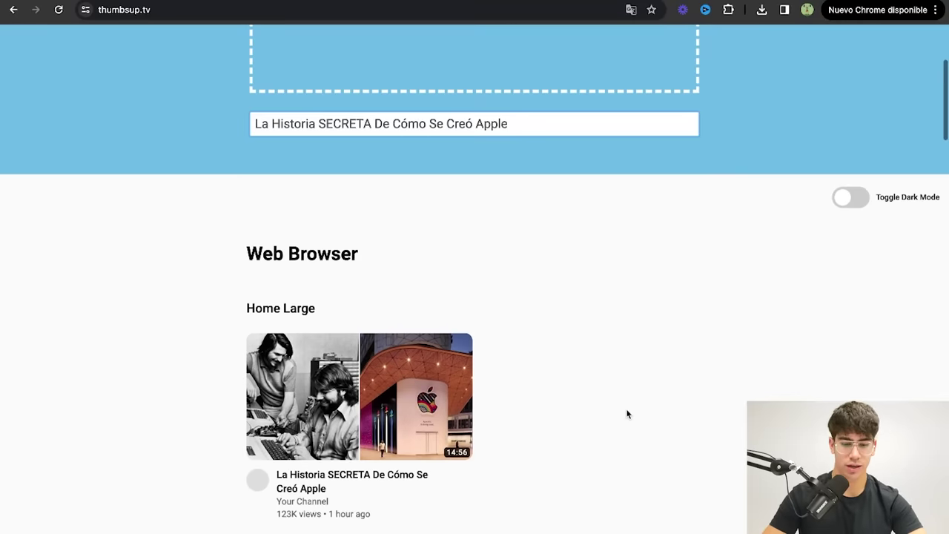
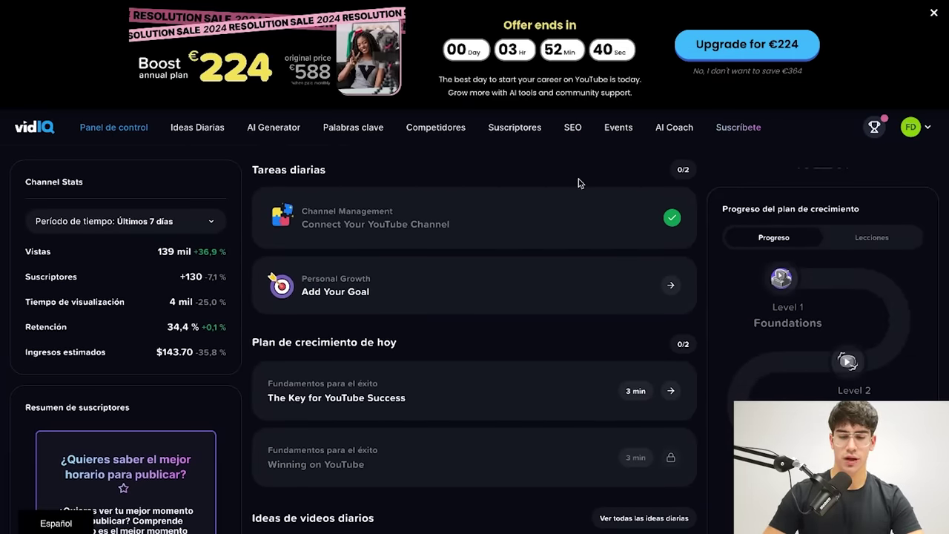
Scroll the vidIQ dashboard down and back up.
{"action": "scroll", "coordinate": [578, 183], "scroll_direction": "down", "scroll_amount": 1}
{"action": "scroll", "coordinate": [578, 183], "scroll_direction": "up", "scroll_amount": 1}
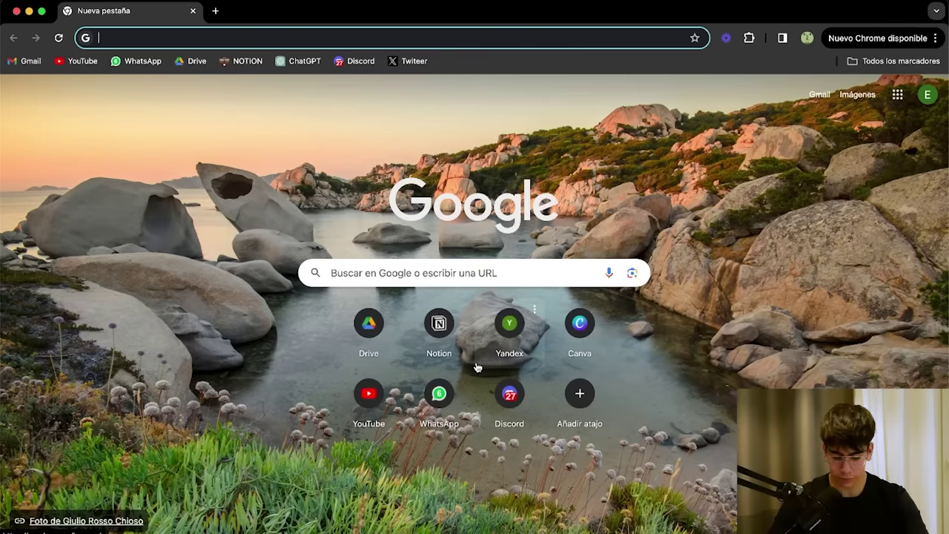
Search Google for 'extensiones de google' and go to the Chrome Web Store.
{"action": "type", "text": "extensio"}
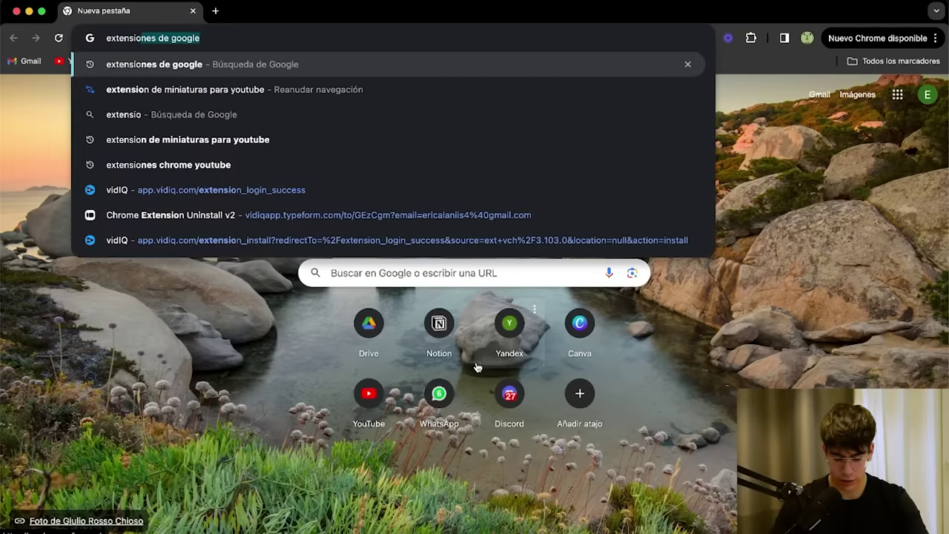
{"action": "key", "text": "BackSpace"}
{"action": "type", "text": "nes de google"}
{"action": "key", "text": "Return"}
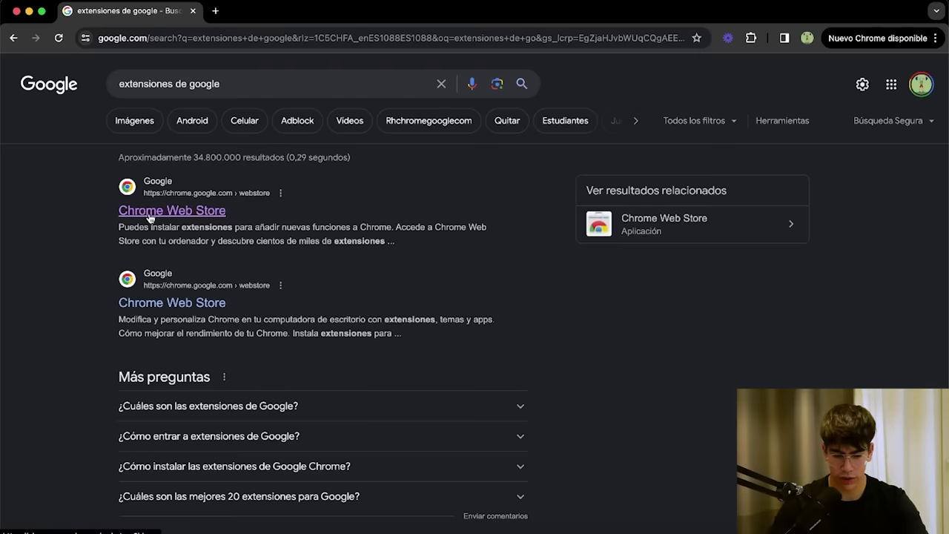
{"action": "left_click", "coordinate": [184, 215]}
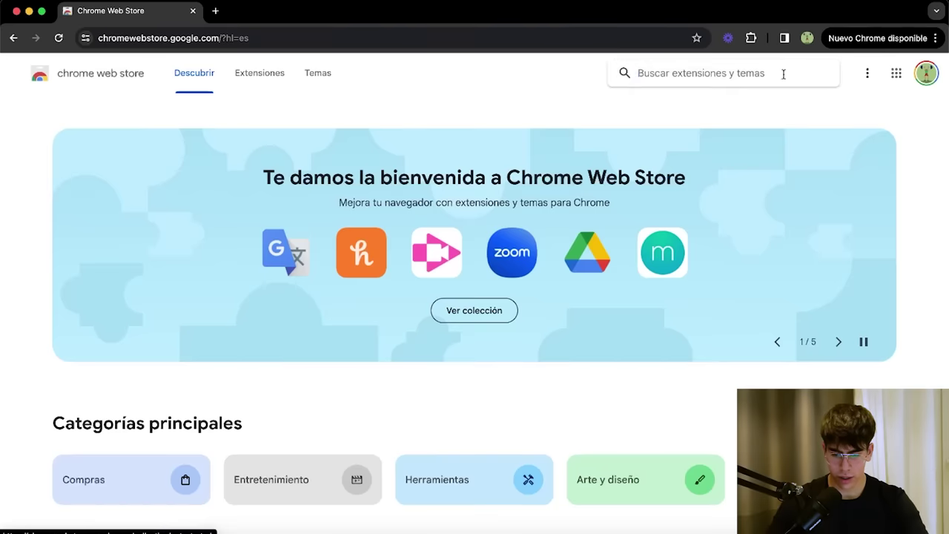
Find 'vidiq' in the store and add vidIQ Vision for YouTube to Chrome.
{"action": "left_click", "coordinate": [690, 78]}
{"action": "type", "text": "vid"}
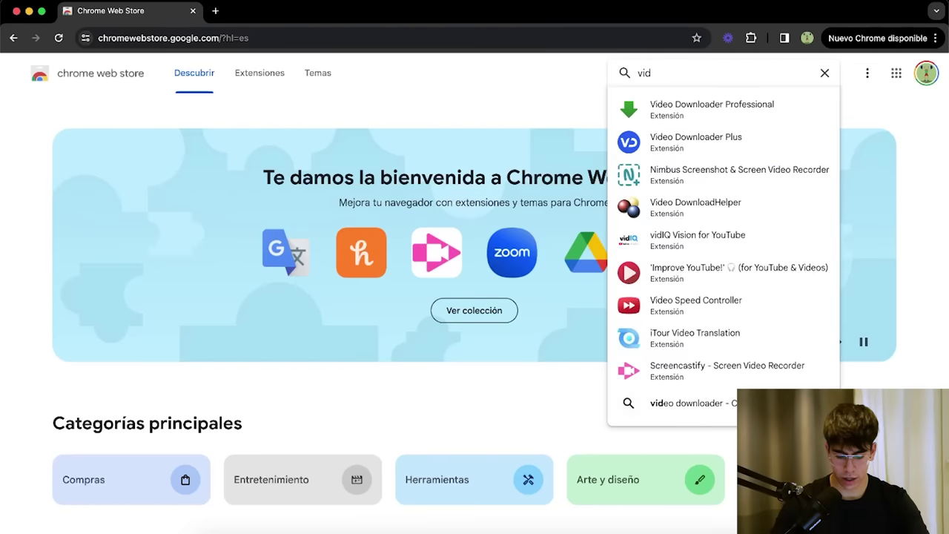
{"action": "type", "text": "iq"}
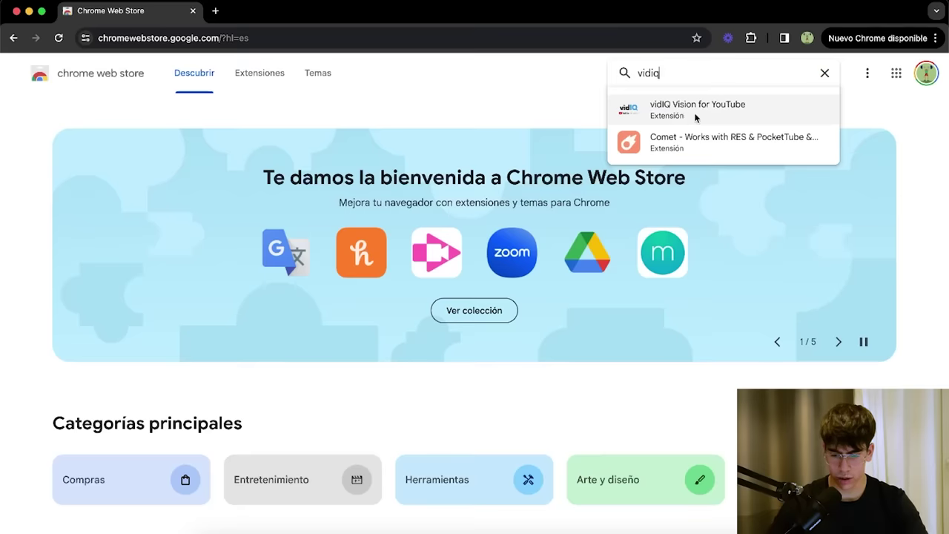
{"action": "left_click", "coordinate": [695, 111]}
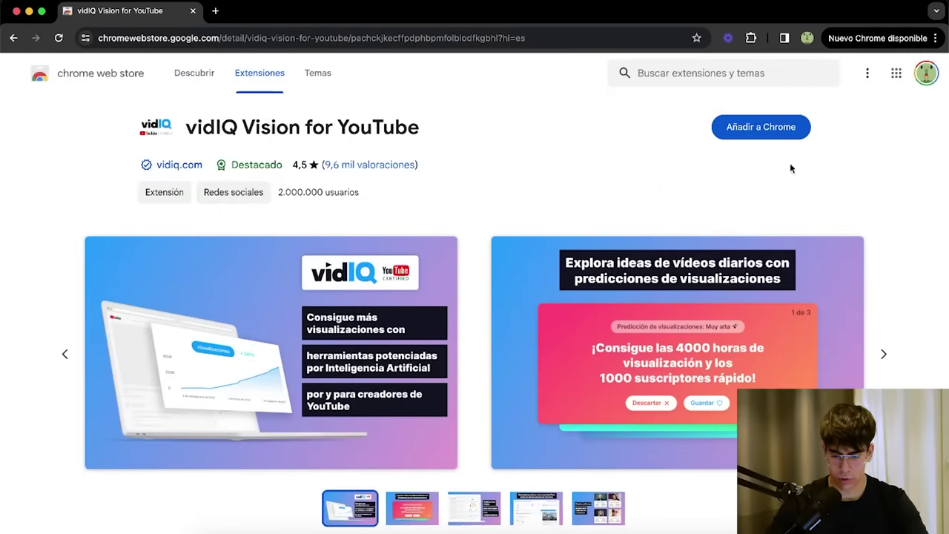
{"action": "left_click", "coordinate": [754, 131]}
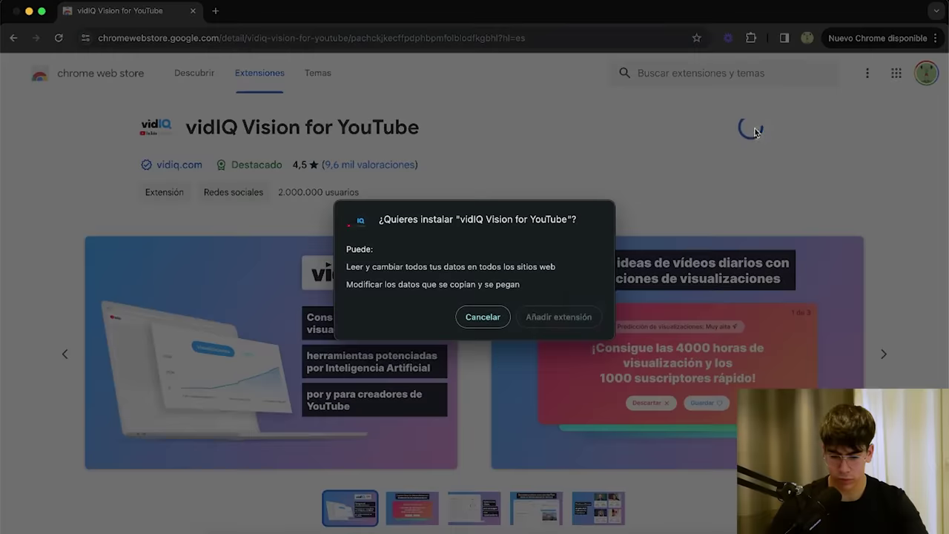
{"action": "left_click", "coordinate": [531, 321]}
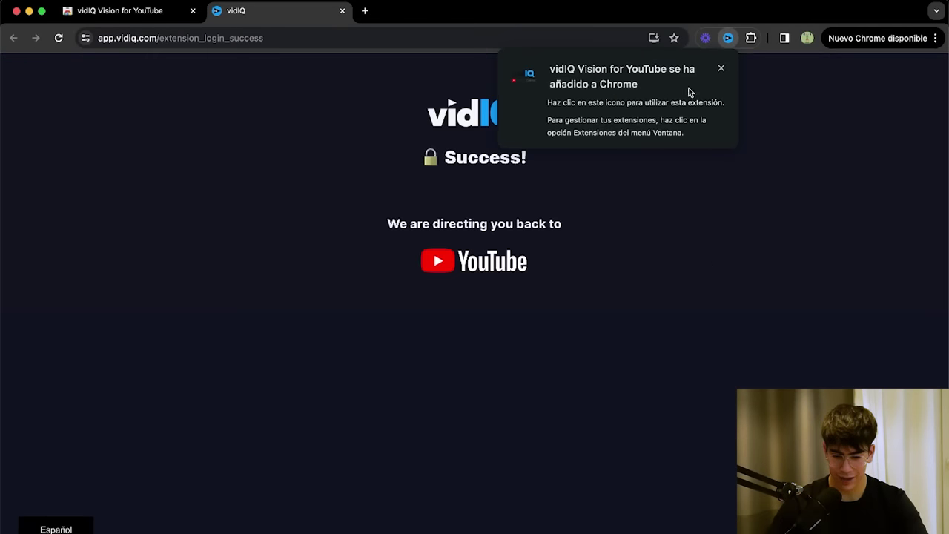
{"action": "left_click", "coordinate": [721, 68]}
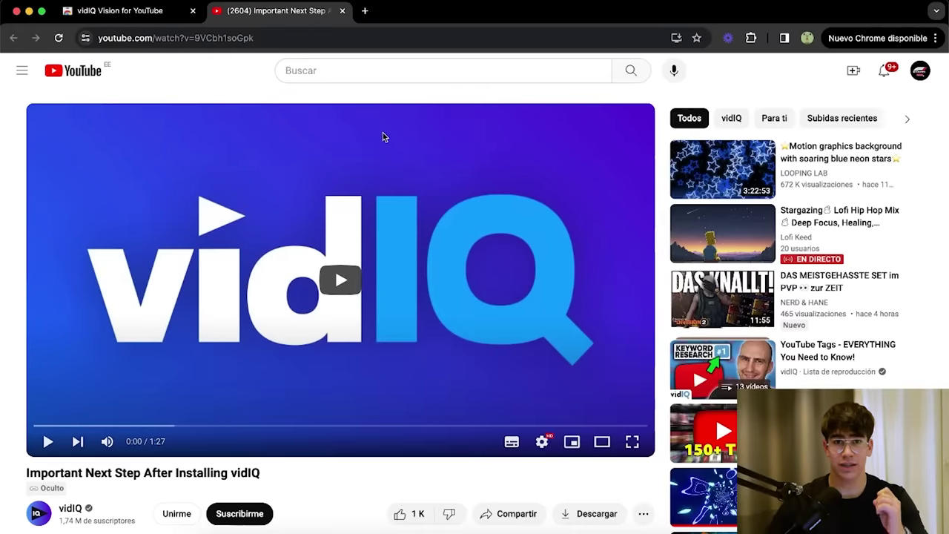
Open YouTube in a new tab and reach the Contenido list in YouTube Studio.
{"action": "left_click", "coordinate": [364, 10]}
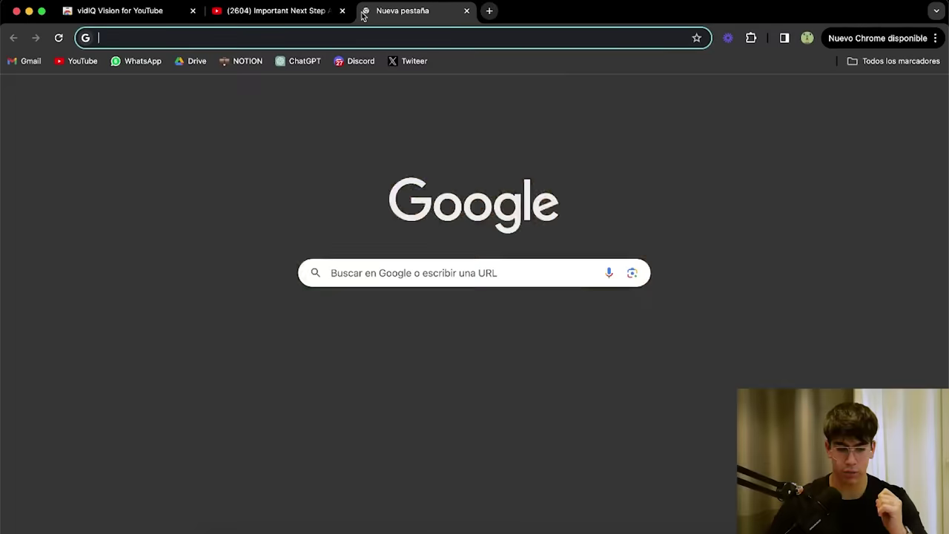
{"action": "left_click", "coordinate": [83, 62]}
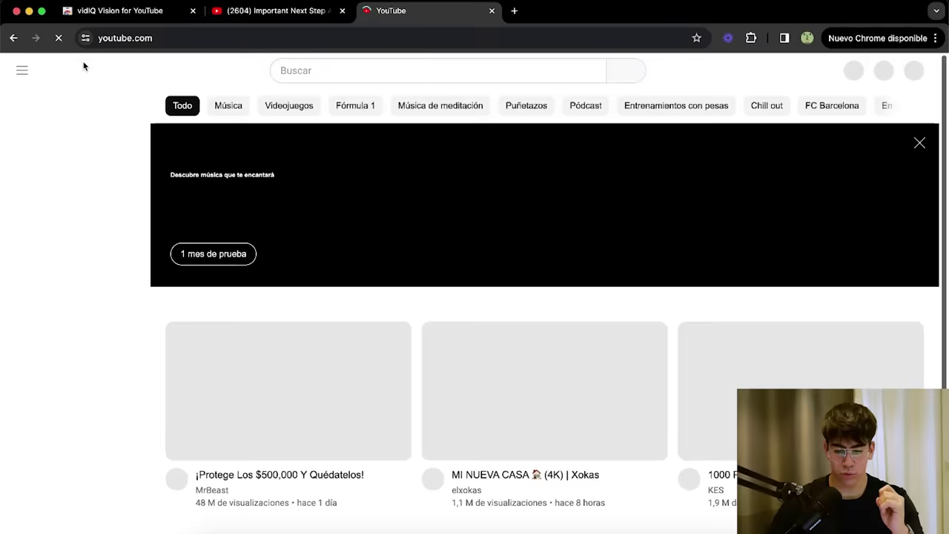
{"action": "scroll", "coordinate": [470, 271], "scroll_direction": "down", "scroll_amount": 3}
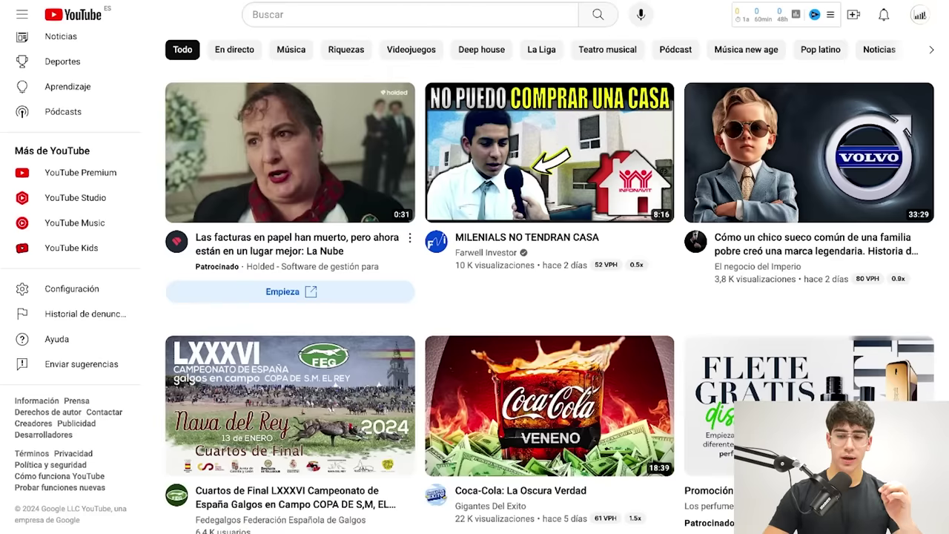
{"action": "left_click", "coordinate": [919, 14]}
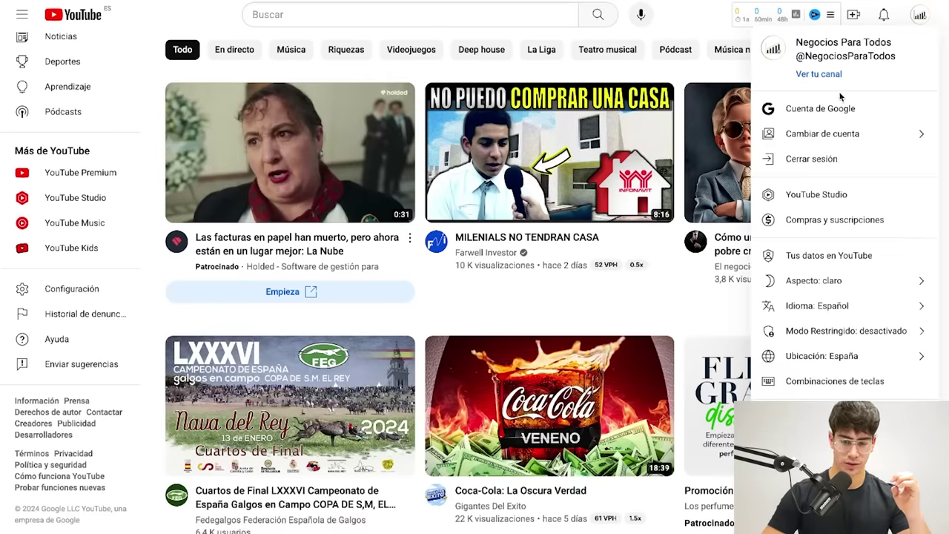
{"action": "left_click", "coordinate": [816, 74]}
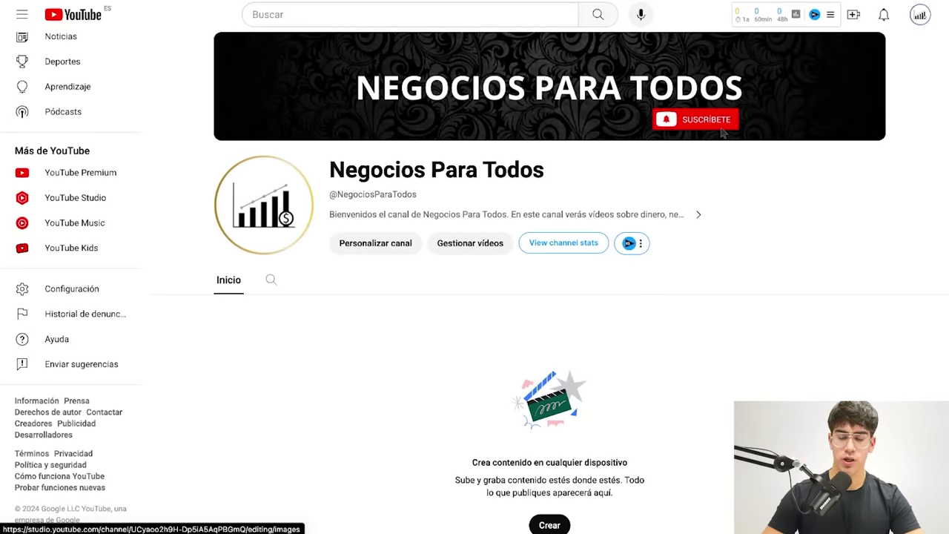
{"action": "left_click", "coordinate": [919, 16]}
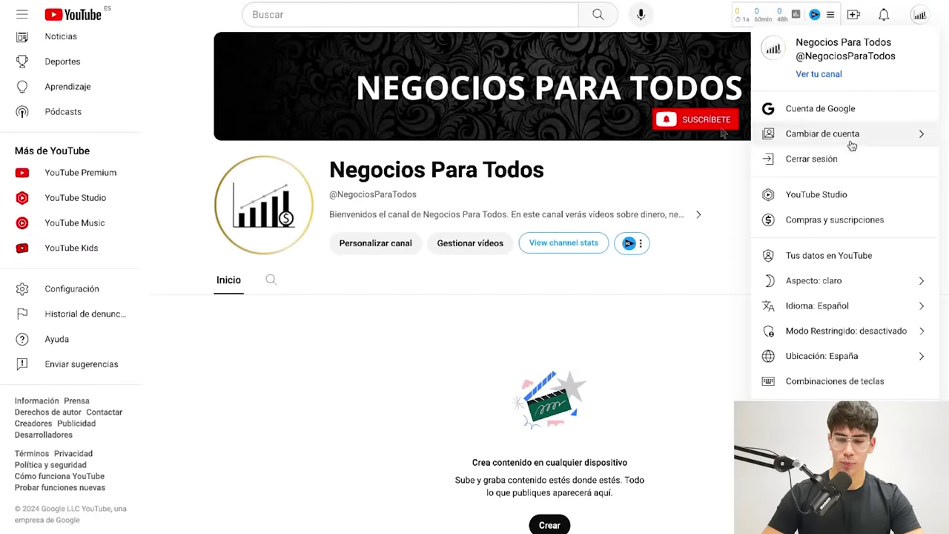
{"action": "left_click", "coordinate": [815, 194]}
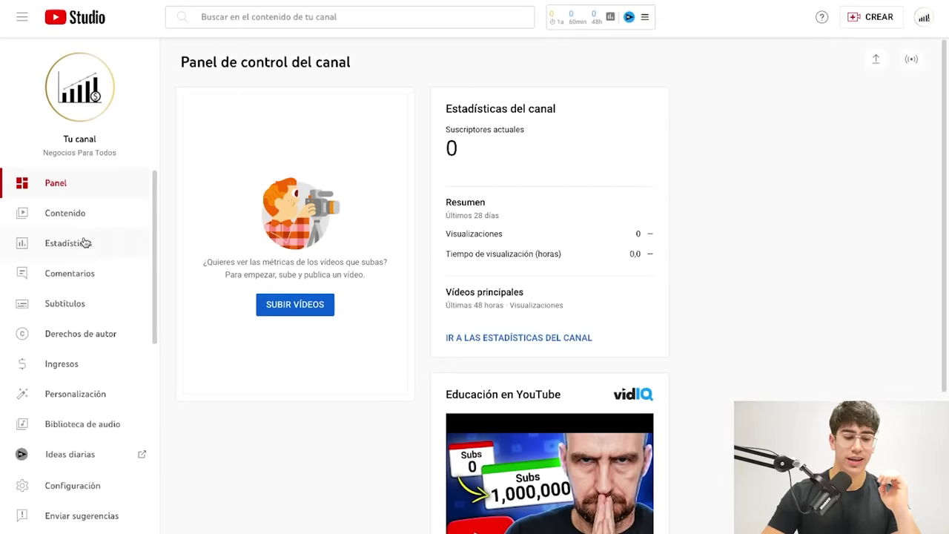
{"action": "left_click", "coordinate": [61, 217]}
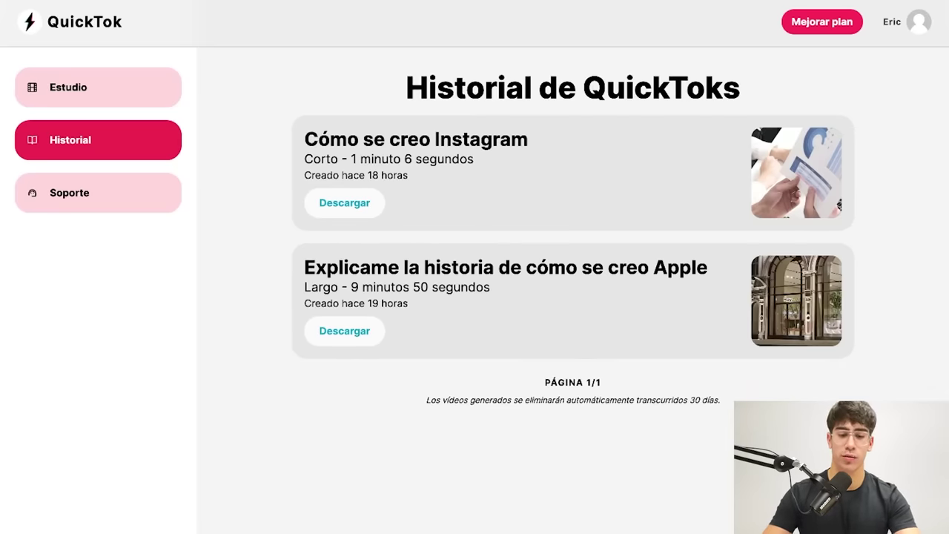
Download the 'Explicame la historia de cómo se creo Apple' video from QuickTok's Historial.
{"action": "left_click", "coordinate": [108, 151]}
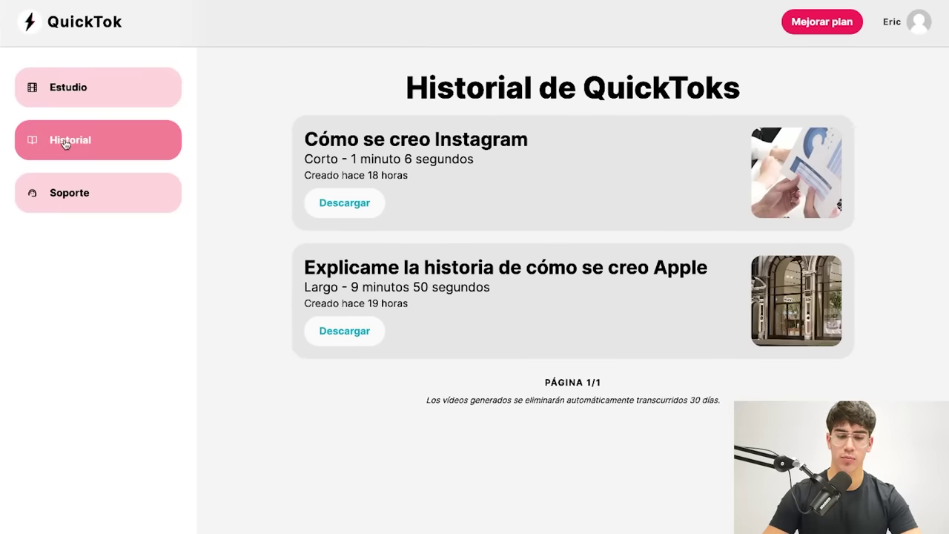
{"action": "left_click", "coordinate": [352, 338]}
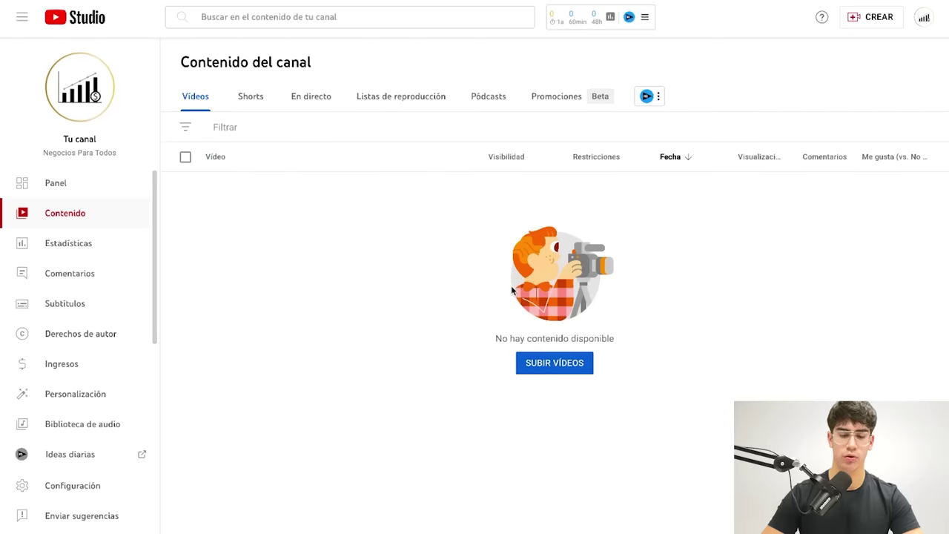
Upload mnw44zq1lun6uumz.mp4 from Descargas through SUBIR VÍDEOS.
{"action": "left_click", "coordinate": [532, 370]}
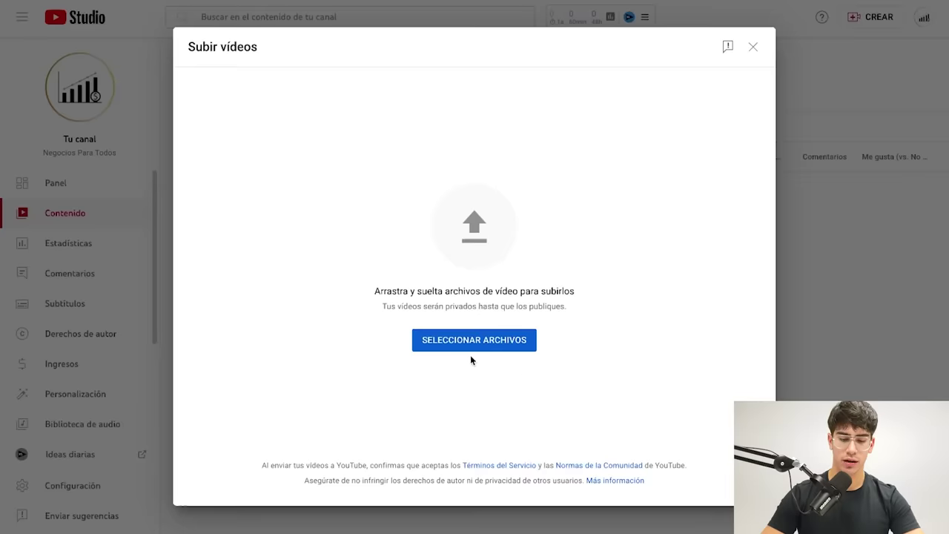
{"action": "left_click", "coordinate": [752, 45]}
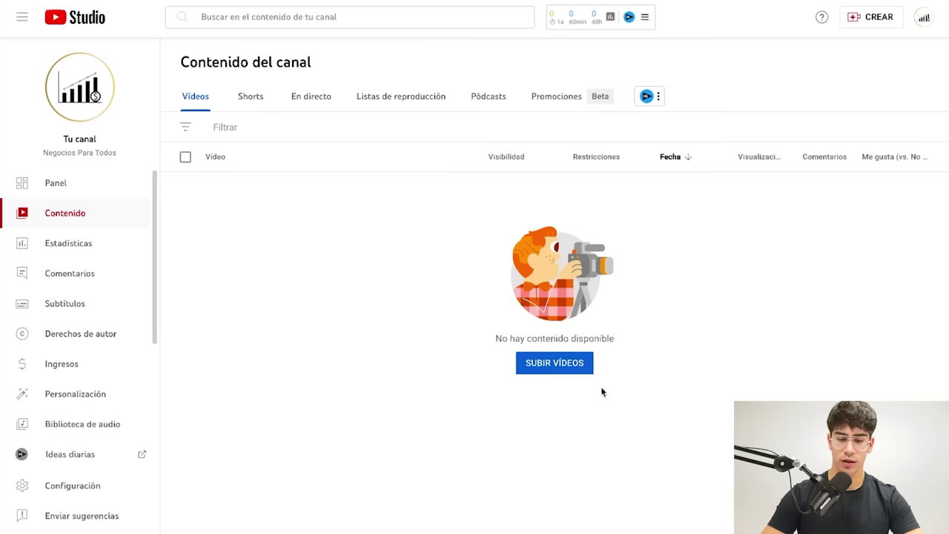
{"action": "left_click", "coordinate": [564, 364]}
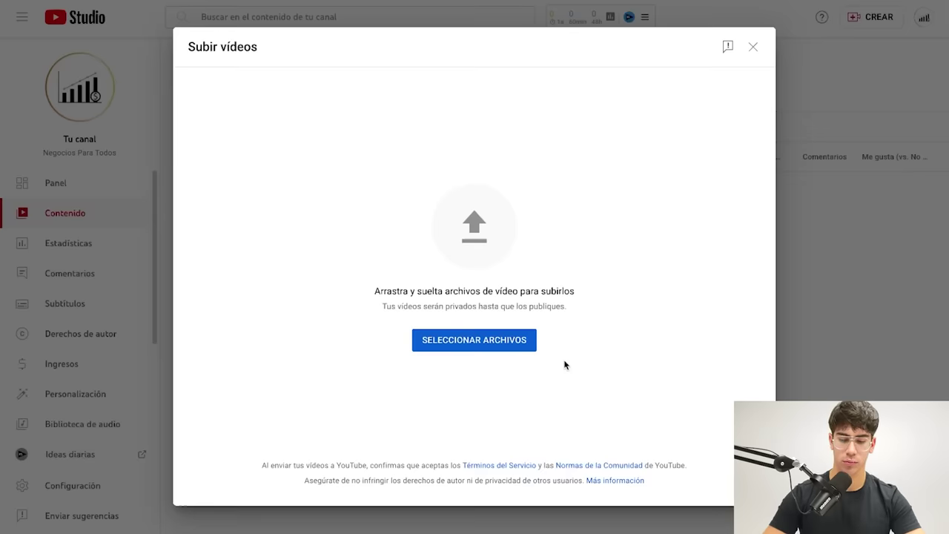
{"action": "left_click", "coordinate": [488, 343]}
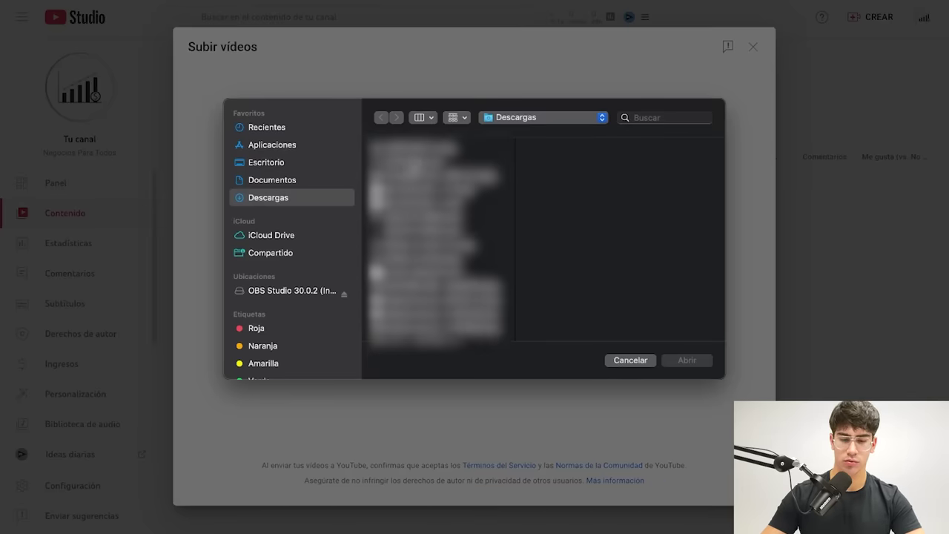
{"action": "left_click", "coordinate": [367, 317]}
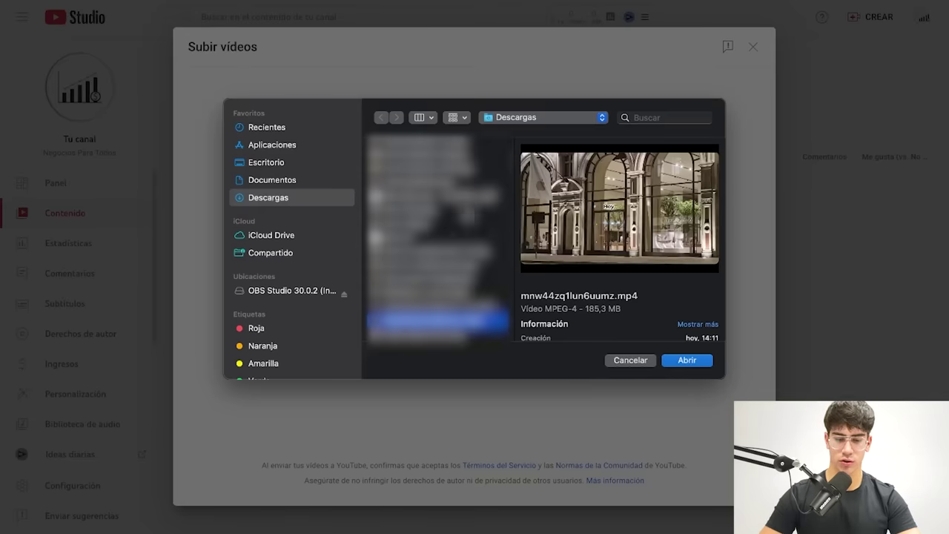
{"action": "left_click", "coordinate": [689, 362]}
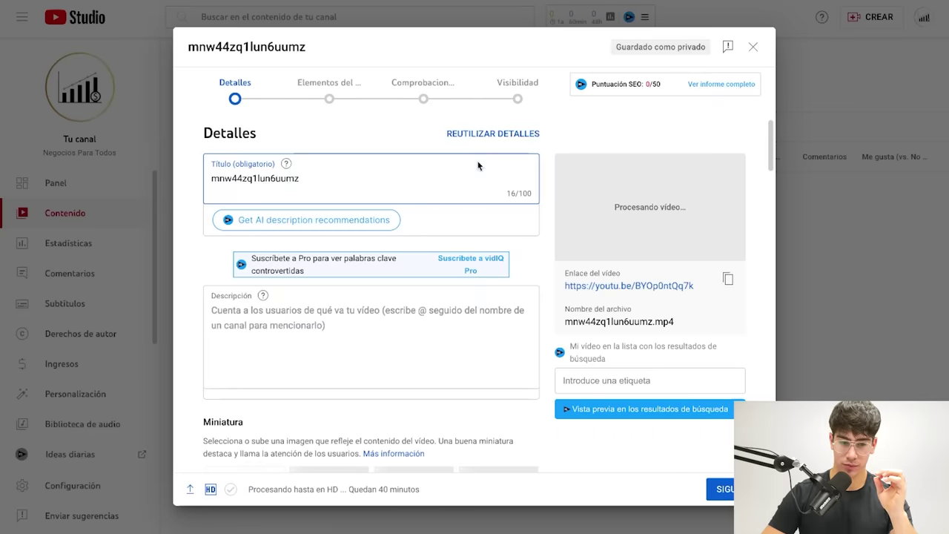
Replace the file-name title with 'La Historia SECRETA De Cómo Se Creó Apple' from the Google Doc.
{"action": "left_click", "coordinate": [326, 185]}
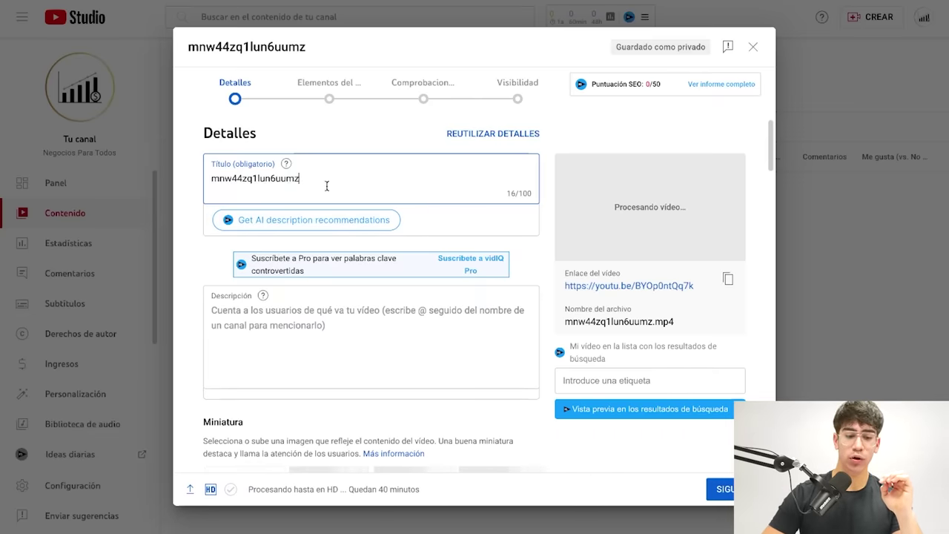
{"action": "key", "text": "ctrl+a"}
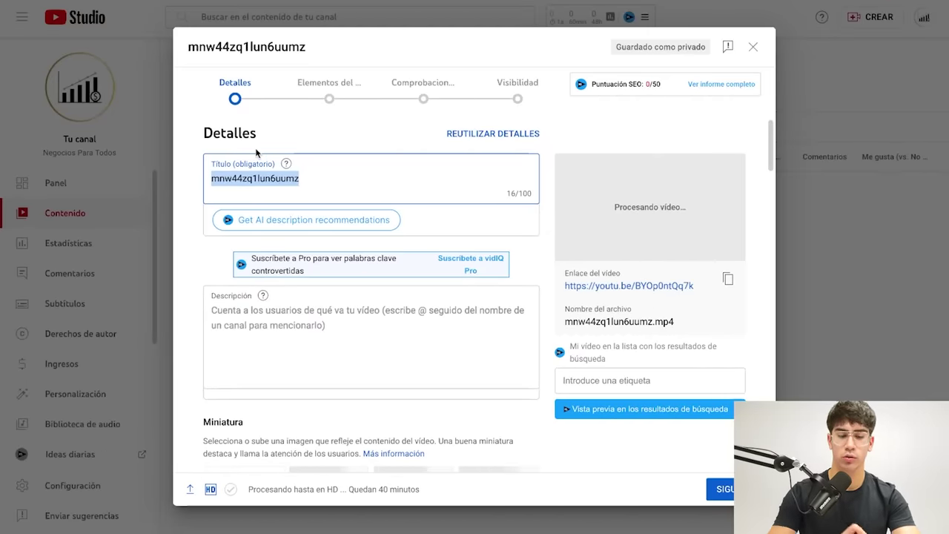
{"action": "key", "text": "BackSpace"}
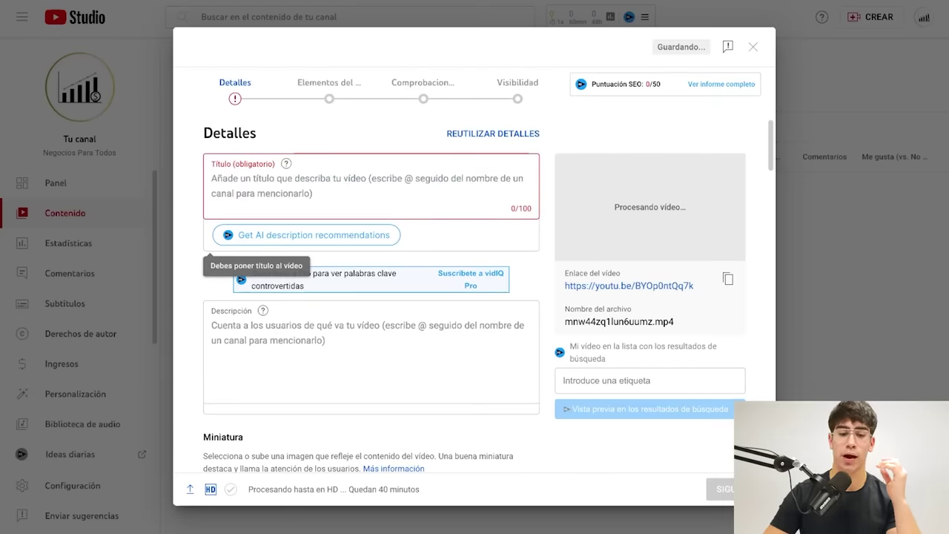
{"action": "key", "text": "ctrl+Tab"}
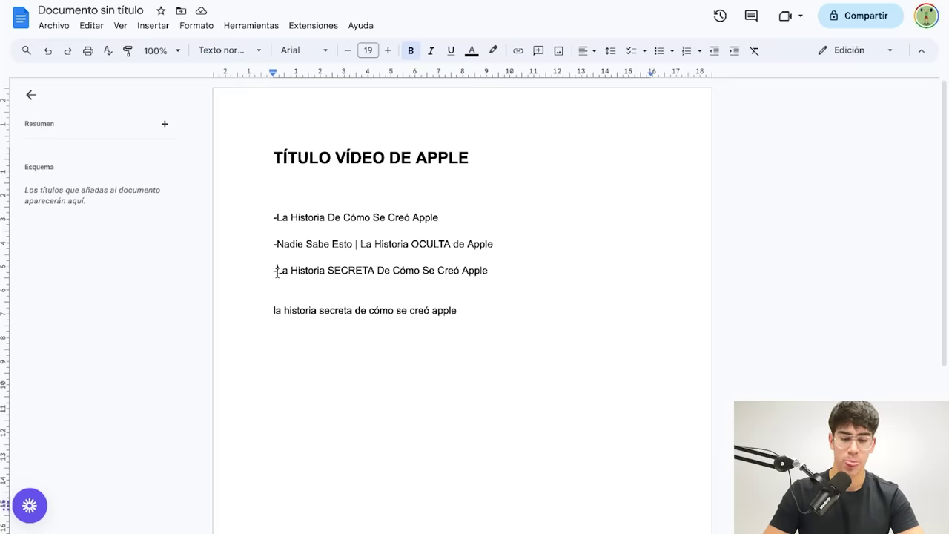
{"action": "left_click_drag", "start_coordinate": [273, 270], "coordinate": [278, 270]}
{"action": "left_click_drag", "start_coordinate": [414, 258], "coordinate": [558, 296]}
{"action": "key", "text": "ctrl+c"}
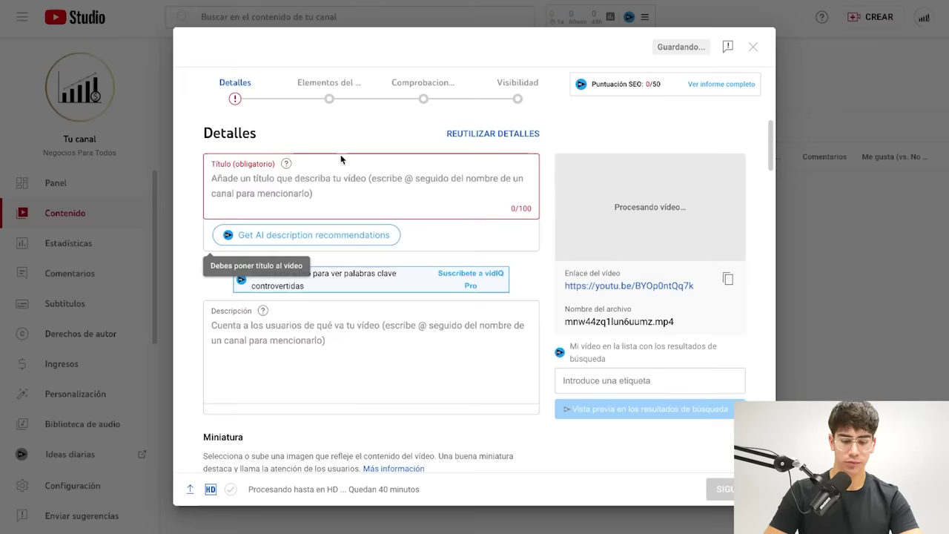
{"action": "left_click", "coordinate": [340, 156]}
{"action": "key", "text": "ctrl+v"}
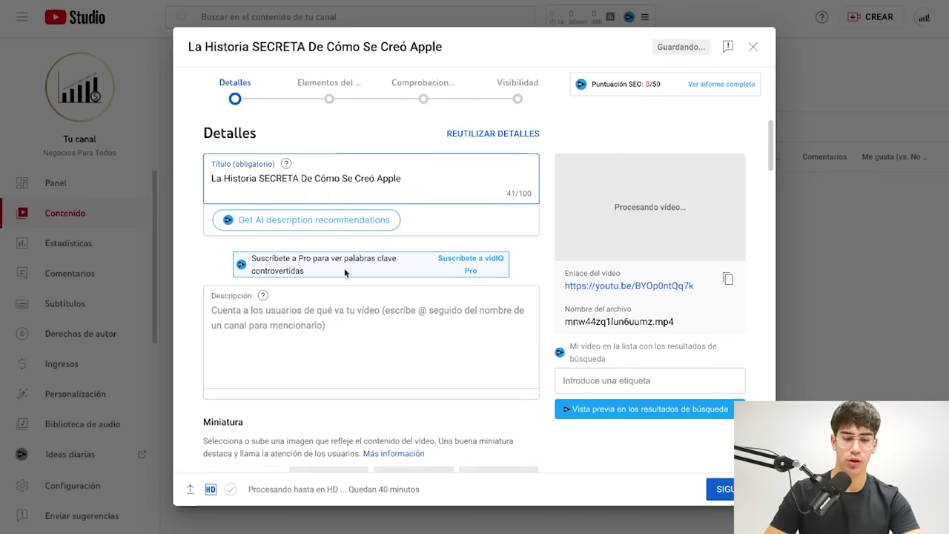
Write the opening line welcoming viewers to Negocios Para Todos and the history of Apple.
{"action": "left_click", "coordinate": [330, 317]}
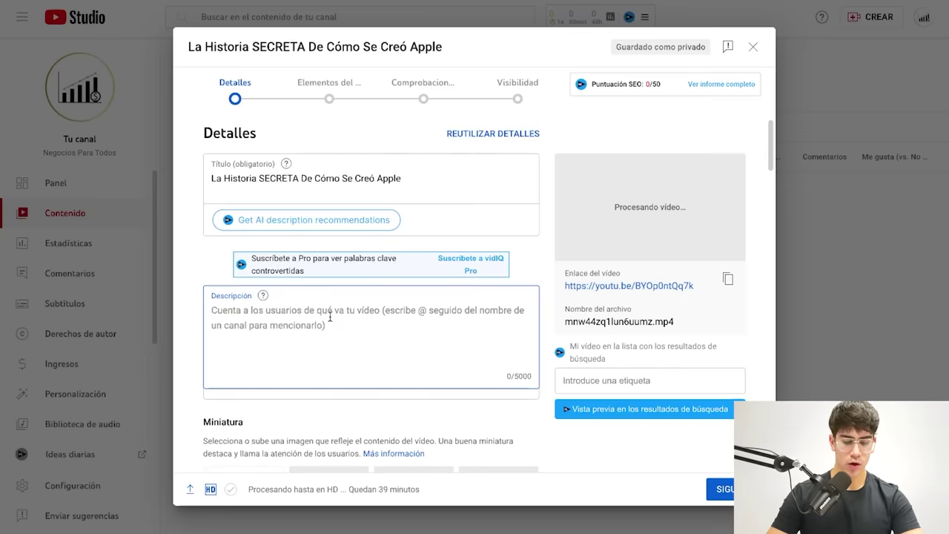
{"action": "type", "text": "Bienvenidos a "}
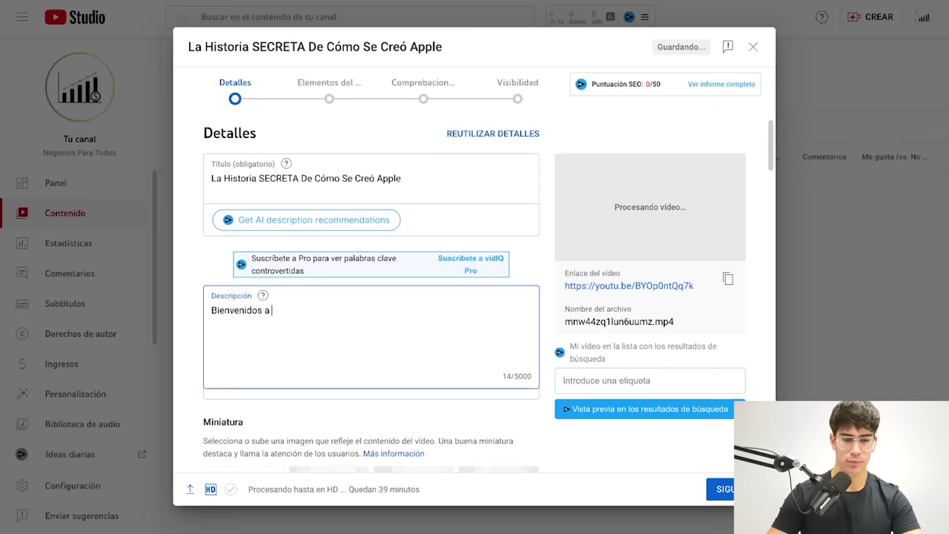
{"action": "type", "text": "Ge"}
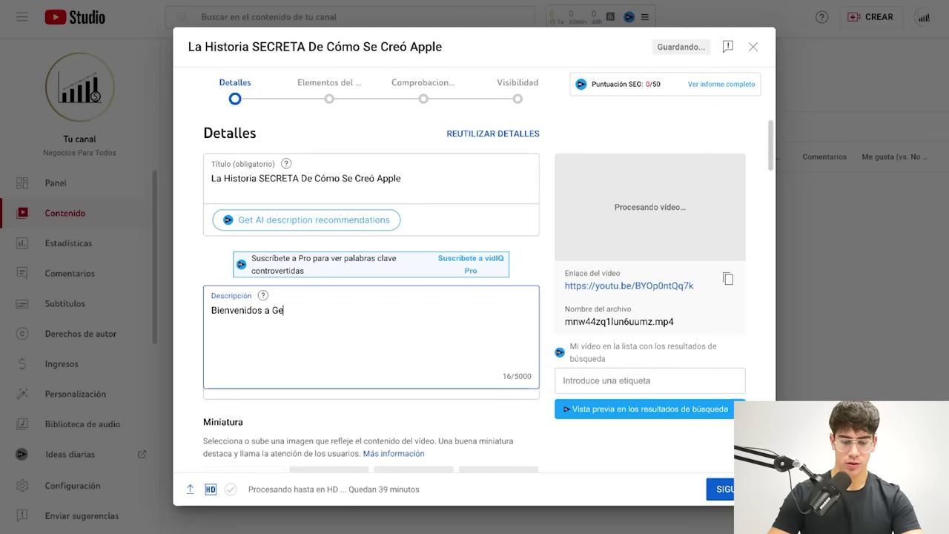
{"action": "key", "text": "BackSpace"}
{"action": "key", "text": "BackSpace"}
{"action": "type", "text": "Nego"}
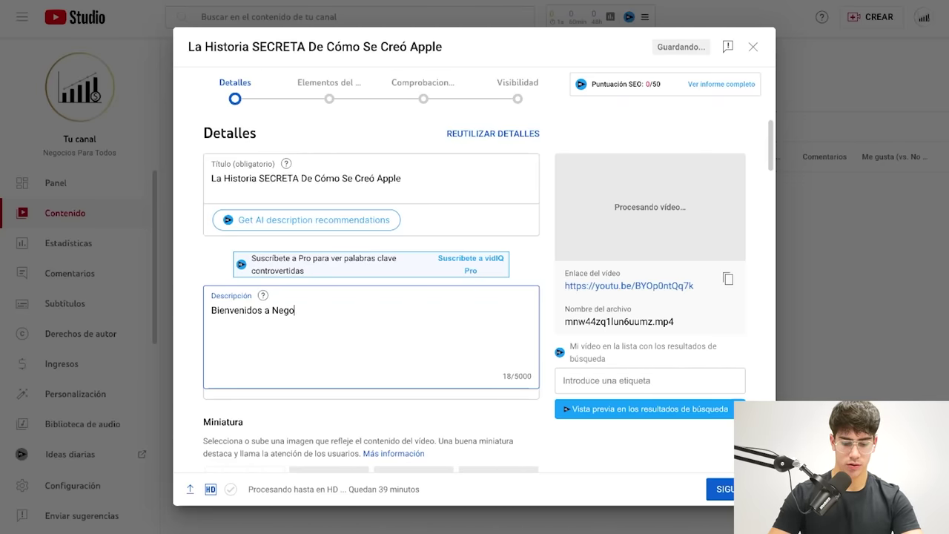
{"action": "type", "text": "cios Para "}
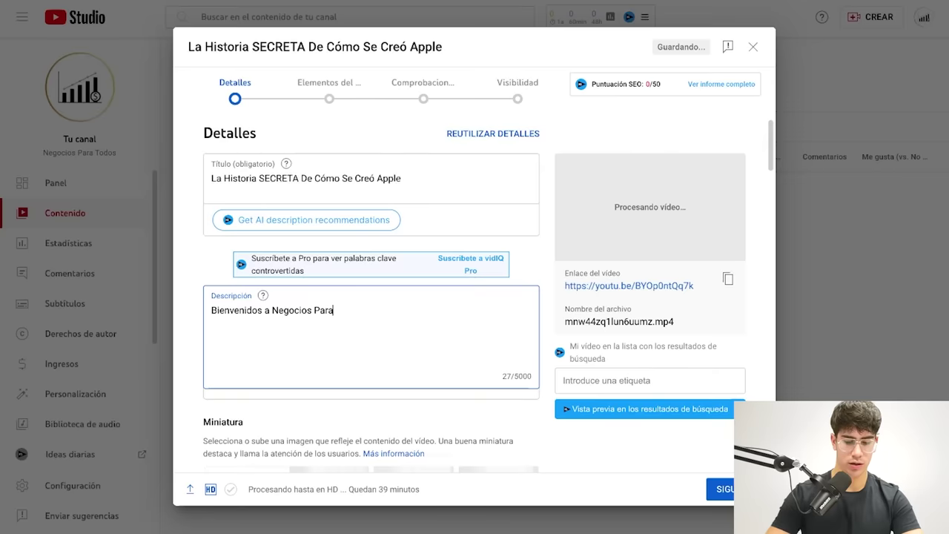
{"action": "type", "text": "Todos"}
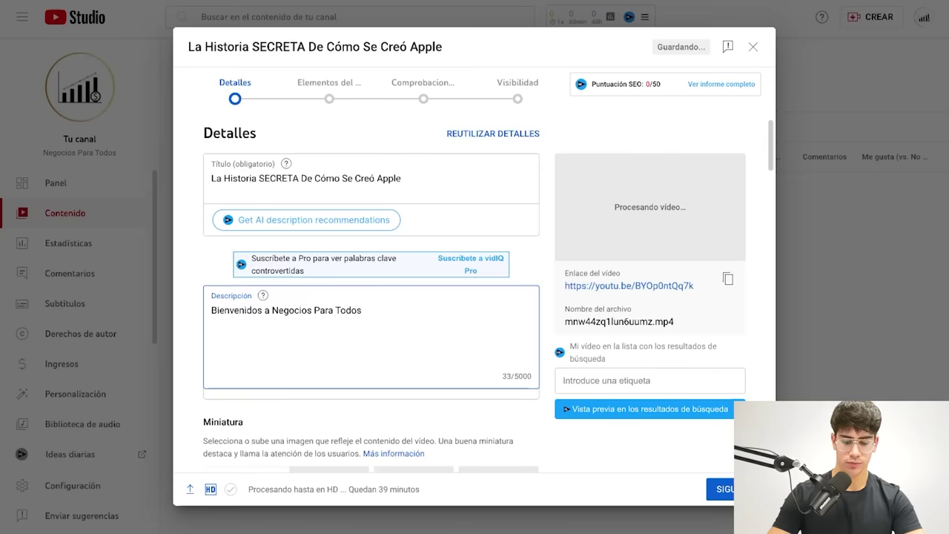
{"action": "type", "text": ", en este vid"}
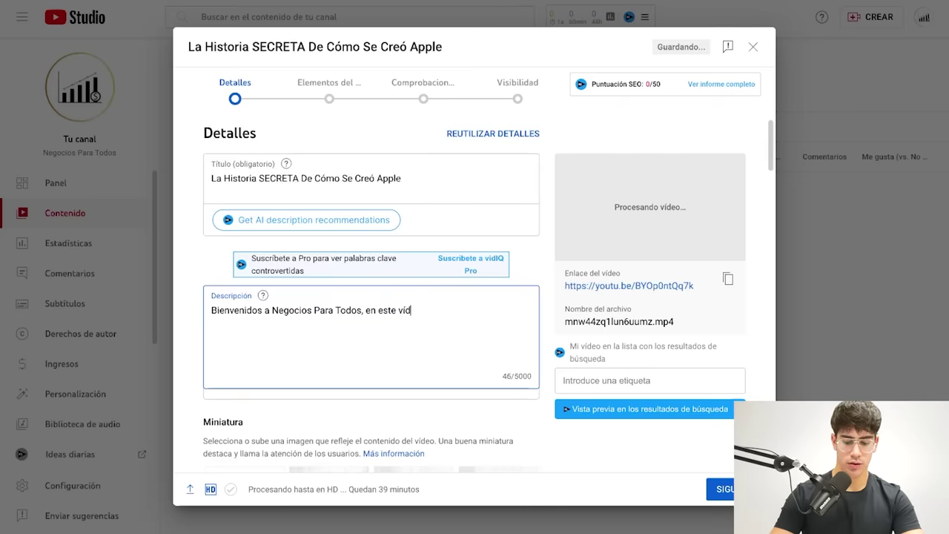
{"action": "type", "text": "eo veras "}
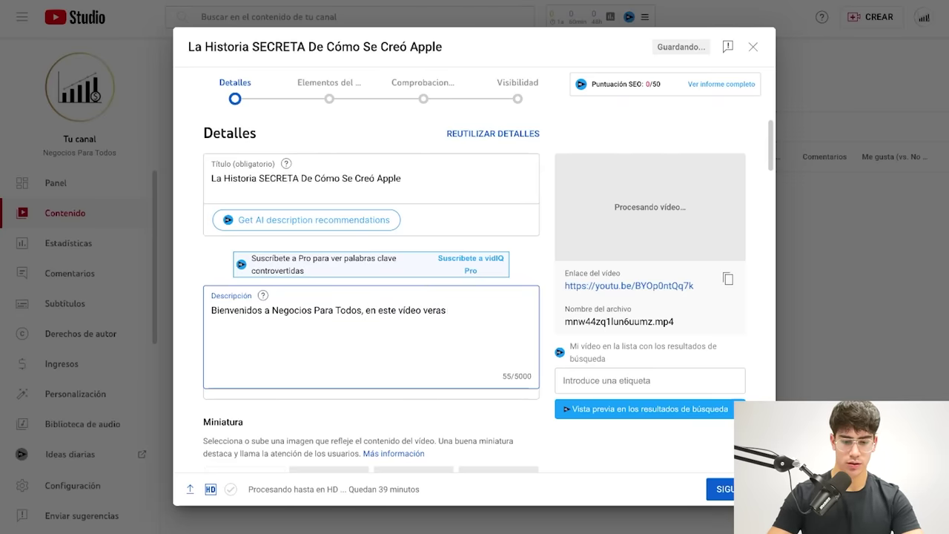
{"action": "type", "text": "ás la Historia de cómo se "}
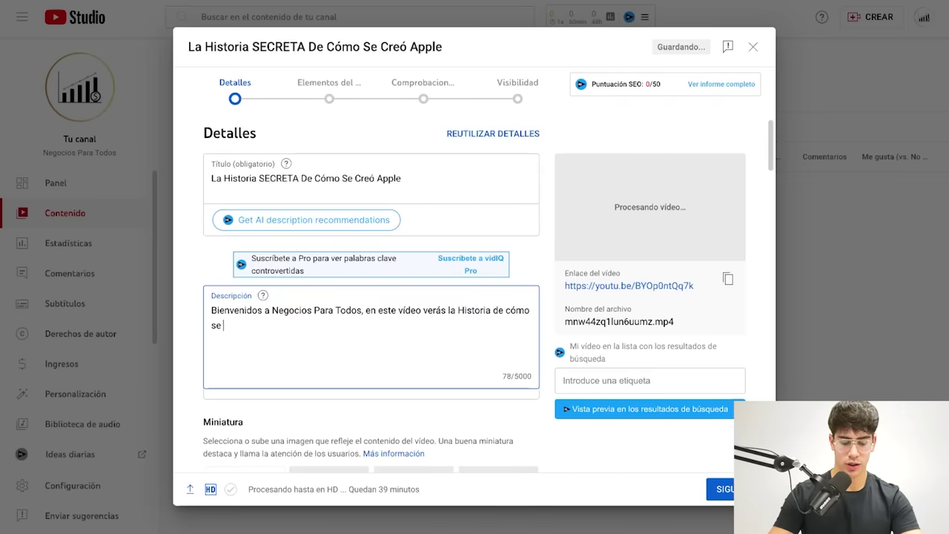
{"action": "type", "text": "creo Apple"}
{"action": "key", "text": "Return"}
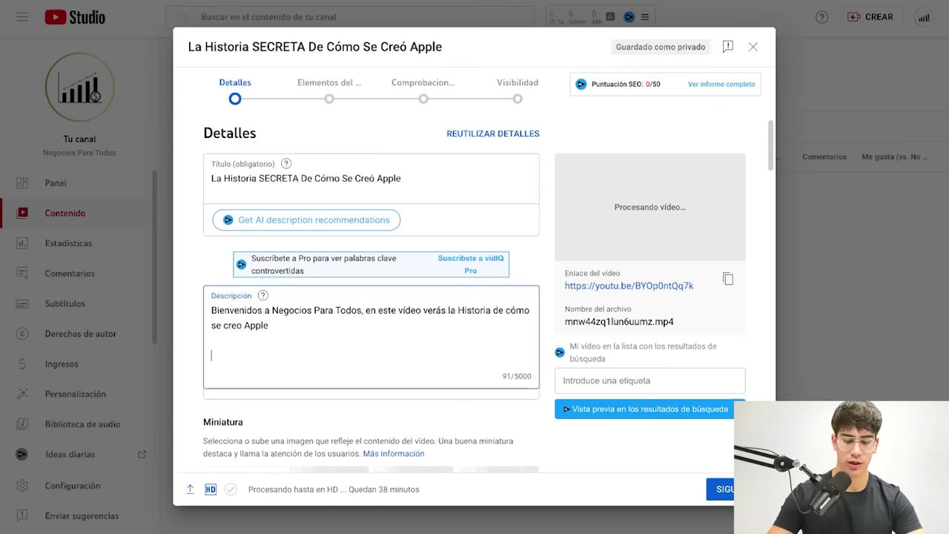
Add the line 'Suscribete para apoyar el canal y ver más vídeos cómo este.'.
{"action": "type", "text": "Susc"}
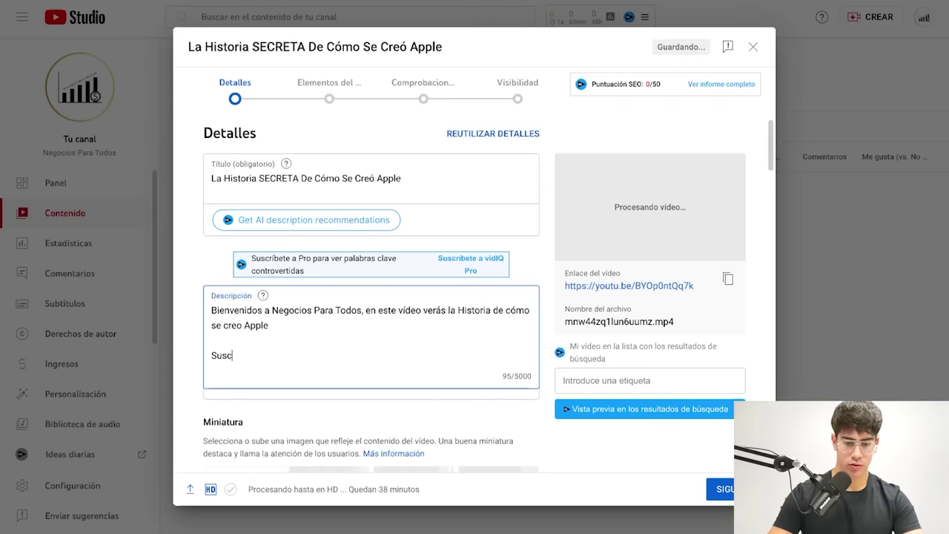
{"action": "type", "text": "rib"}
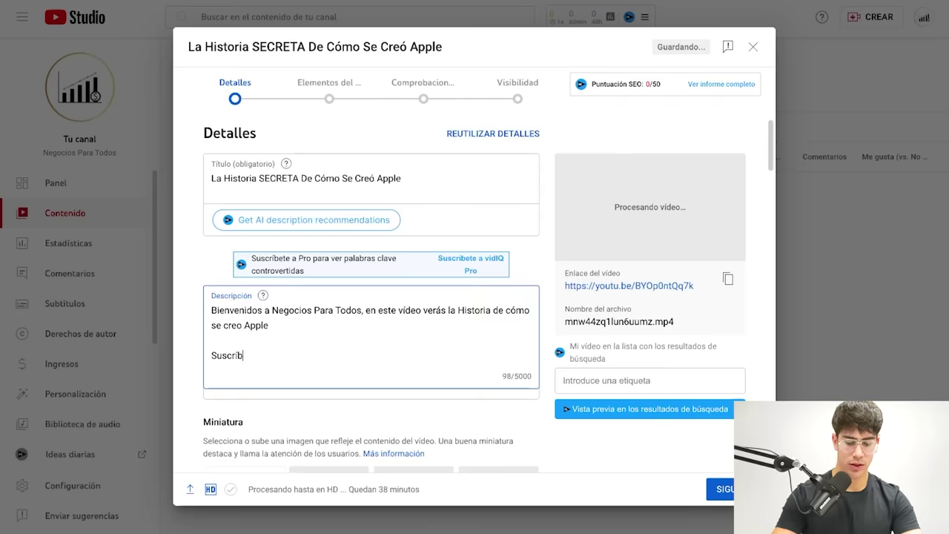
{"action": "type", "text": "ete para ver"}
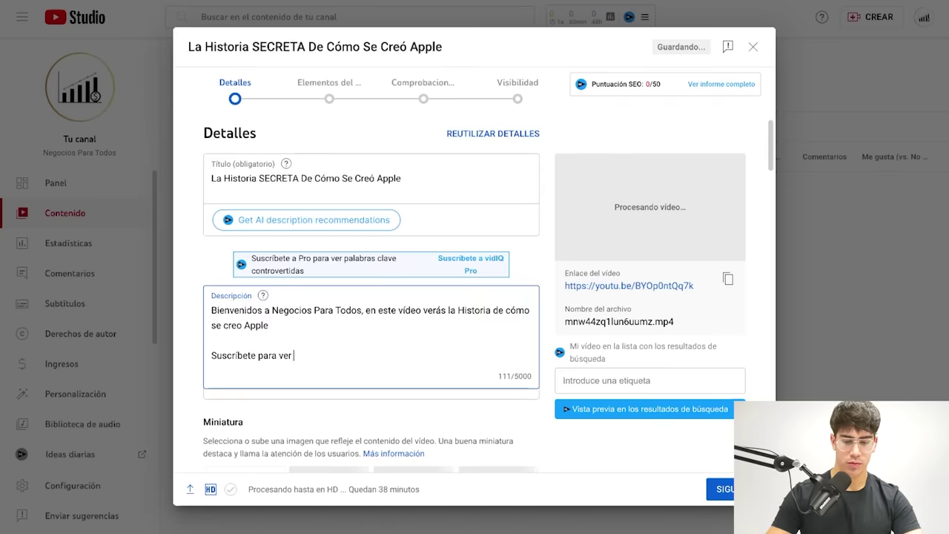
{"action": "key", "text": "BackSpace"}
{"action": "key", "text": "BackSpace"}
{"action": "type", "text": "apoyar el canal y ver "}
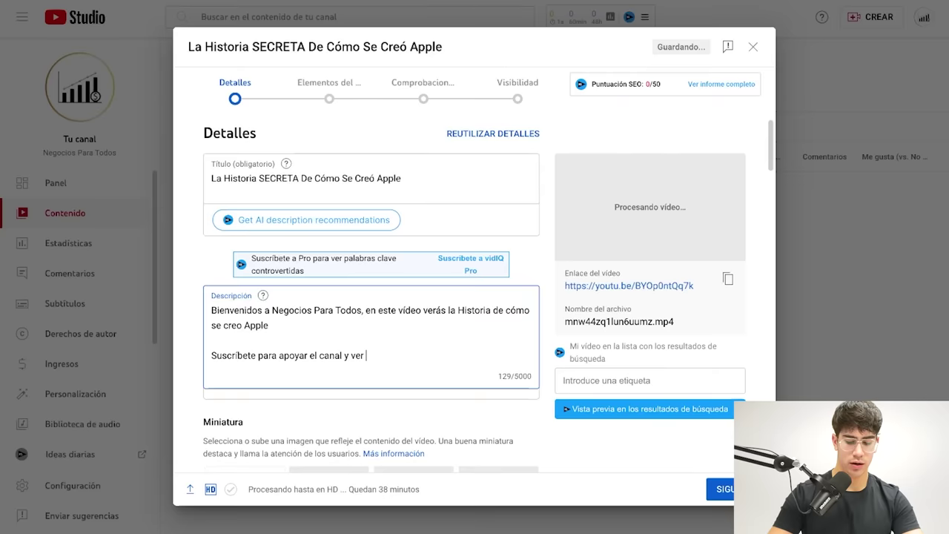
{"action": "type", "text": "más vídeos cómo este"}
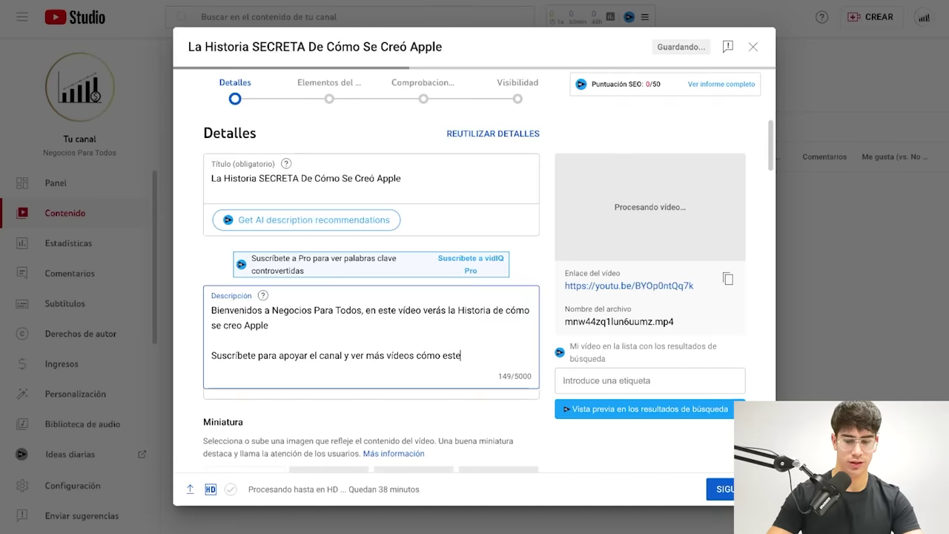
{"action": "type", "text": "……"}
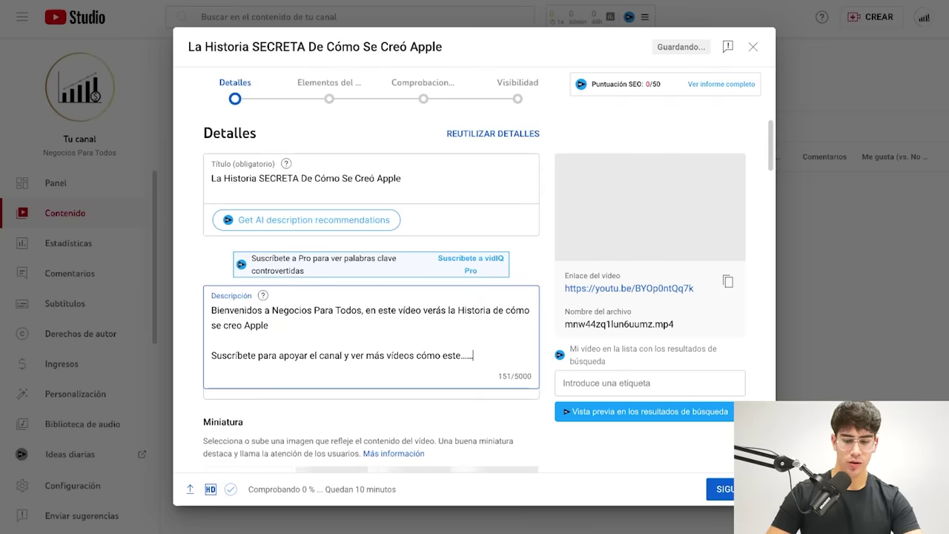
{"action": "key", "text": "BackSpace"}
{"action": "key", "text": "BackSpace"}
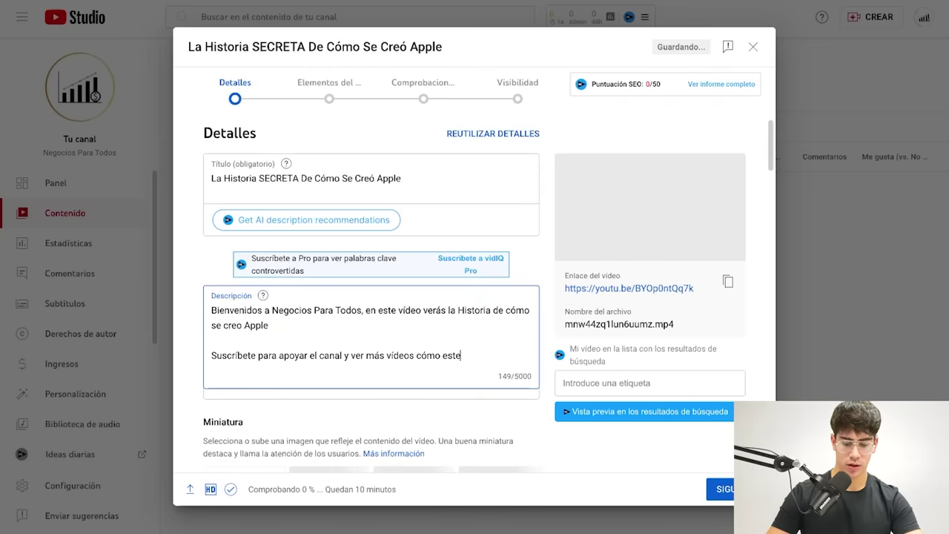
{"action": "type", "text": "."}
{"action": "key", "text": "Return"}
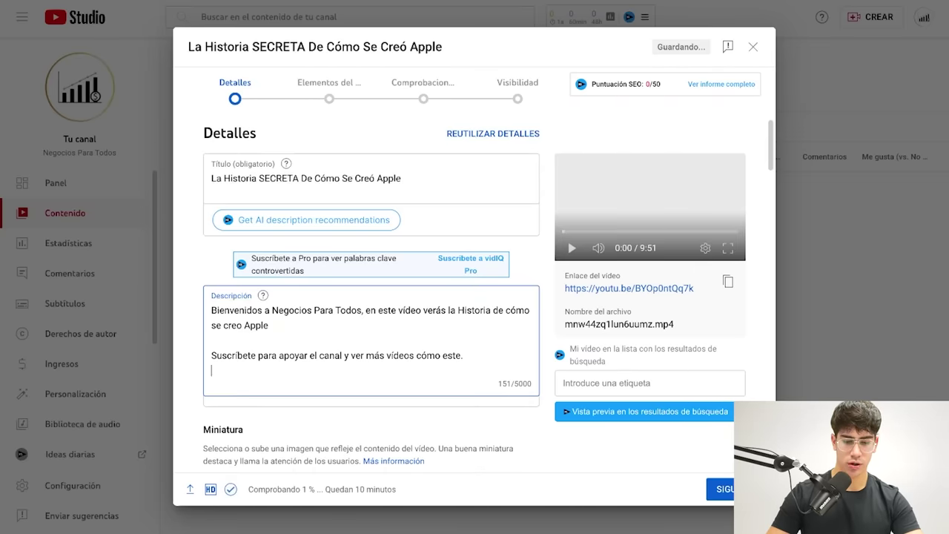
{"action": "key", "text": "Return"}
Add a dashed separator followed by 'Estás viendo Negocios Para Todos'.
{"action": "type", "text": "---------"}
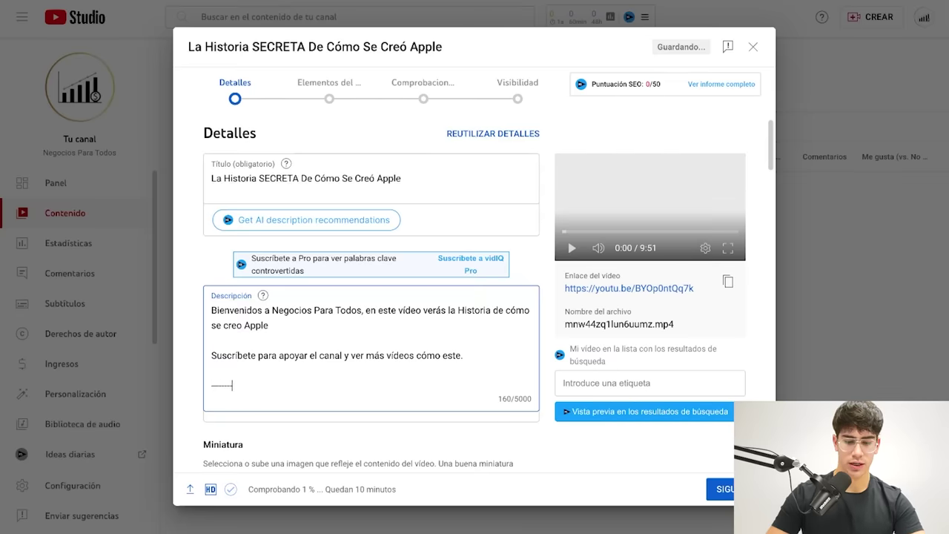
{"action": "type", "text": "-----------------------------"}
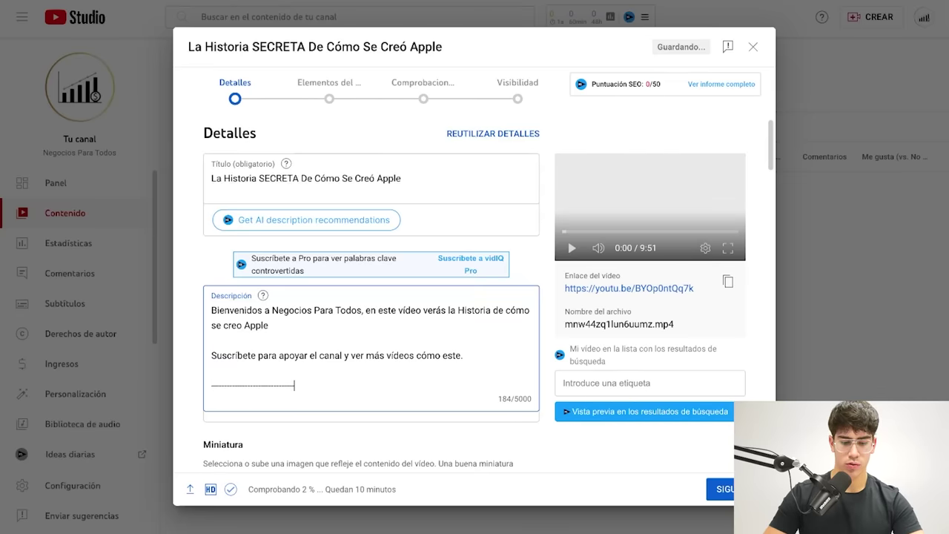
{"action": "type", "text": "------------------------------------------------"}
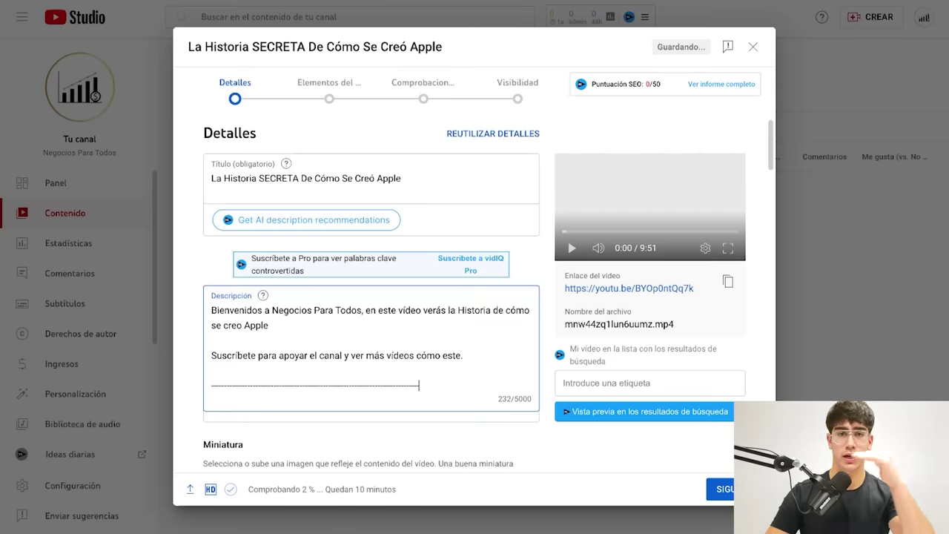
{"action": "type", "text": "-----------------------"}
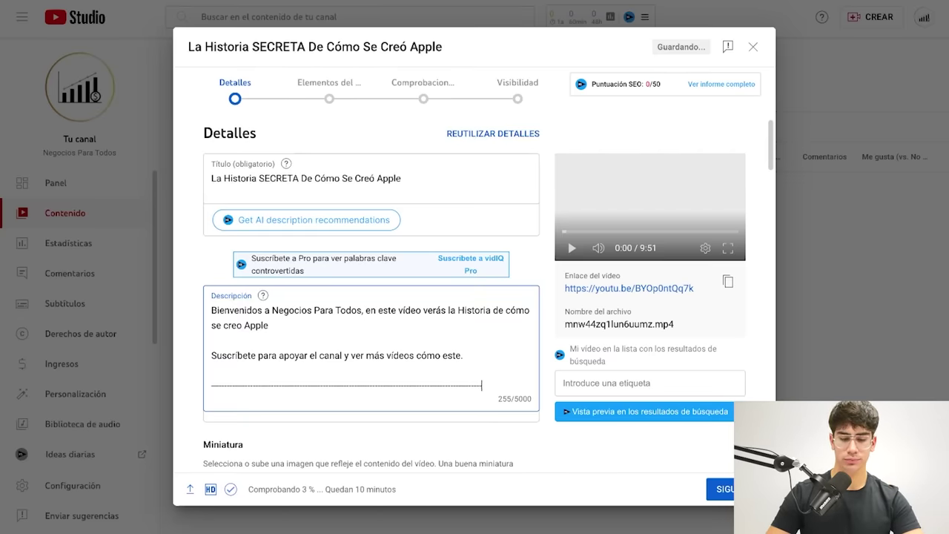
{"action": "type", "text": "---------------------"}
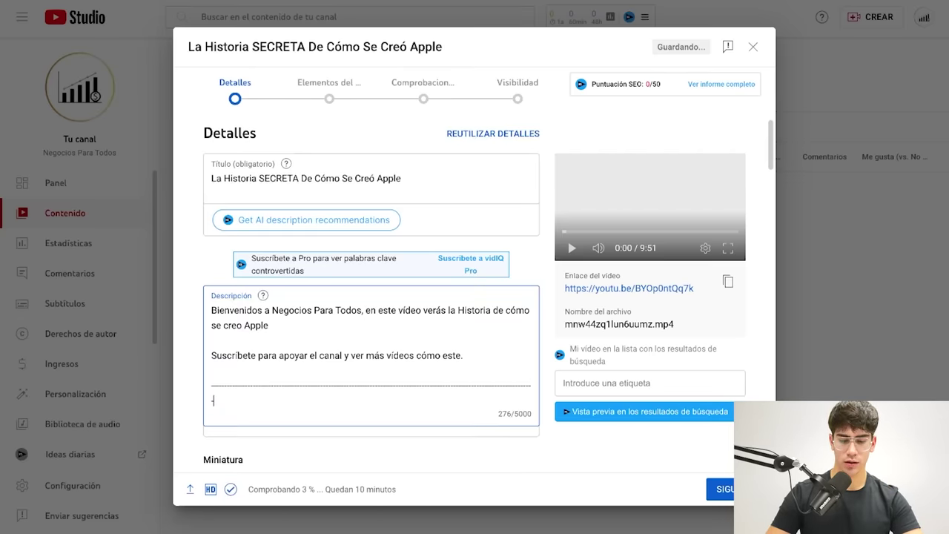
{"action": "key", "text": "BackSpace"}
{"action": "key", "text": "Return"}
{"action": "key", "text": "Return"}
{"action": "type", "text": "E"}
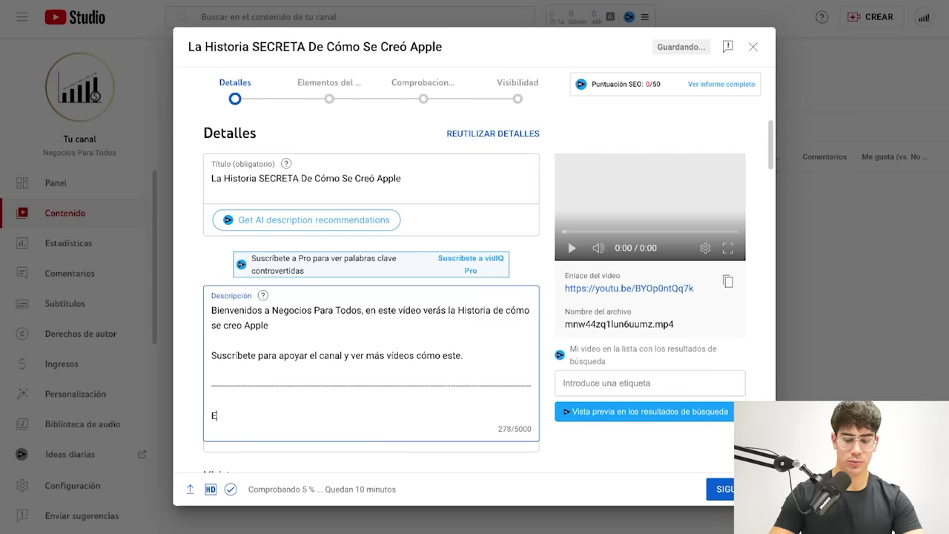
{"action": "type", "text": "stás "}
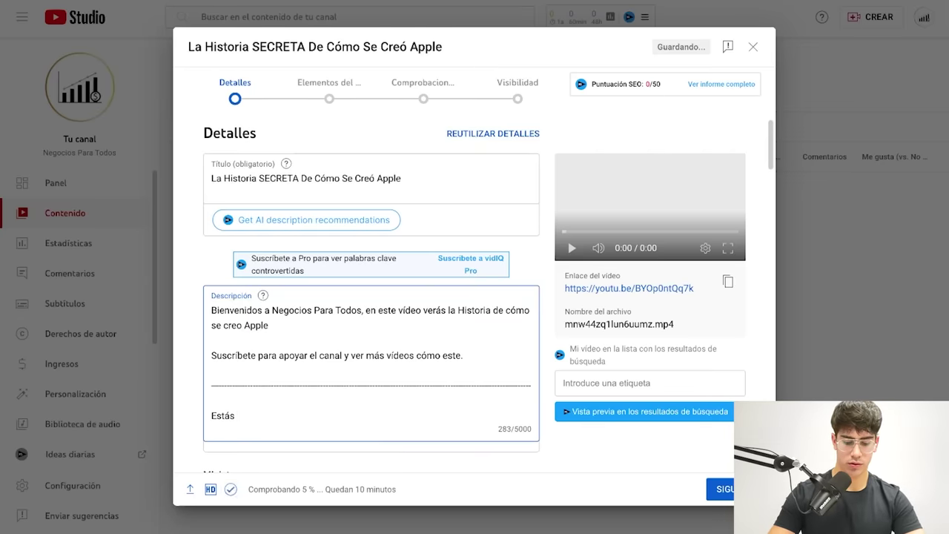
{"action": "type", "text": "viendo"}
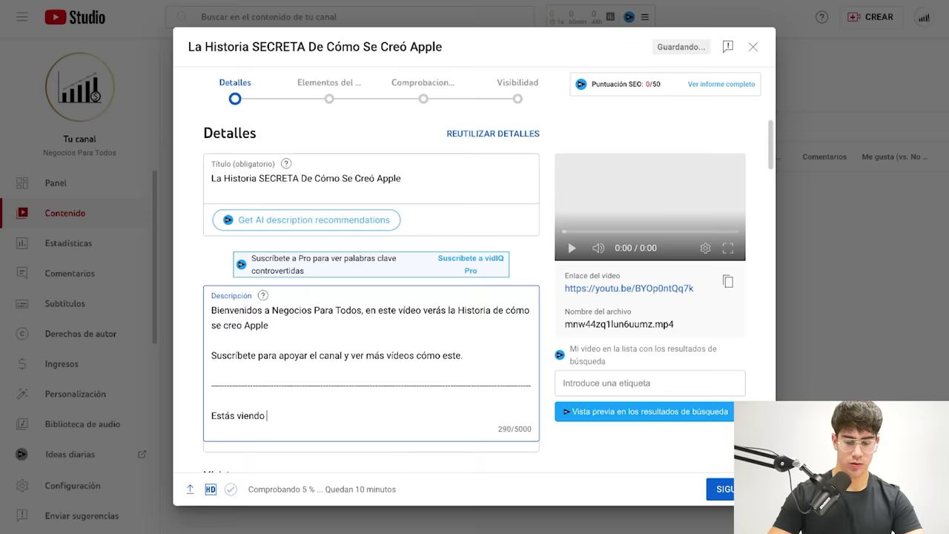
{"action": "type", "text": " Negocios Para Todos"}
{"action": "key", "text": "Return"}
{"action": "key", "text": "Return"}
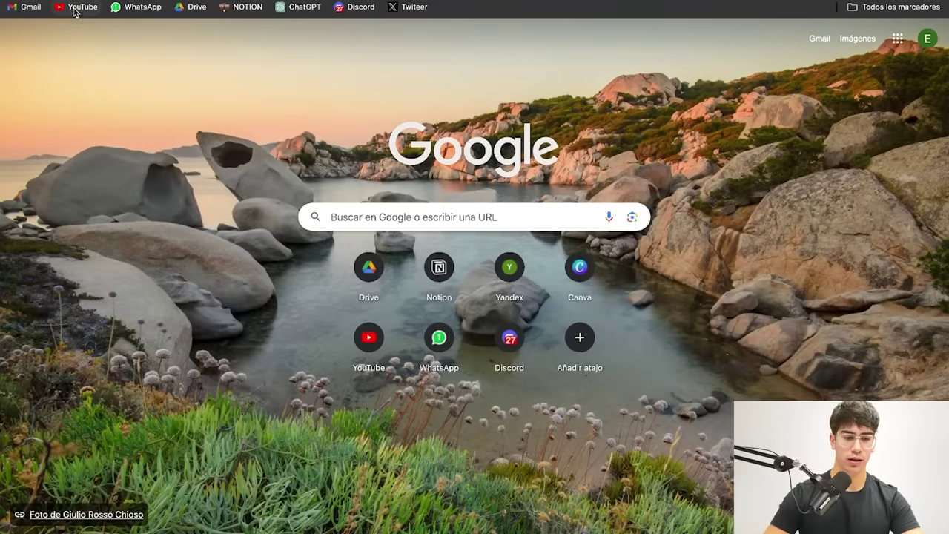
Paste the Honda video title 'Como Un Niño Pobre Creó Honda' into the description.
{"action": "left_click", "coordinate": [81, 7]}
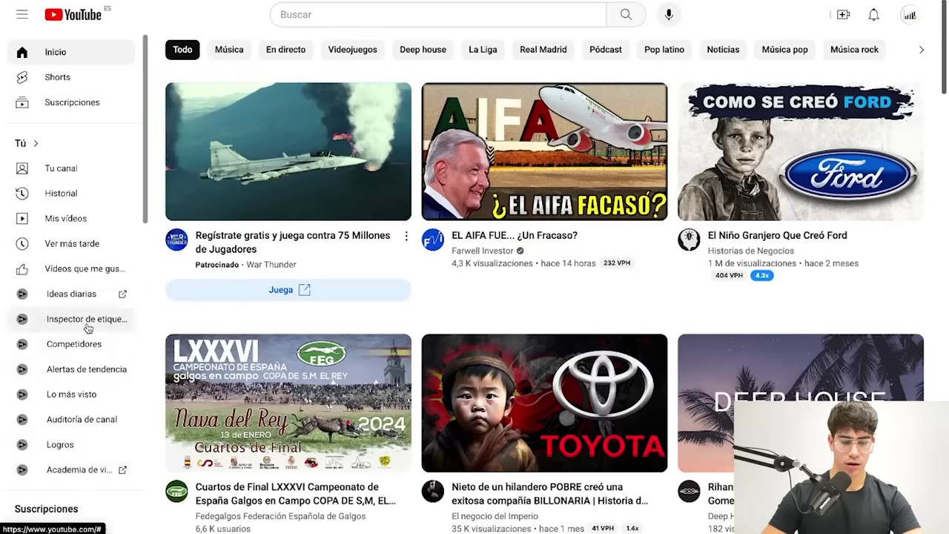
{"action": "scroll", "coordinate": [70, 385], "scroll_direction": "down", "scroll_amount": 3}
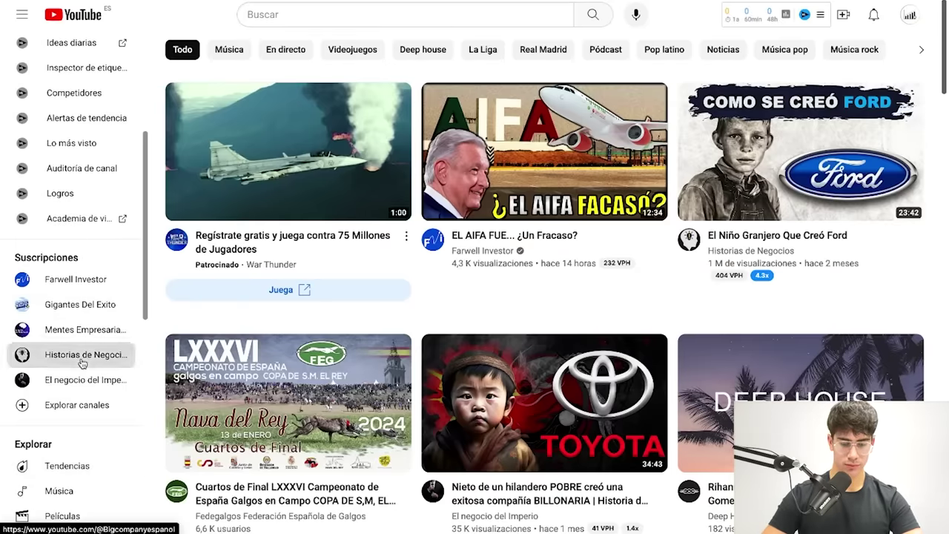
{"action": "left_click", "coordinate": [74, 354]}
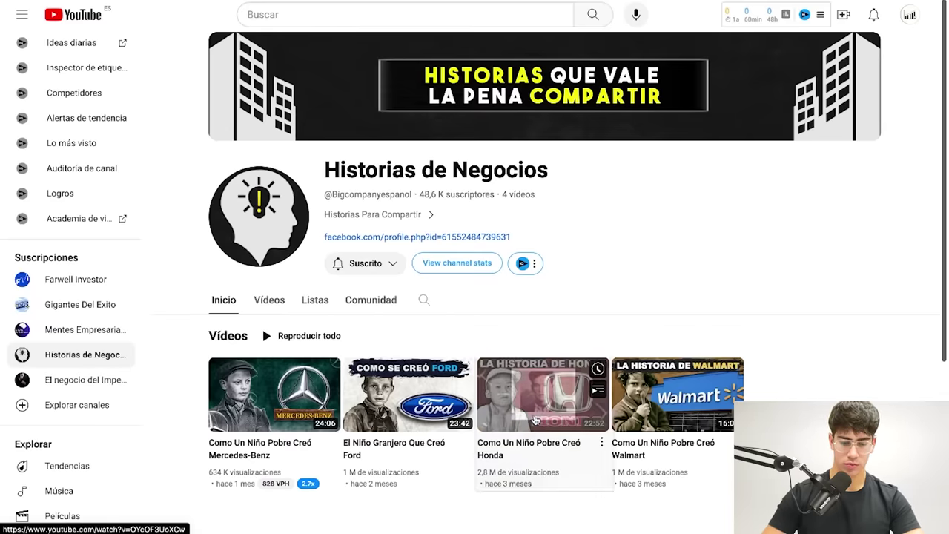
{"action": "left_click", "coordinate": [533, 420]}
{"action": "left_click", "coordinate": [34, 394]}
{"action": "left_click_drag", "start_coordinate": [15, 425], "coordinate": [213, 432]}
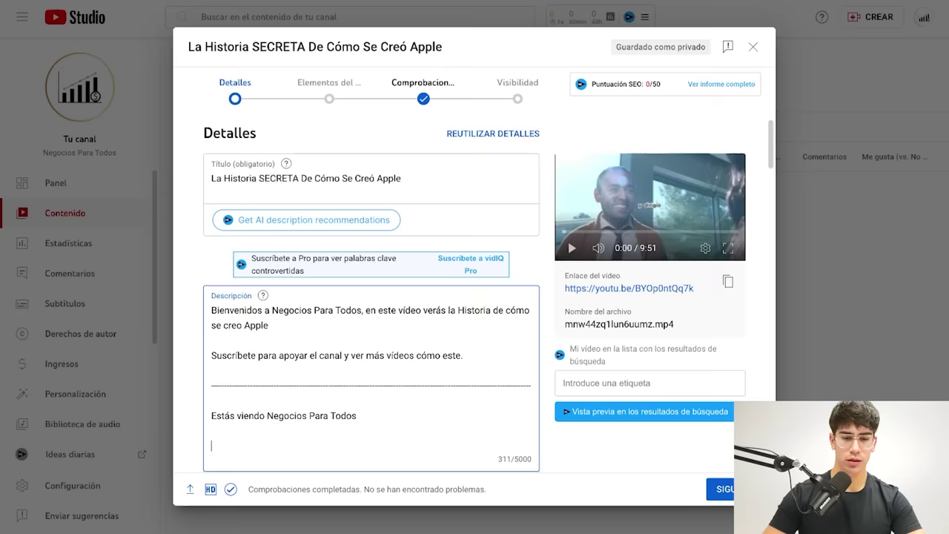
{"action": "type", "text": "Como Un Niño Pobre Creó Honda"}
{"action": "key", "text": "Return"}
{"action": "key", "text": "Return"}
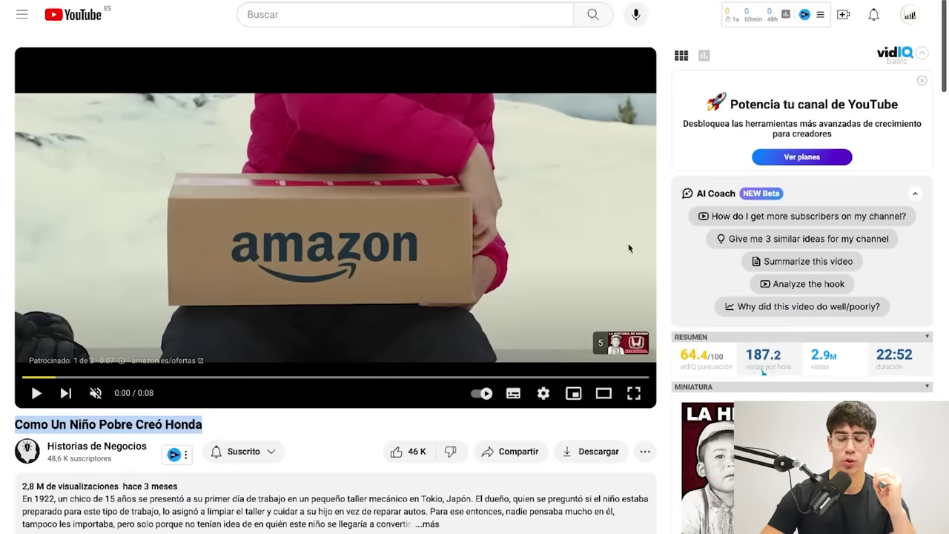
Check the channel's vidIQ stats, then open the Ford video and select its title.
{"action": "left_click", "coordinate": [669, 281]}
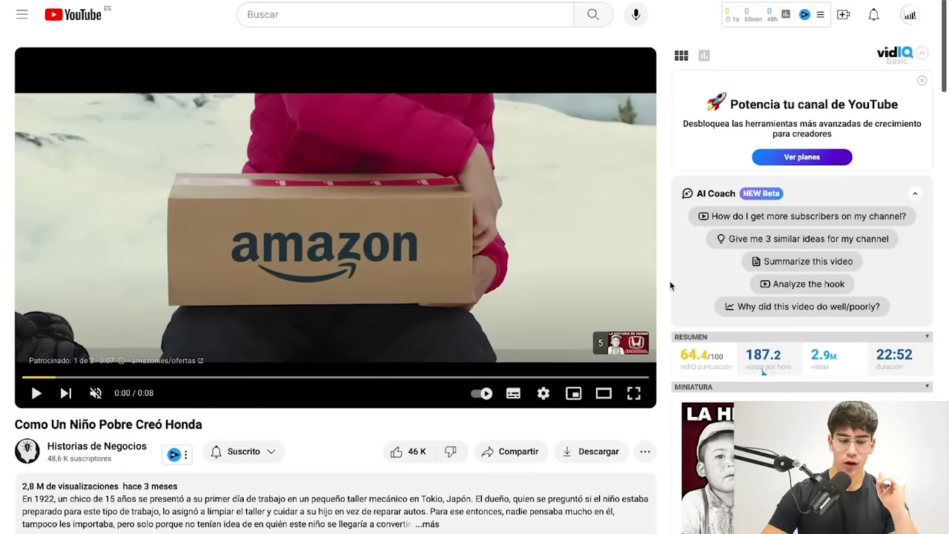
{"action": "scroll", "coordinate": [669, 281], "scroll_direction": "down", "scroll_amount": 1}
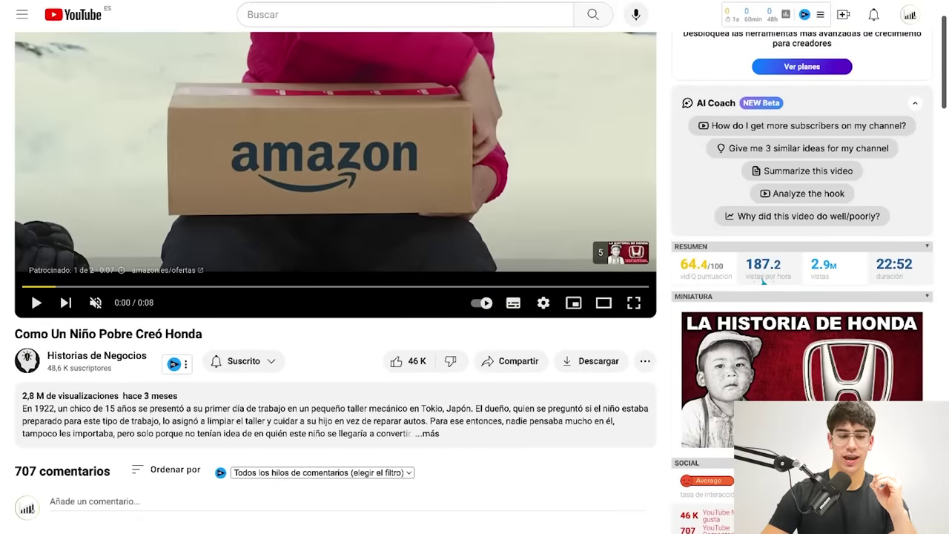
{"action": "left_click", "coordinate": [730, 15]}
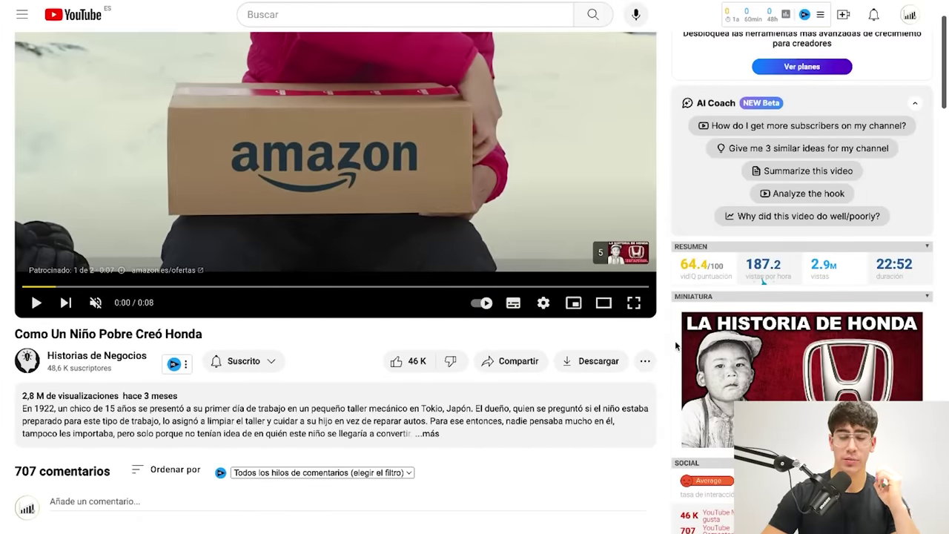
{"action": "scroll", "coordinate": [675, 340], "scroll_direction": "down", "scroll_amount": 13}
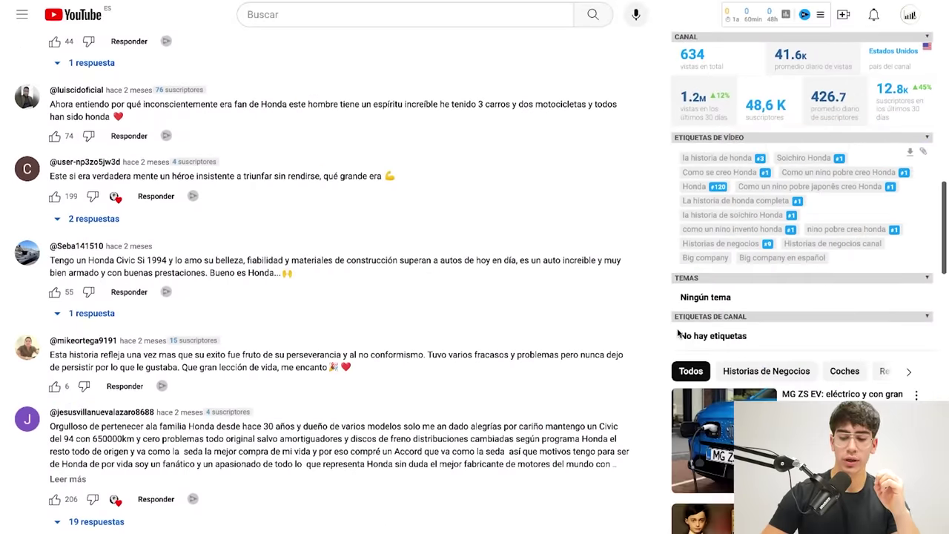
{"action": "scroll", "coordinate": [676, 334], "scroll_direction": "down", "scroll_amount": 5}
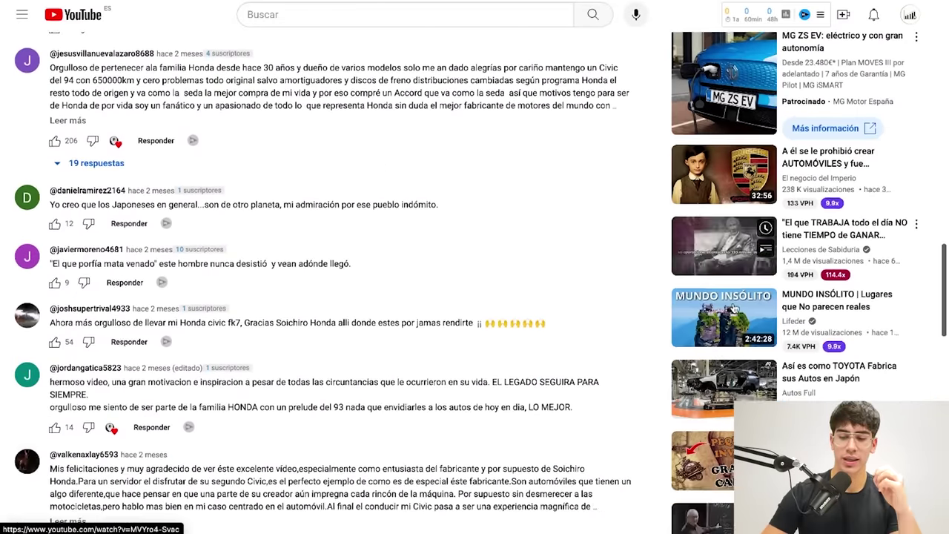
{"action": "scroll", "coordinate": [732, 308], "scroll_direction": "down", "scroll_amount": 1}
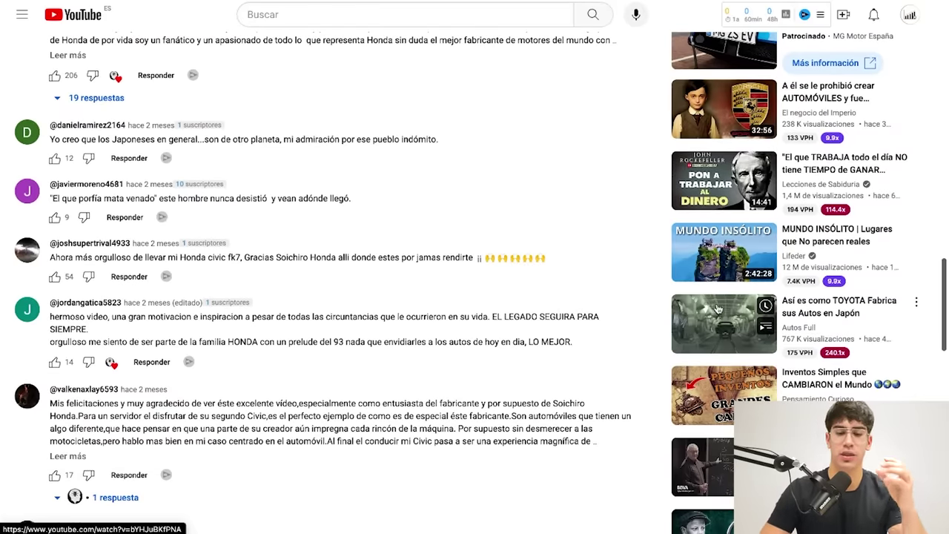
{"action": "scroll", "coordinate": [584, 177], "scroll_direction": "up", "scroll_amount": 15}
{"action": "scroll", "coordinate": [585, 178], "scroll_direction": "down", "scroll_amount": 3}
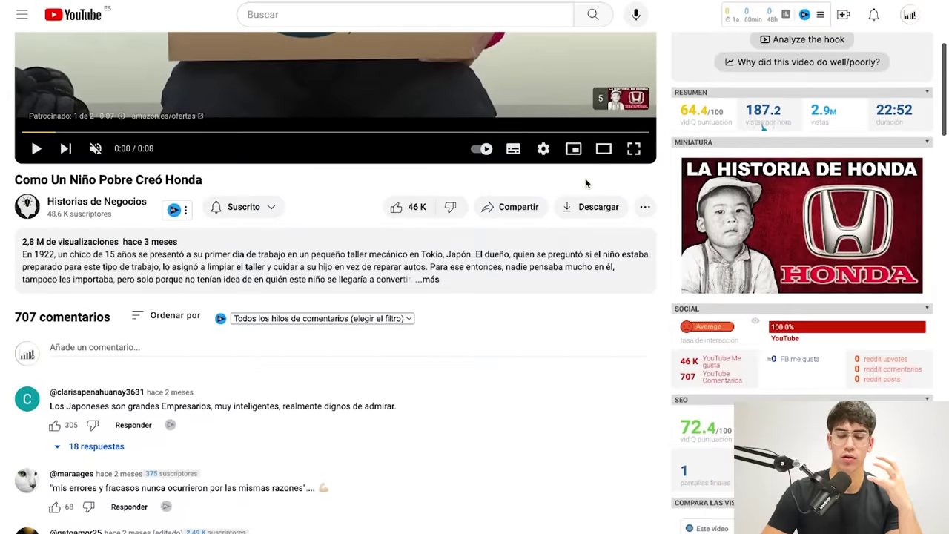
{"action": "scroll", "coordinate": [585, 183], "scroll_direction": "down", "scroll_amount": 1}
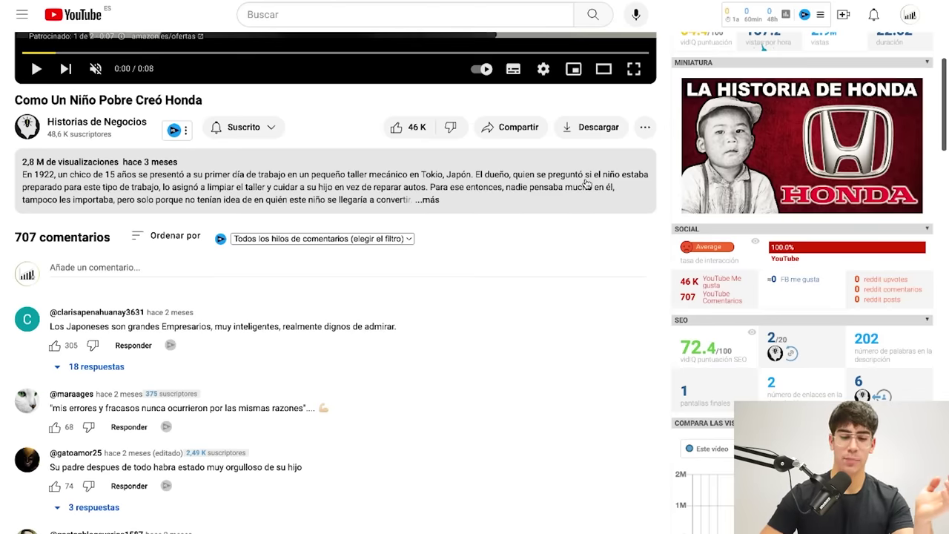
{"action": "scroll", "coordinate": [585, 183], "scroll_direction": "up", "scroll_amount": 2}
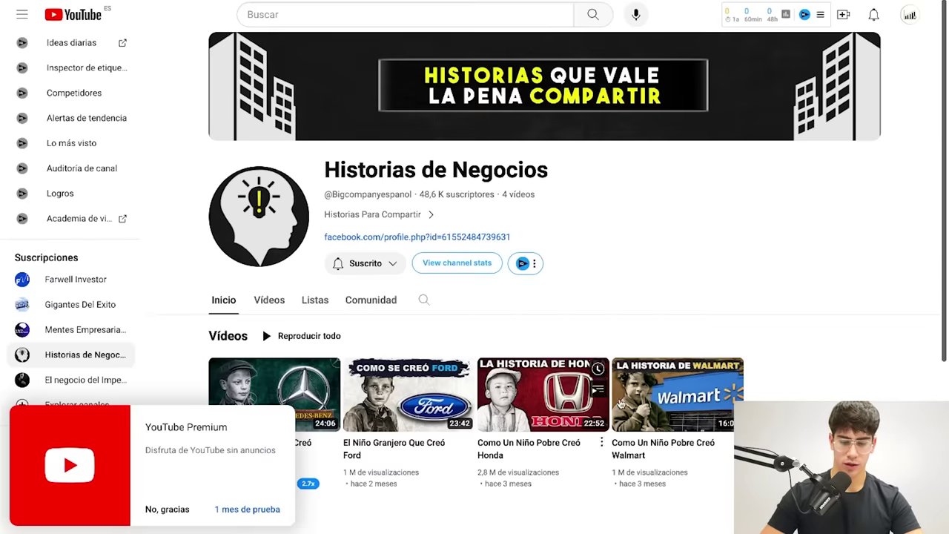
{"action": "scroll", "coordinate": [631, 413], "scroll_direction": "down", "scroll_amount": 1}
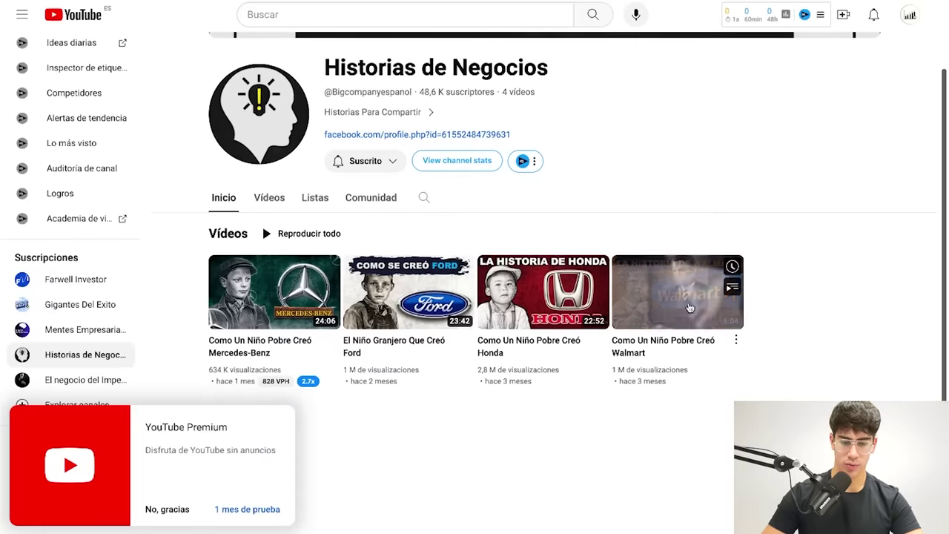
{"action": "left_click", "coordinate": [404, 317]}
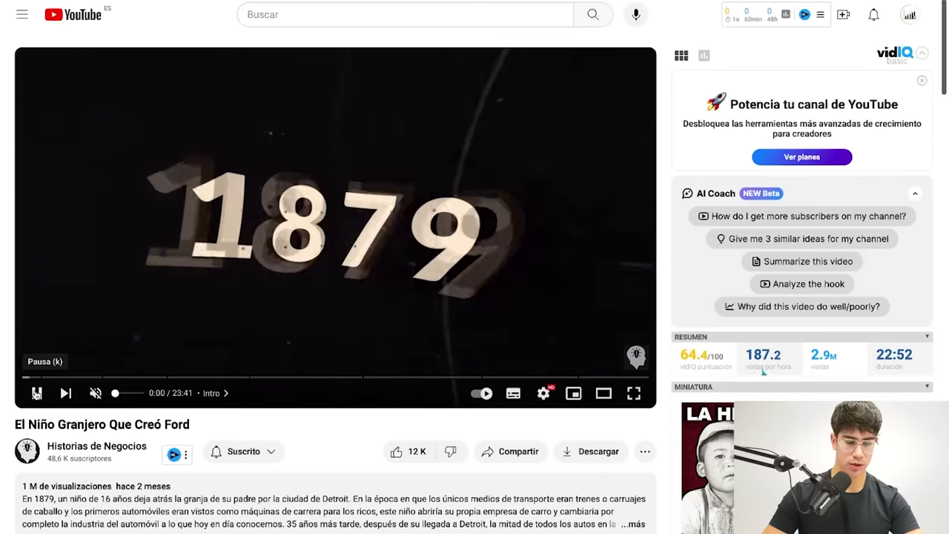
{"action": "left_click_drag", "start_coordinate": [14, 424], "coordinate": [190, 425]}
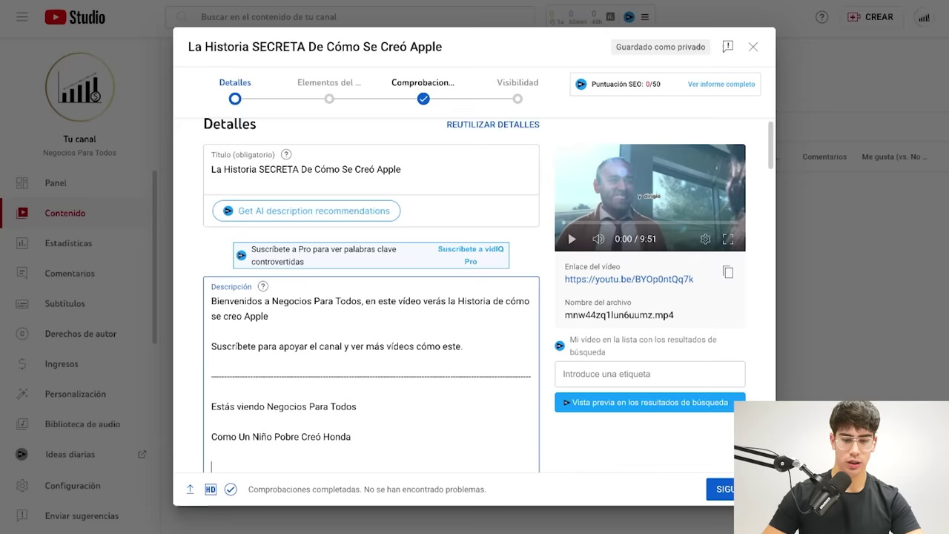
Tidy the description's blank lines around 'El Niño Granjero Que Creó Ford' and scroll to Miniatura.
{"action": "scroll", "coordinate": [422, 424], "scroll_direction": "down", "scroll_amount": 1}
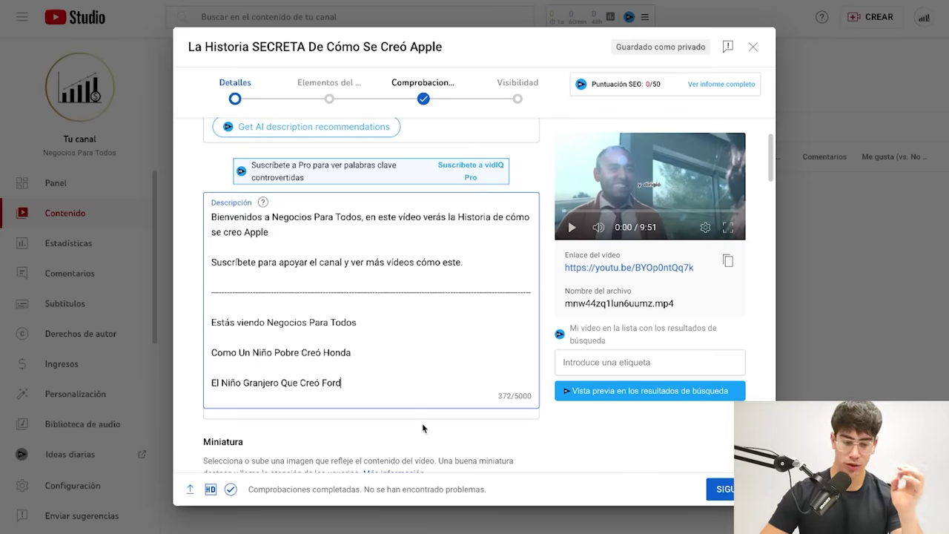
{"action": "left_click", "coordinate": [491, 277]}
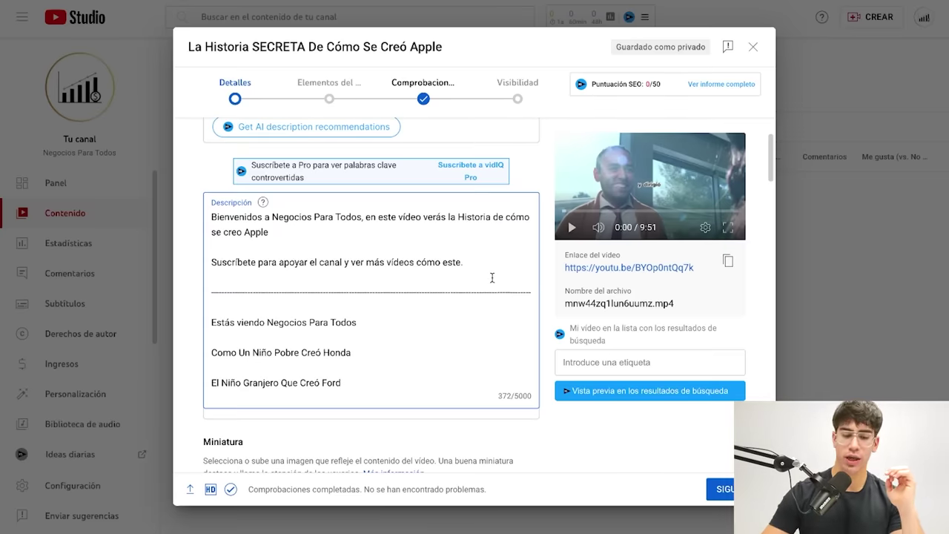
{"action": "key", "text": "Return"}
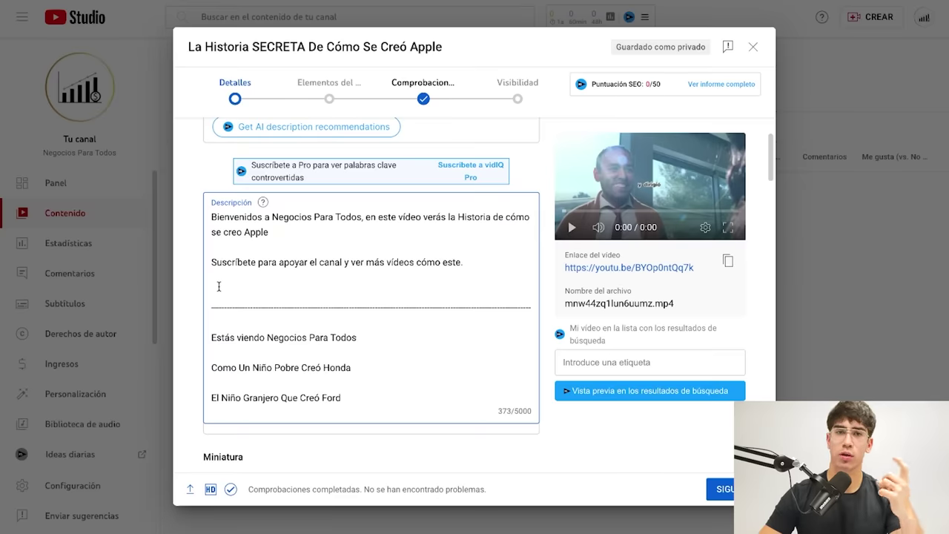
{"action": "key", "text": "BackSpace"}
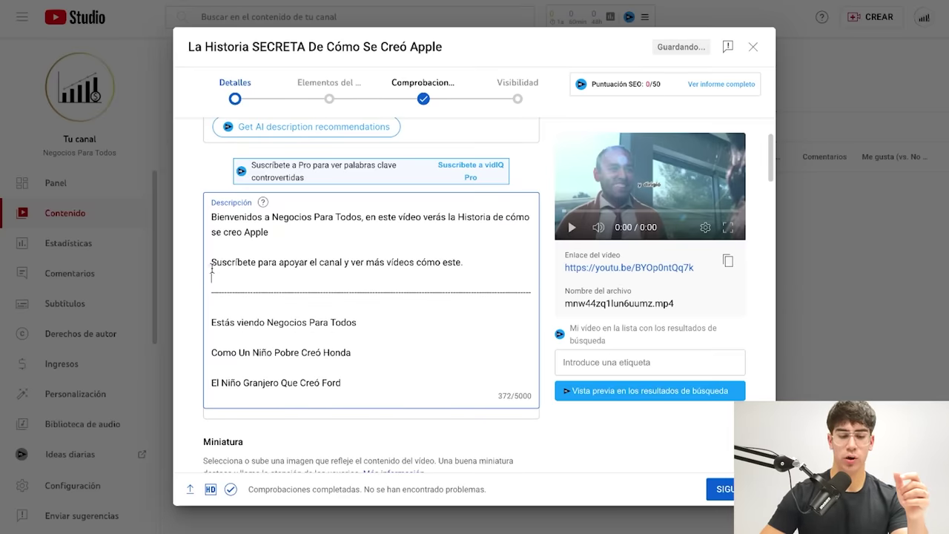
{"action": "scroll", "coordinate": [454, 317], "scroll_direction": "up", "scroll_amount": 1}
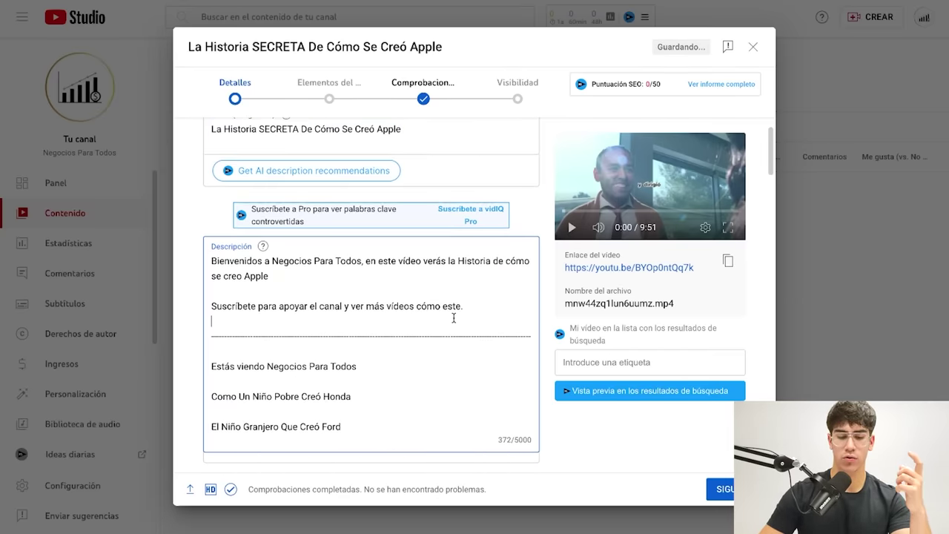
{"action": "scroll", "coordinate": [453, 318], "scroll_direction": "down", "scroll_amount": 2}
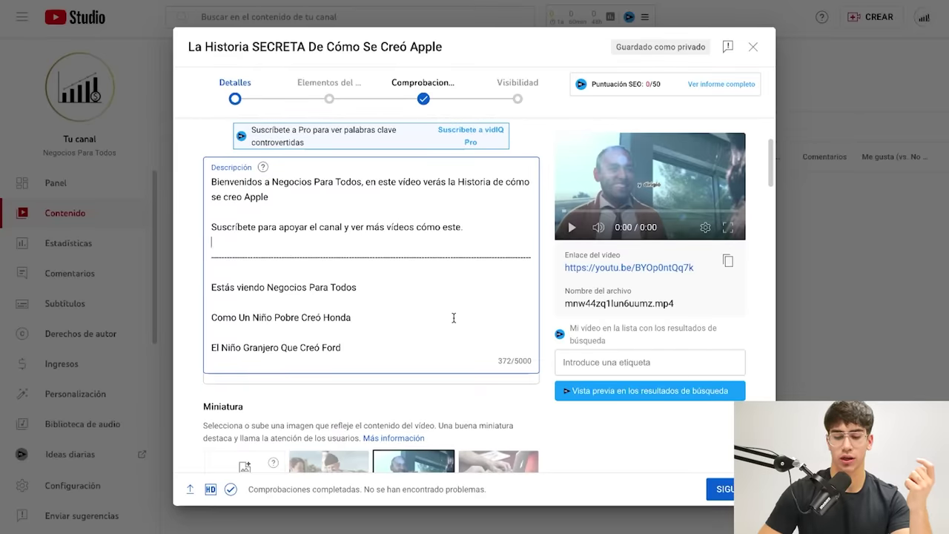
{"action": "scroll", "coordinate": [453, 318], "scroll_direction": "down", "scroll_amount": 1}
{"action": "scroll", "coordinate": [454, 321], "scroll_direction": "down", "scroll_amount": 2}
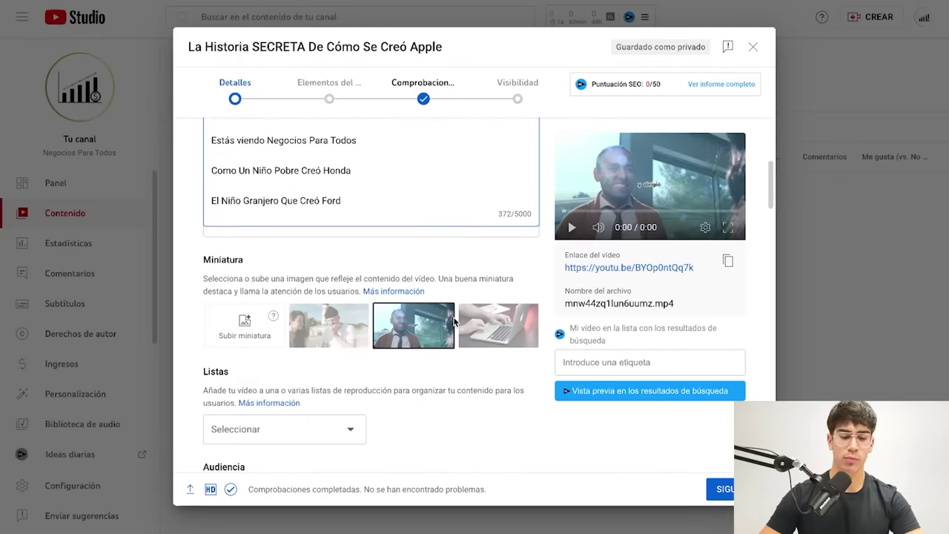
{"action": "scroll", "coordinate": [453, 318], "scroll_direction": "up", "scroll_amount": 4}
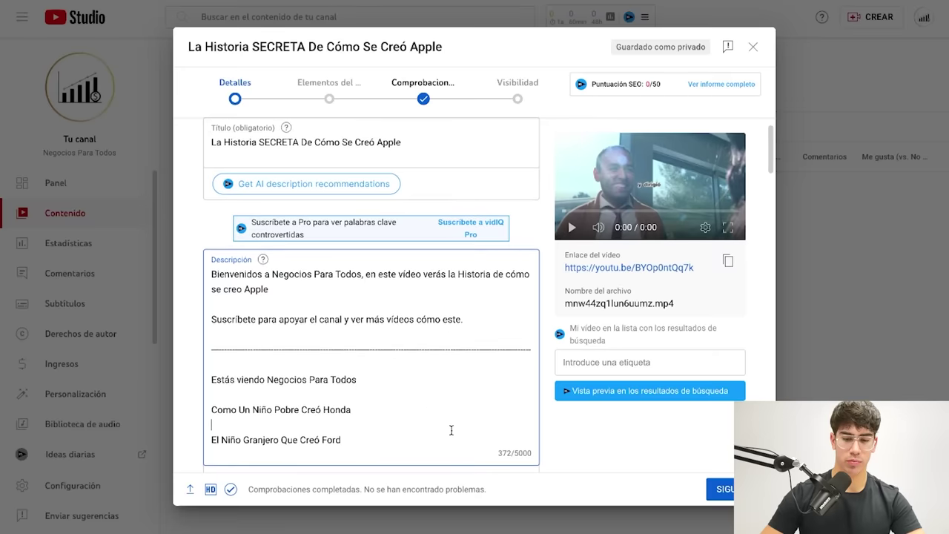
{"action": "scroll", "coordinate": [449, 428], "scroll_direction": "down", "scroll_amount": 1}
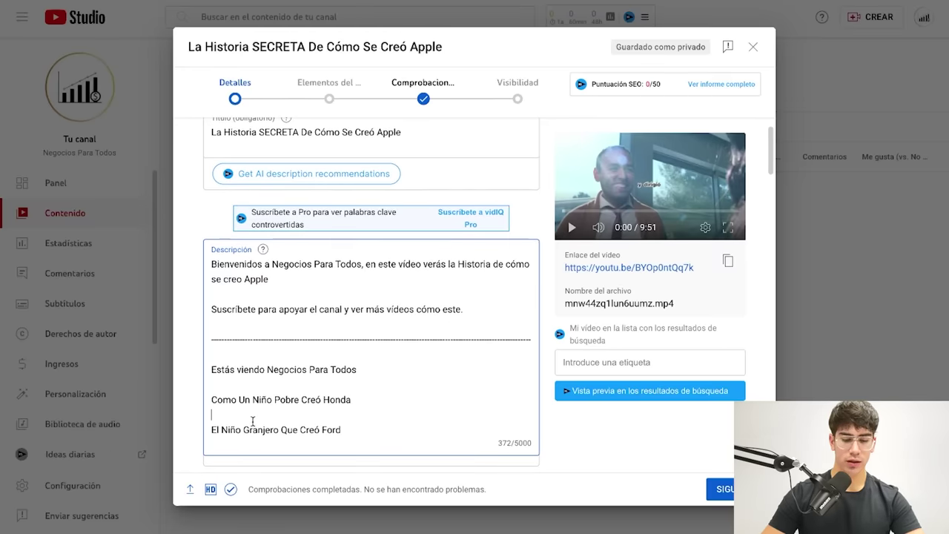
{"action": "scroll", "coordinate": [337, 404], "scroll_direction": "down", "scroll_amount": 4}
{"action": "scroll", "coordinate": [303, 361], "scroll_direction": "down", "scroll_amount": 1}
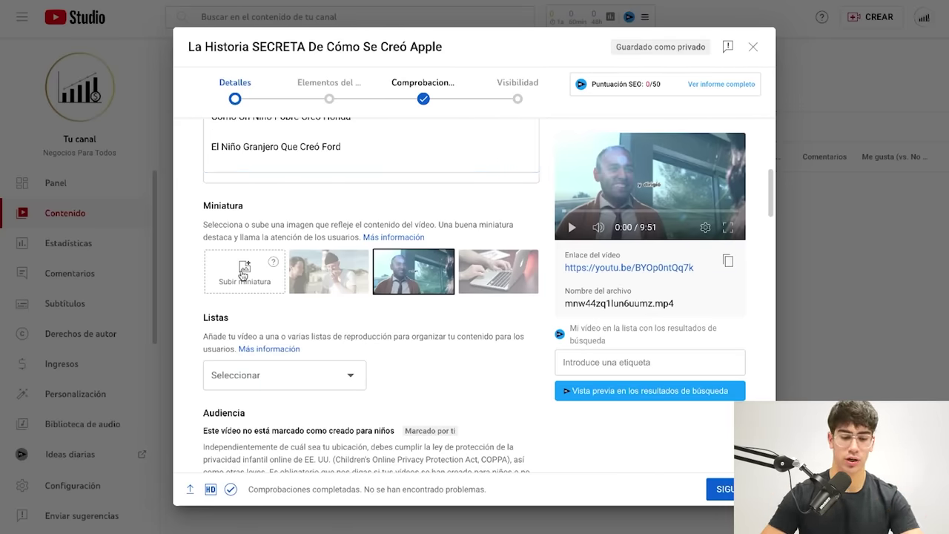
Attempt a custom thumbnail upload and proceed to the required phone verification.
{"action": "left_click", "coordinate": [244, 273]}
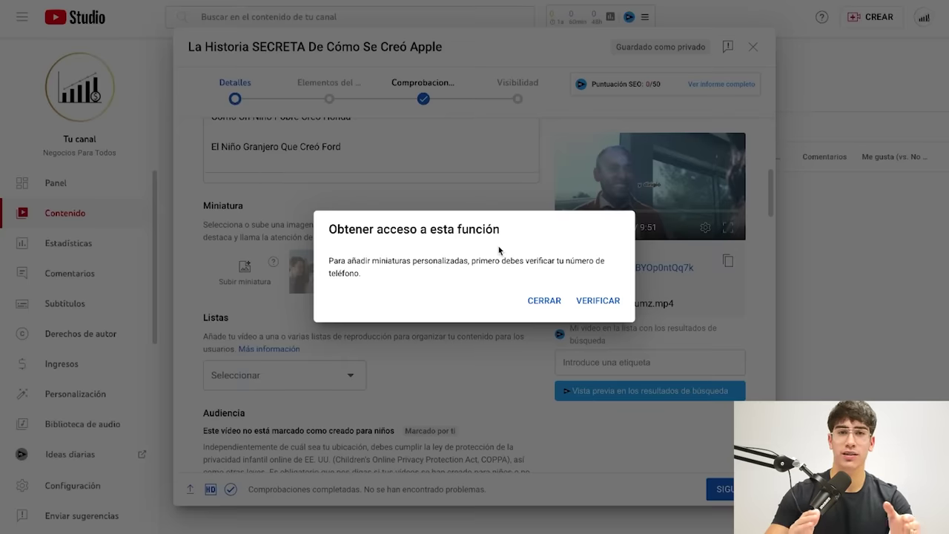
{"action": "left_click", "coordinate": [595, 300]}
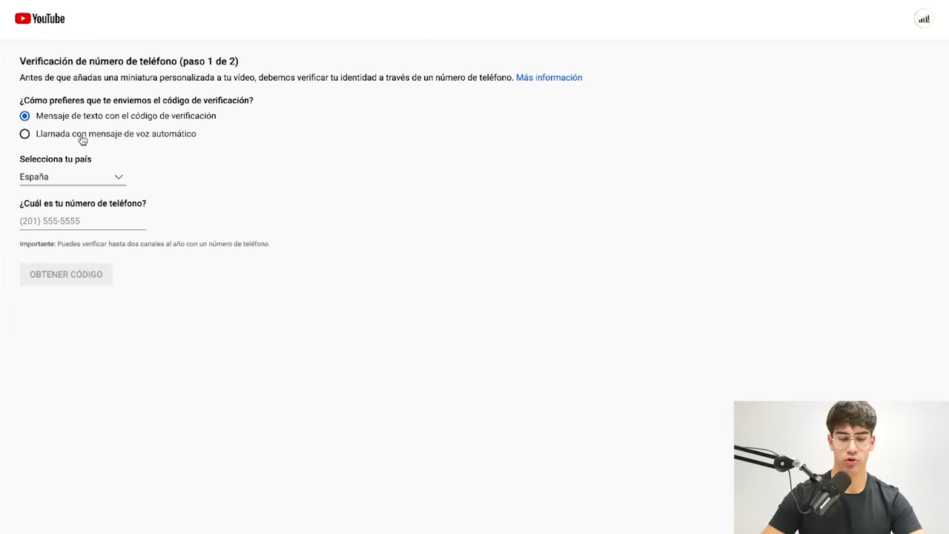
Verify the channel's phone number with the texted six-digit code and refresh the confirmation page.
{"action": "left_click", "coordinate": [73, 223]}
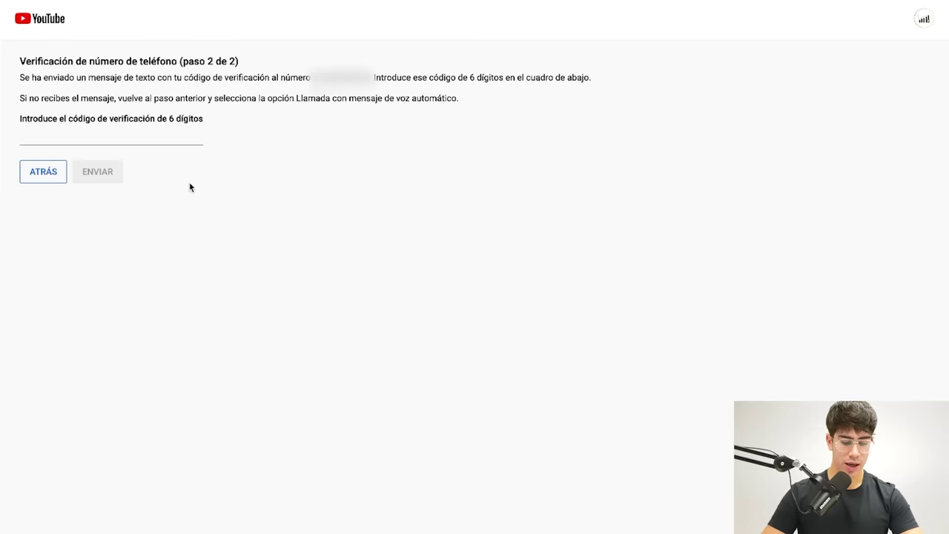
{"action": "left_click", "coordinate": [141, 136]}
{"action": "left_click", "coordinate": [104, 180]}
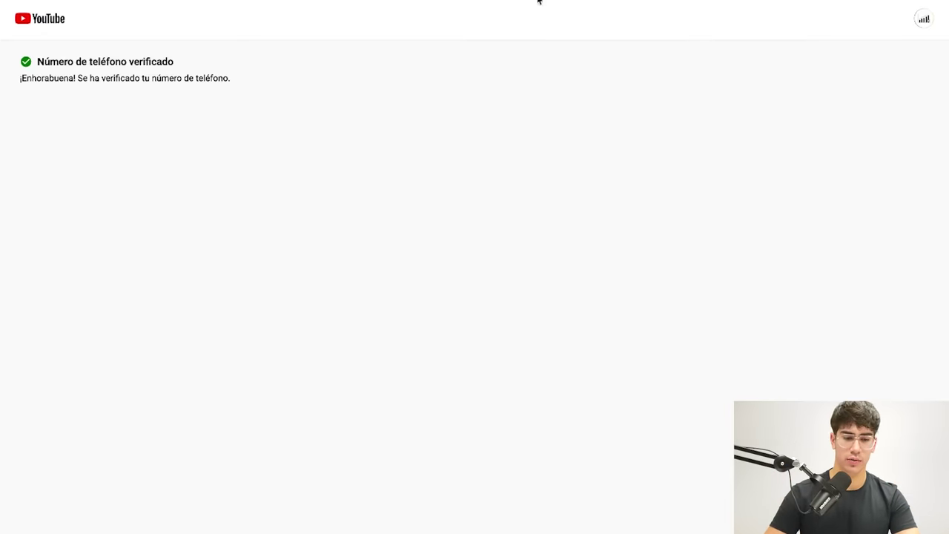
{"action": "key", "text": "F5"}
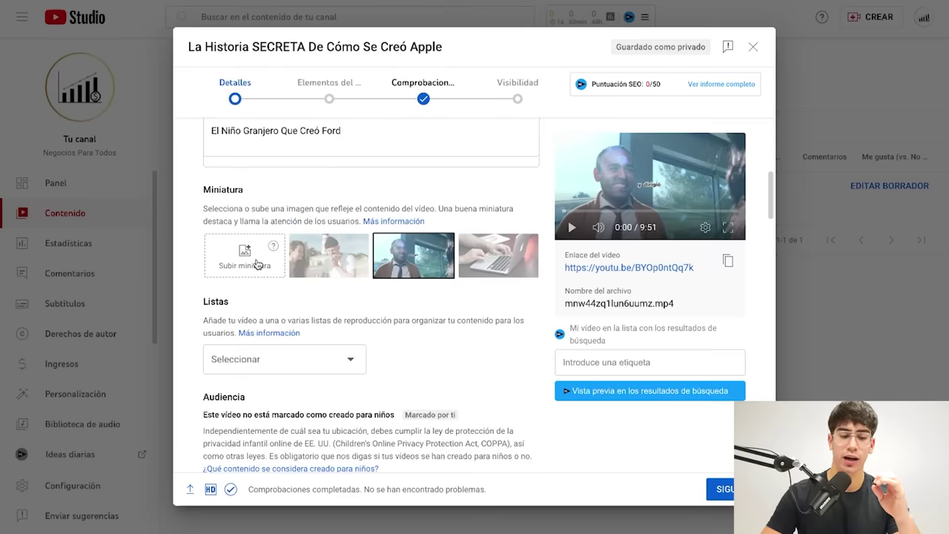
Close the upload window to keep the Apple video as a draft, then reopen its details at Miniatura.
{"action": "left_click", "coordinate": [752, 48]}
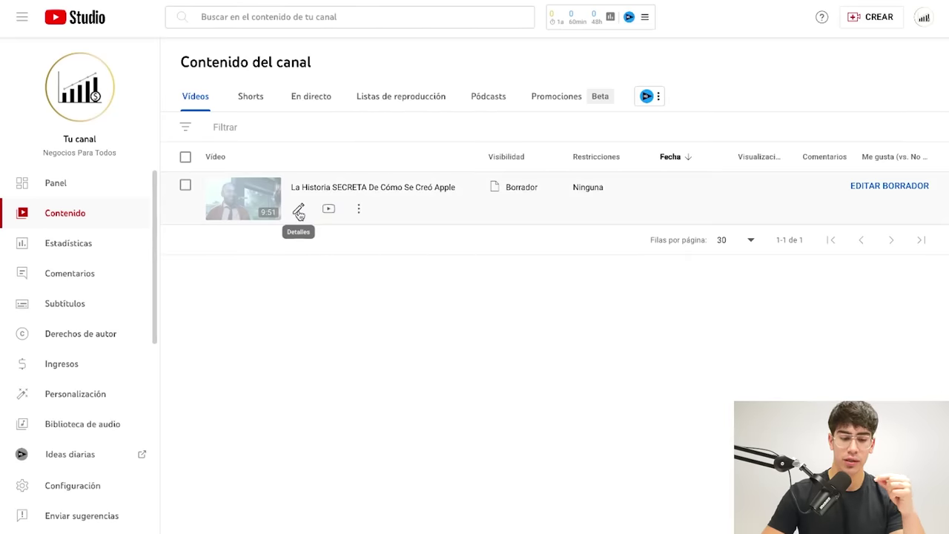
{"action": "left_click", "coordinate": [299, 211]}
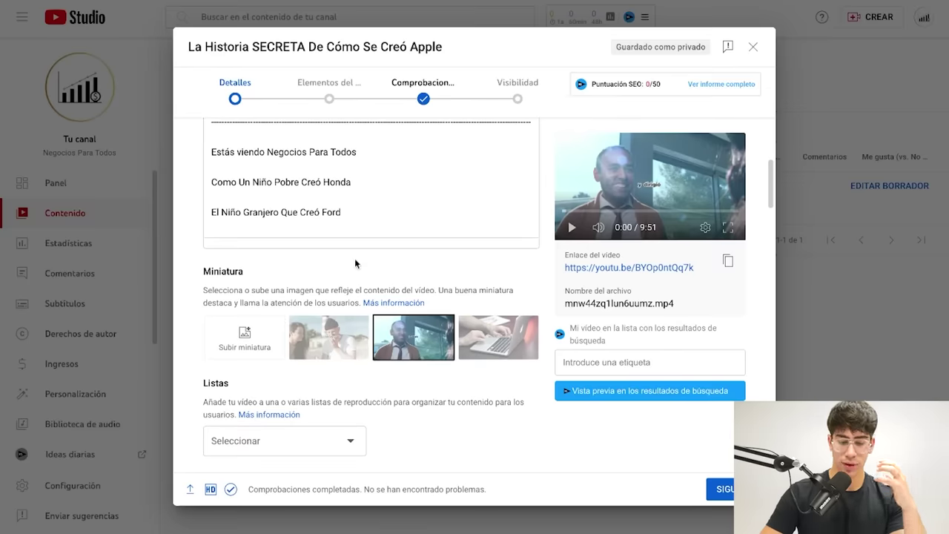
{"action": "scroll", "coordinate": [249, 323], "scroll_direction": "down", "scroll_amount": 2}
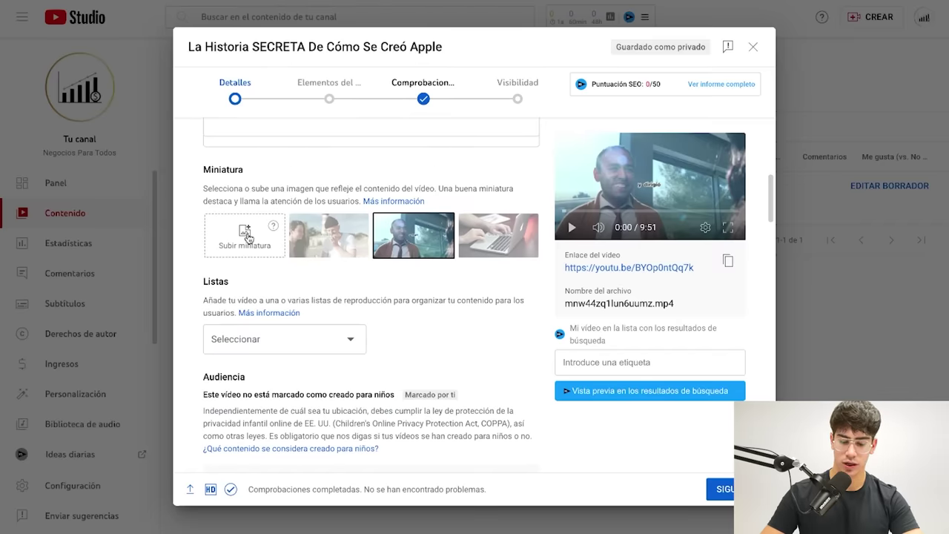
{"action": "scroll", "coordinate": [314, 332], "scroll_direction": "down", "scroll_amount": 3}
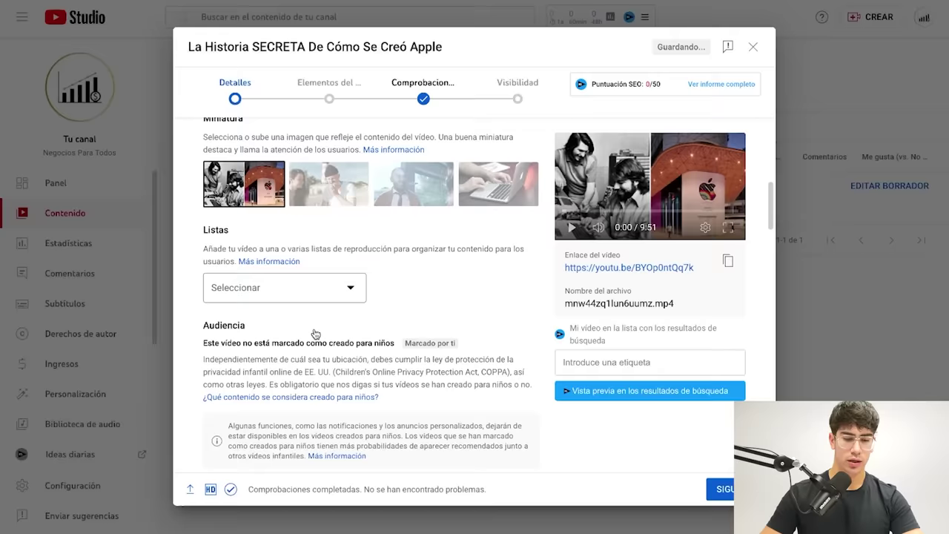
{"action": "scroll", "coordinate": [314, 329], "scroll_direction": "down", "scroll_amount": 3}
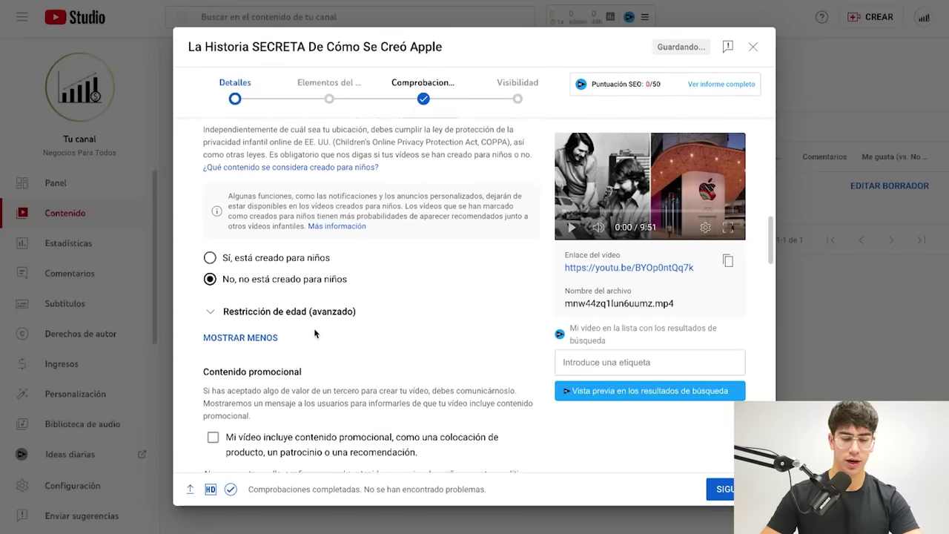
{"action": "scroll", "coordinate": [314, 329], "scroll_direction": "up", "scroll_amount": 4}
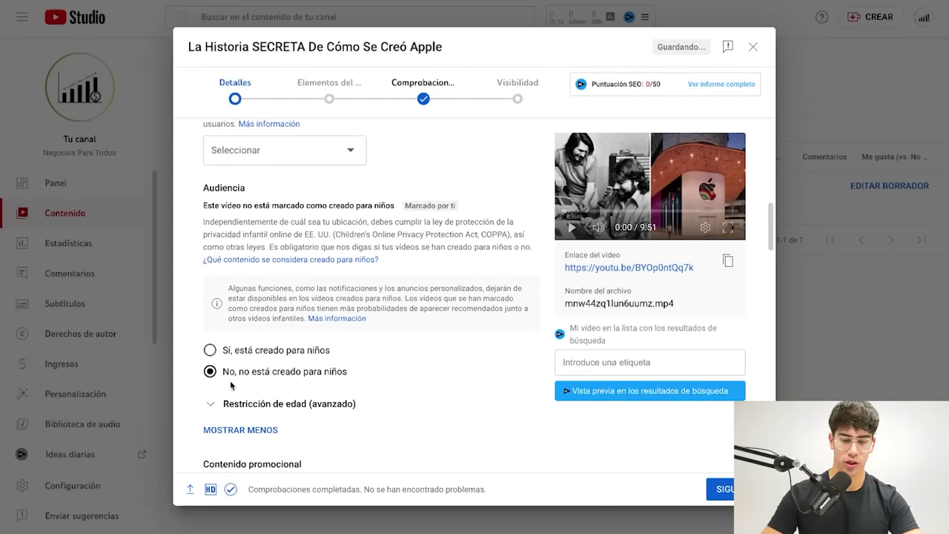
{"action": "left_click", "coordinate": [210, 372]}
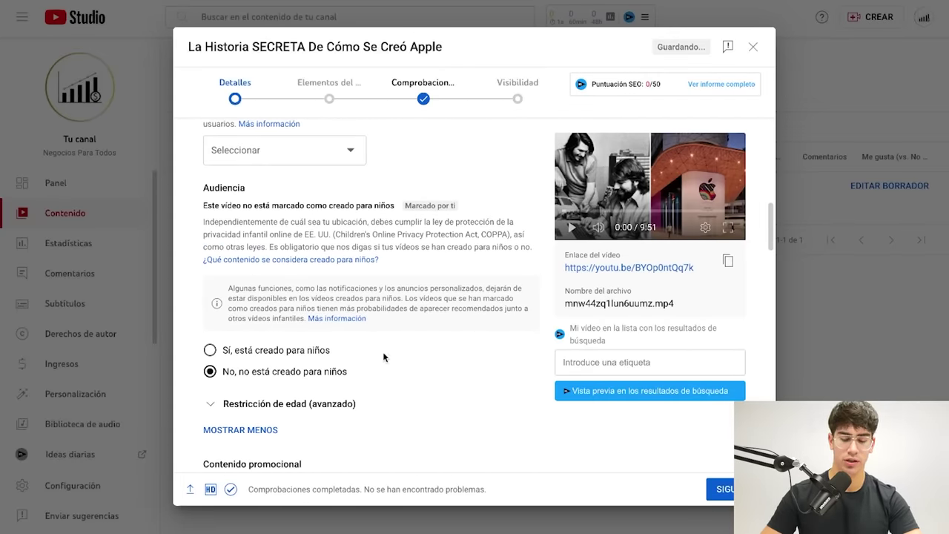
{"action": "scroll", "coordinate": [383, 355], "scroll_direction": "down", "scroll_amount": 1}
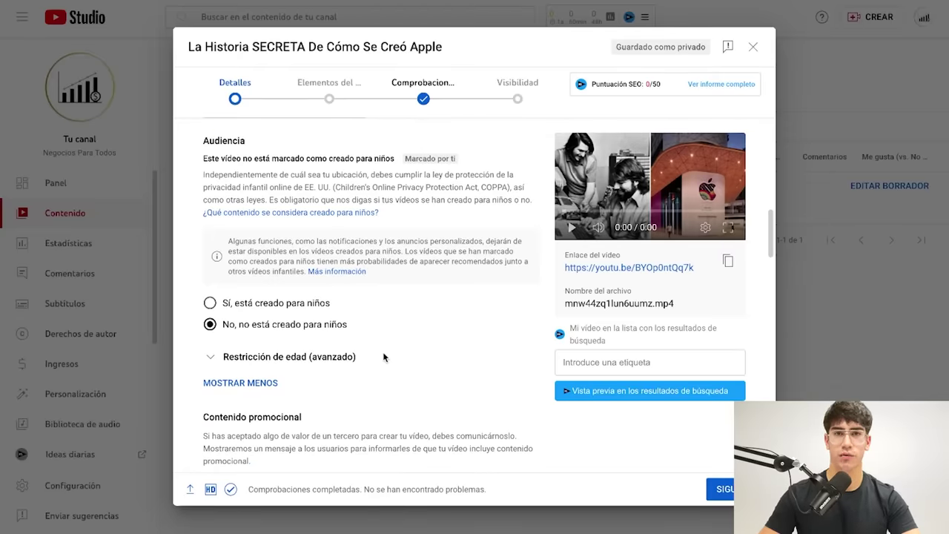
{"action": "scroll", "coordinate": [383, 357], "scroll_direction": "down", "scroll_amount": 3}
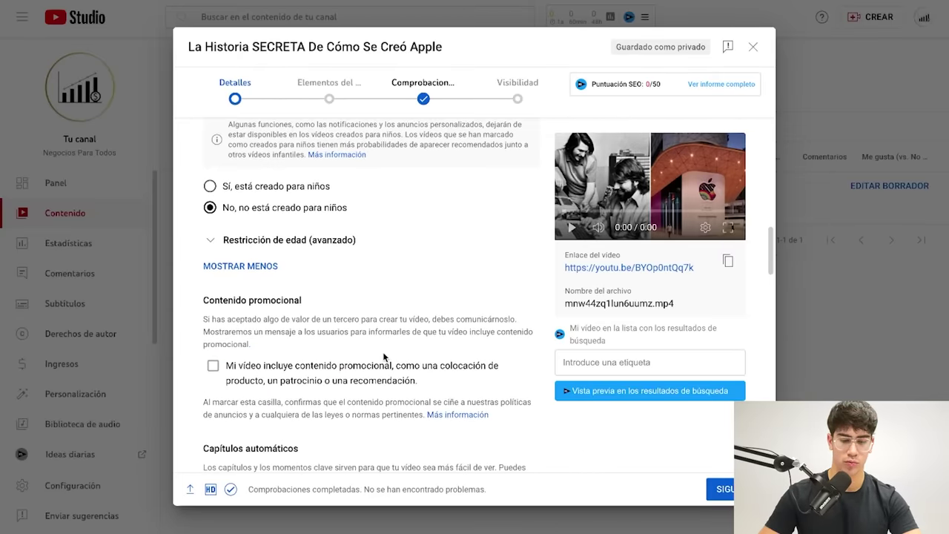
{"action": "scroll", "coordinate": [383, 356], "scroll_direction": "down", "scroll_amount": 1}
{"action": "scroll", "coordinate": [382, 351], "scroll_direction": "down", "scroll_amount": 7}
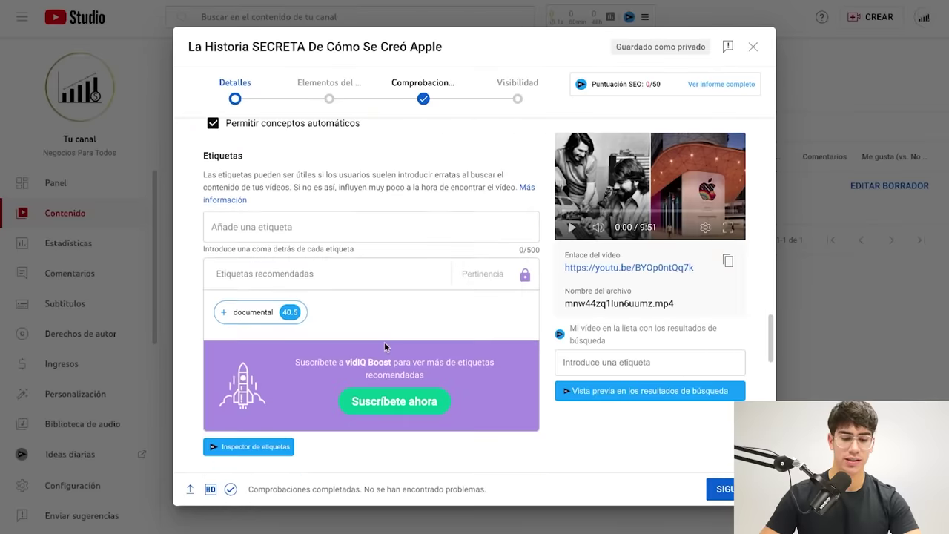
{"action": "scroll", "coordinate": [384, 341], "scroll_direction": "up", "scroll_amount": 1}
{"action": "left_click", "coordinate": [322, 254]}
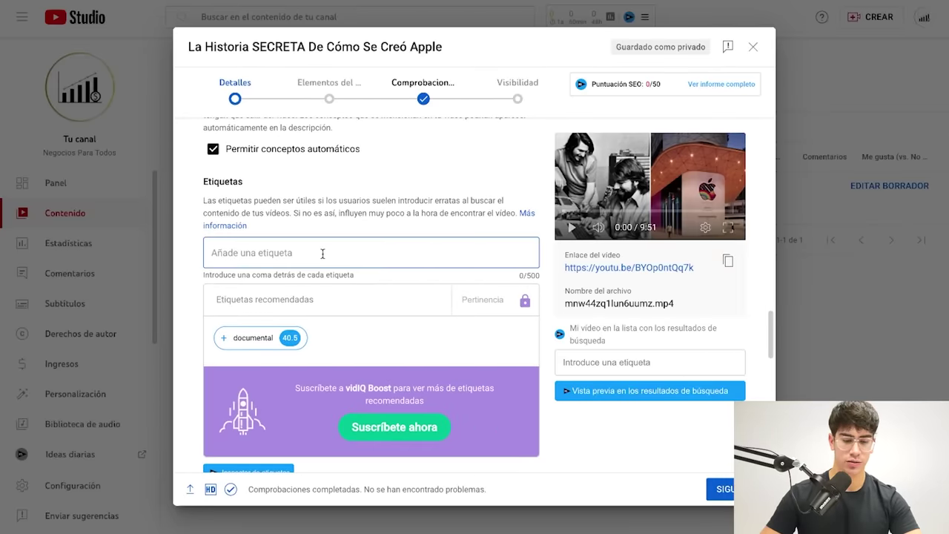
{"action": "scroll", "coordinate": [323, 253], "scroll_direction": "up", "scroll_amount": 1}
{"action": "scroll", "coordinate": [323, 253], "scroll_direction": "down", "scroll_amount": 1}
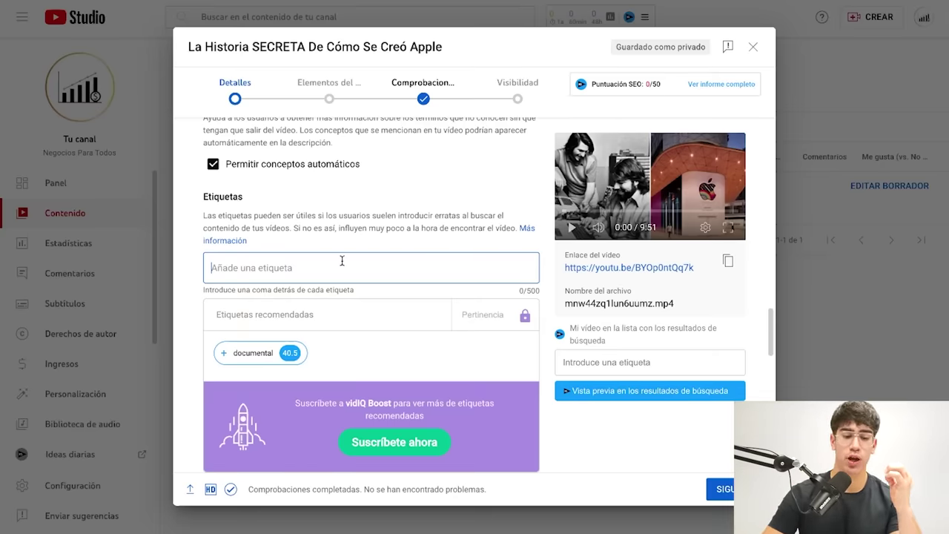
{"action": "scroll", "coordinate": [342, 260], "scroll_direction": "up", "scroll_amount": 3}
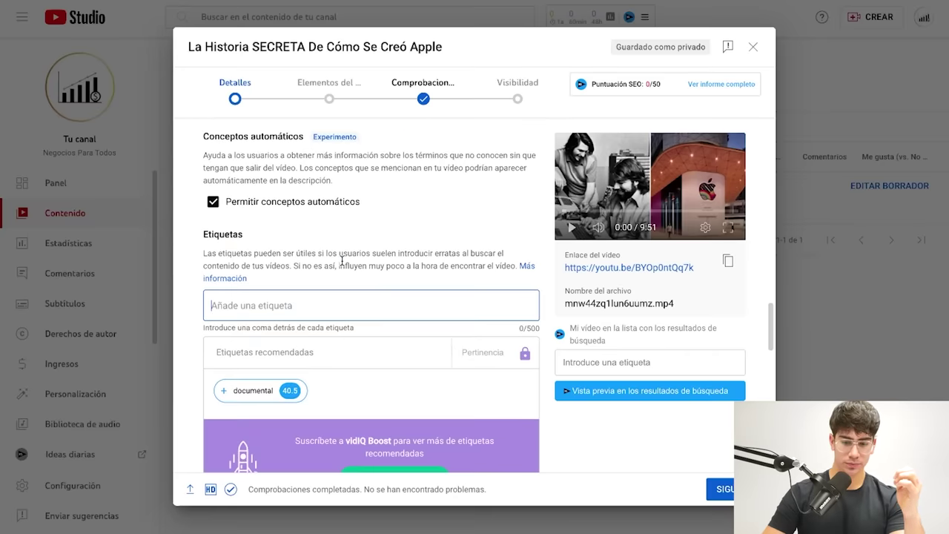
{"action": "scroll", "coordinate": [342, 260], "scroll_direction": "up", "scroll_amount": 5}
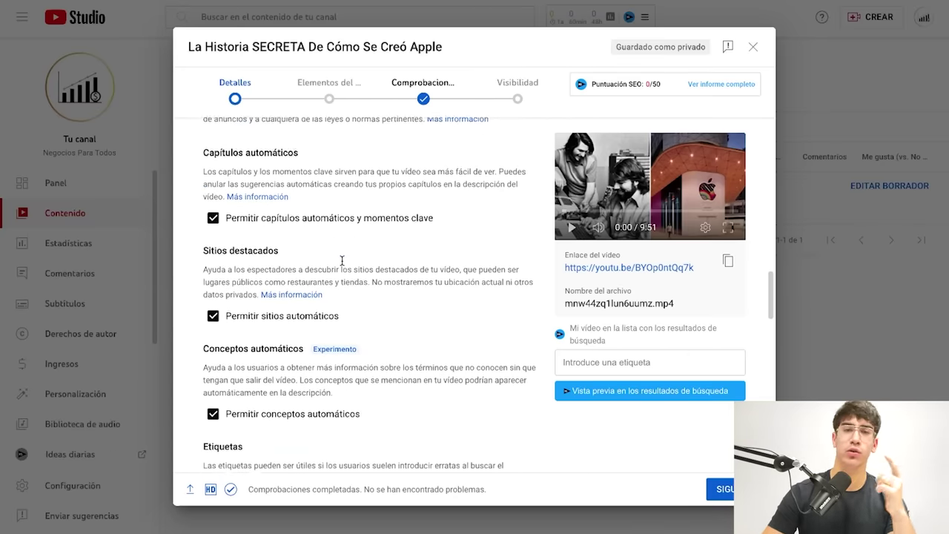
{"action": "scroll", "coordinate": [342, 265], "scroll_direction": "up", "scroll_amount": 15}
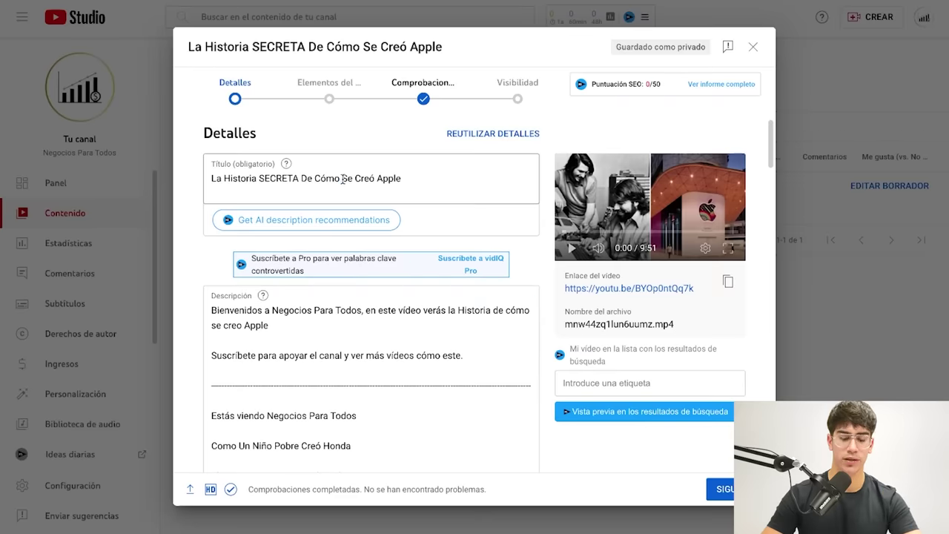
Copy the video title and paste it into Etiquetas as the first tag.
{"action": "triple_click", "coordinate": [343, 178]}
{"action": "key", "text": "ctrl+c"}
{"action": "scroll", "coordinate": [409, 252], "scroll_direction": "down", "scroll_amount": 15}
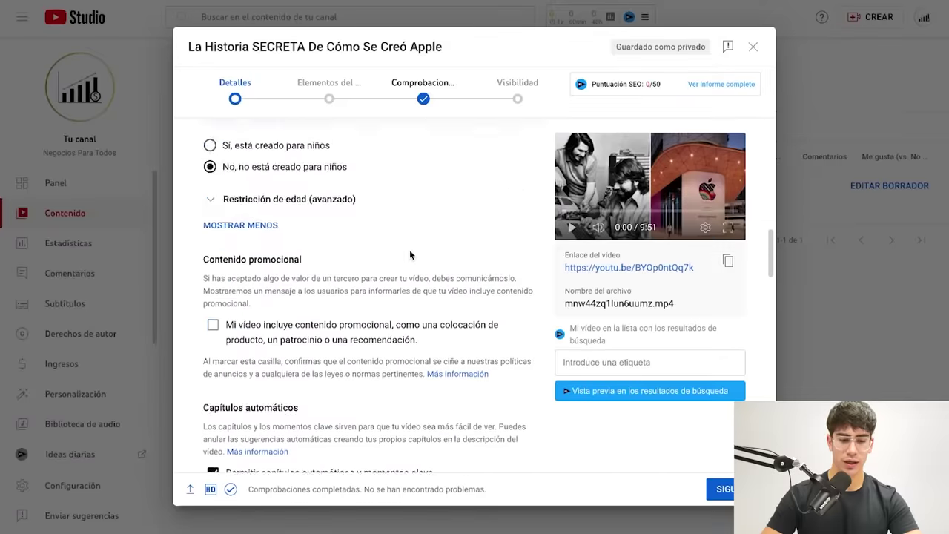
{"action": "scroll", "coordinate": [410, 249], "scroll_direction": "down", "scroll_amount": 2}
{"action": "left_click", "coordinate": [318, 281]}
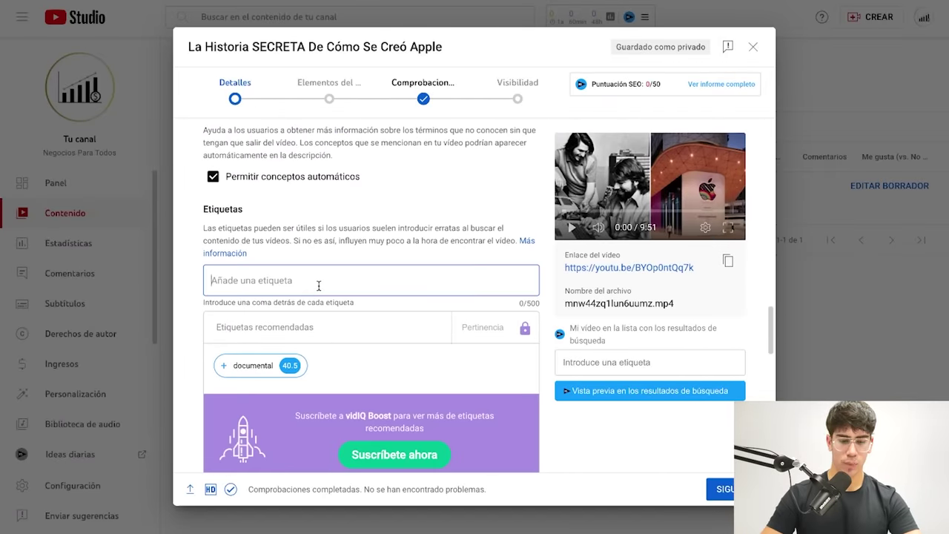
{"action": "key", "text": "ctrl+v"}
{"action": "key", "text": "Return"}
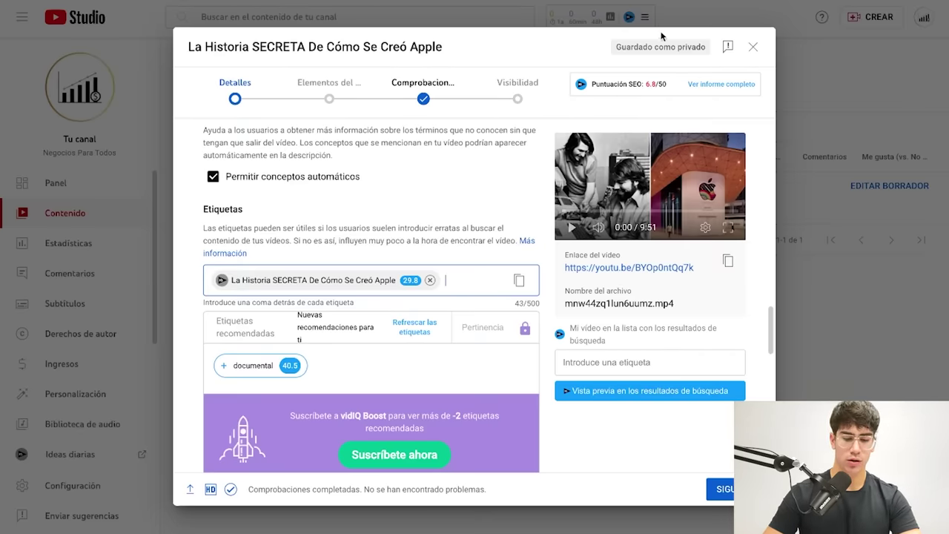
Add the tags Apple, Historia secreta, negocios and historia secreta de apple.
{"action": "type", "text": "Apple"}
{"action": "key", "text": "comma"}
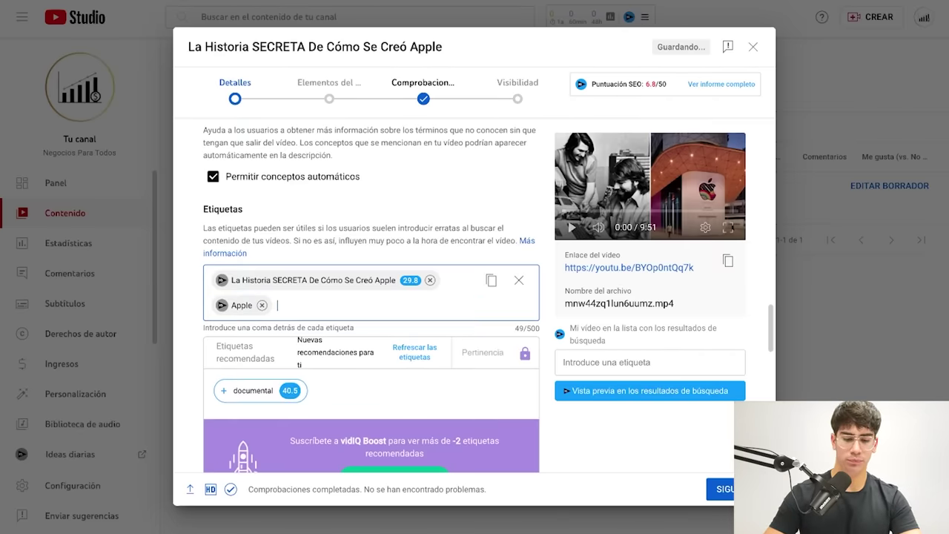
{"action": "type", "text": "His"}
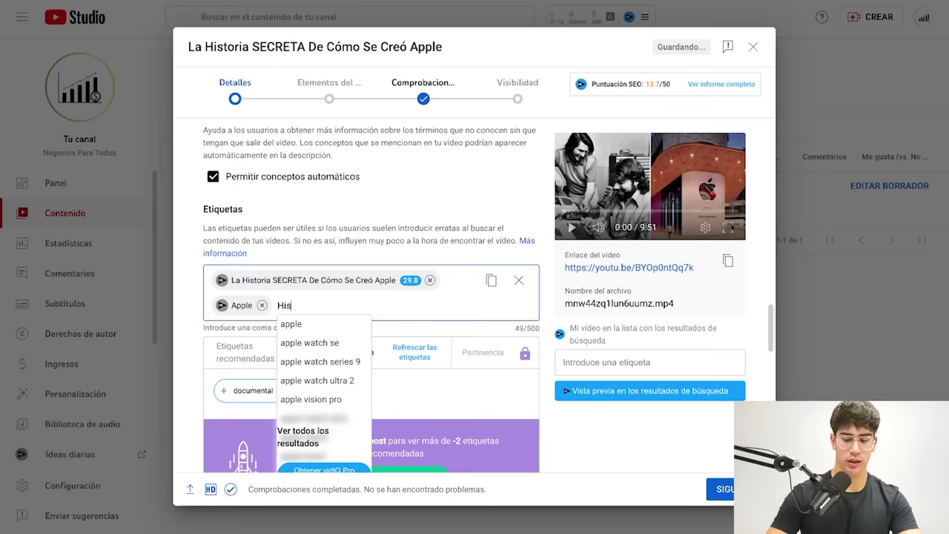
{"action": "type", "text": "toria secreta"}
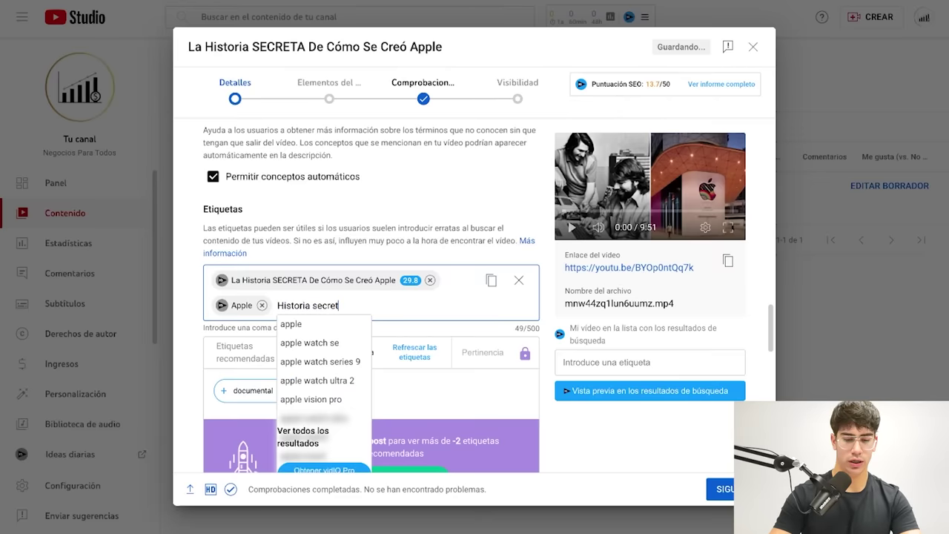
{"action": "key", "text": "comma"}
{"action": "scroll", "coordinate": [571, 160], "scroll_direction": "up", "scroll_amount": 15}
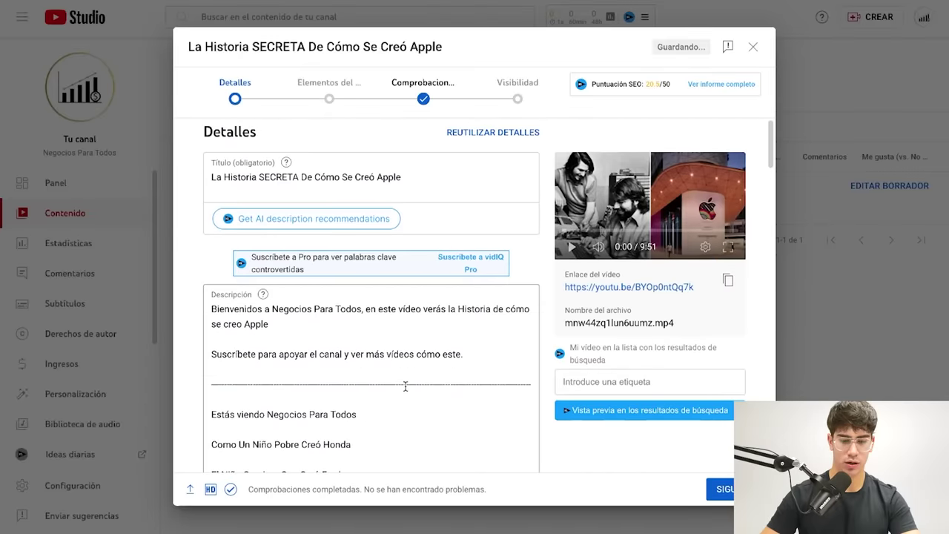
{"action": "scroll", "coordinate": [405, 387], "scroll_direction": "down", "scroll_amount": 15}
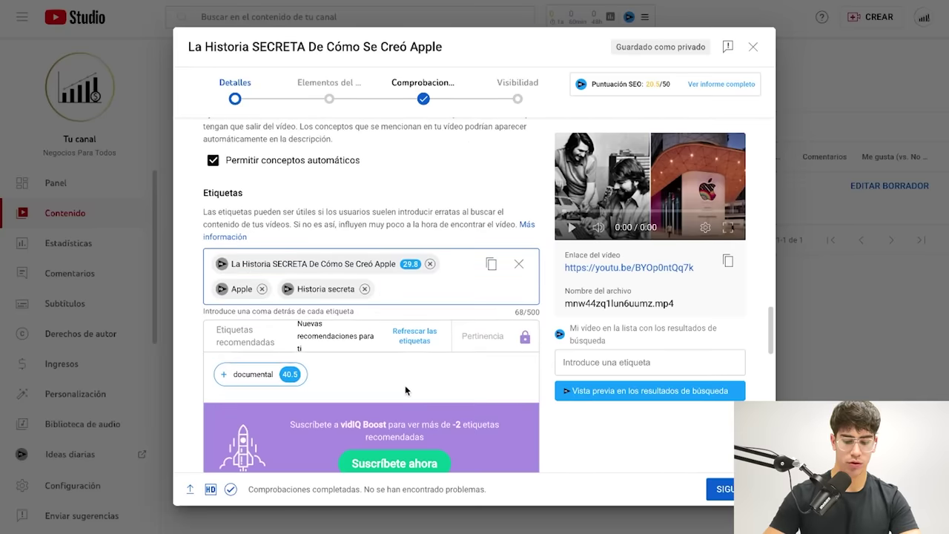
{"action": "type", "text": "negocios"}
{"action": "key", "text": "comma"}
{"action": "type", "text": "historia "}
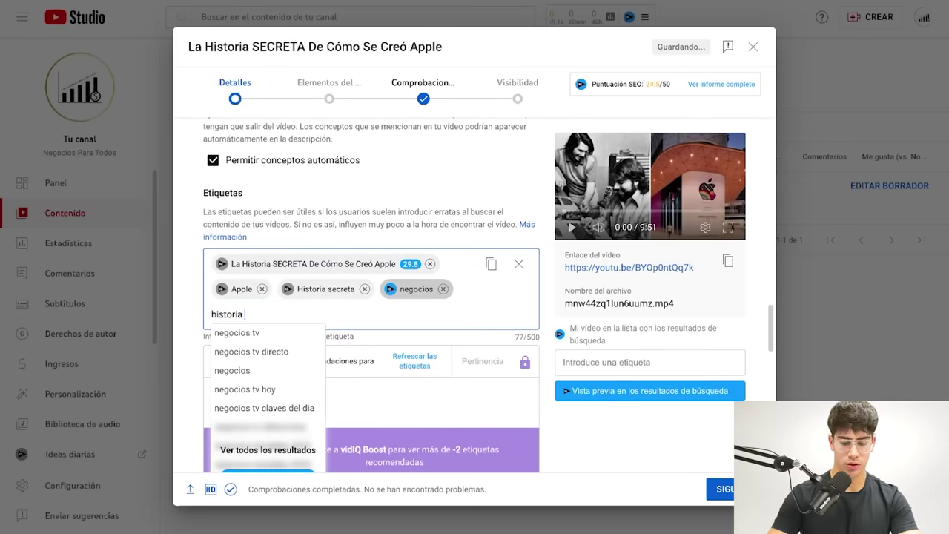
{"action": "type", "text": "secre"}
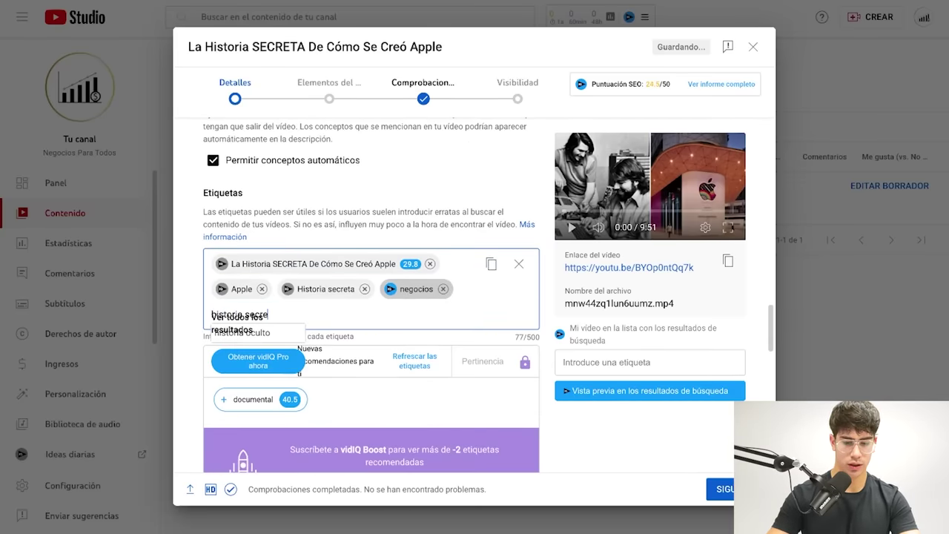
{"action": "type", "text": "ta de apple"}
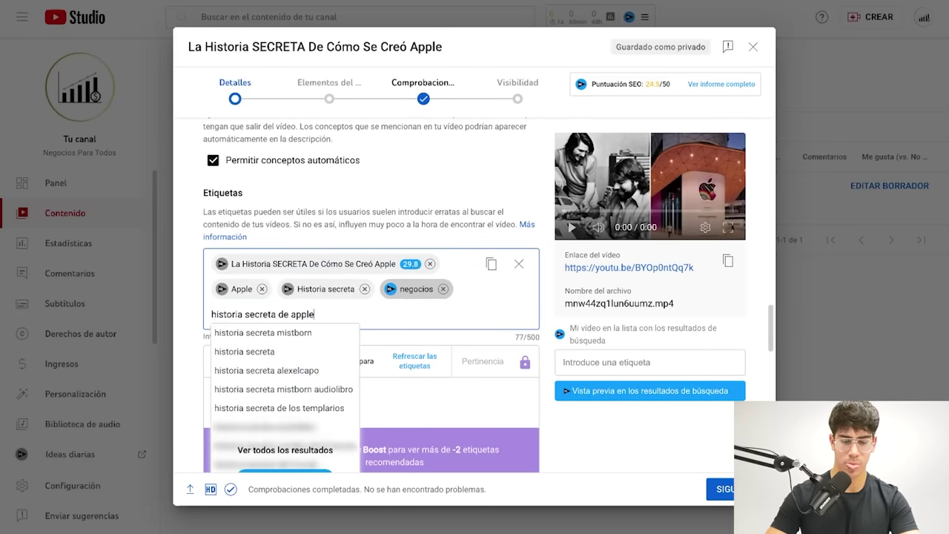
{"action": "key", "text": "comma"}
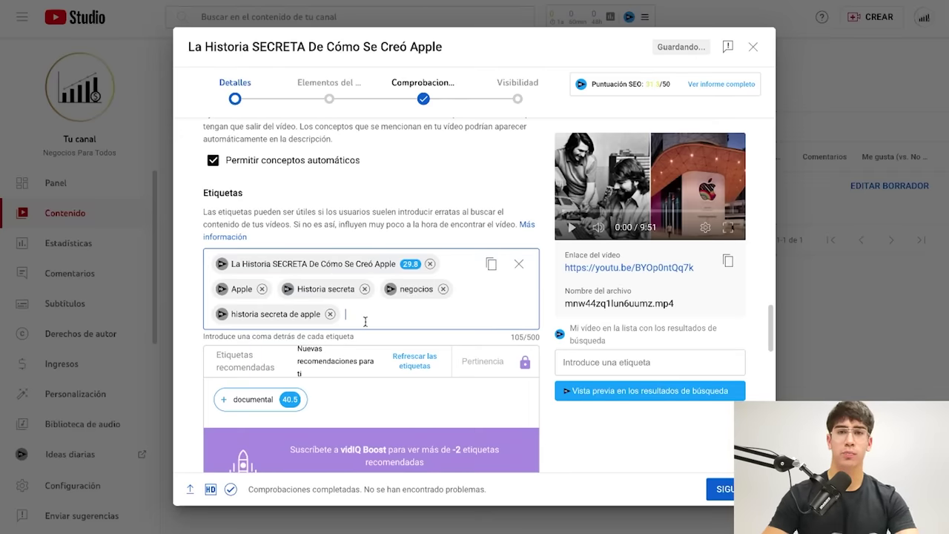
Add the tag 'cosas que no sabias de apple', replacing the mistyped entry.
{"action": "scroll", "coordinate": [365, 320], "scroll_direction": "up", "scroll_amount": 10}
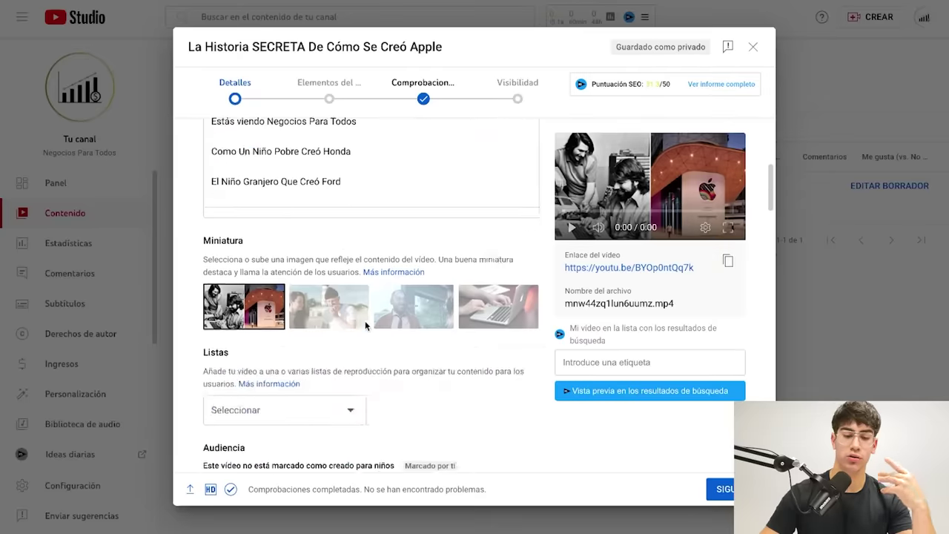
{"action": "scroll", "coordinate": [365, 320], "scroll_direction": "down", "scroll_amount": 10}
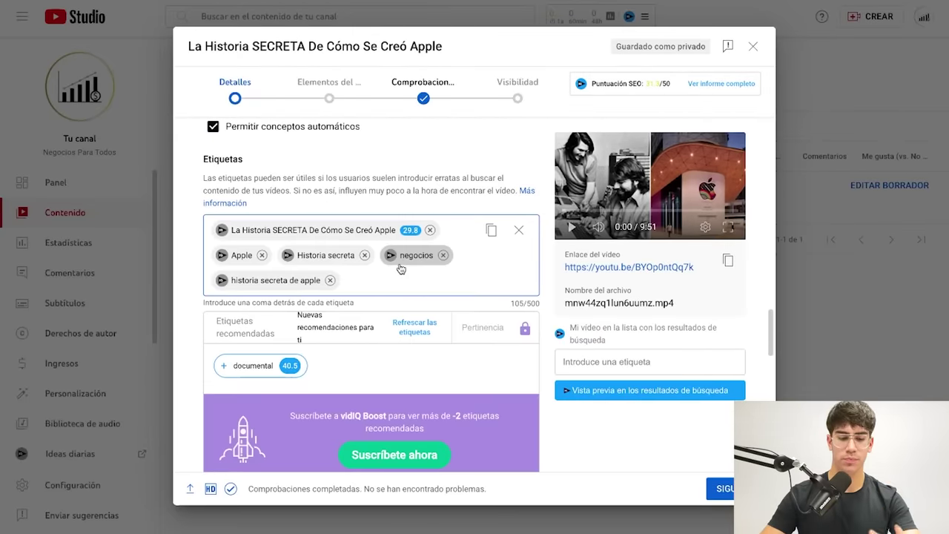
{"action": "scroll", "coordinate": [369, 295], "scroll_direction": "up", "scroll_amount": 15}
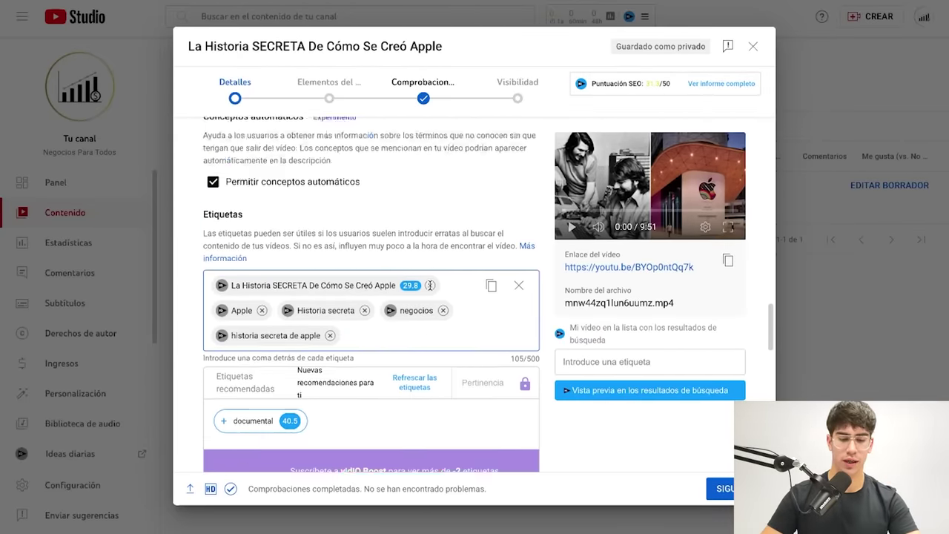
{"action": "scroll", "coordinate": [429, 289], "scroll_direction": "down", "scroll_amount": 15}
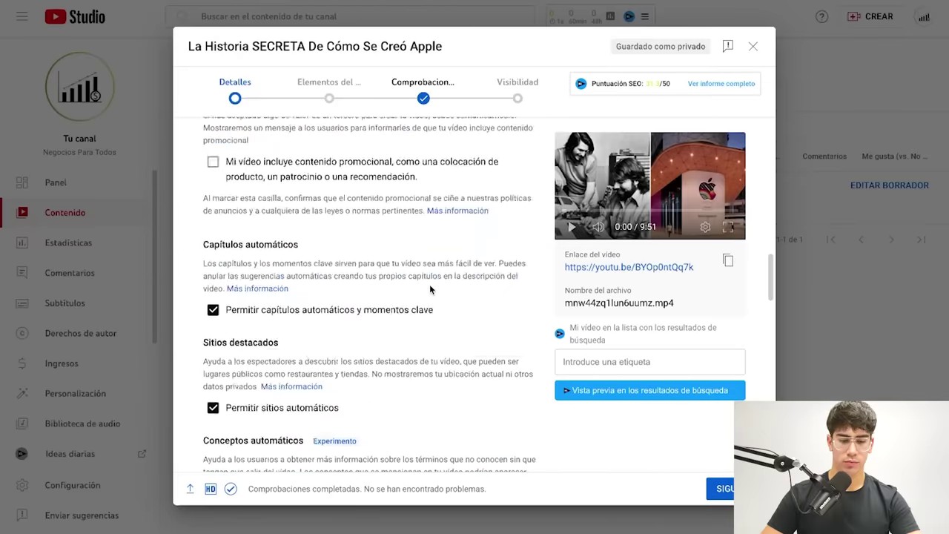
{"action": "type", "text": "coco locos"}
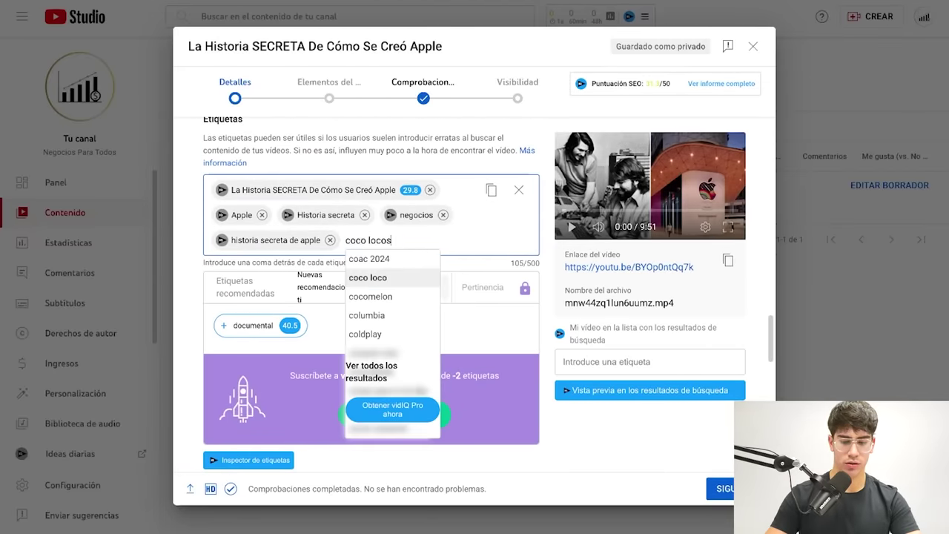
{"action": "key", "text": "BackSpace"}
{"action": "key", "text": "BackSpace"}
{"action": "key", "text": "BackSpace"}
{"action": "key", "text": "BackSpace"}
{"action": "key", "text": "BackSpace"}
{"action": "key", "text": "BackSpace"}
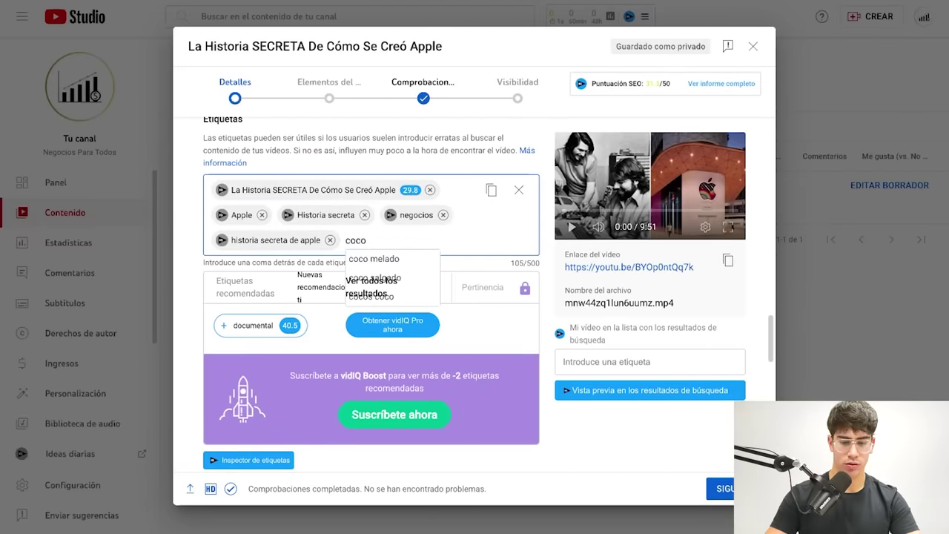
{"action": "type", "text": "melon ingles"}
{"action": "key", "text": "BackSpace"}
{"action": "key", "text": "BackSpace"}
{"action": "key", "text": "BackSpace"}
{"action": "key", "text": "BackSpace"}
{"action": "key", "text": "BackSpace"}
{"action": "key", "text": "BackSpace"}
{"action": "key", "text": "BackSpace"}
{"action": "key", "text": "BackSpace"}
{"action": "key", "text": "BackSpace"}
{"action": "key", "text": "BackSpace"}
{"action": "key", "text": "BackSpace"}
{"action": "key", "text": "BackSpace"}
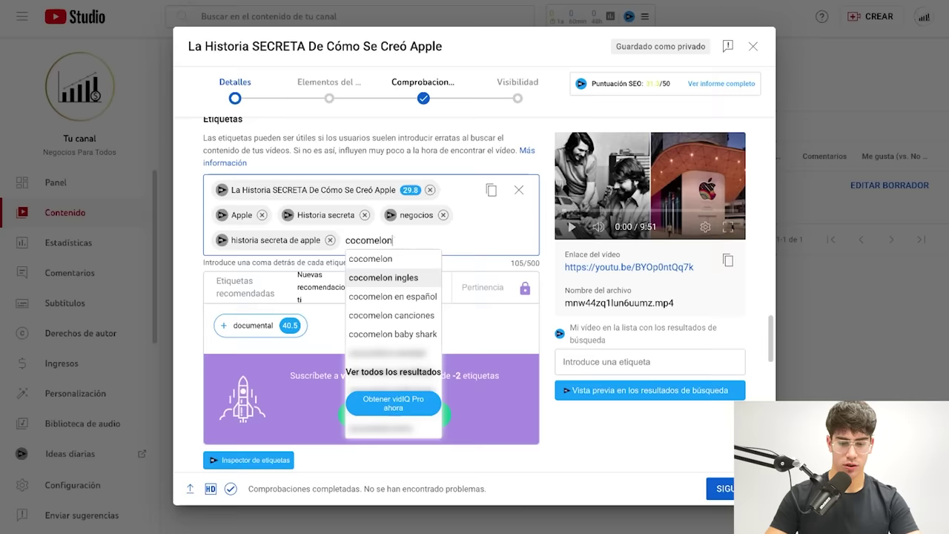
{"action": "key", "text": "BackSpace"}
{"action": "key", "text": "BackSpace"}
{"action": "type", "text": "co locosas"}
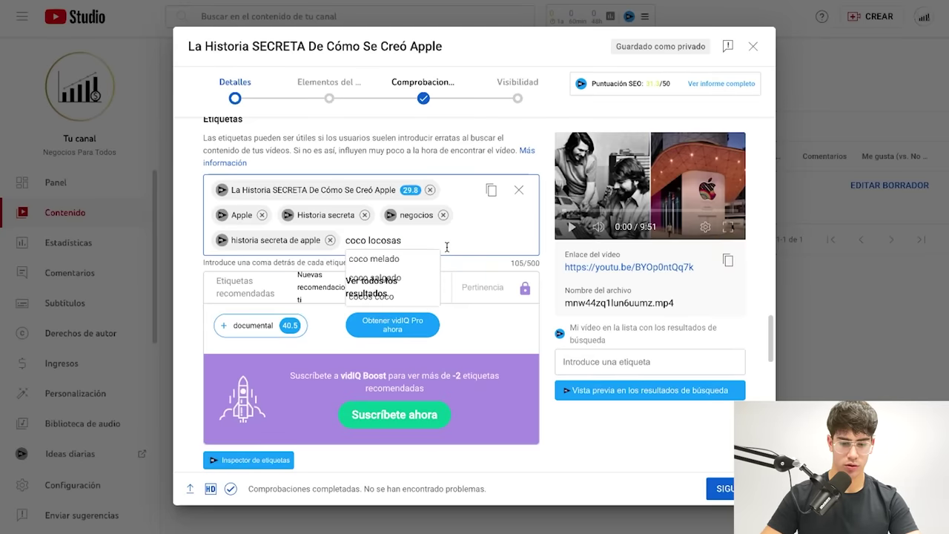
{"action": "left_click_drag", "start_coordinate": [436, 241], "coordinate": [346, 242]}
{"action": "type", "text": "cosas que n"}
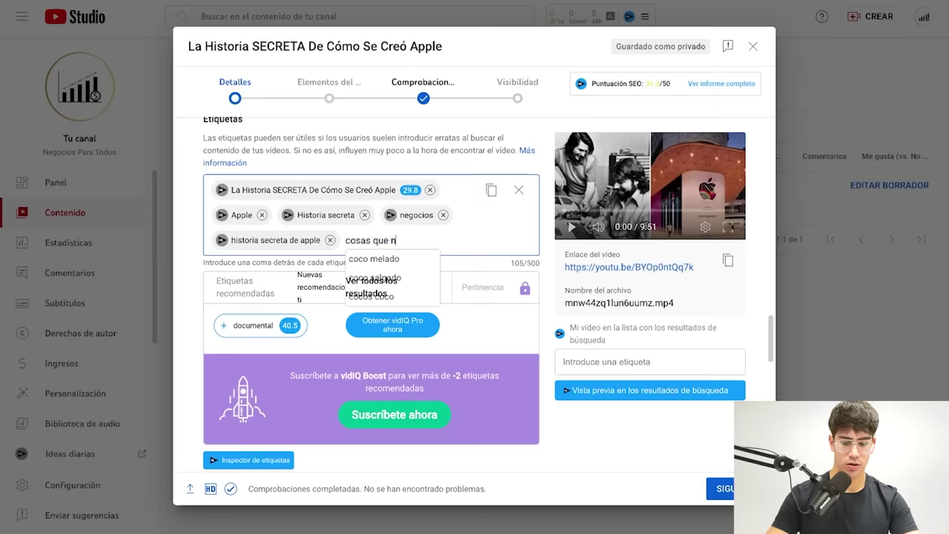
{"action": "type", "text": "o sabias de apple"}
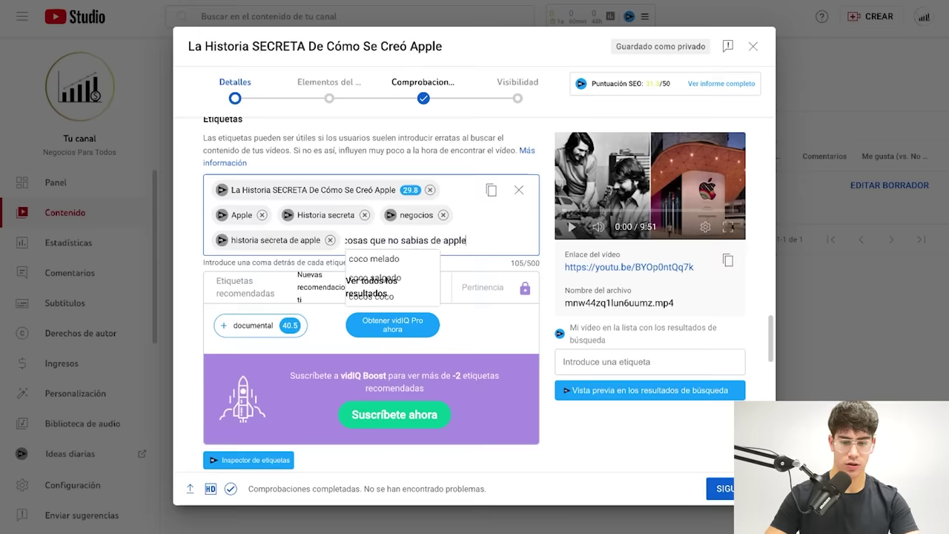
{"action": "key", "text": "Return"}
Add the tag 'cómo se creo apple' and leave the tag box so the SEO score refreshes.
{"action": "type", "text": "cómo se c"}
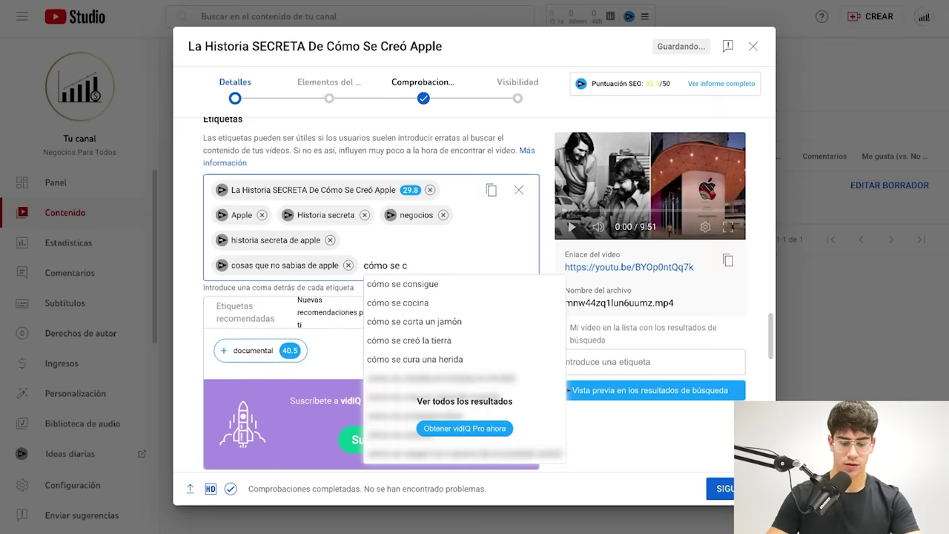
{"action": "type", "text": "reo apple"}
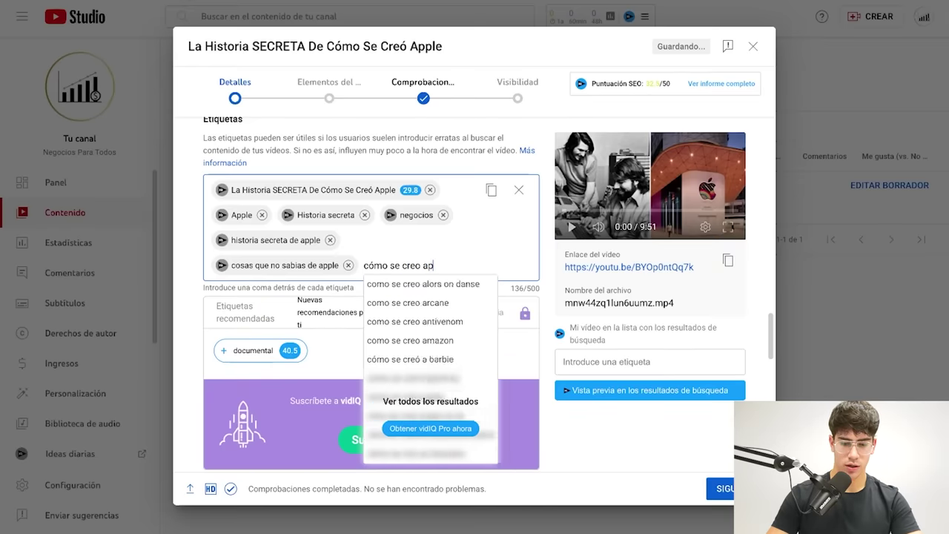
{"action": "key", "text": "Return"}
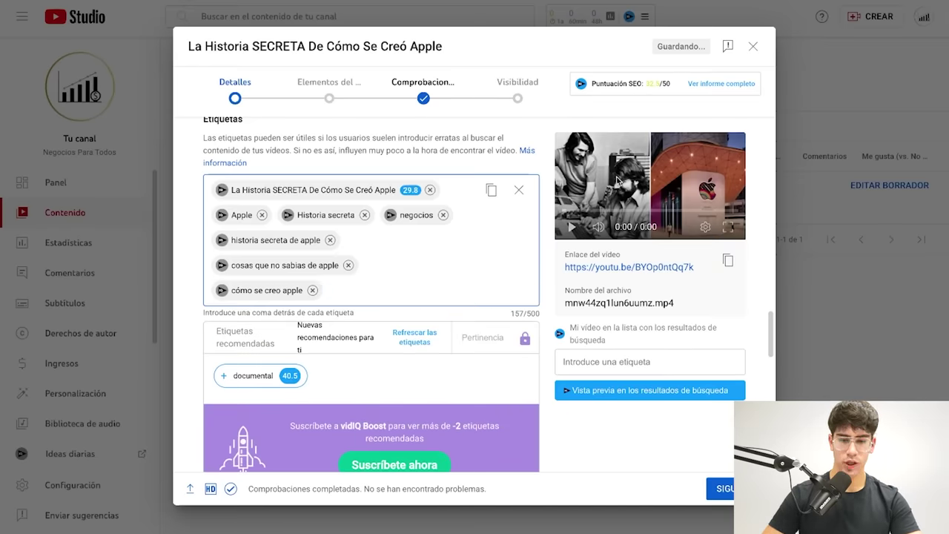
{"action": "left_click", "coordinate": [646, 92]}
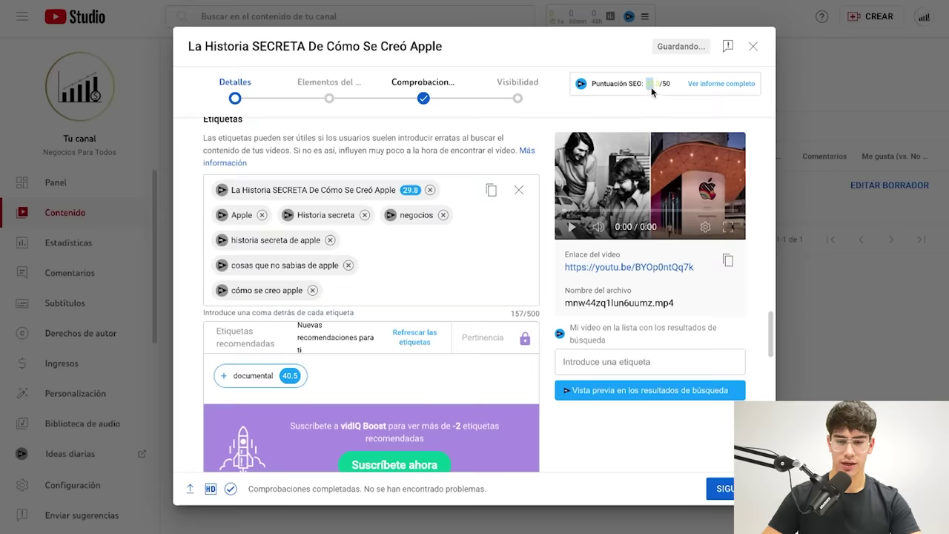
{"action": "scroll", "coordinate": [423, 344], "scroll_direction": "down", "scroll_amount": 1}
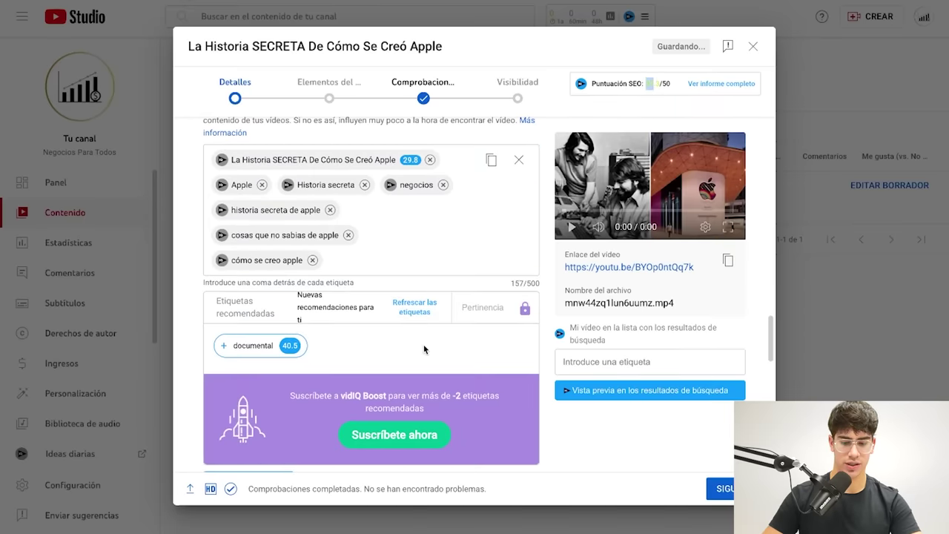
Copy 'Como Un Niño Pobre Creó Honda' from the description and paste it as a tag.
{"action": "left_click", "coordinate": [385, 260]}
{"action": "scroll", "coordinate": [385, 261], "scroll_direction": "up", "scroll_amount": 10}
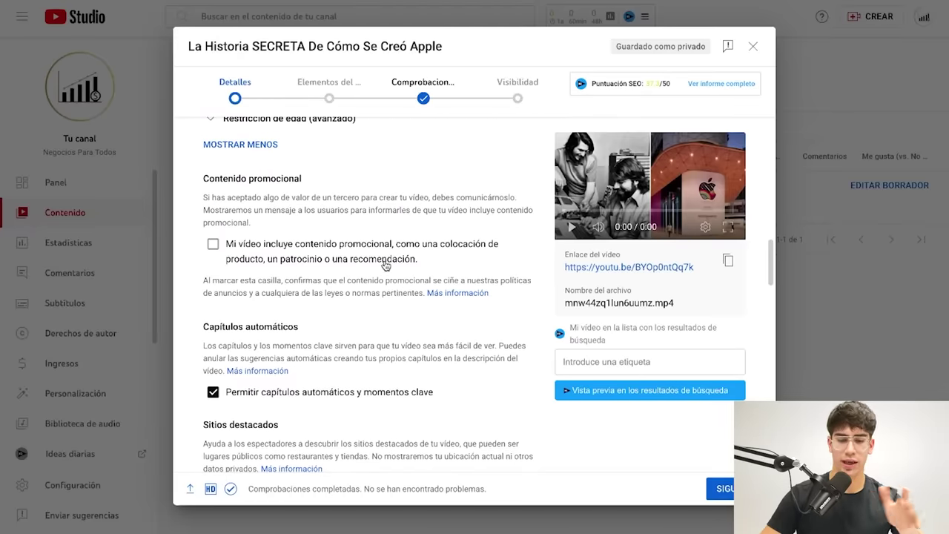
{"action": "scroll", "coordinate": [385, 265], "scroll_direction": "up", "scroll_amount": 10}
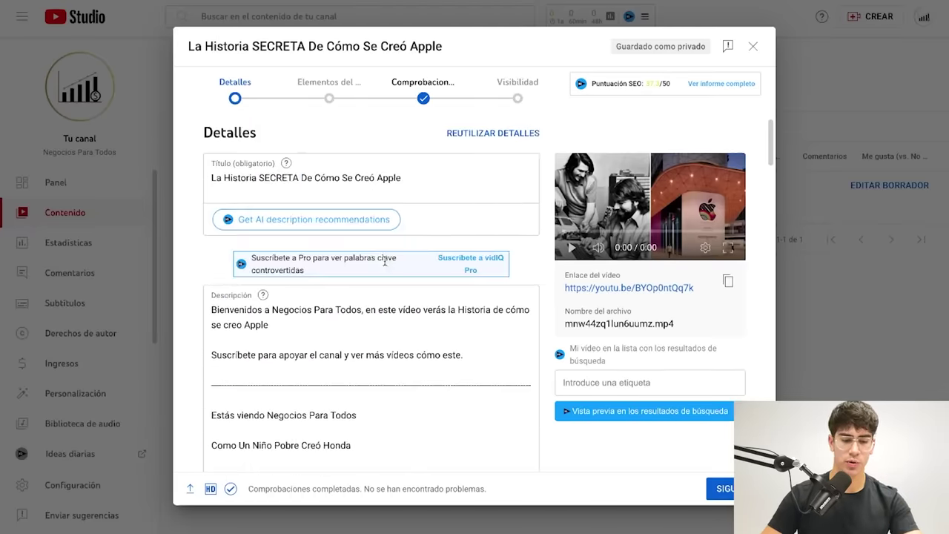
{"action": "scroll", "coordinate": [385, 260], "scroll_direction": "down", "scroll_amount": 5}
{"action": "scroll", "coordinate": [384, 260], "scroll_direction": "down", "scroll_amount": 1}
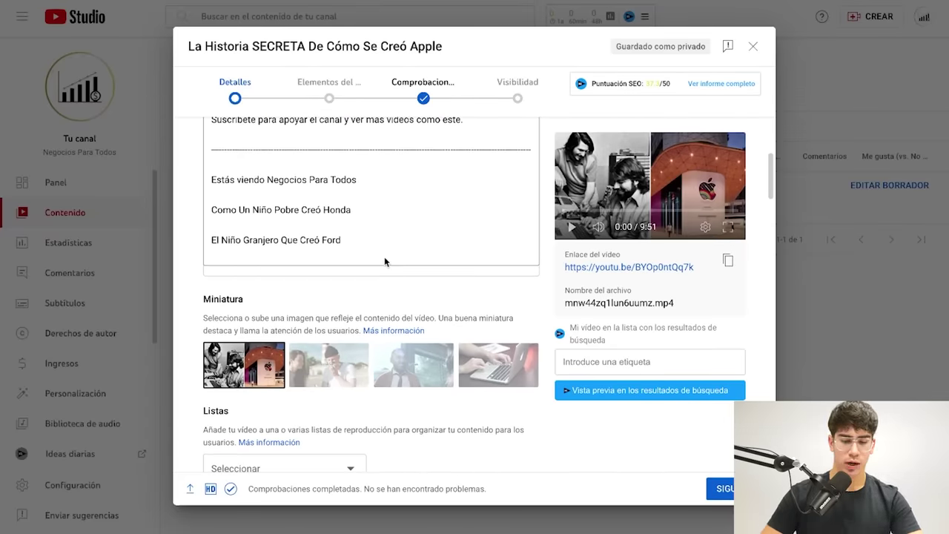
{"action": "scroll", "coordinate": [384, 256], "scroll_direction": "up", "scroll_amount": 1}
{"action": "left_click_drag", "start_coordinate": [212, 229], "coordinate": [353, 232]}
{"action": "key", "text": "ctrl+c"}
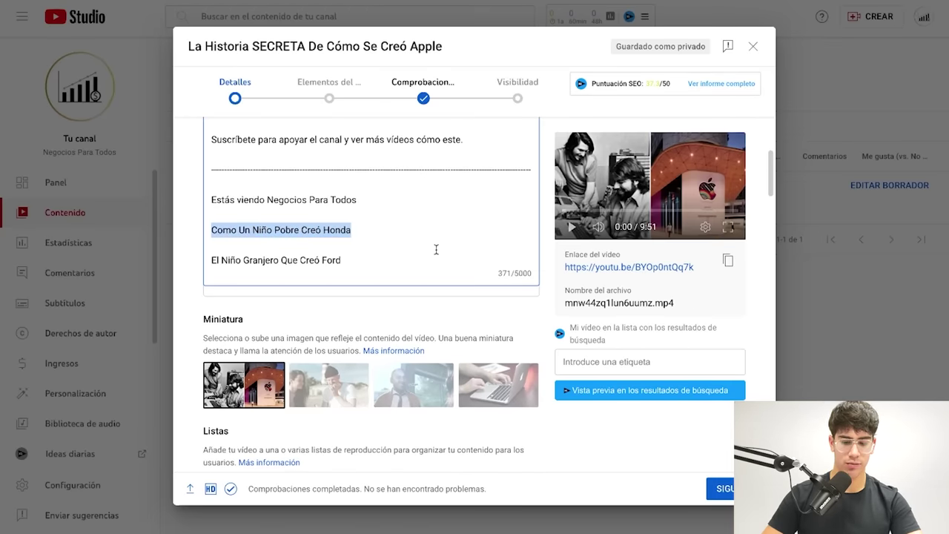
{"action": "scroll", "coordinate": [466, 356], "scroll_direction": "down", "scroll_amount": 10}
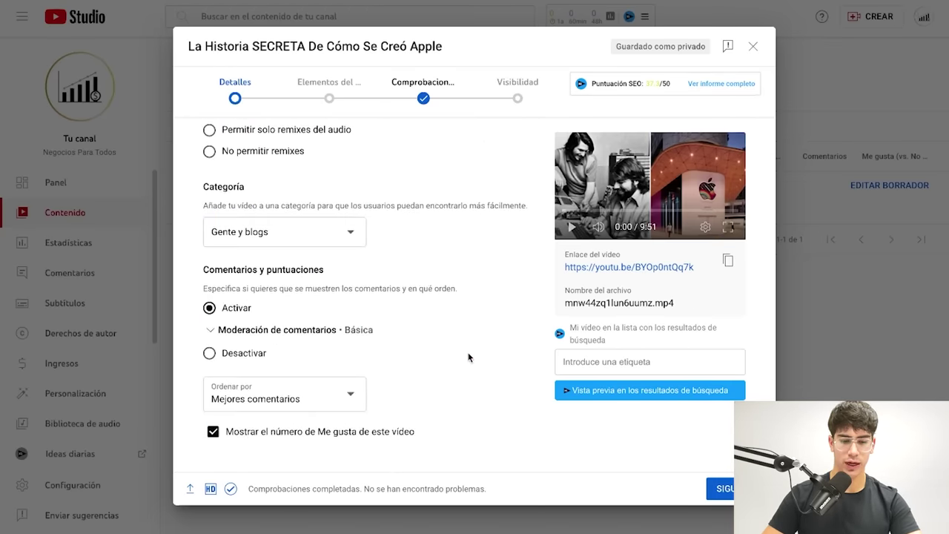
{"action": "scroll", "coordinate": [468, 358], "scroll_direction": "up", "scroll_amount": 10}
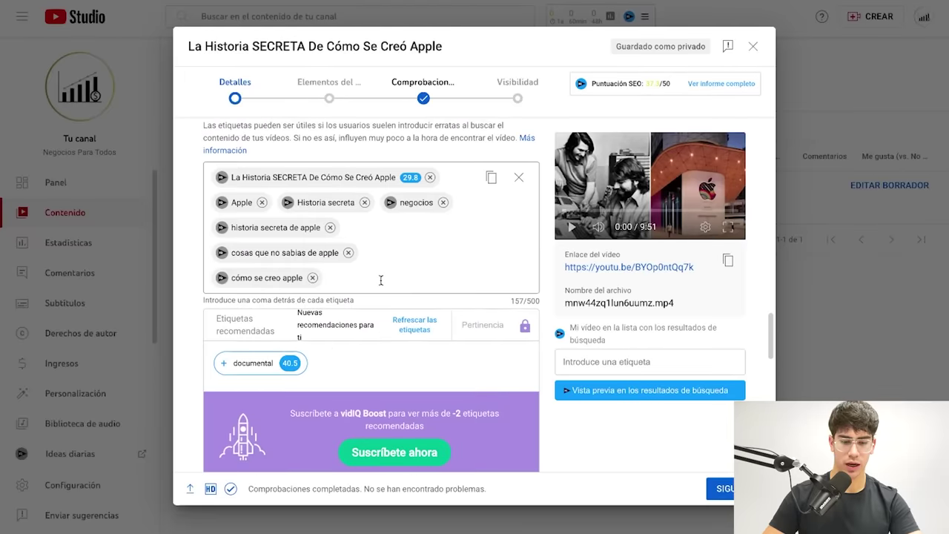
{"action": "left_click", "coordinate": [381, 281]}
{"action": "key", "text": "ctrl+v"}
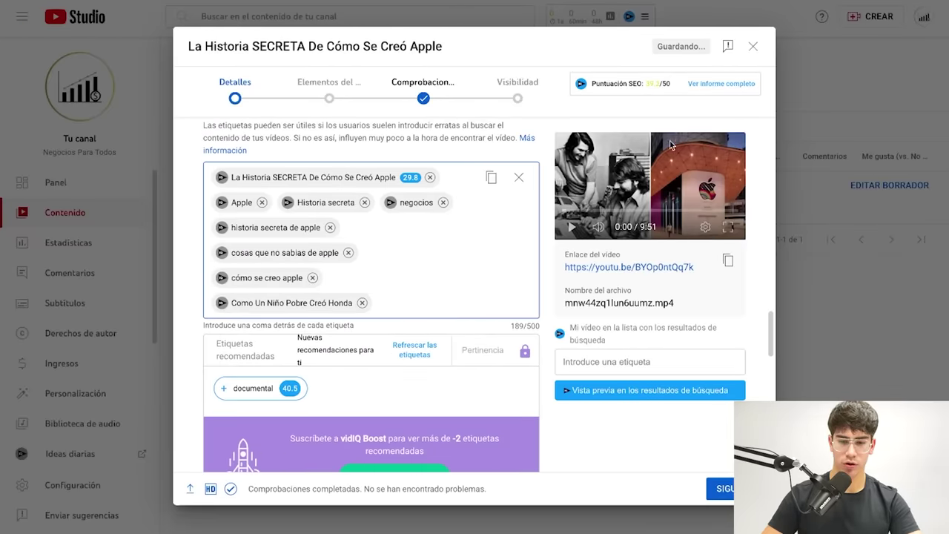
Copy 'El Niño Granjero Que Creó Ford' from the description and add it as a tag.
{"action": "scroll", "coordinate": [461, 183], "scroll_direction": "up", "scroll_amount": 10}
{"action": "scroll", "coordinate": [462, 183], "scroll_direction": "up", "scroll_amount": 3}
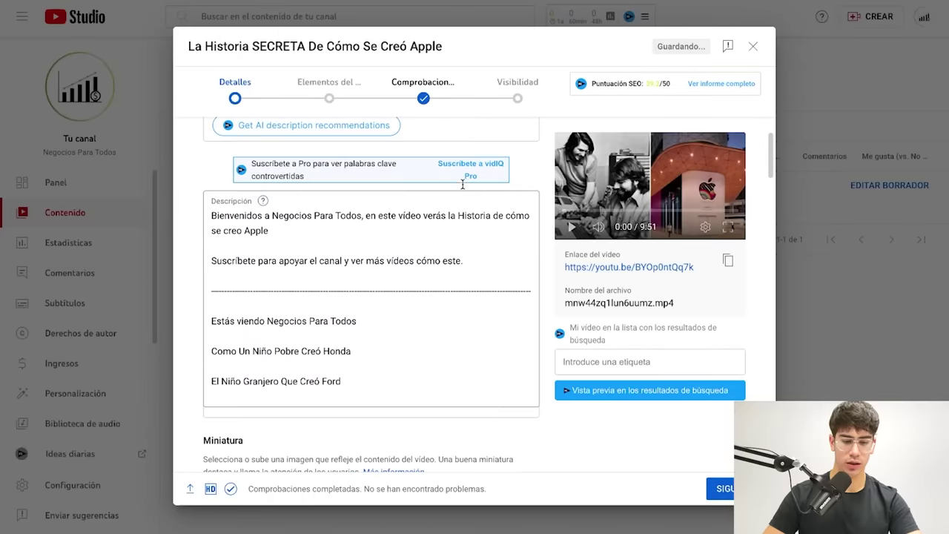
{"action": "left_click", "coordinate": [215, 381]}
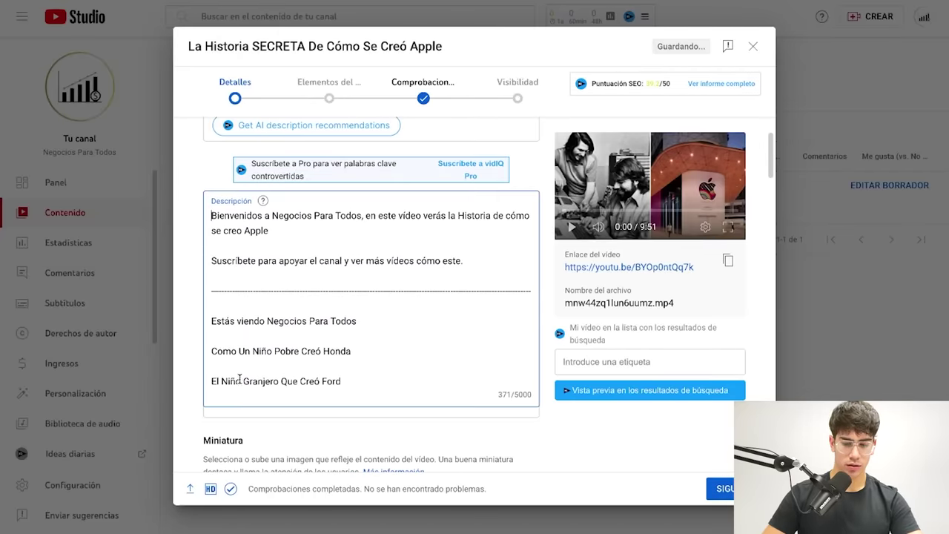
{"action": "left_click_drag", "start_coordinate": [351, 383], "coordinate": [280, 383]}
{"action": "key", "text": "ctrl+a"}
{"action": "triple_click", "coordinate": [206, 389]}
{"action": "key", "text": "ctrl+a"}
{"action": "left_click_drag", "start_coordinate": [356, 381], "coordinate": [211, 382]}
{"action": "key", "text": "ctrl+c"}
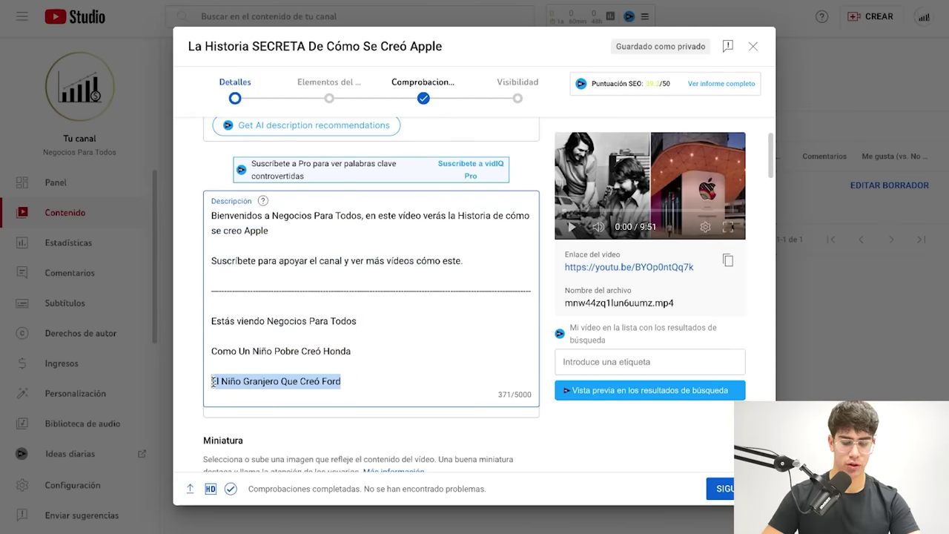
{"action": "scroll", "coordinate": [366, 415], "scroll_direction": "down", "scroll_amount": 12}
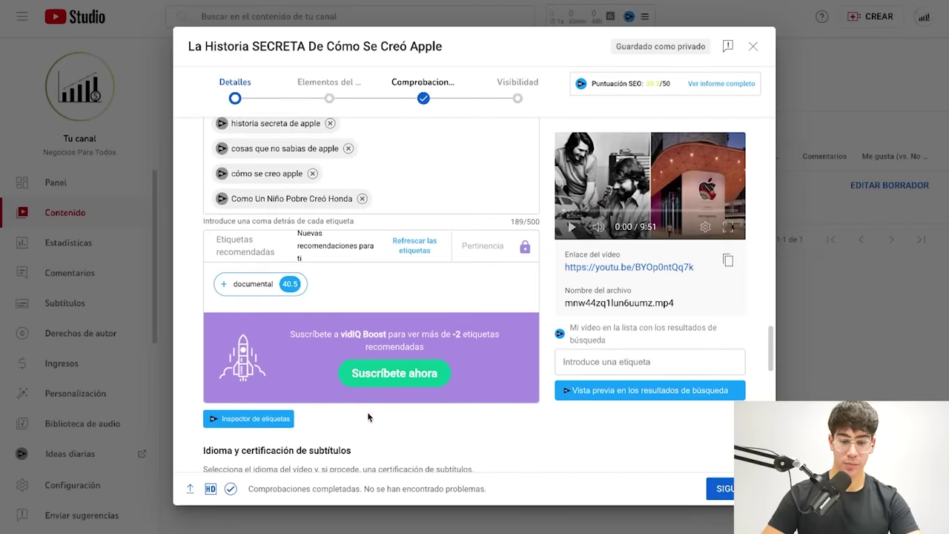
{"action": "left_click", "coordinate": [429, 196]}
{"action": "key", "text": "ctrl+v"}
{"action": "key", "text": "Return"}
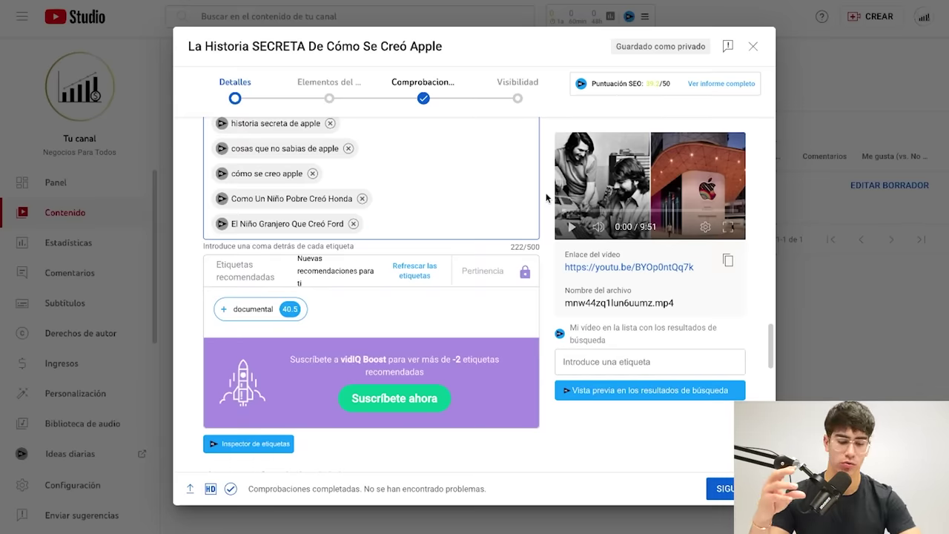
{"action": "scroll", "coordinate": [547, 197], "scroll_direction": "up", "scroll_amount": 6}
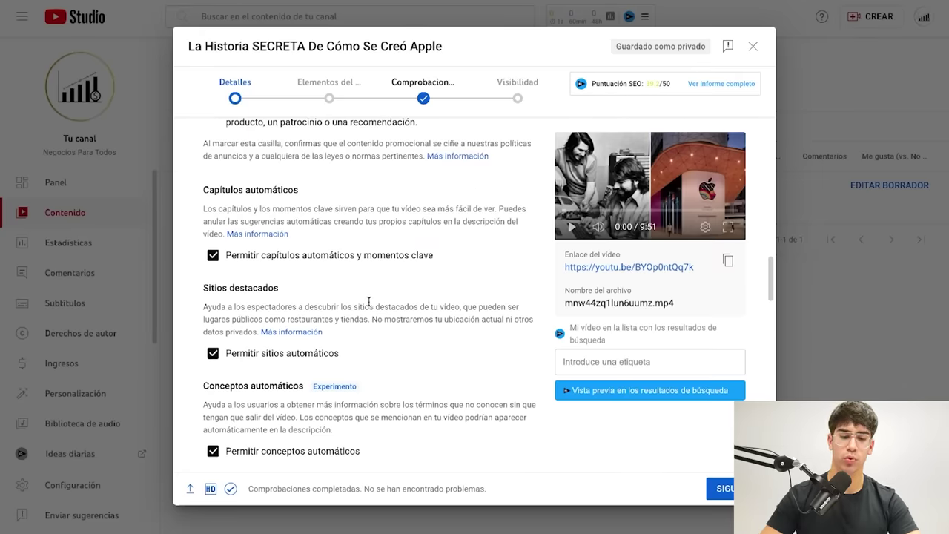
Enter 'cómo se creo apple' in the vidIQ search-results preview field.
{"action": "scroll", "coordinate": [368, 302], "scroll_direction": "up", "scroll_amount": 10}
{"action": "scroll", "coordinate": [369, 301], "scroll_direction": "down", "scroll_amount": 1}
{"action": "scroll", "coordinate": [368, 302], "scroll_direction": "up", "scroll_amount": 1}
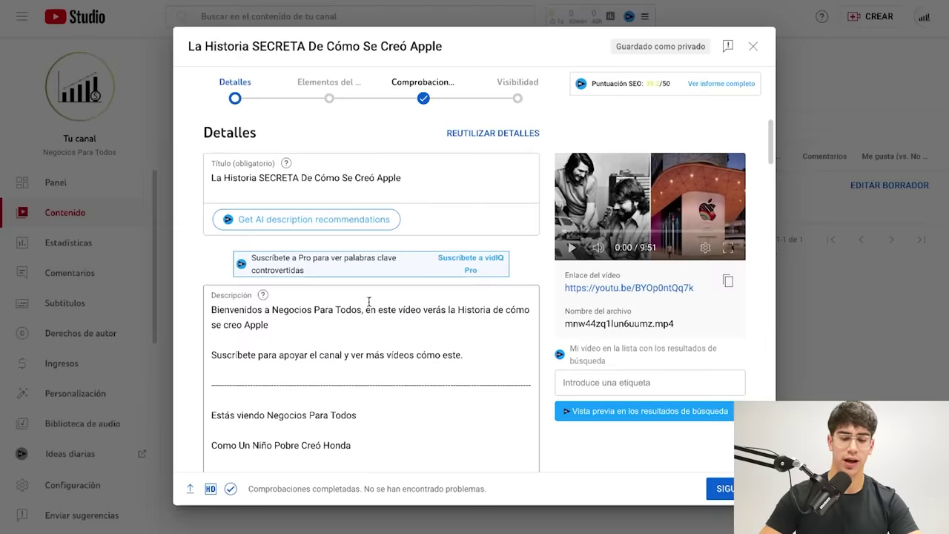
{"action": "left_click", "coordinate": [611, 374]}
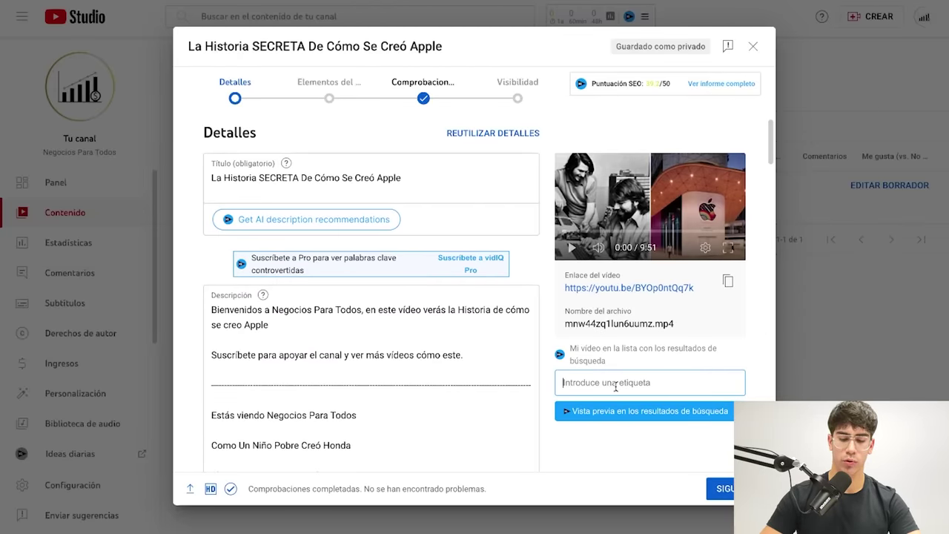
{"action": "type", "text": "apple"}
{"action": "key", "text": "BackSpace"}
{"action": "key", "text": "BackSpace"}
{"action": "key", "text": "BackSpace"}
{"action": "key", "text": "BackSpace"}
{"action": "key", "text": "BackSpace"}
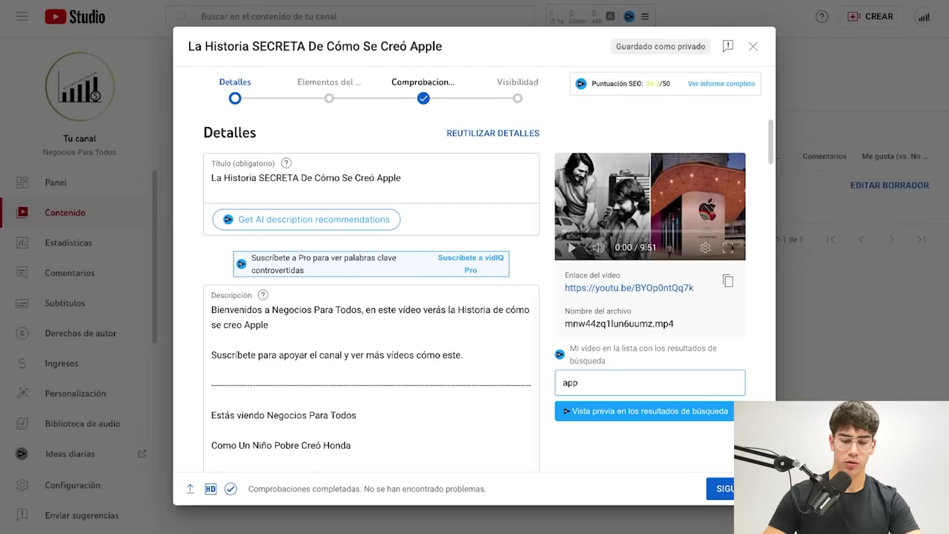
{"action": "type", "text": "cómo s"}
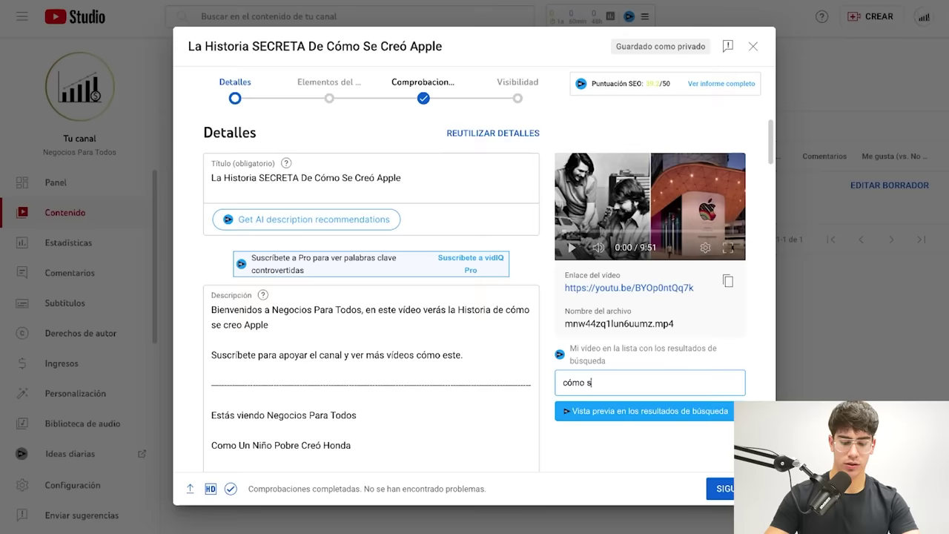
{"action": "type", "text": "e creo apple"}
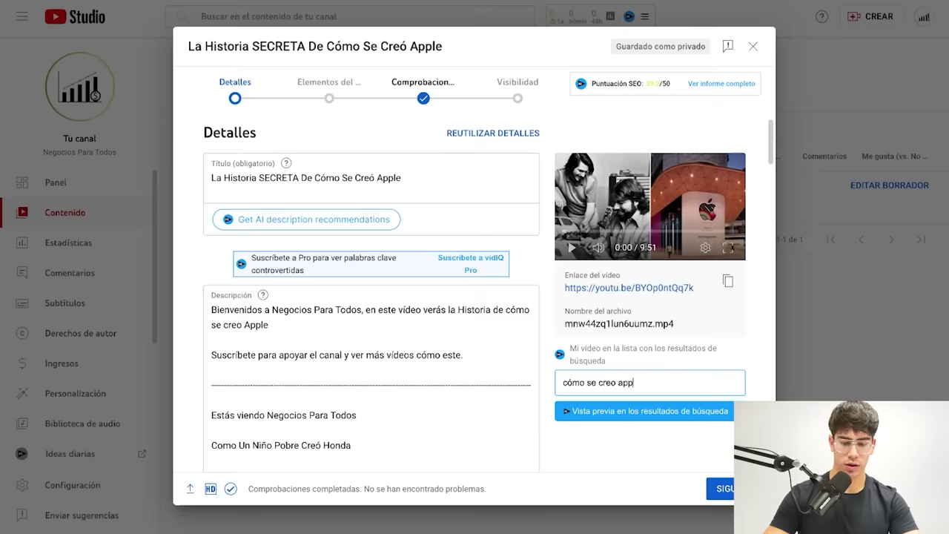
{"action": "left_click", "coordinate": [333, 86]}
Return to the Elementos del vídeo step and open the end-screen editor from Añadir pantallas finales.
{"action": "left_click", "coordinate": [234, 95]}
{"action": "left_click", "coordinate": [335, 96]}
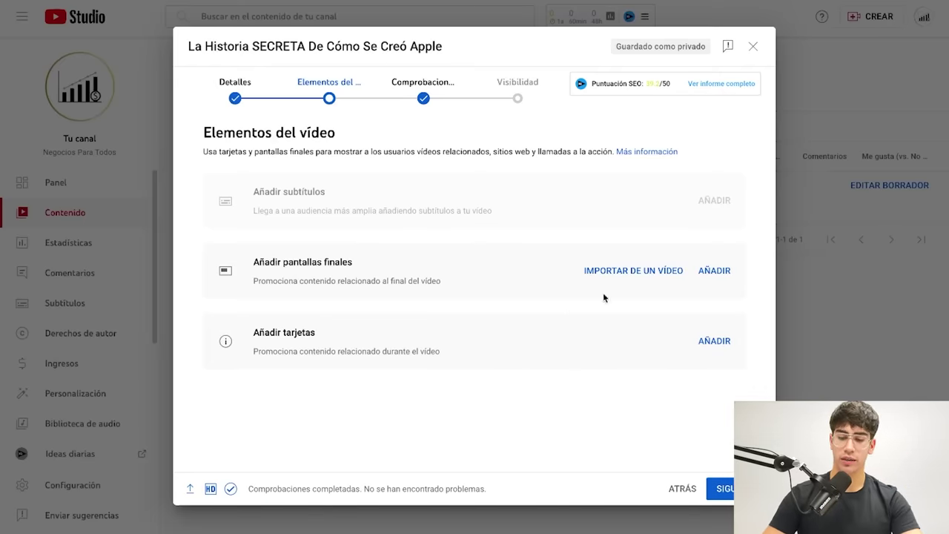
{"action": "left_click", "coordinate": [714, 271]}
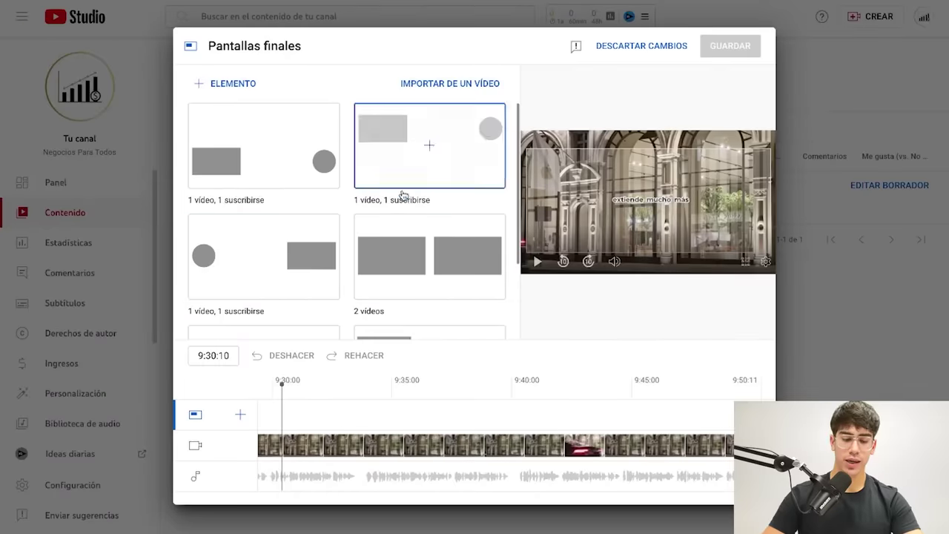
Try the video-plus-subscribe template, discard it, and reopen the end-screen editor.
{"action": "left_click", "coordinate": [282, 159]}
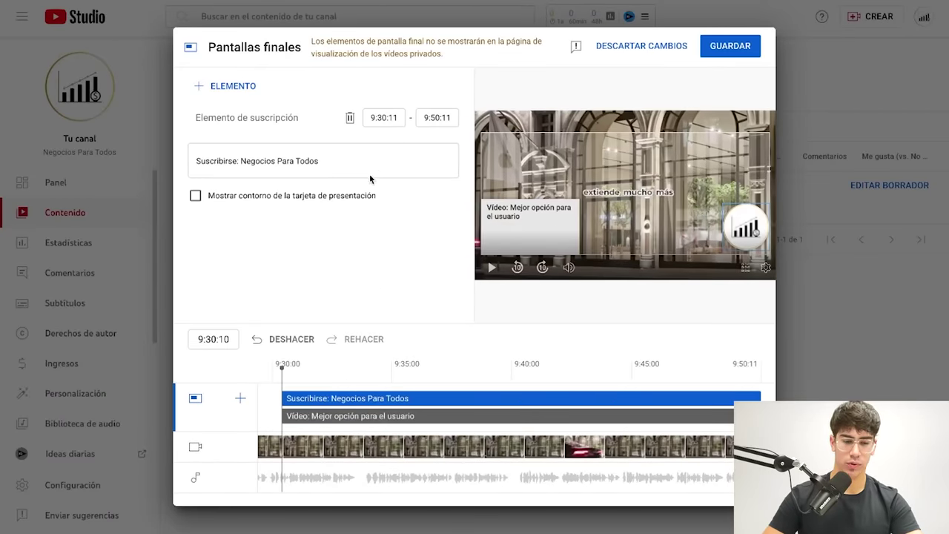
{"action": "left_click", "coordinate": [640, 53]}
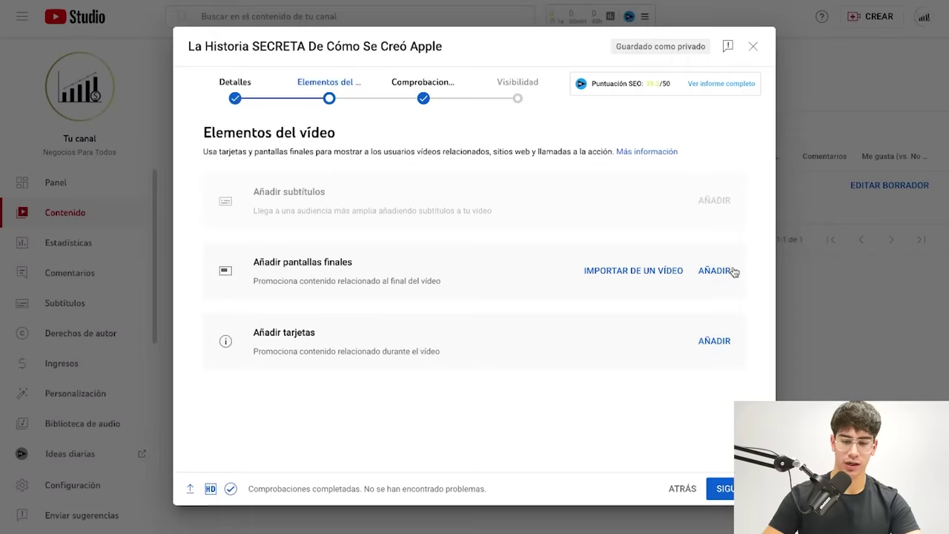
{"action": "left_click", "coordinate": [714, 269]}
{"action": "scroll", "coordinate": [392, 245], "scroll_direction": "down", "scroll_amount": 2}
{"action": "scroll", "coordinate": [376, 244], "scroll_direction": "up", "scroll_amount": 2}
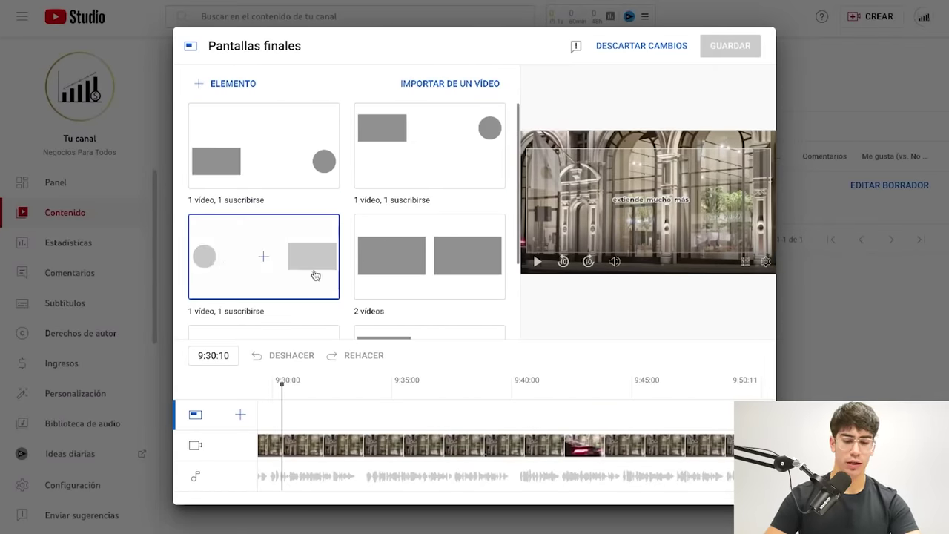
{"action": "scroll", "coordinate": [455, 268], "scroll_direction": "down", "scroll_amount": 3}
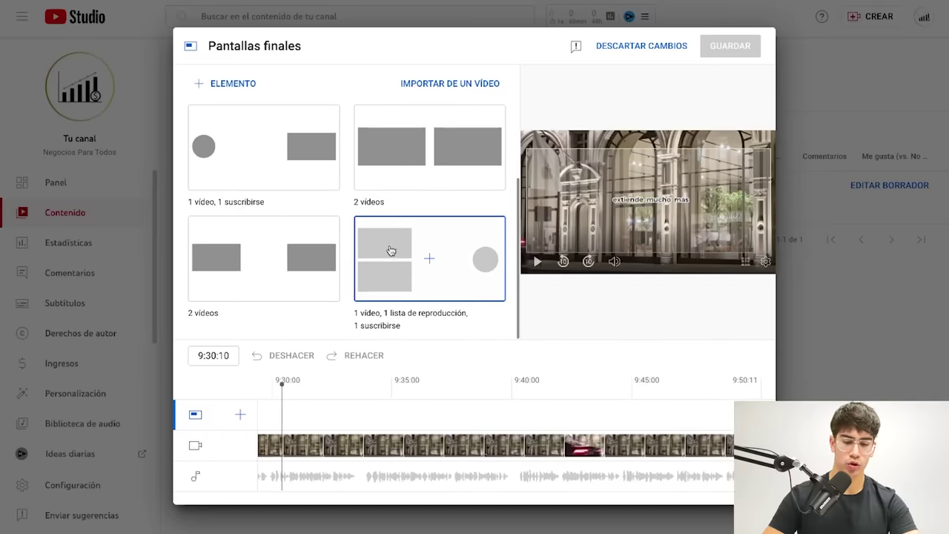
{"action": "scroll", "coordinate": [485, 252], "scroll_direction": "up", "scroll_amount": 5}
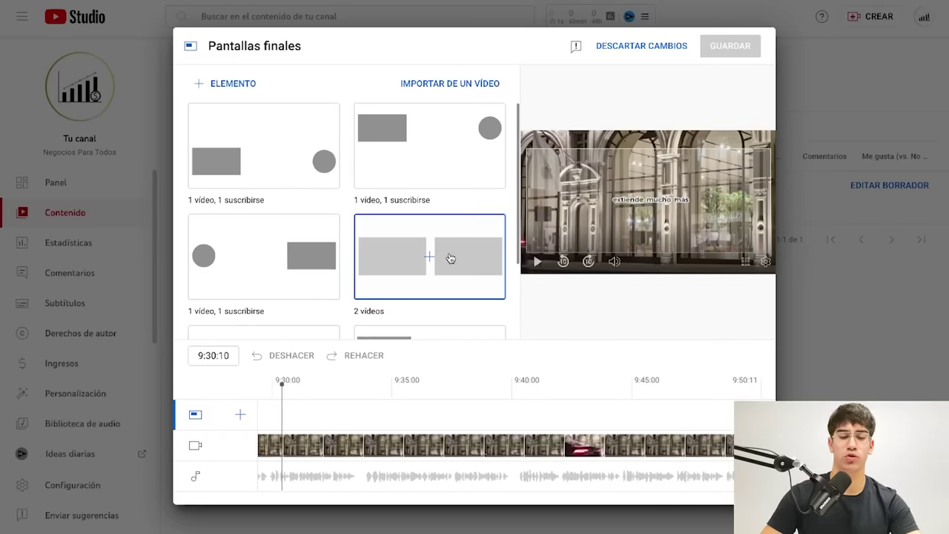
Apply the '1 vídeo, 1 suscribirse' template, nudge the subscribe logo left, and save.
{"action": "left_click", "coordinate": [437, 166]}
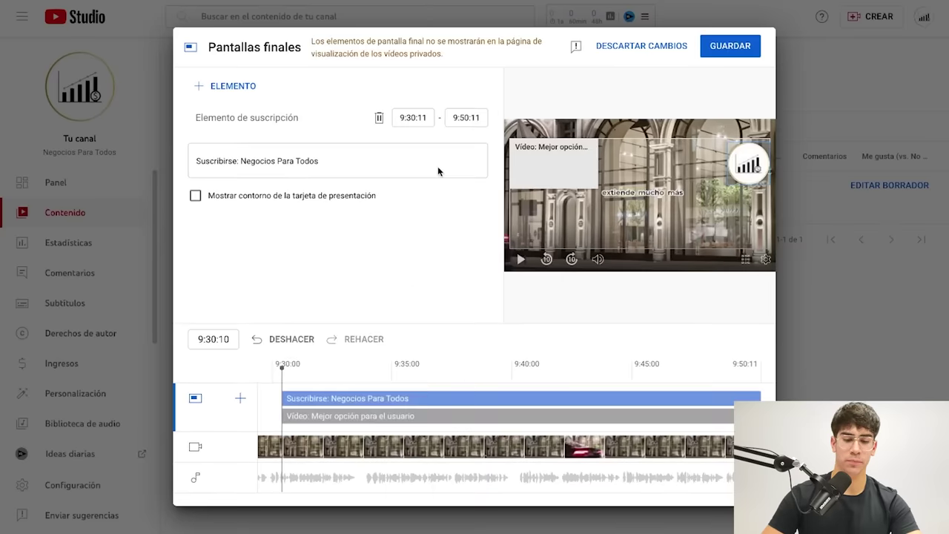
{"action": "left_click", "coordinate": [555, 160]}
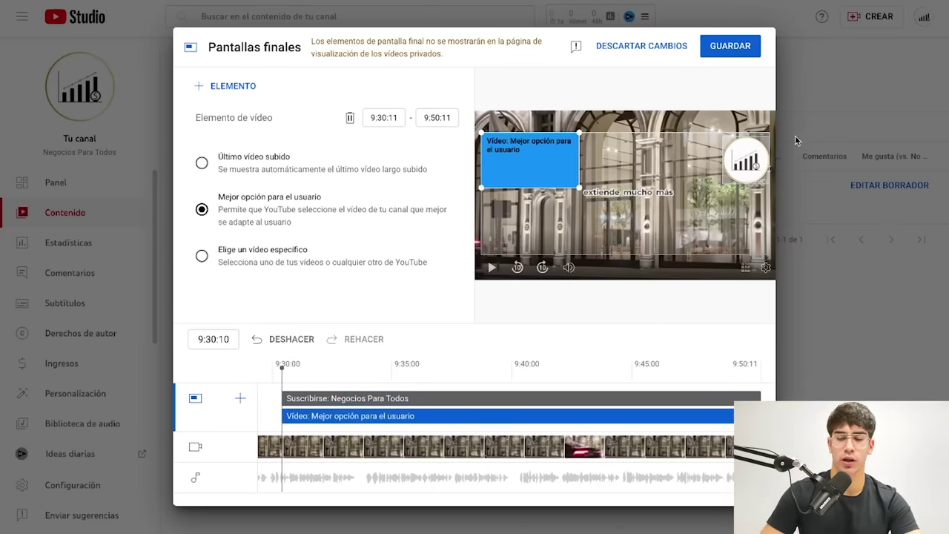
{"action": "left_click", "coordinate": [749, 158]}
{"action": "left_click_drag", "start_coordinate": [754, 165], "coordinate": [750, 166]}
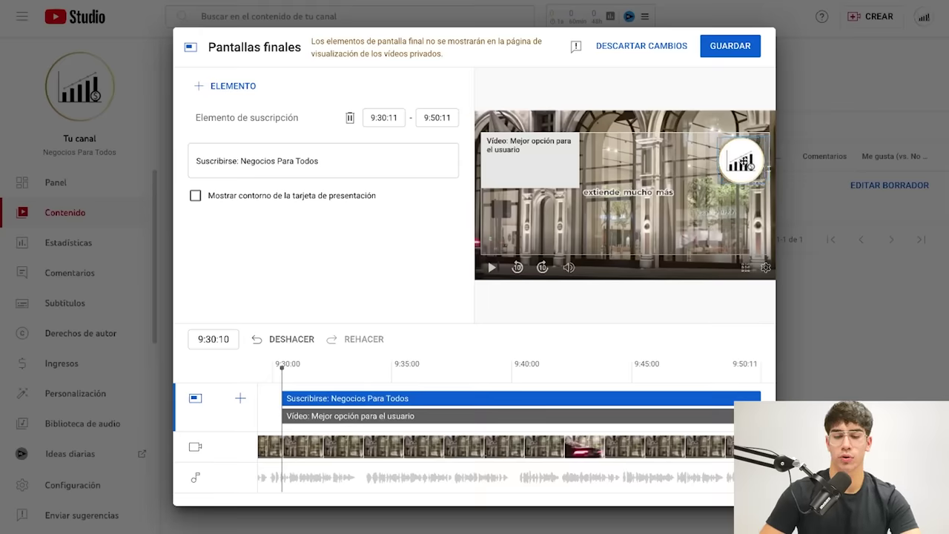
{"action": "left_click", "coordinate": [726, 46]}
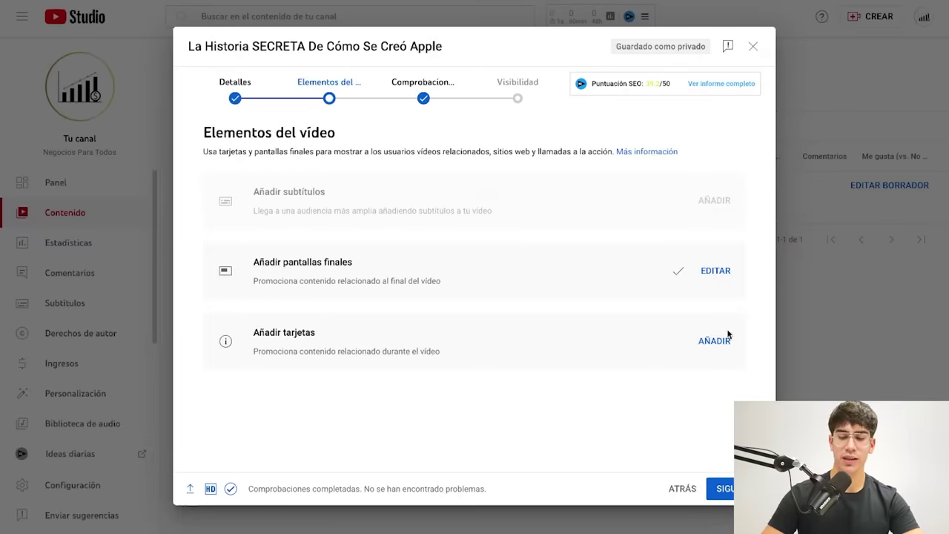
{"action": "left_click", "coordinate": [722, 340]}
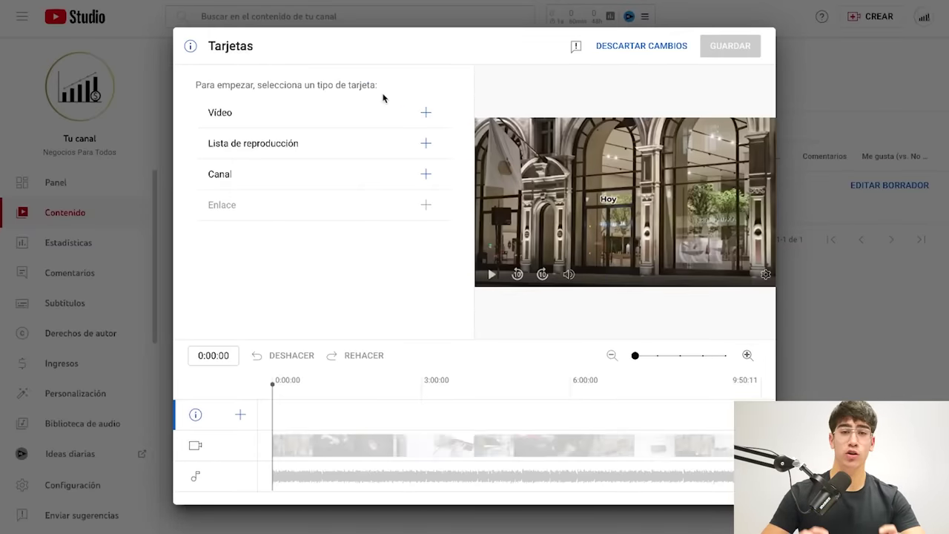
{"action": "left_click", "coordinate": [382, 121]}
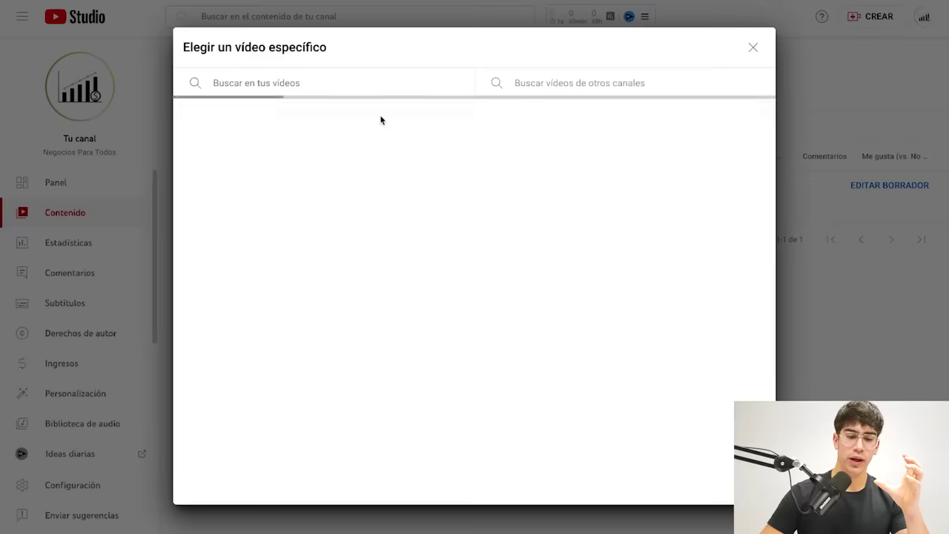
{"action": "left_click", "coordinate": [752, 47]}
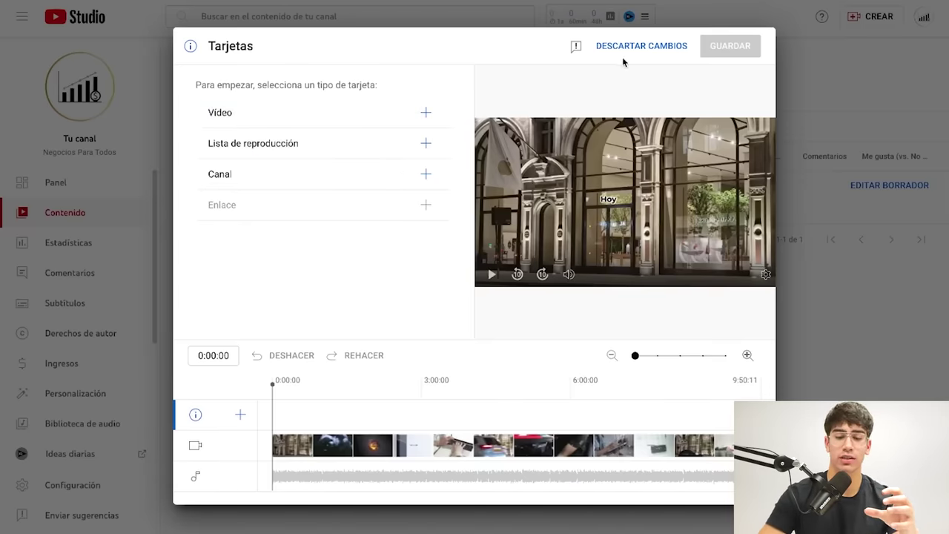
{"action": "left_click", "coordinate": [642, 46]}
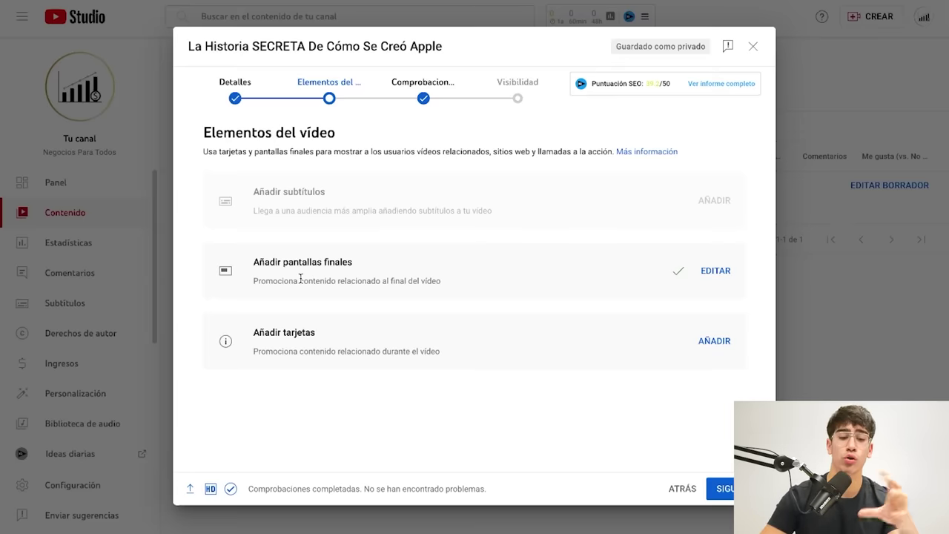
Advance to Comprobaciones, which reports no copyright problems, then continue to Visibilidad.
{"action": "left_click", "coordinate": [725, 489]}
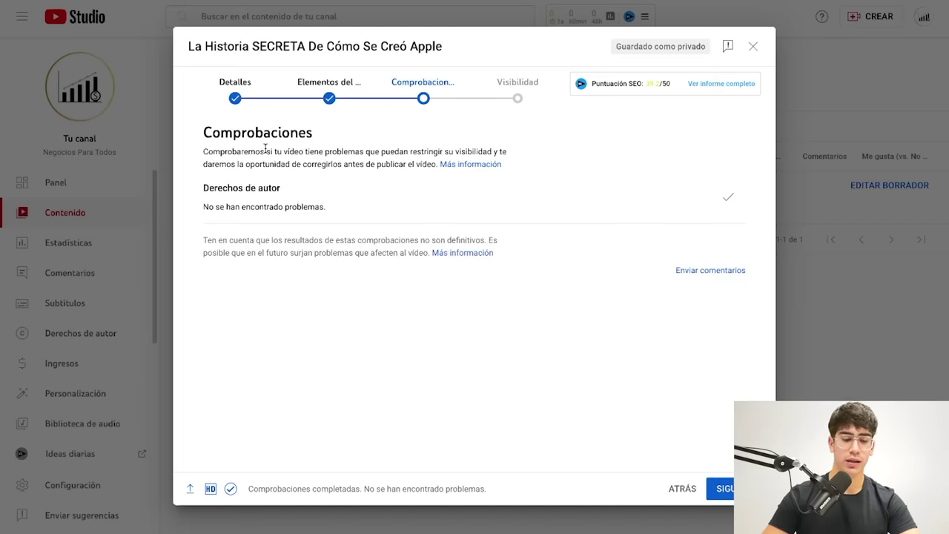
{"action": "left_click_drag", "start_coordinate": [202, 135], "coordinate": [363, 145]}
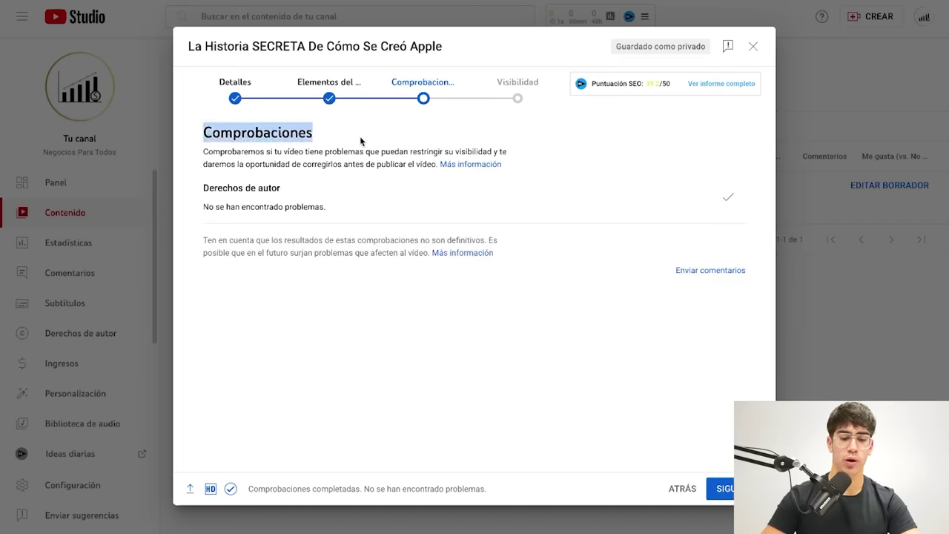
{"action": "left_click", "coordinate": [474, 297]}
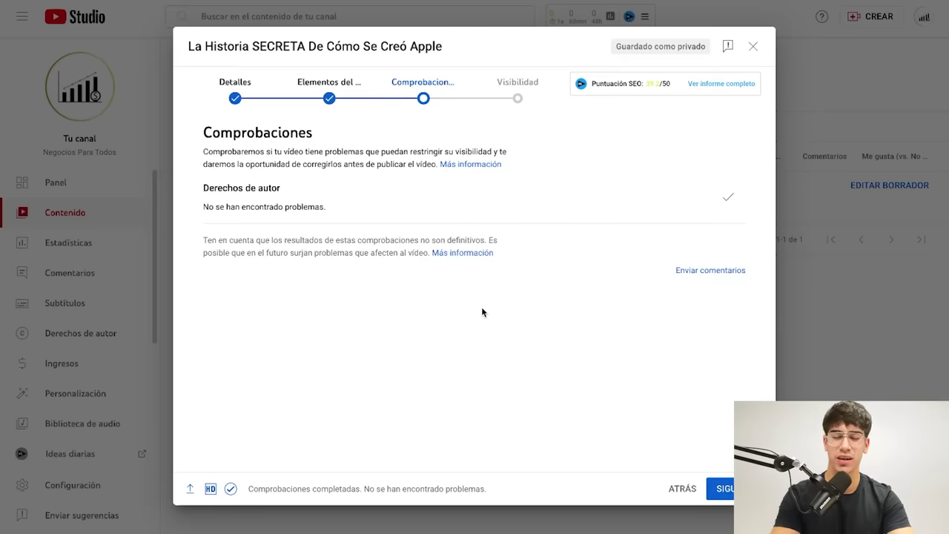
{"action": "left_click", "coordinate": [713, 491]}
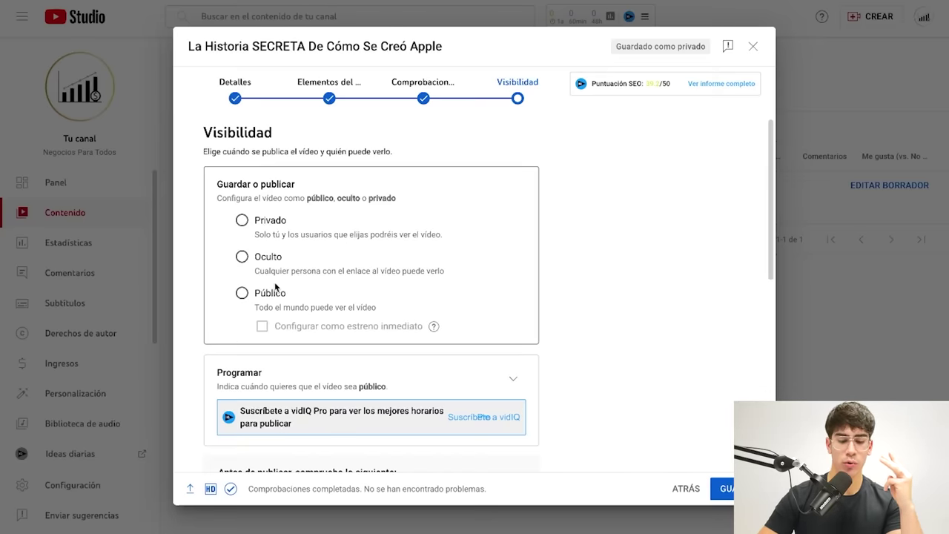
Expand Programar to schedule the public release for 14 ene 2024 at 0:00.
{"action": "scroll", "coordinate": [274, 287], "scroll_direction": "down", "scroll_amount": 2}
{"action": "left_click", "coordinate": [515, 272]}
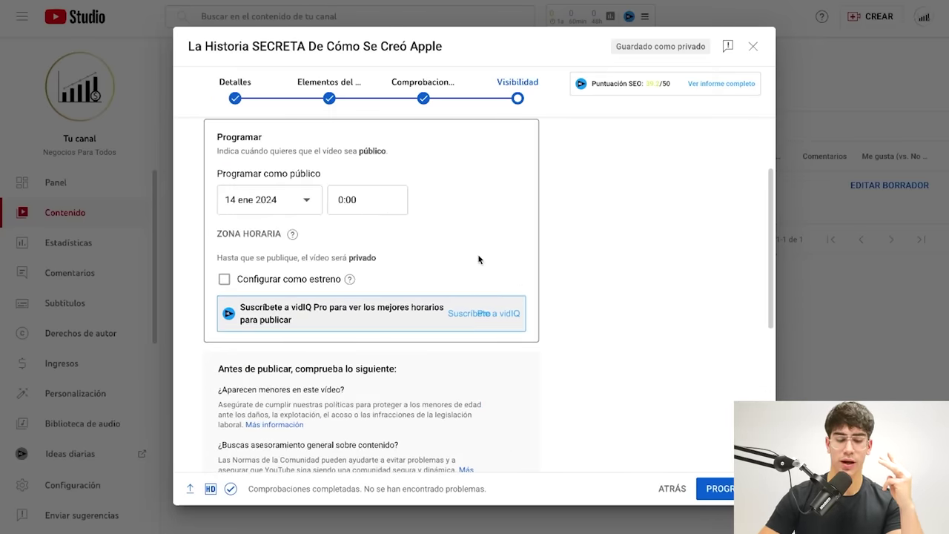
{"action": "scroll", "coordinate": [430, 219], "scroll_direction": "up", "scroll_amount": 2}
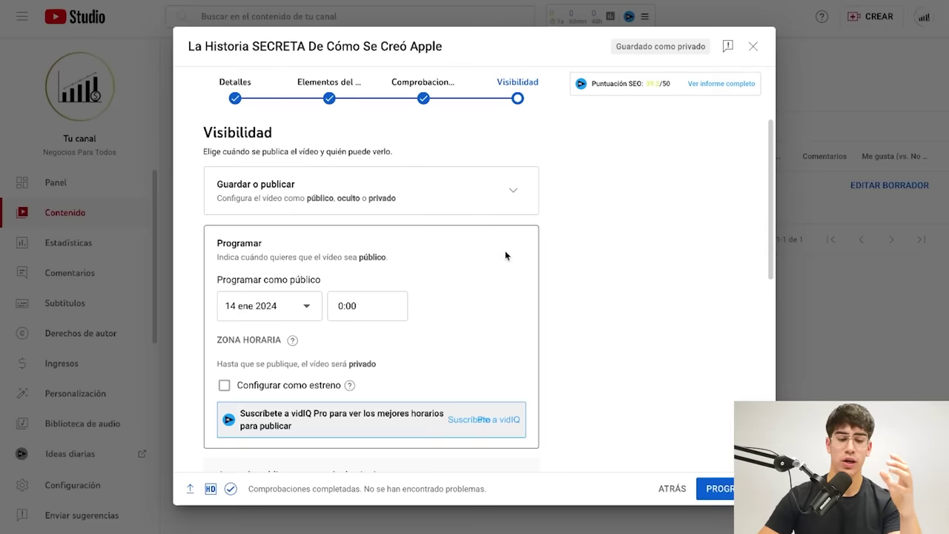
Switch between Programar and Guardar o publicar, ending with the private, unlisted and public choices shown.
{"action": "left_click", "coordinate": [518, 194]}
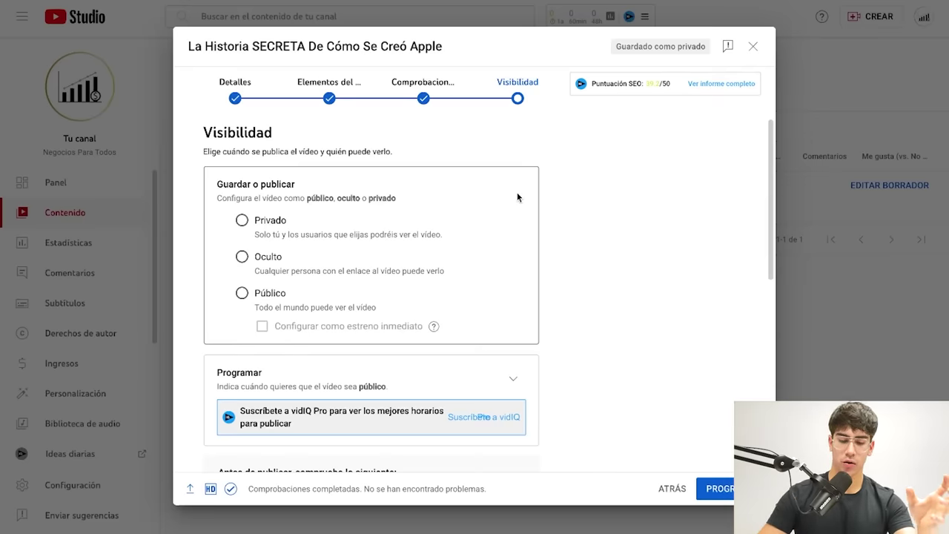
{"action": "left_click", "coordinate": [510, 376]}
{"action": "scroll", "coordinate": [496, 357], "scroll_direction": "down", "scroll_amount": 1}
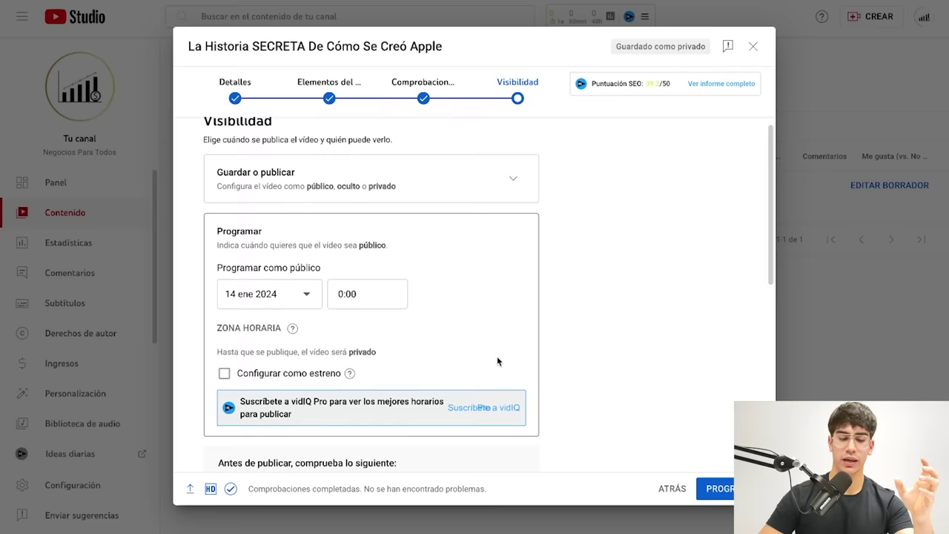
{"action": "scroll", "coordinate": [475, 270], "scroll_direction": "up", "scroll_amount": 1}
{"action": "left_click", "coordinate": [512, 191]}
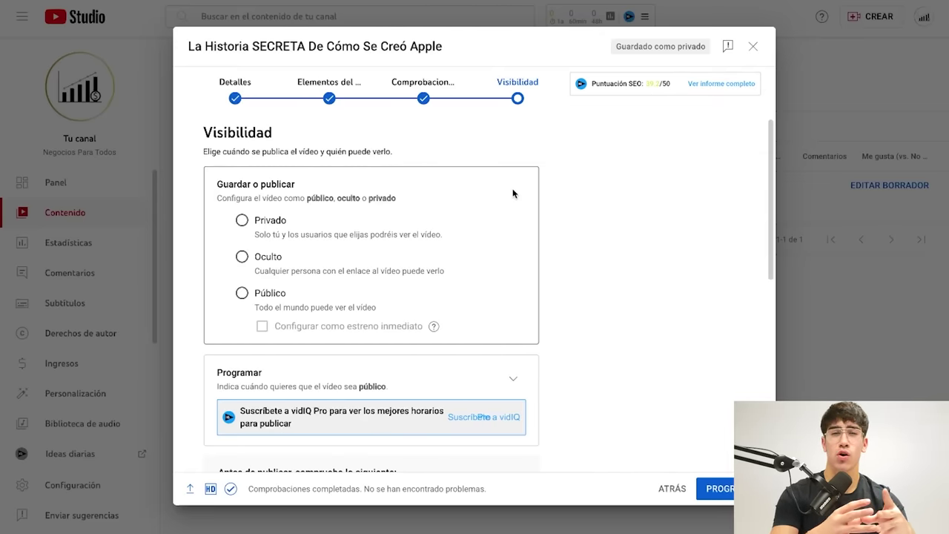
Under Programar, keep 14 ene 2024 as the release date and pick 20:15 as the time.
{"action": "scroll", "coordinate": [531, 333], "scroll_direction": "down", "scroll_amount": 3}
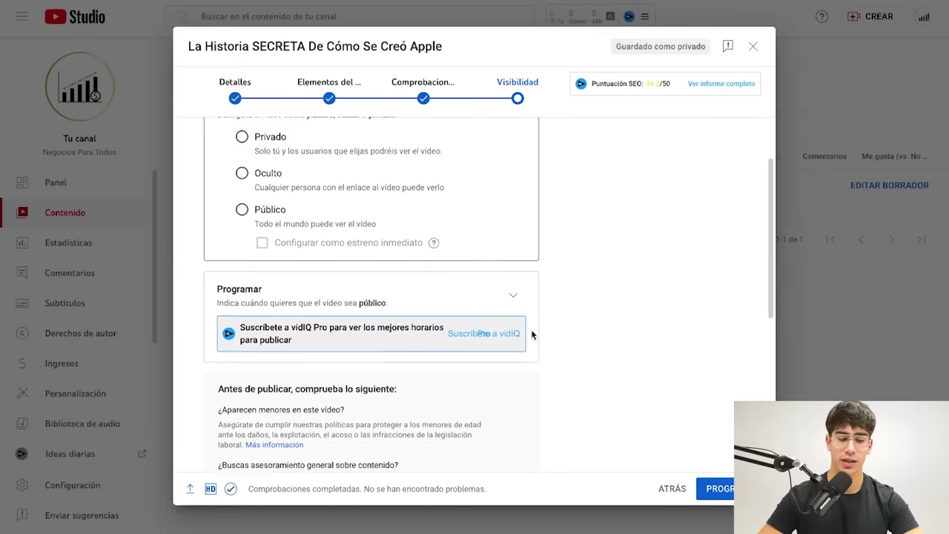
{"action": "left_click", "coordinate": [509, 265]}
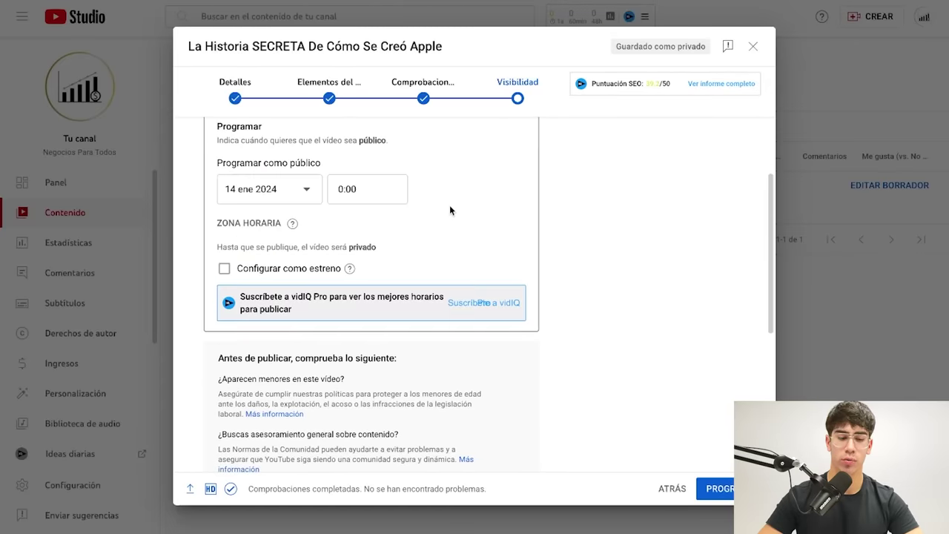
{"action": "scroll", "coordinate": [449, 206], "scroll_direction": "up", "scroll_amount": 2}
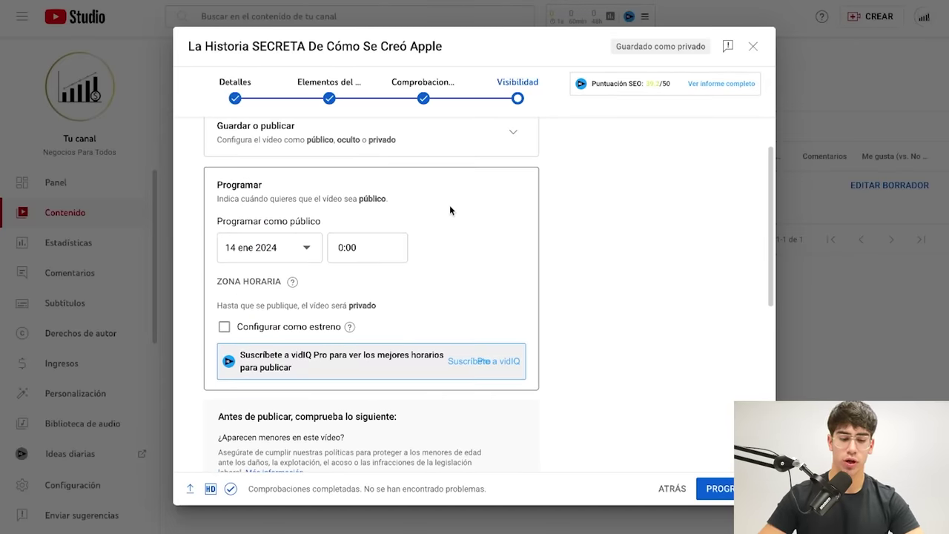
{"action": "left_click", "coordinate": [248, 255]}
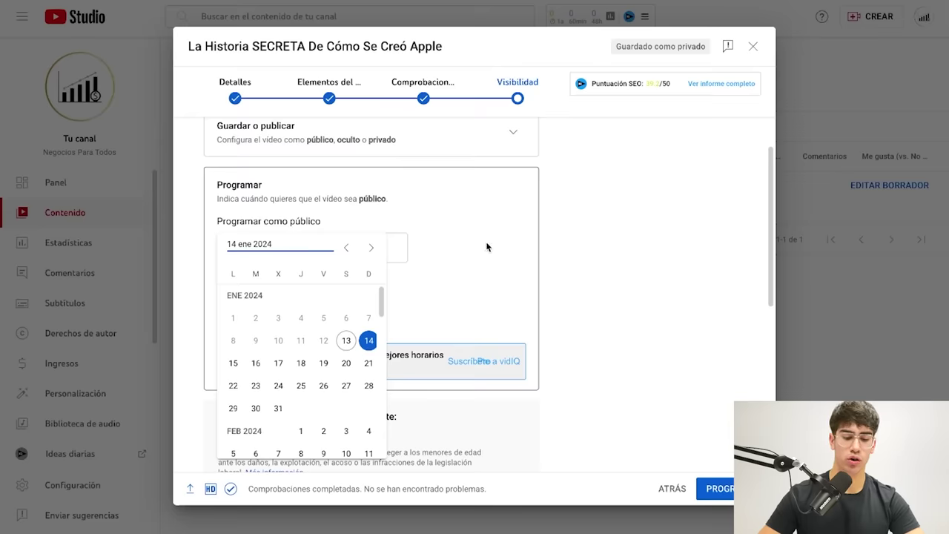
{"action": "left_click", "coordinate": [369, 341]}
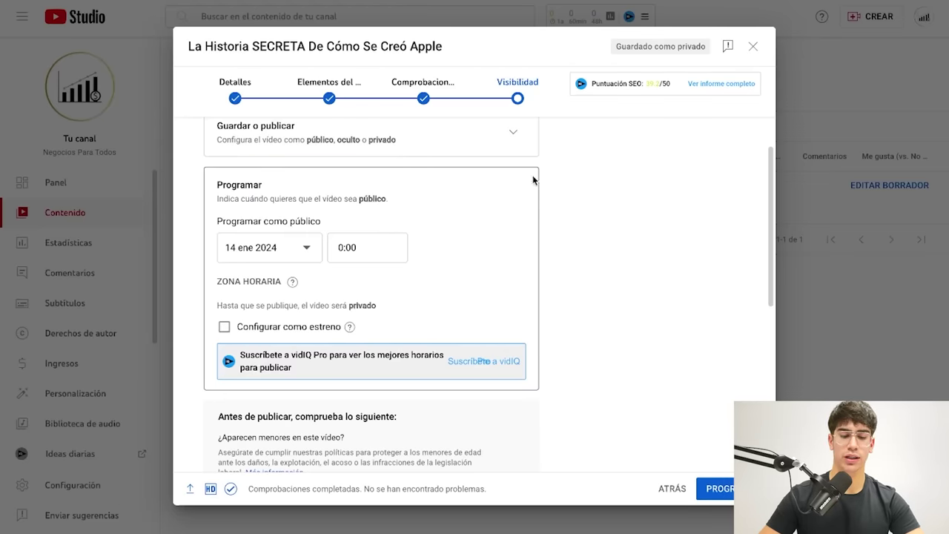
{"action": "left_click", "coordinate": [355, 252]}
{"action": "scroll", "coordinate": [369, 343], "scroll_direction": "down", "scroll_amount": 3}
{"action": "scroll", "coordinate": [369, 343], "scroll_direction": "down", "scroll_amount": 8}
{"action": "scroll", "coordinate": [372, 329], "scroll_direction": "down", "scroll_amount": 6}
{"action": "scroll", "coordinate": [370, 326], "scroll_direction": "down", "scroll_amount": 3}
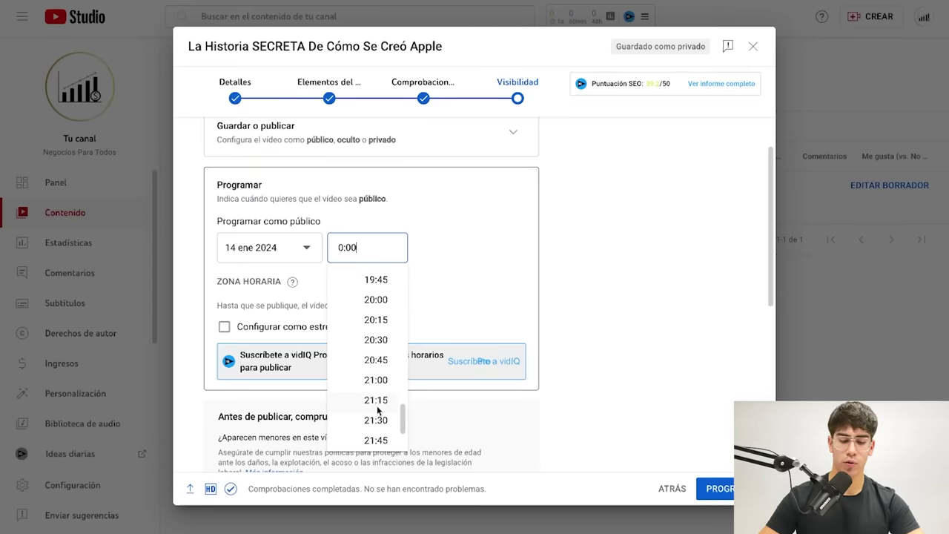
{"action": "scroll", "coordinate": [377, 410], "scroll_direction": "down", "scroll_amount": 1}
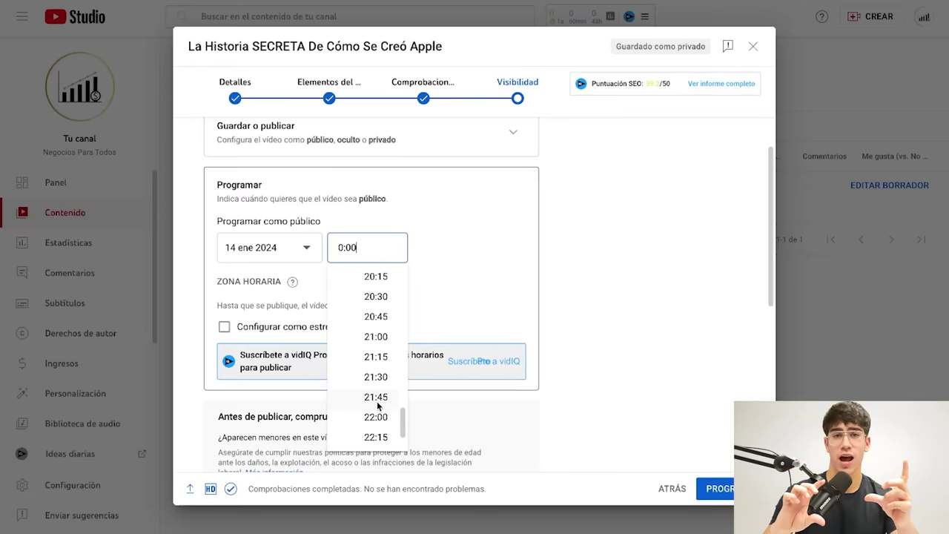
{"action": "scroll", "coordinate": [372, 312], "scroll_direction": "up", "scroll_amount": 1}
{"action": "left_click", "coordinate": [372, 302]}
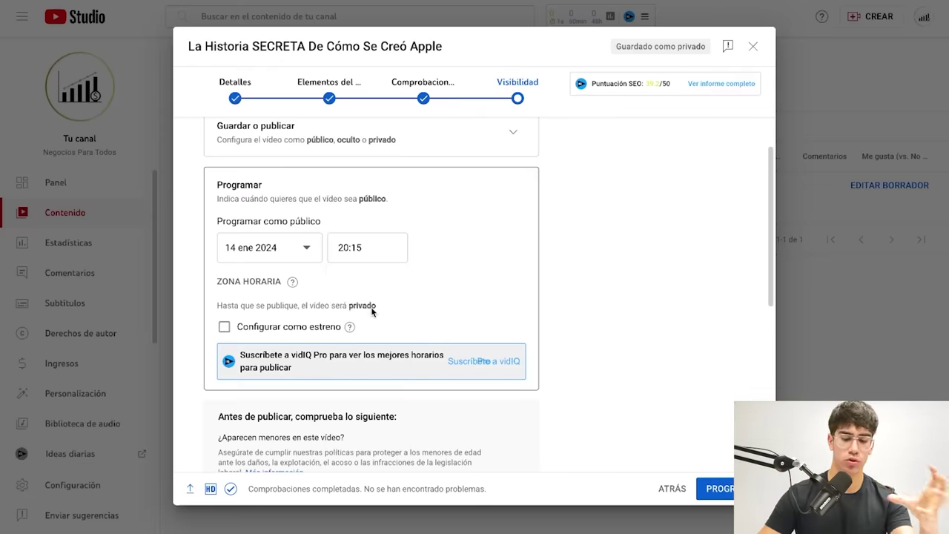
Confirm the scheduled public release with PROGRAMAR and dismiss the confirmation with CERRAR.
{"action": "scroll", "coordinate": [573, 340], "scroll_direction": "down", "scroll_amount": 4}
{"action": "scroll", "coordinate": [573, 340], "scroll_direction": "up", "scroll_amount": 5}
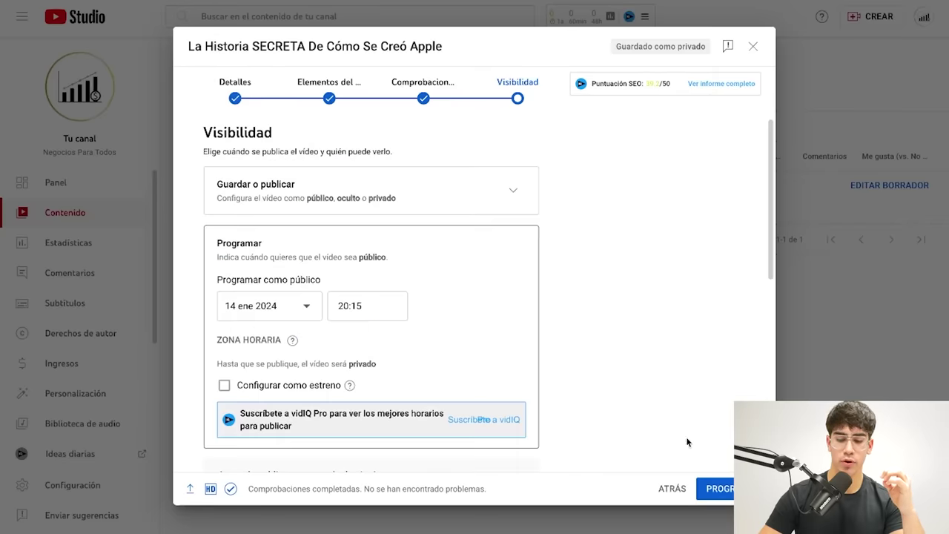
{"action": "left_click", "coordinate": [718, 491]}
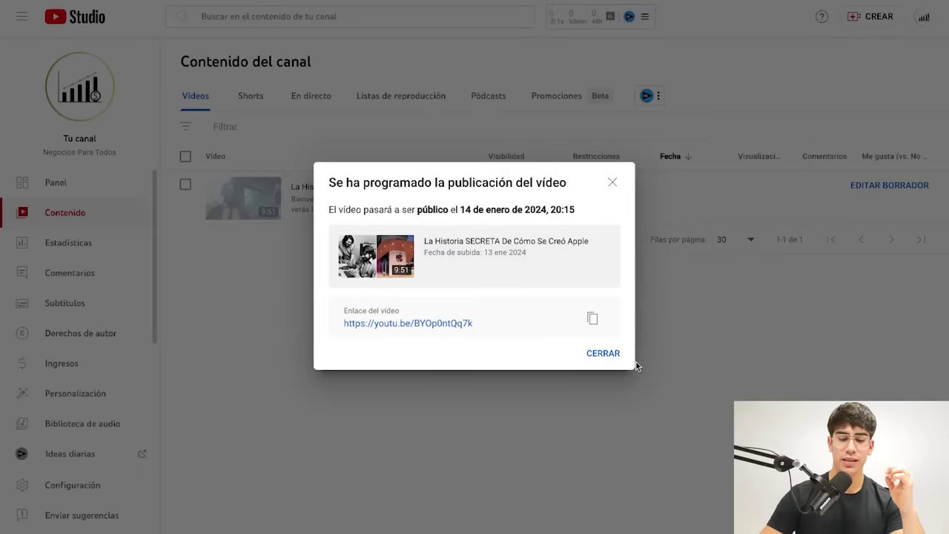
{"action": "left_click", "coordinate": [612, 354]}
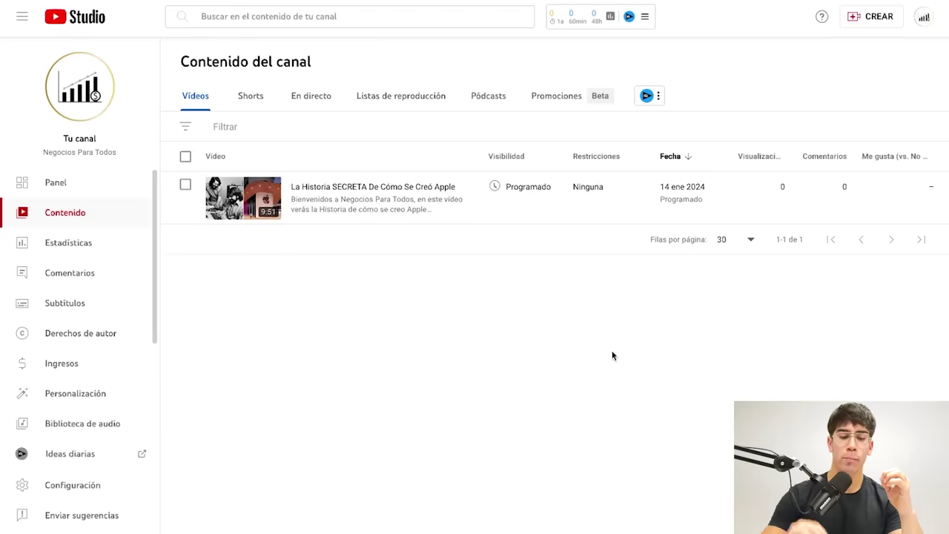